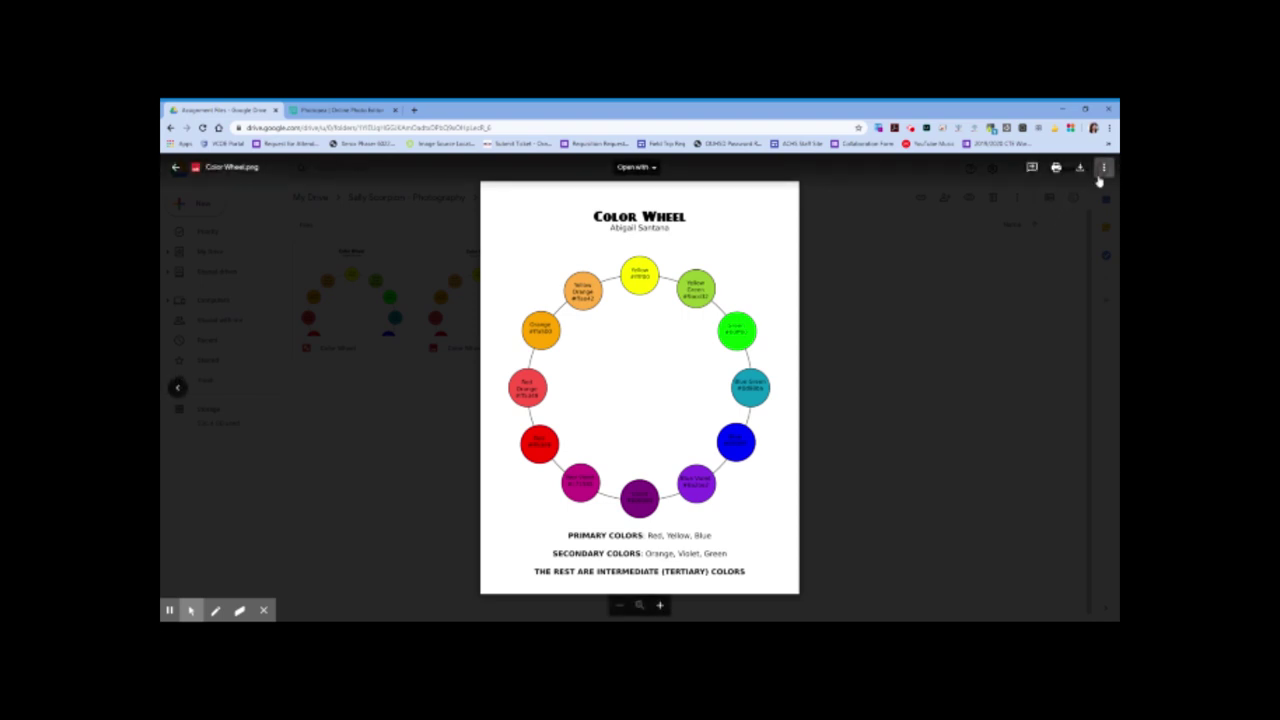
# - Open the Color Wheel image in its own browser tab, and open Copy of Color Schemes.psd from the computer in Photopea
pyautogui.click(1103, 167)
pyautogui.click(1014, 316)
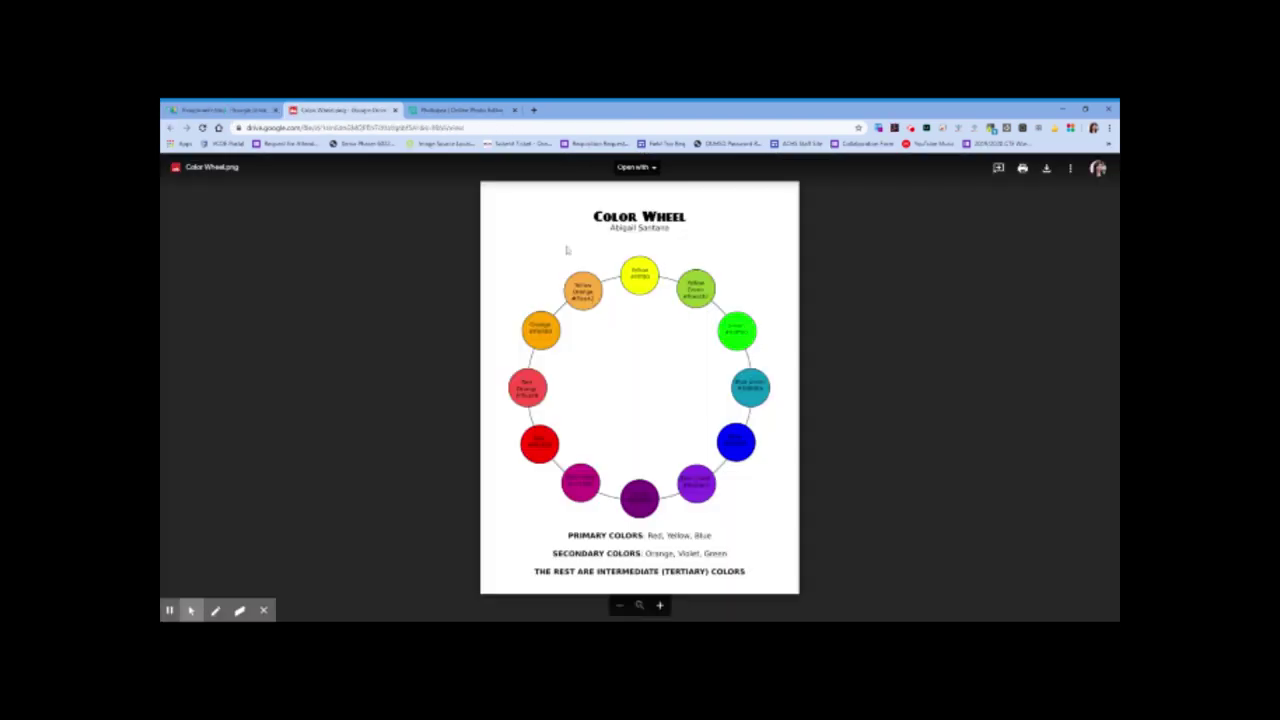
pyautogui.click(462, 110)
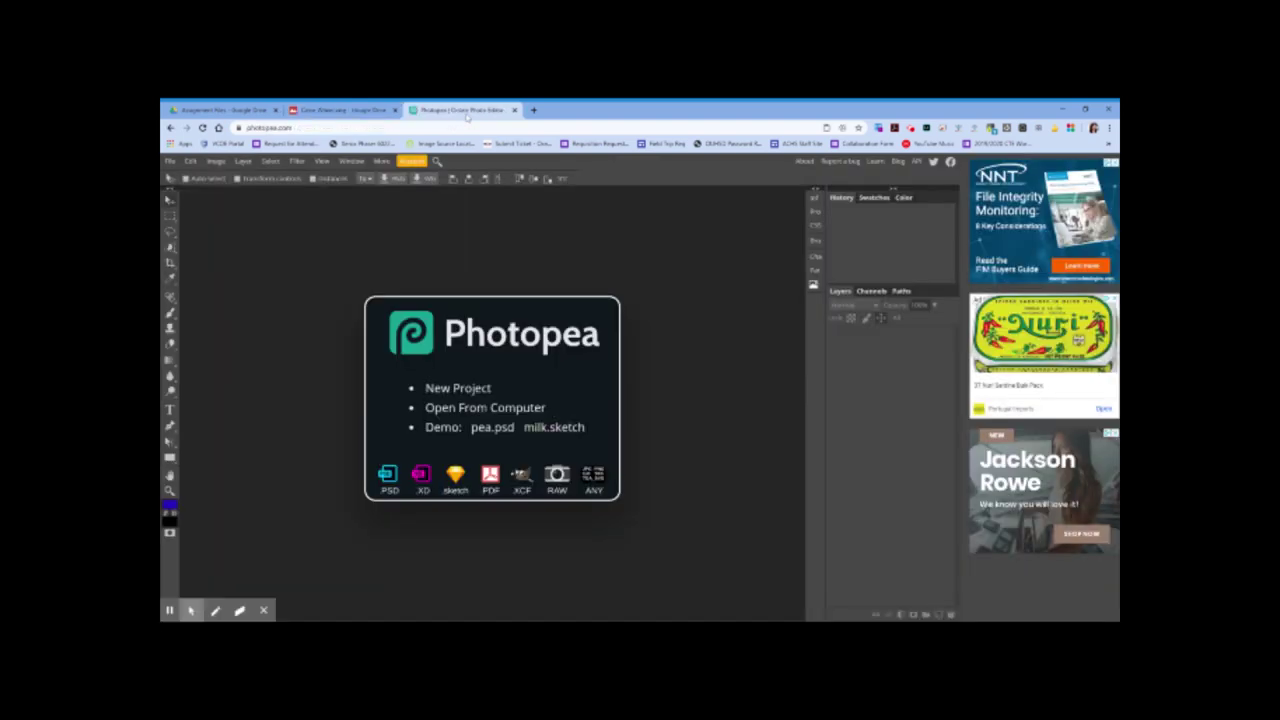
pyautogui.click(476, 408)
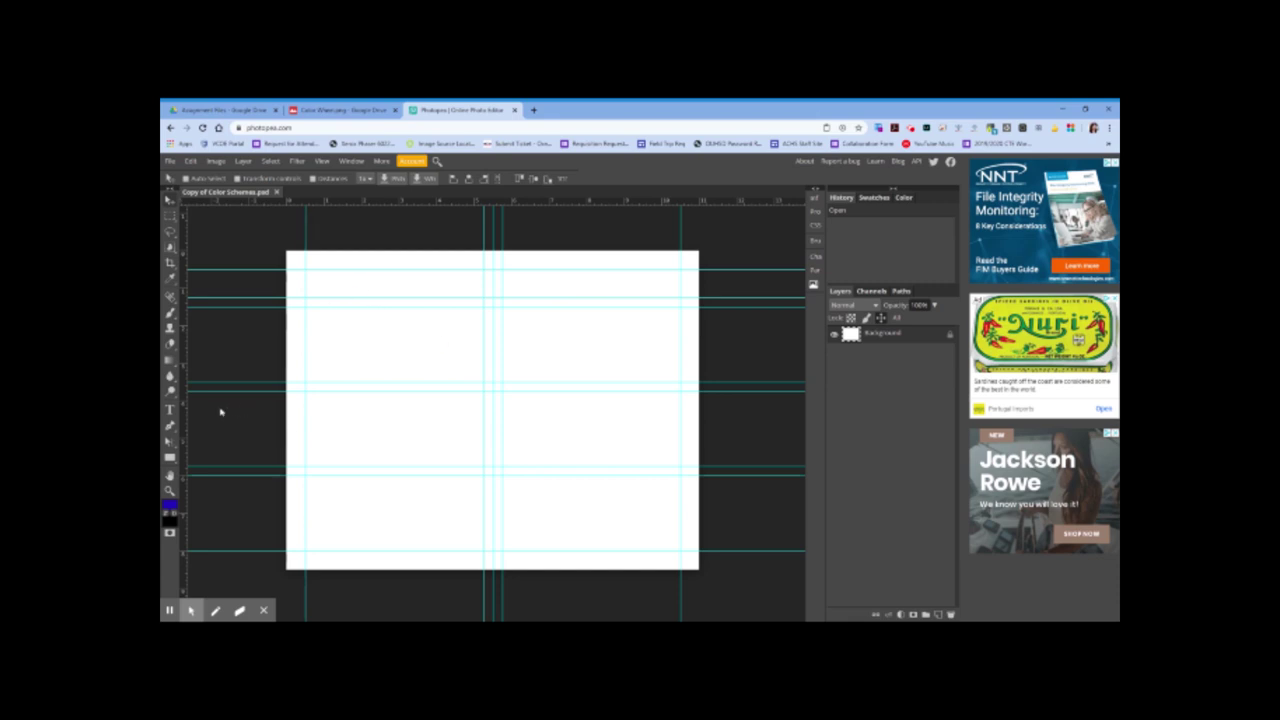
# - Create a text box between the top guides spanning the page margins, with a larger font size and Bold style
pyautogui.click(170, 410)
pyautogui.moveTo(305, 270); pyautogui.dragTo(680, 298)
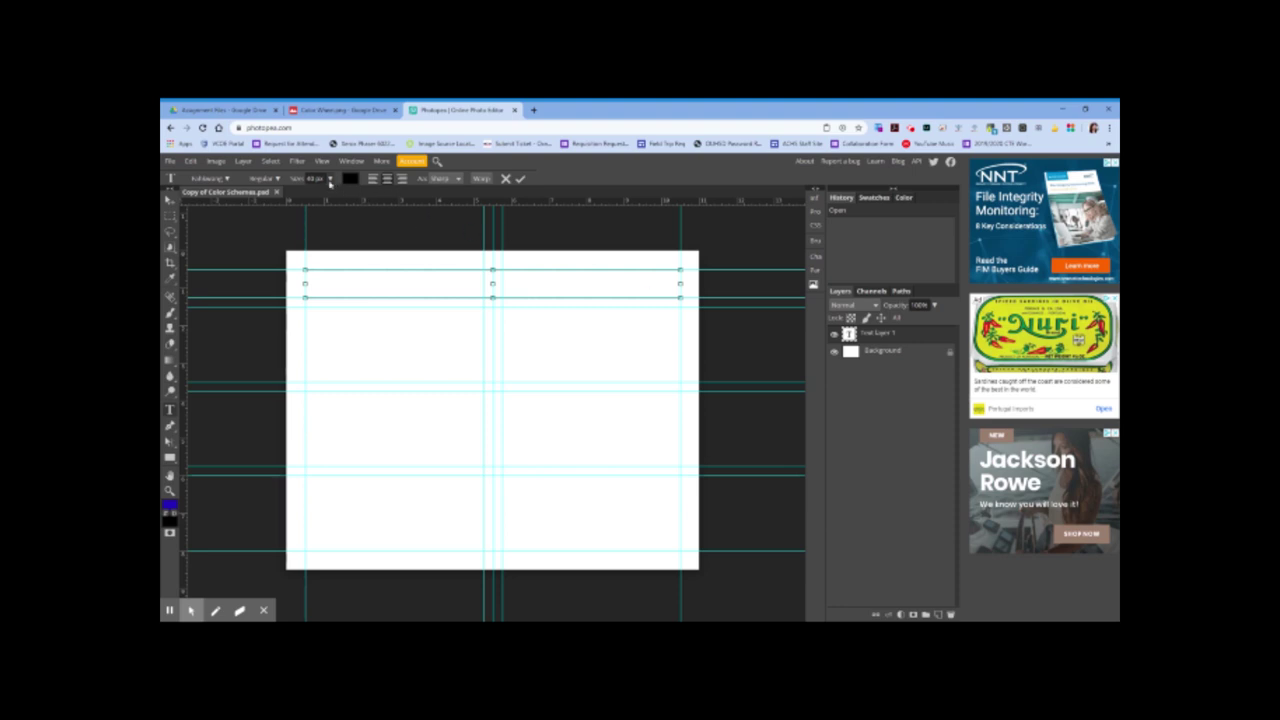
pyautogui.click(330, 180)
pyautogui.moveTo(321, 195); pyautogui.dragTo(322, 196)
pyautogui.click(278, 179)
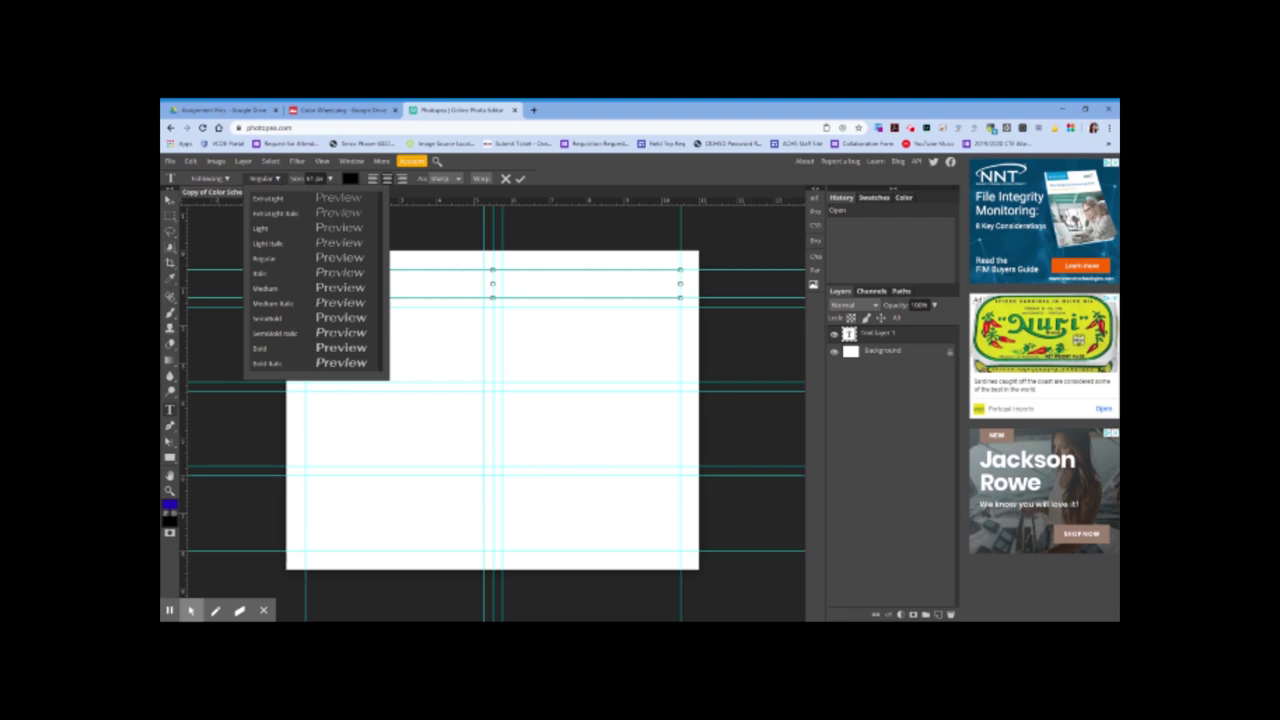
pyautogui.click(292, 350)
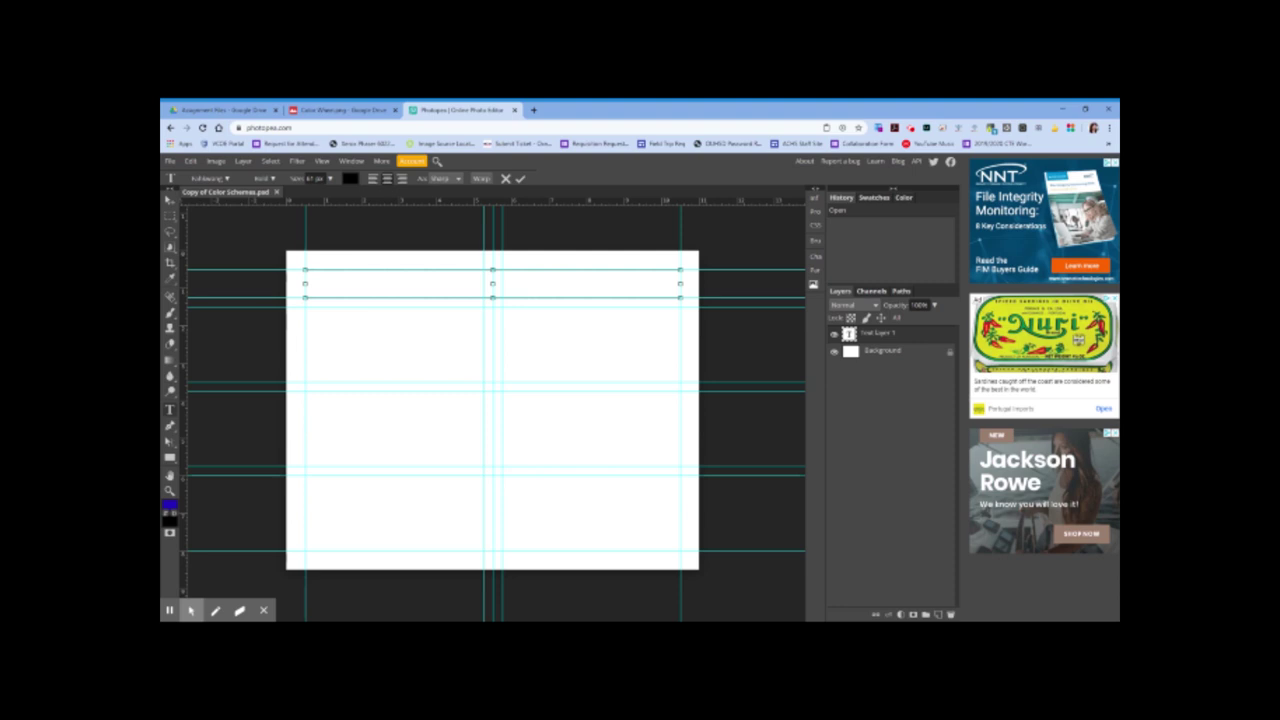
pyautogui.moveTo(168, 598)
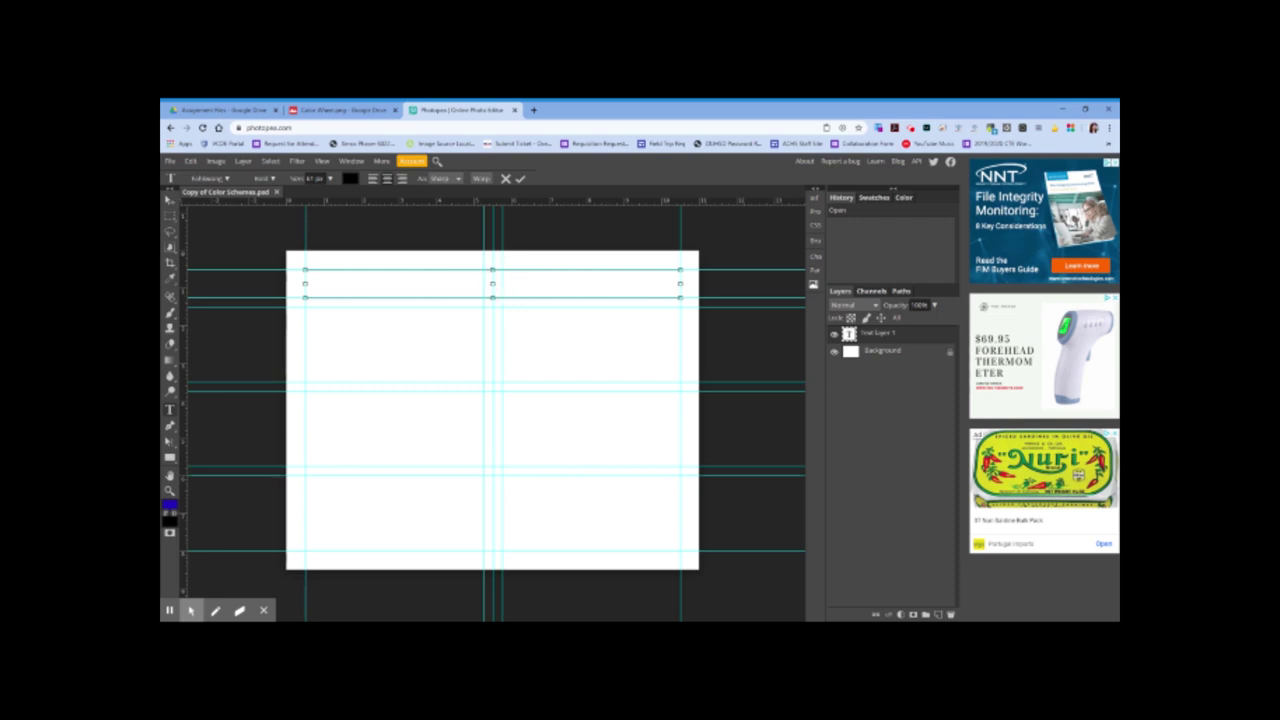
# - Enter the title "Color Schemes" with "An arrangement or combination of colors." on the line below
pyautogui.write('Color Schemes')
pyautogui.press('Return')
pyautogui.write('Ariana')
pyautogui.write('ngement o')
pyautogui.write('r combinat')
pyautogui.write('ion of colors')
pyautogui.write('.')
# - Set the definition line under the title to the Regular font style
pyautogui.click(406, 282)
pyautogui.click(406, 282)
pyautogui.moveTo(406, 282); pyautogui.dragTo(581, 282)
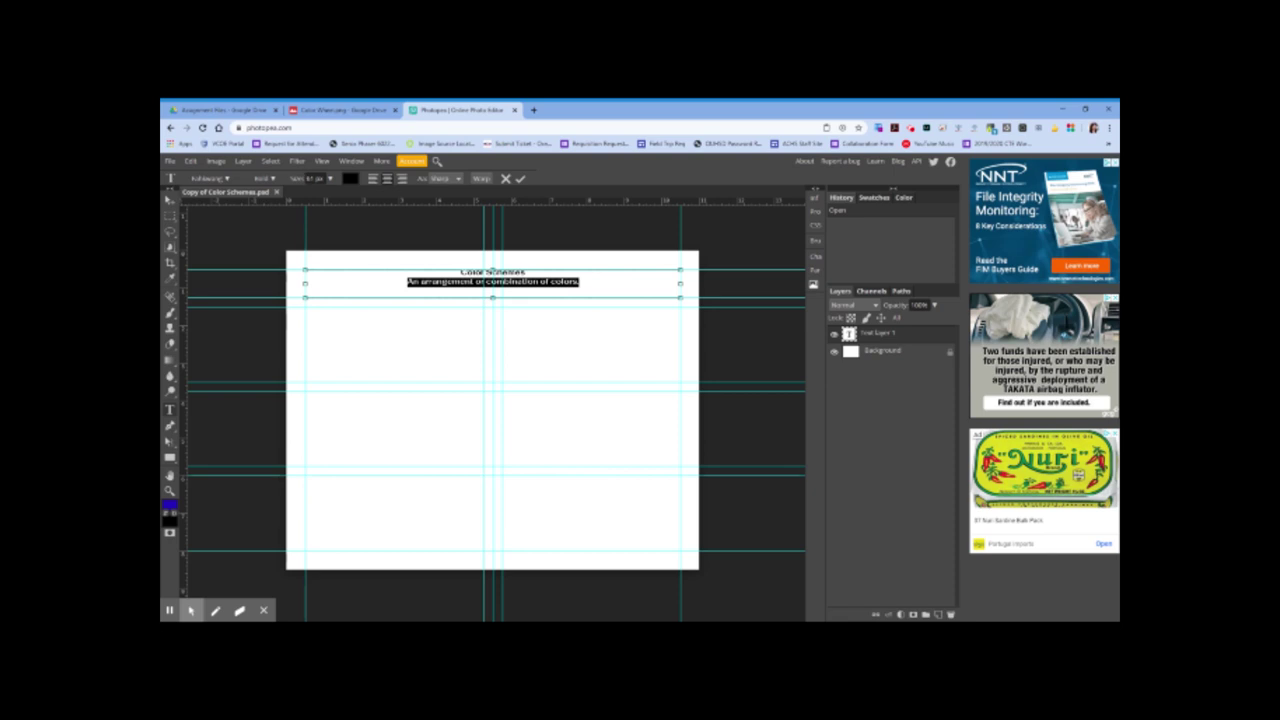
pyautogui.click(262, 178)
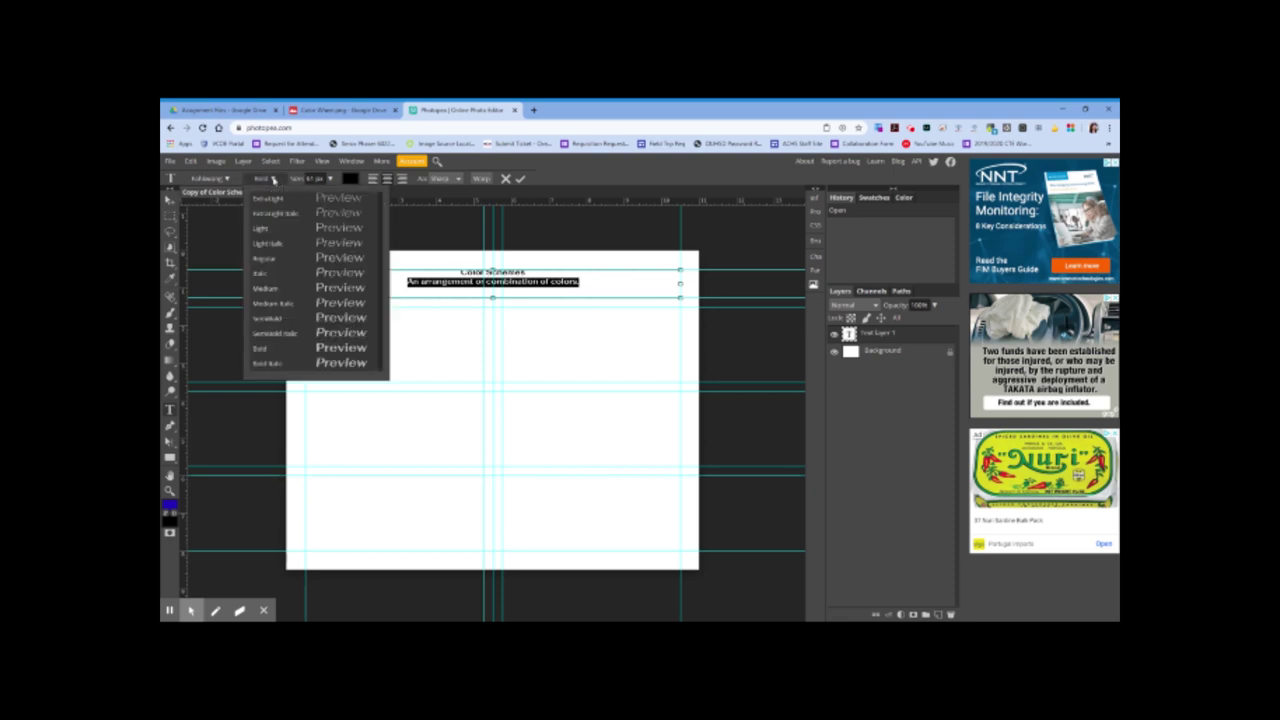
pyautogui.click(273, 261)
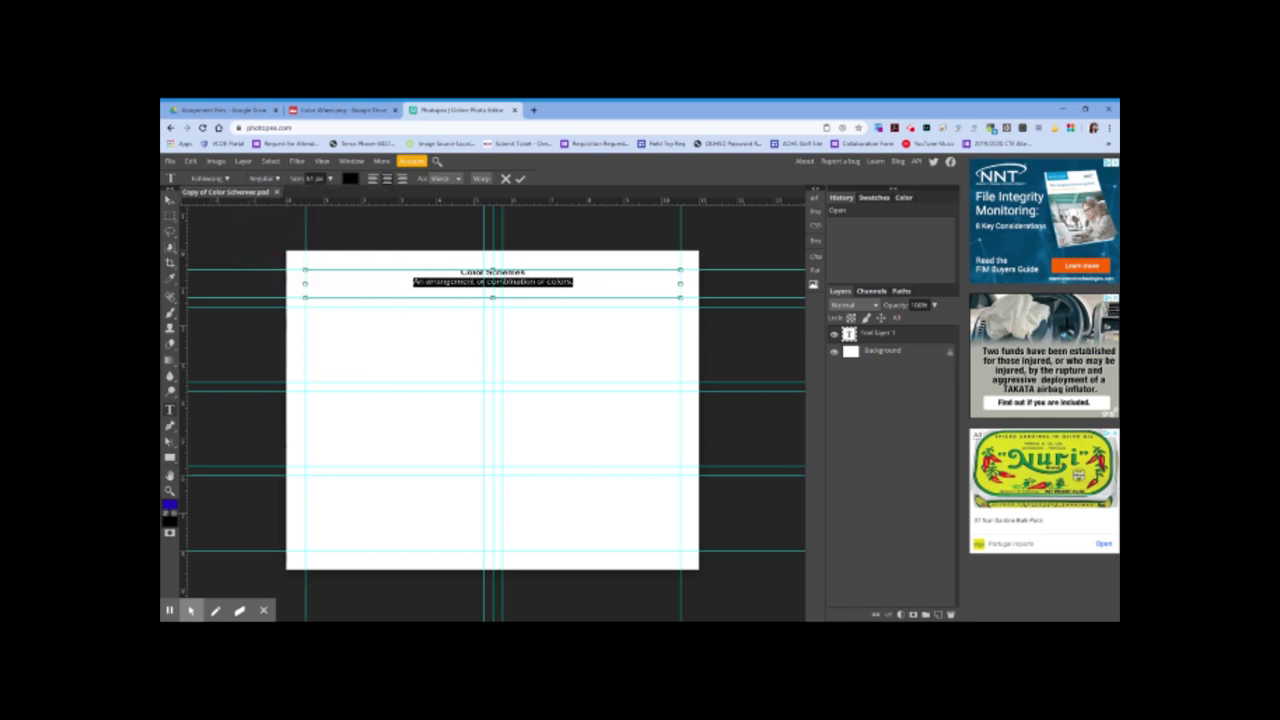
# - Enlarge the font size of the "Color Schemes" title line only
pyautogui.click(457, 266)
pyautogui.moveTo(460, 272); pyautogui.dragTo(526, 272)
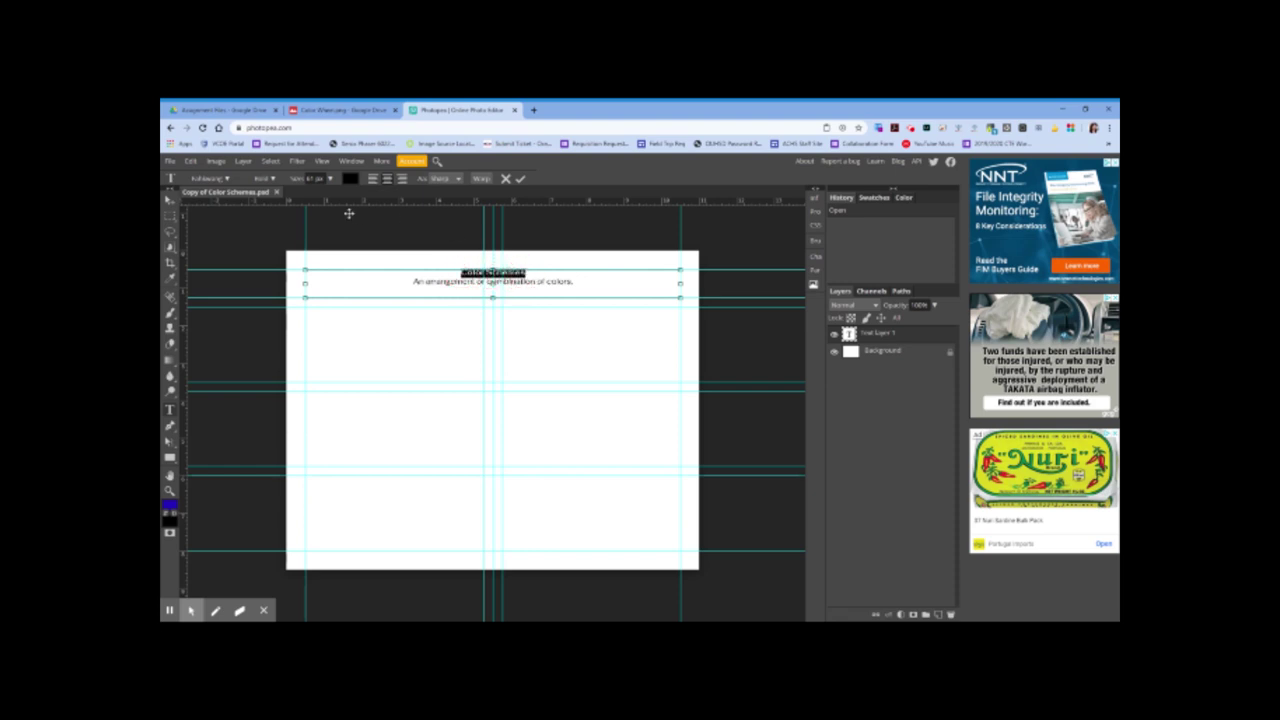
pyautogui.click(330, 179)
pyautogui.moveTo(320, 194); pyautogui.dragTo(326, 195)
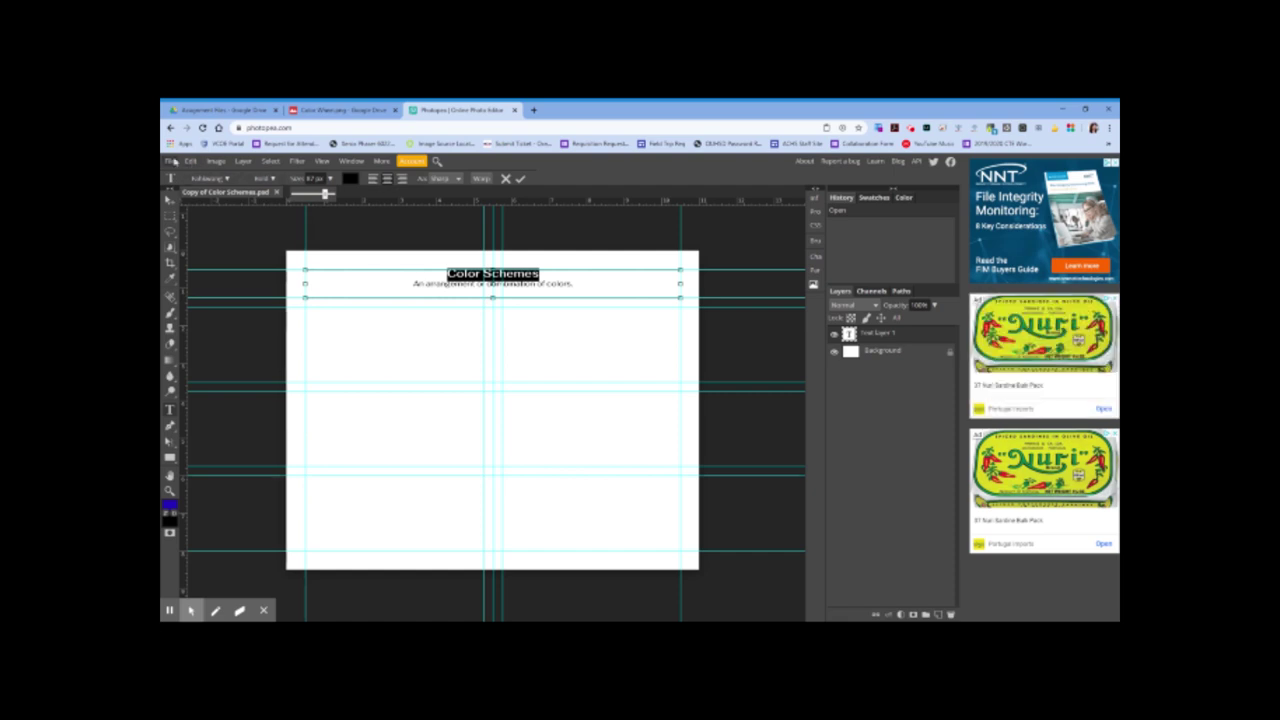
# - Open color_wheel_image (1).psd and copy its entire canvas into the Copy of Color Schemes.psd document
pyautogui.click(172, 162)
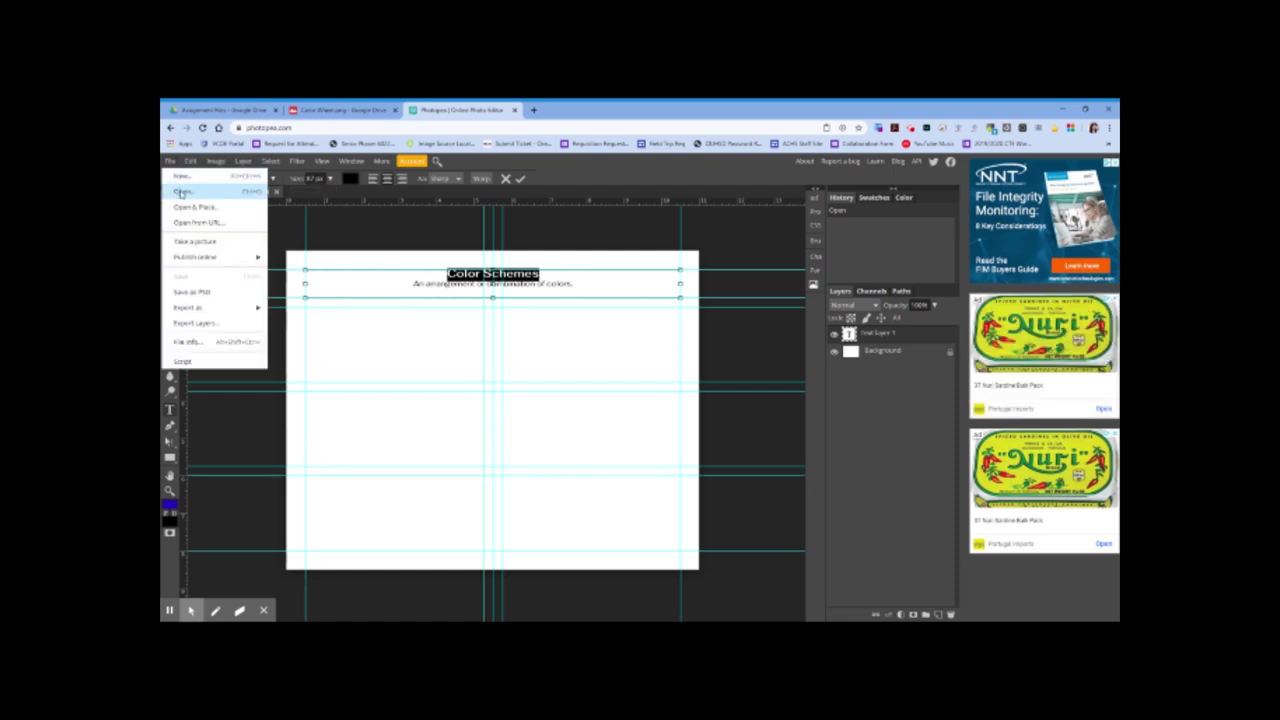
pyautogui.click(181, 193)
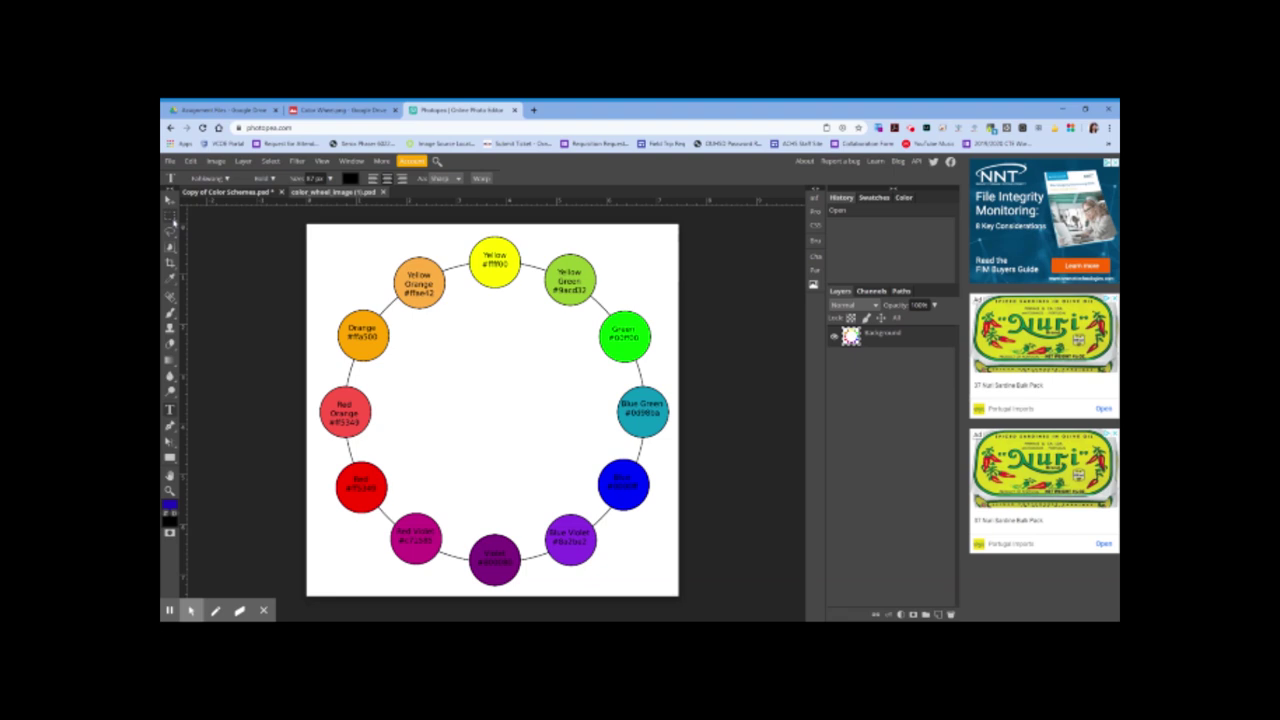
pyautogui.click(169, 230)
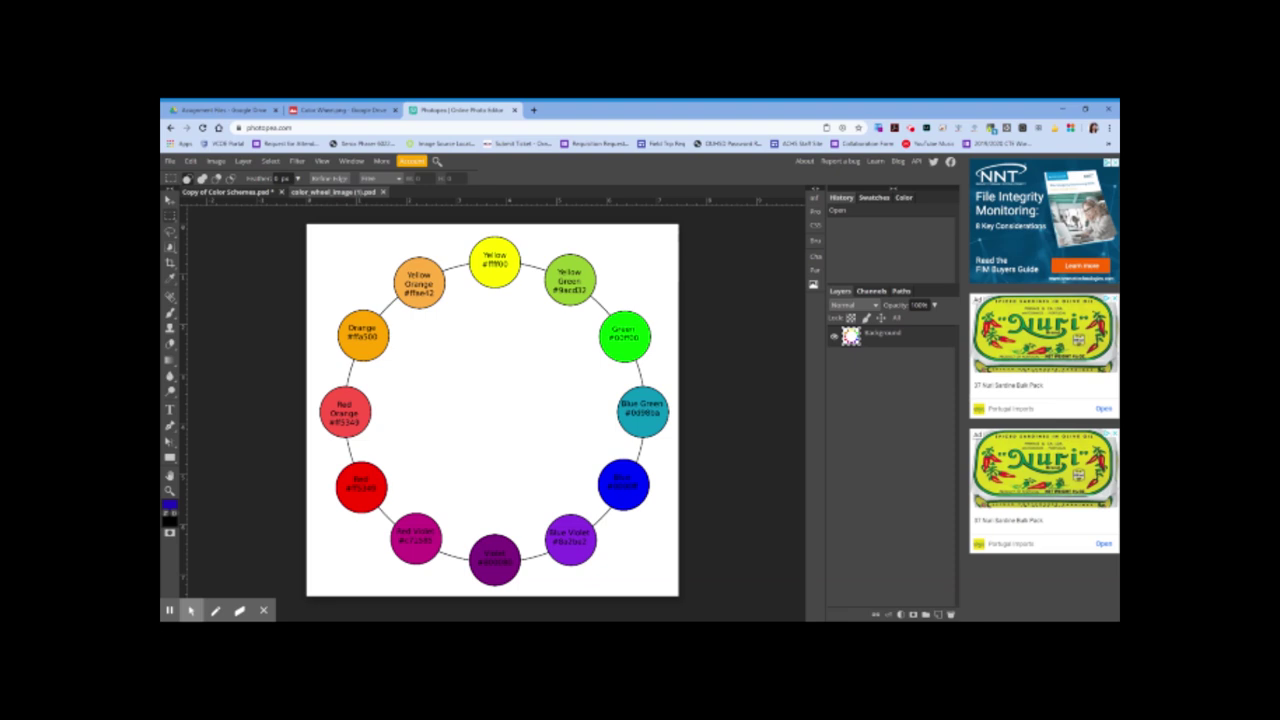
pyautogui.moveTo(307, 225); pyautogui.dragTo(722, 605)
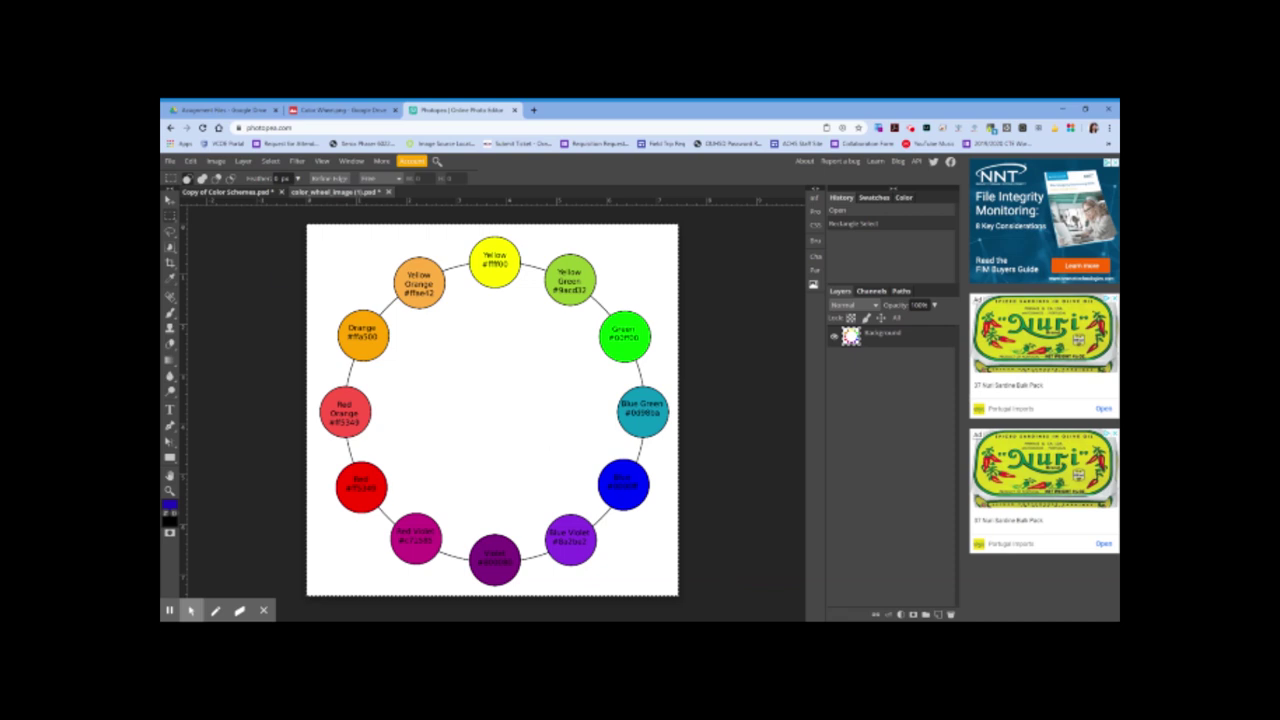
pyautogui.click(248, 196)
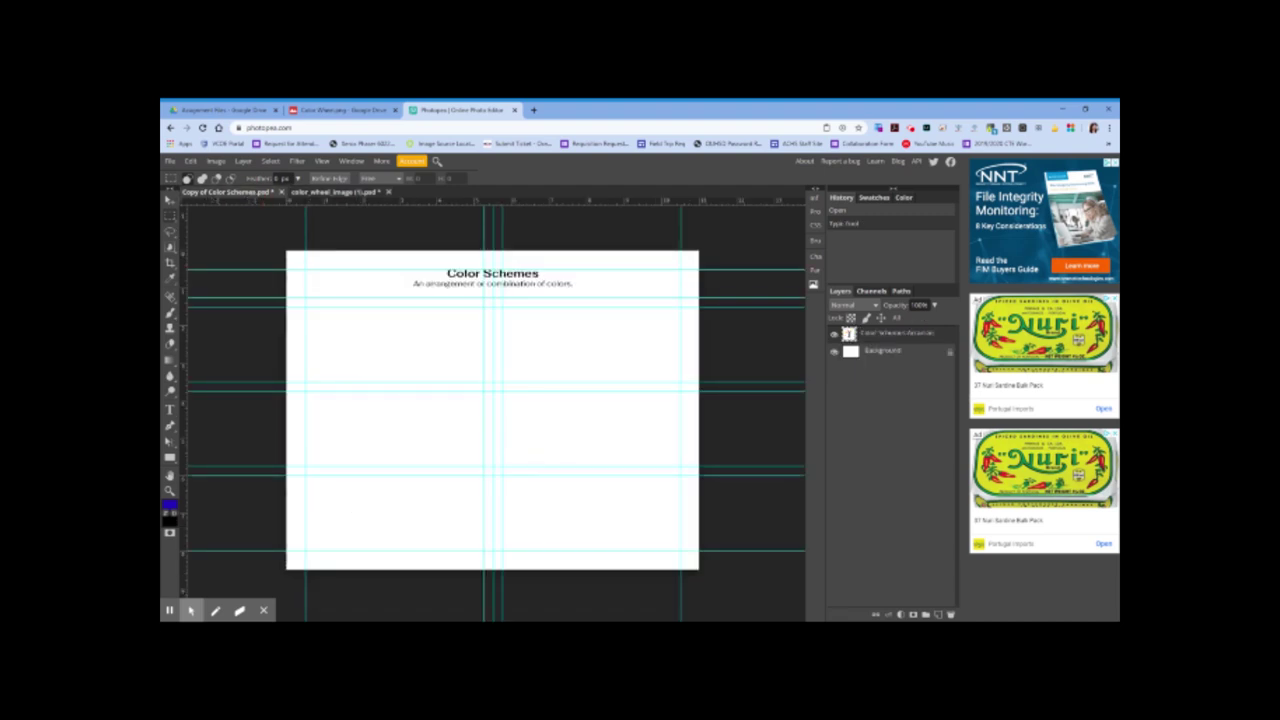
pyautogui.hotkey('ctrl', 'v')
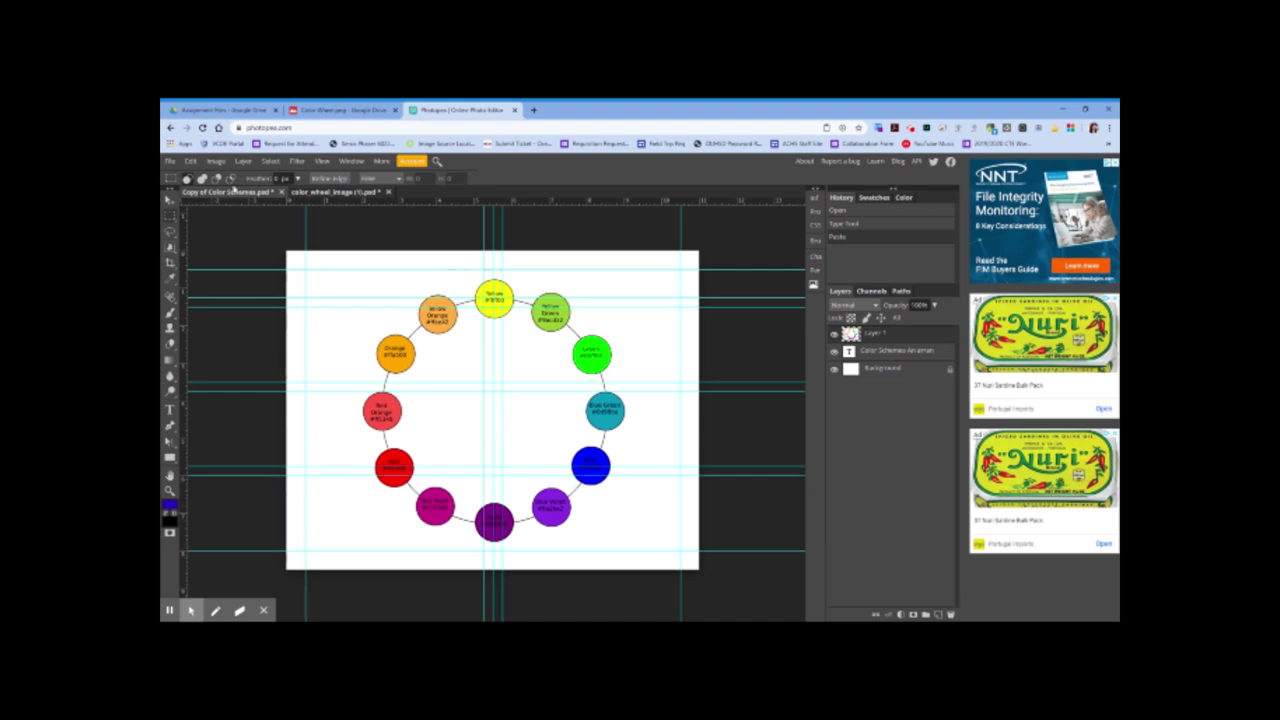
# - Scale the pasted color wheel to about 20% and place it in the lower left corner of the upper-left guide cell
pyautogui.click(190, 161)
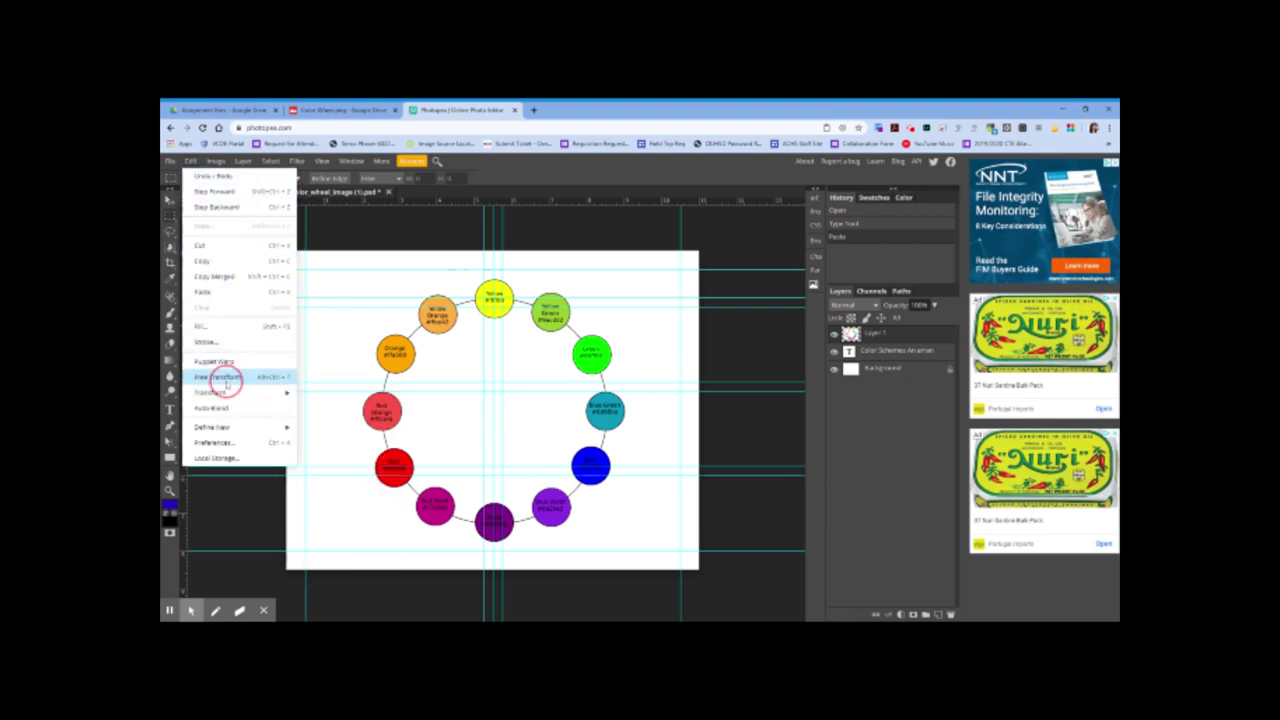
pyautogui.click(222, 377)
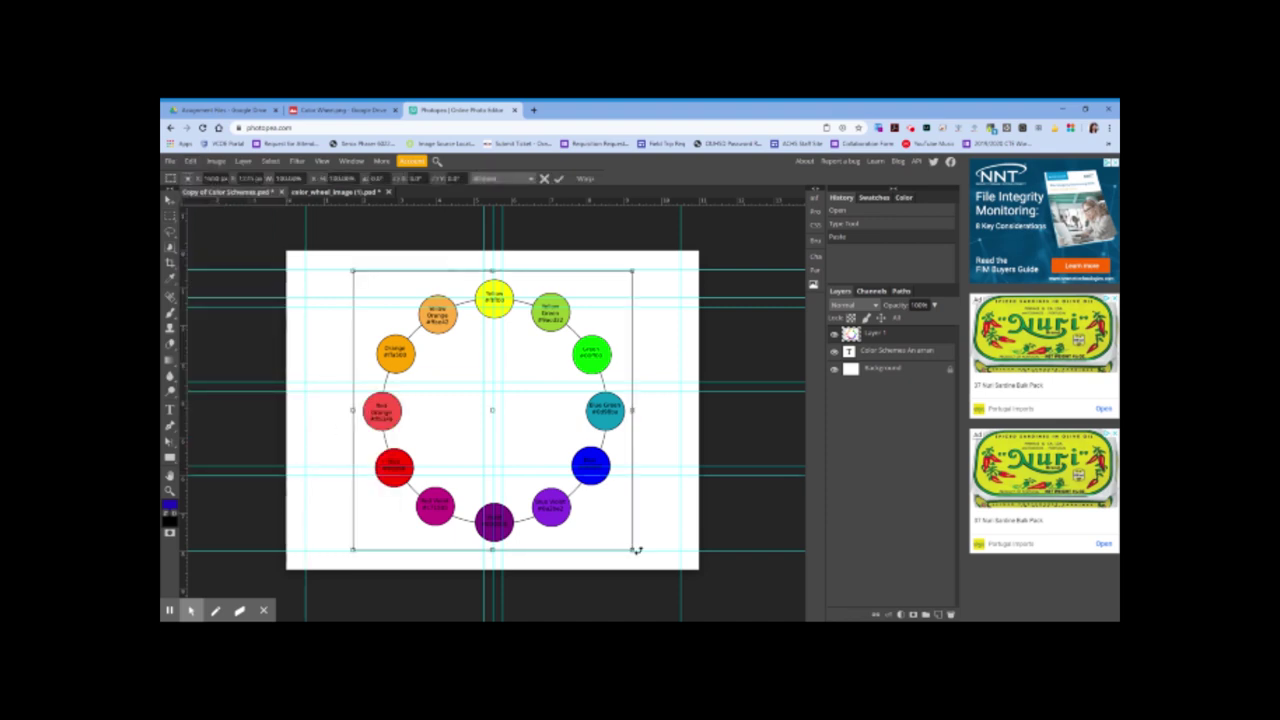
pyautogui.moveTo(634, 550); pyautogui.dragTo(370, 362)
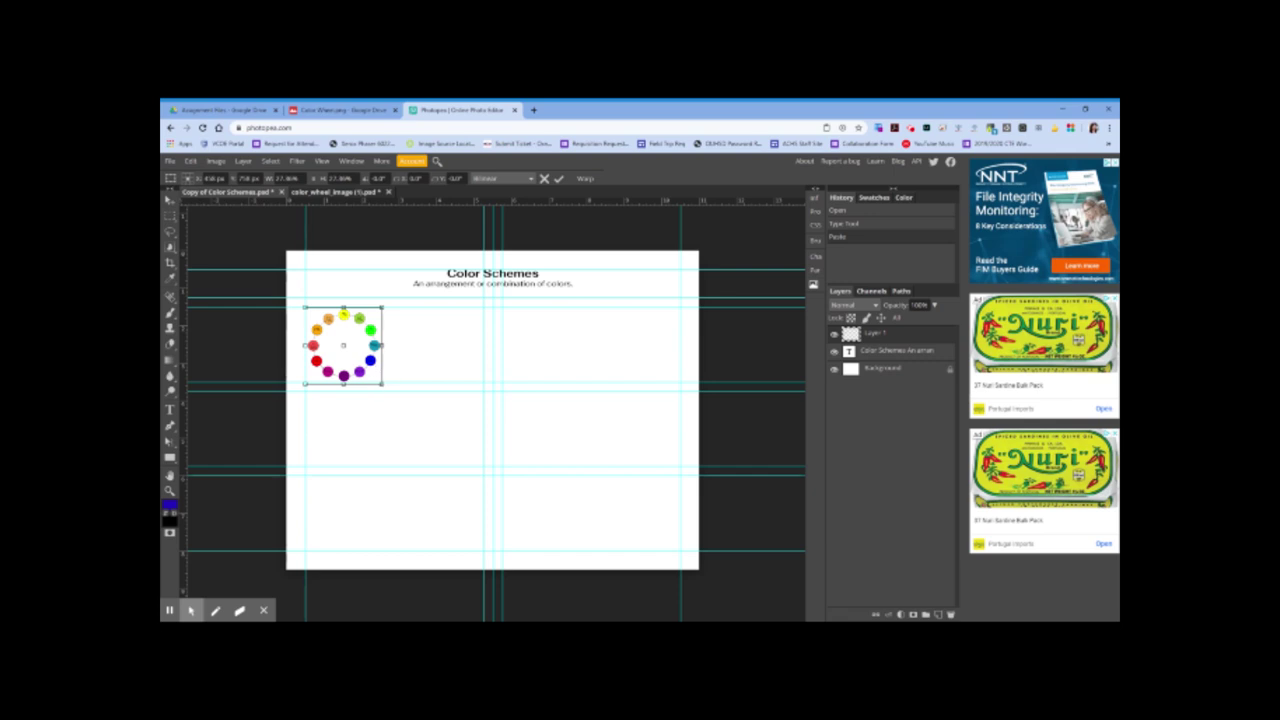
pyautogui.moveTo(380, 383); pyautogui.dragTo(362, 372)
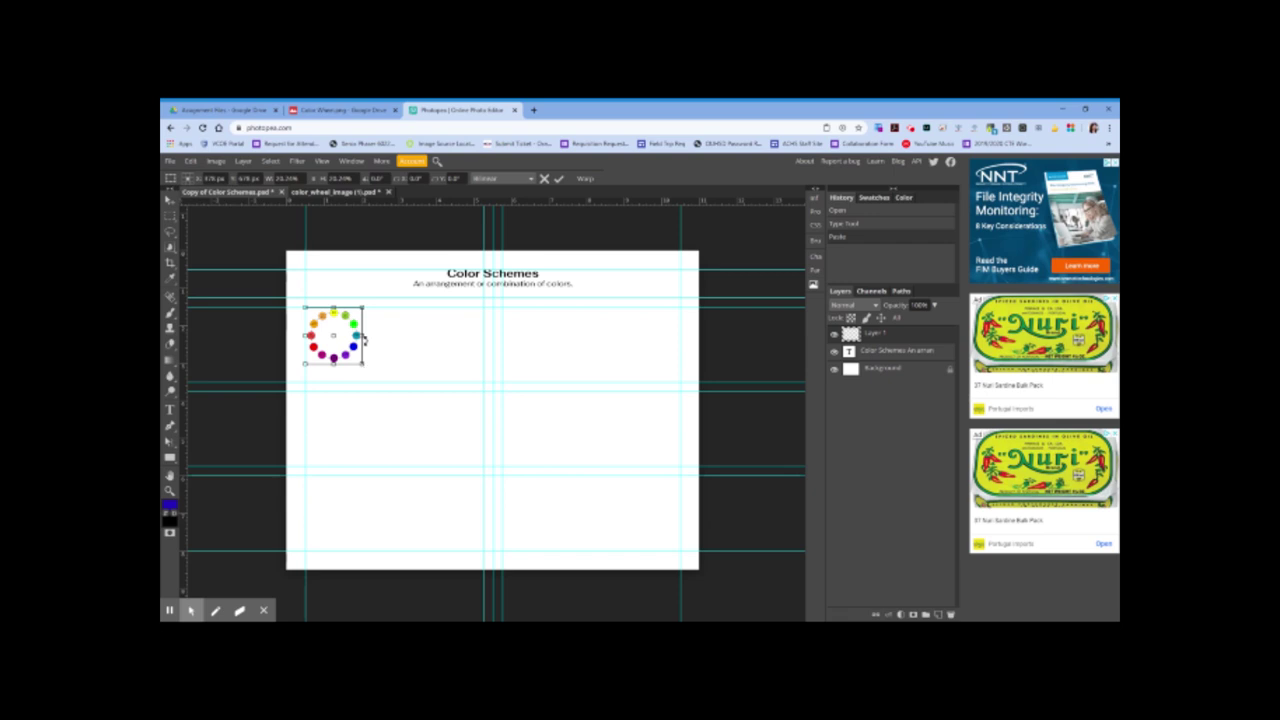
pyautogui.moveTo(355, 347); pyautogui.dragTo(356, 367)
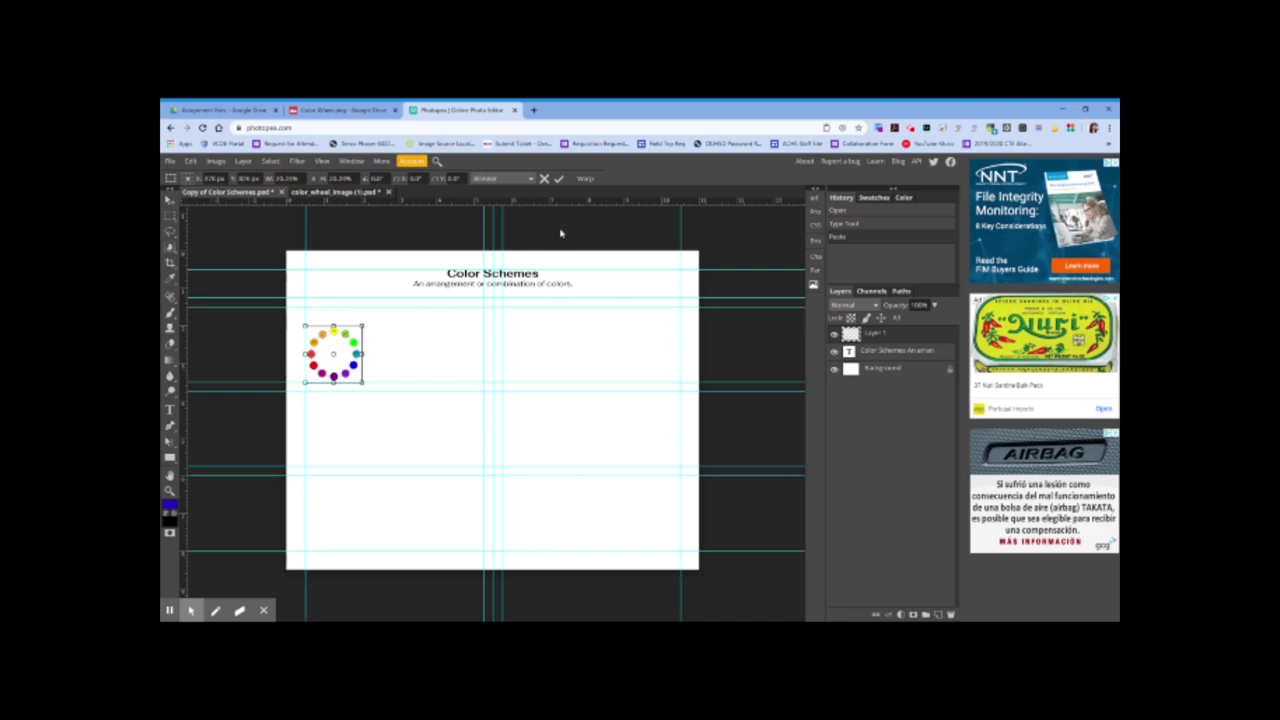
pyautogui.click(559, 179)
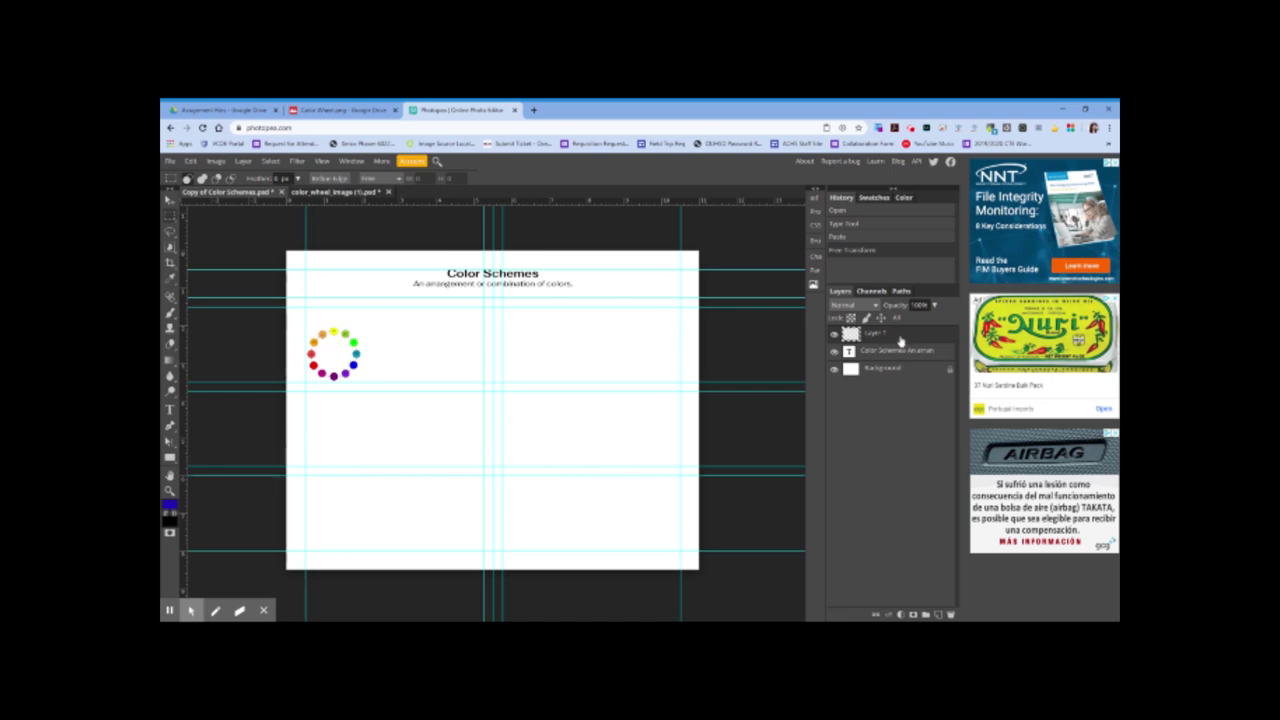
# - Duplicate the color wheel twice, placing the copies in the middle and bottom cells of the page's left column
pyautogui.hotkey('ctrl', 'j')
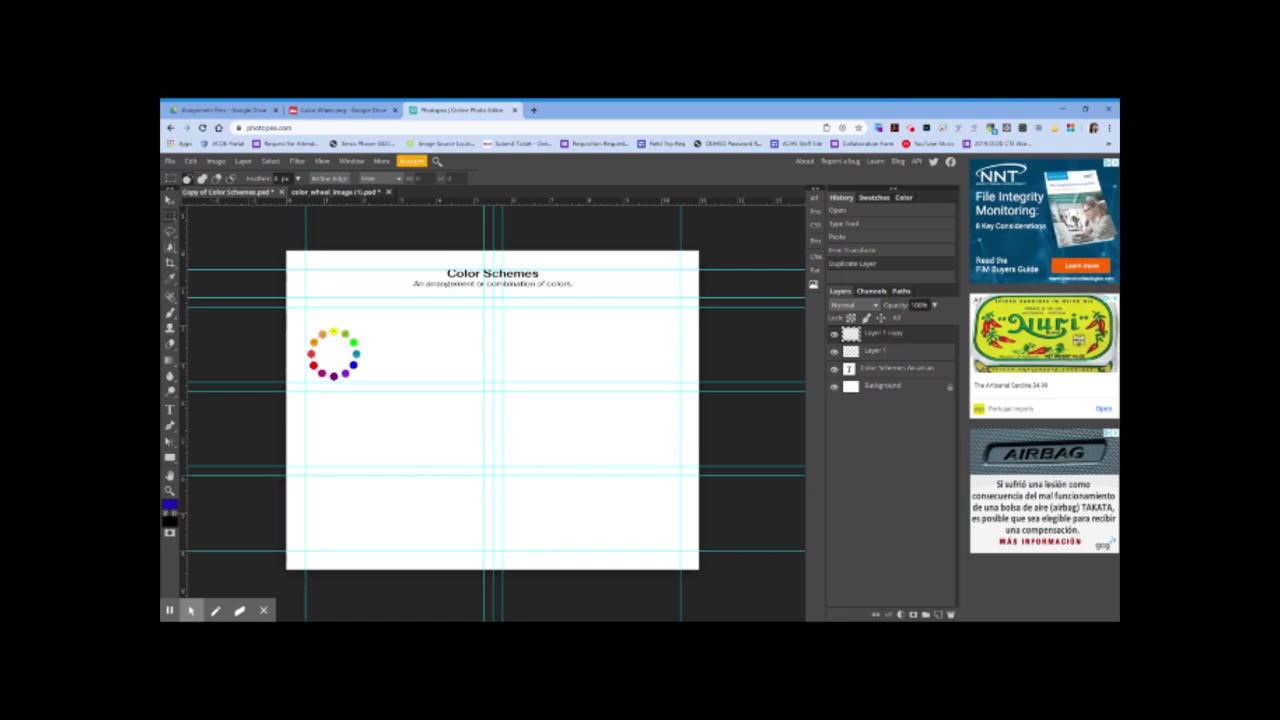
pyautogui.click(170, 201)
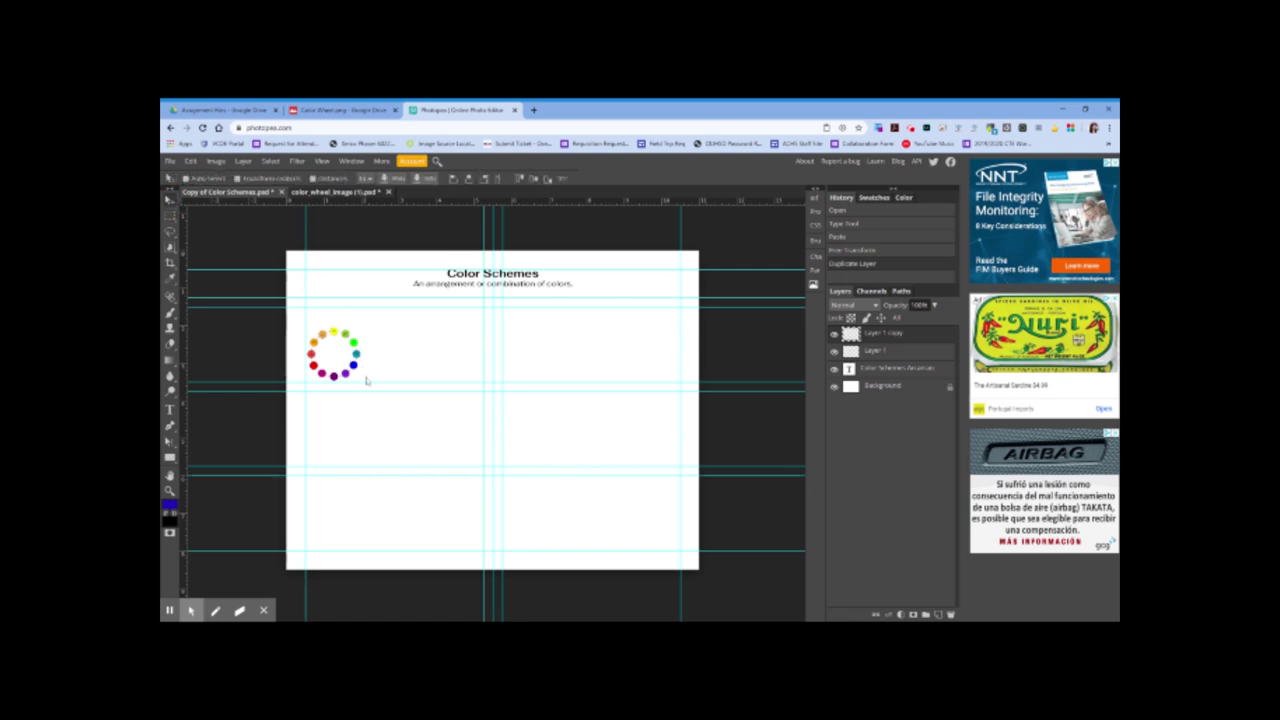
pyautogui.moveTo(356, 370); pyautogui.dragTo(358, 452)
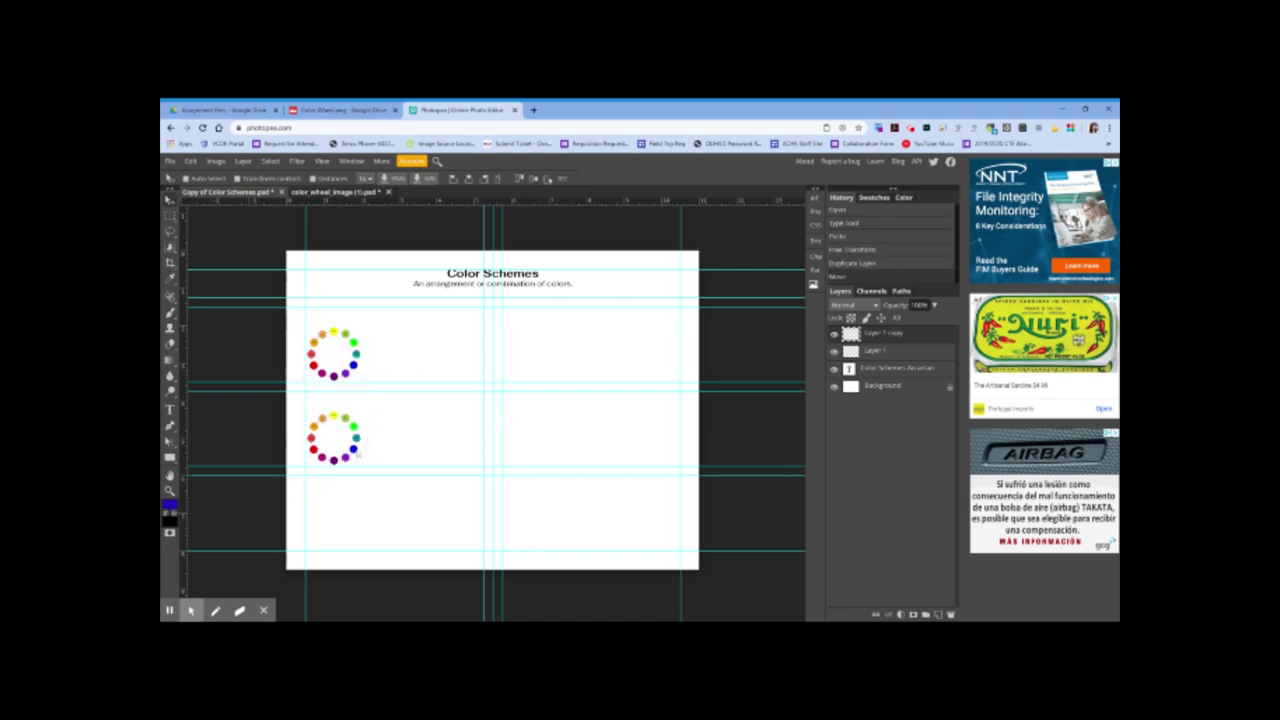
pyautogui.hotkey('ctrl', 'j')
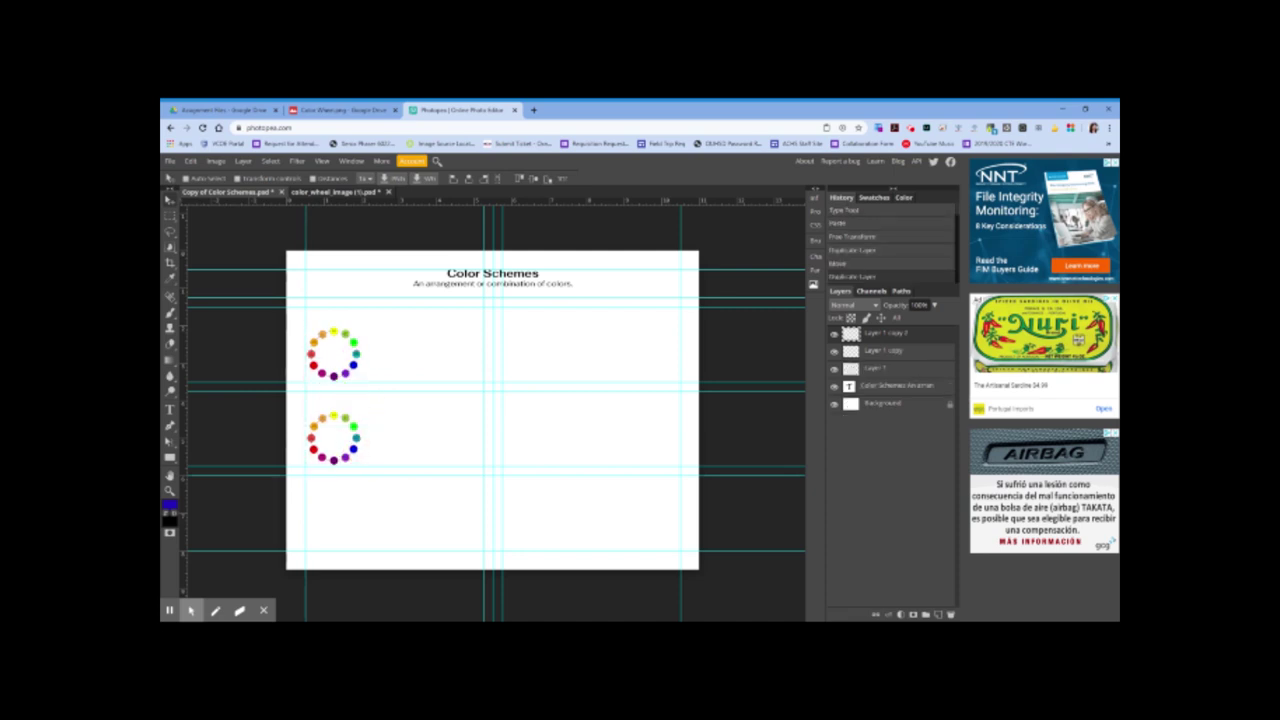
pyautogui.moveTo(356, 450); pyautogui.dragTo(358, 540)
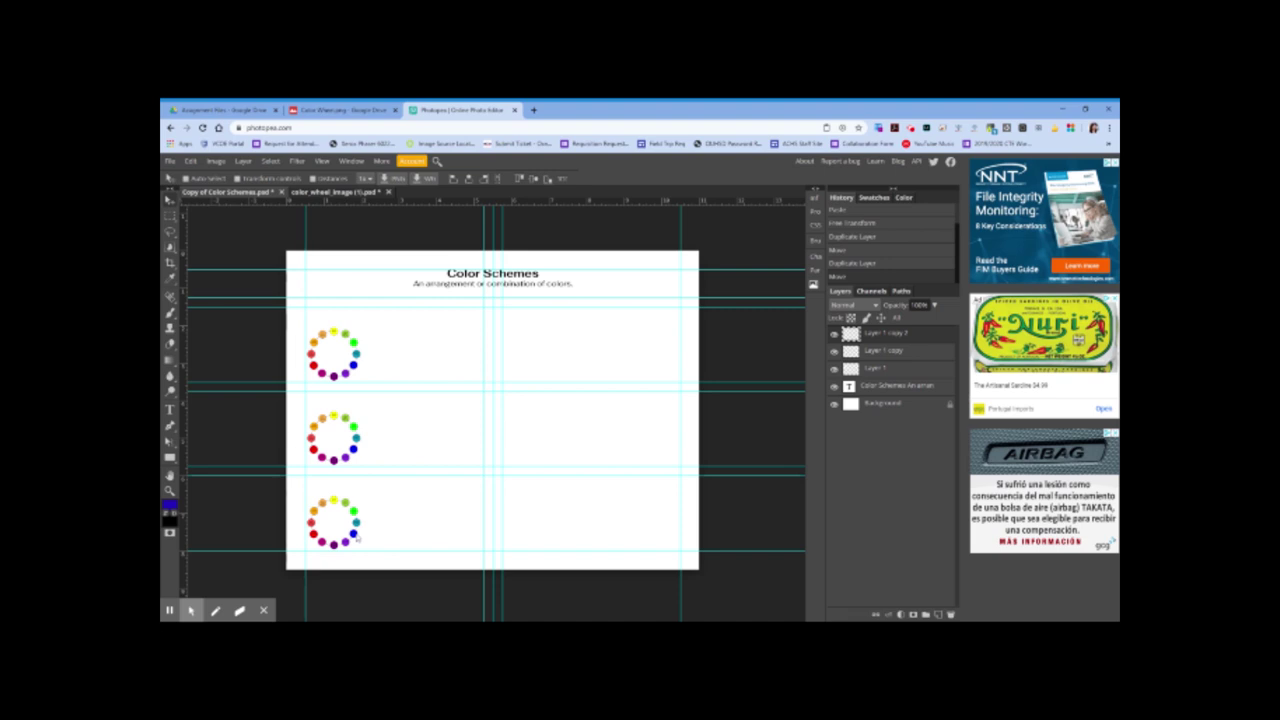
# - Duplicate the color wheel three more times, placing one copy in each cell of the page's right column
pyautogui.hotkey('ctrl', 'j')
pyautogui.moveTo(358, 540); pyautogui.dragTo(555, 370)
pyautogui.hotkey('ctrl', 'j')
pyautogui.moveTo(555, 370); pyautogui.dragTo(555, 537)
pyautogui.hotkey('ctrl', 'j')
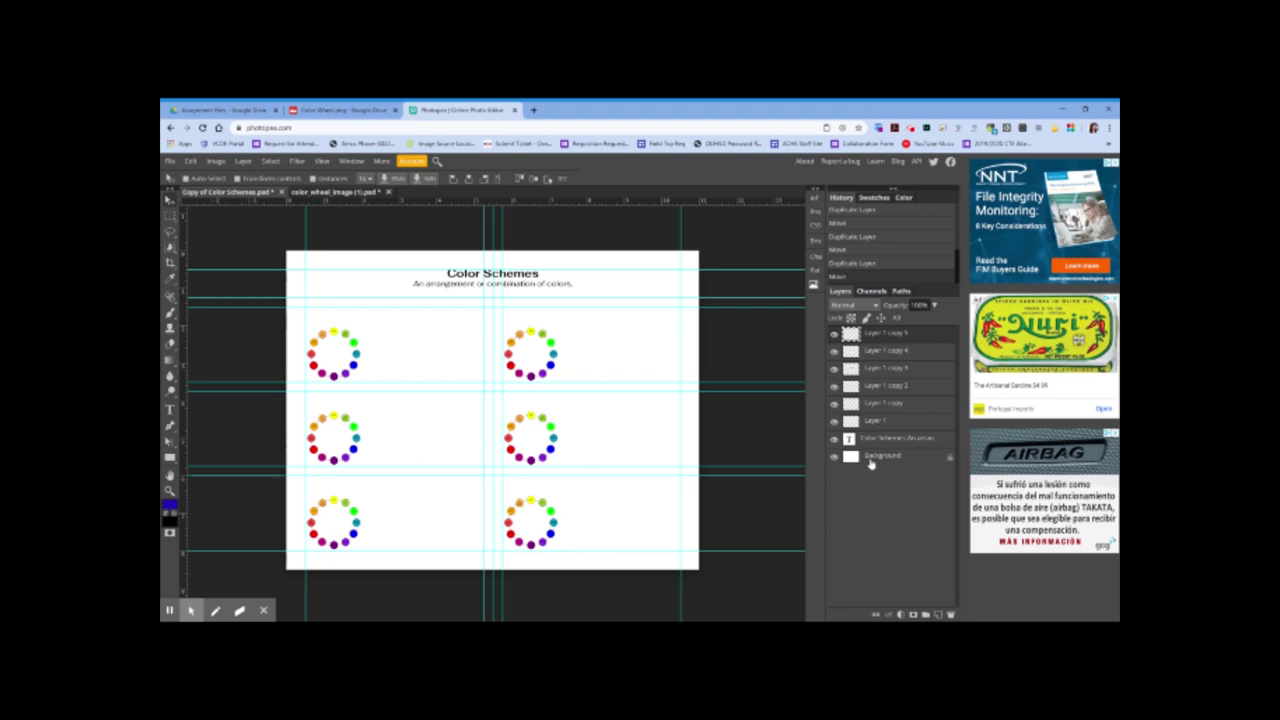
# - Rename Layer 1 as complementary, Layer 1 copy as analogous and Layer 1 copy 2 as triadic
pyautogui.doubleClick(877, 420)
pyautogui.write('complement')
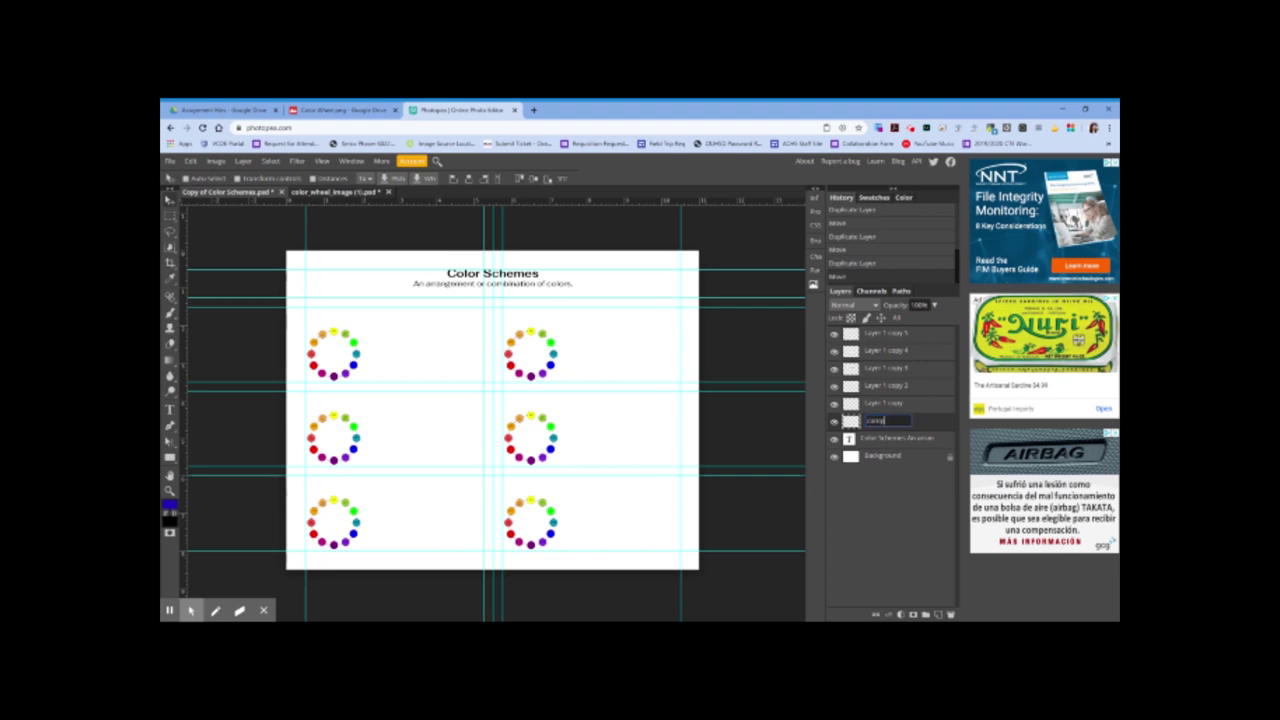
pyautogui.write('ary')
pyautogui.doubleClick(881, 405)
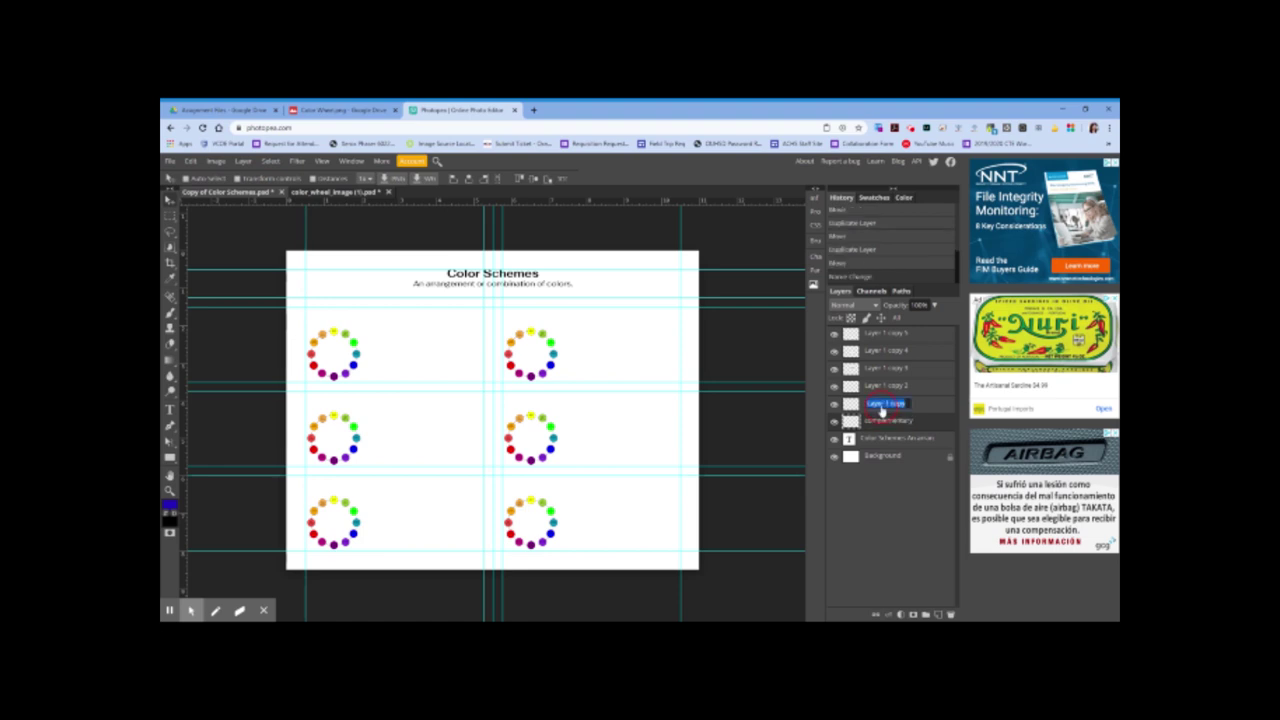
pyautogui.write('analogous')
pyautogui.doubleClick(880, 387)
pyautogui.write('triadic')
# - Rename Layer 1 copy 3 as split complementary, Layer 1 copy 4 as tetradic and Layer 1 copy 5 as monochromatic
pyautogui.doubleClick(886, 369)
pyautogui.write('split complementary')
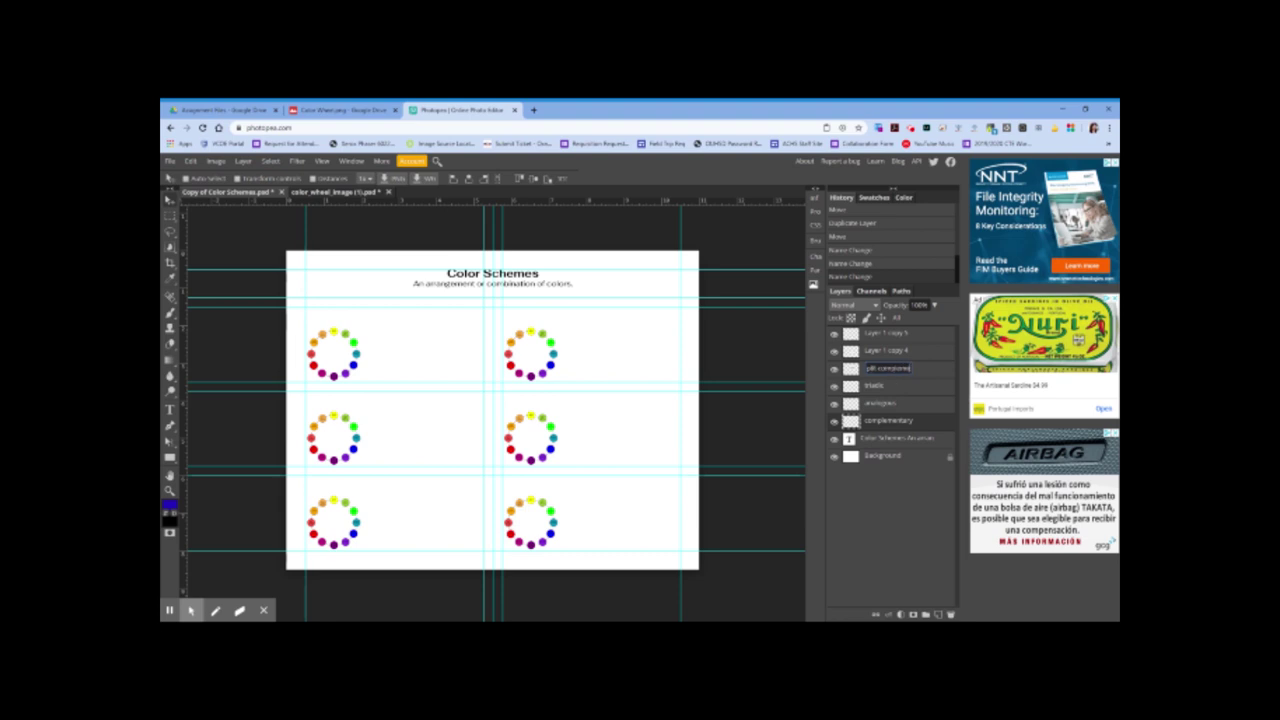
pyautogui.press('Return')
pyautogui.doubleClick(882, 352)
pyautogui.write('tetradic')
pyautogui.press('Return')
pyautogui.doubleClick(886, 333)
pyautogui.write('monochr')
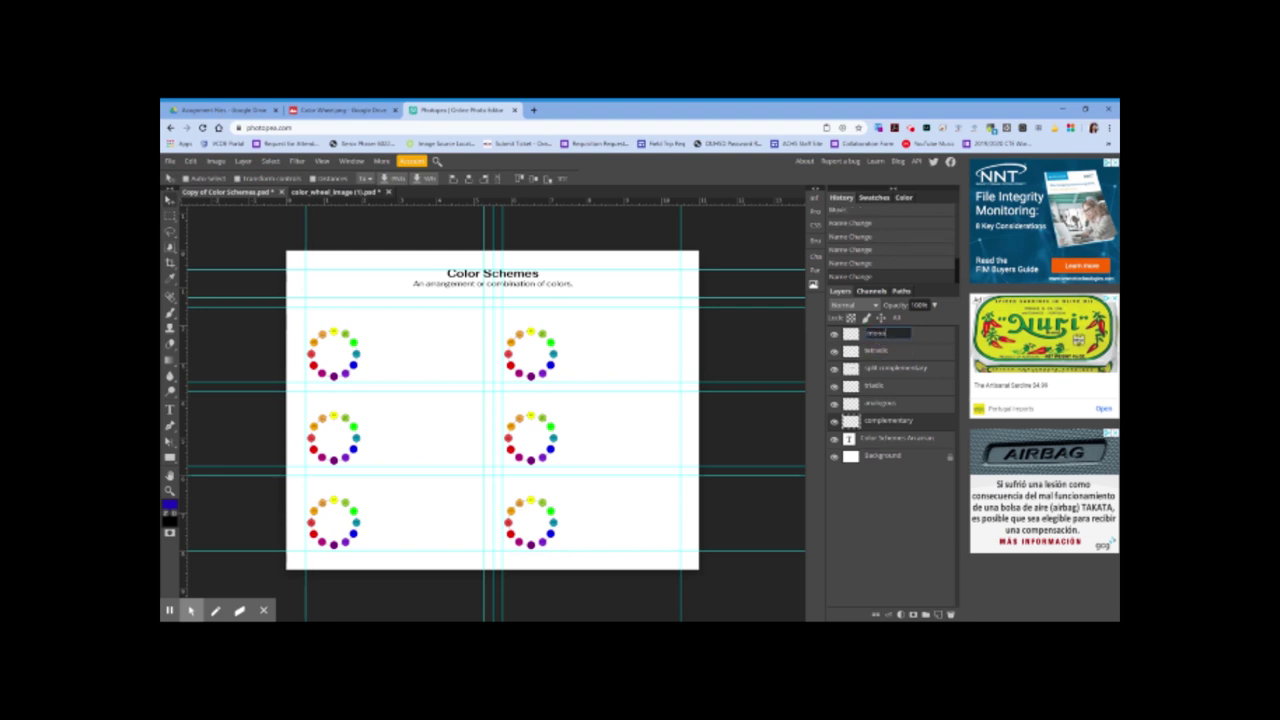
pyautogui.write('omatic')
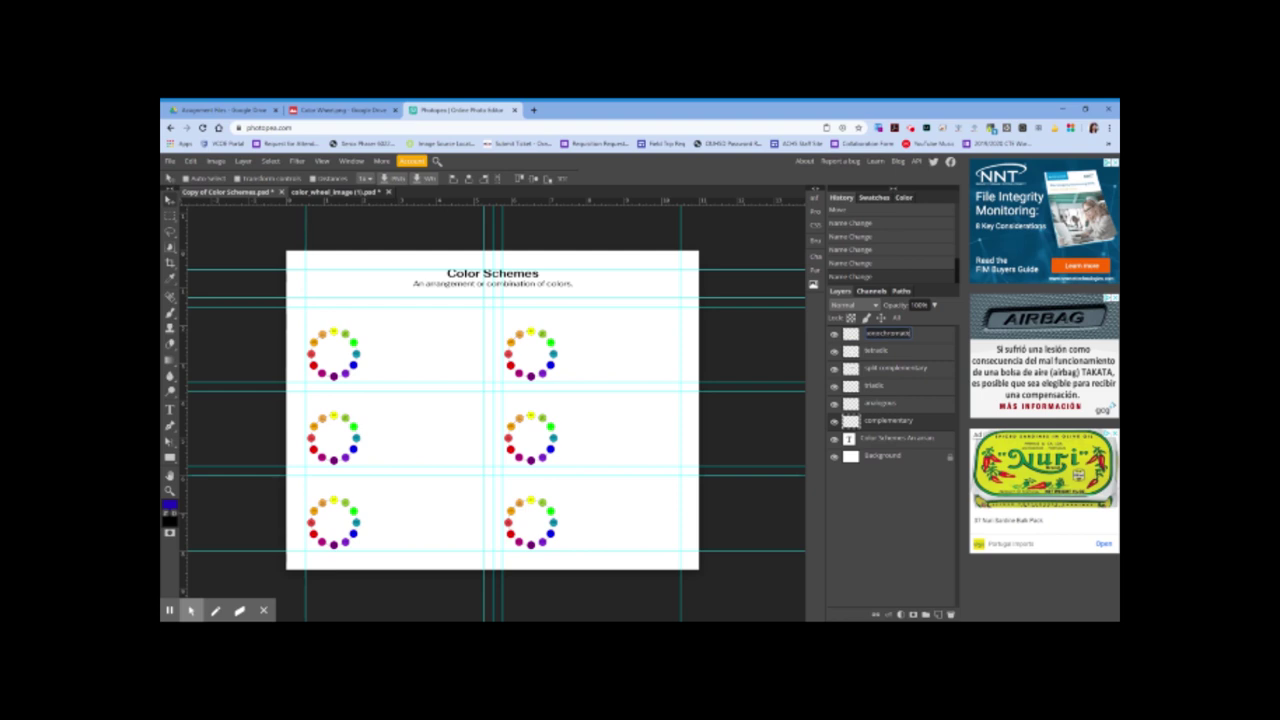
pyautogui.press('Return')
# - Create a text box across the top of the upper-left guide cell and set its font to Fahkwang Bold
pyautogui.click(168, 411)
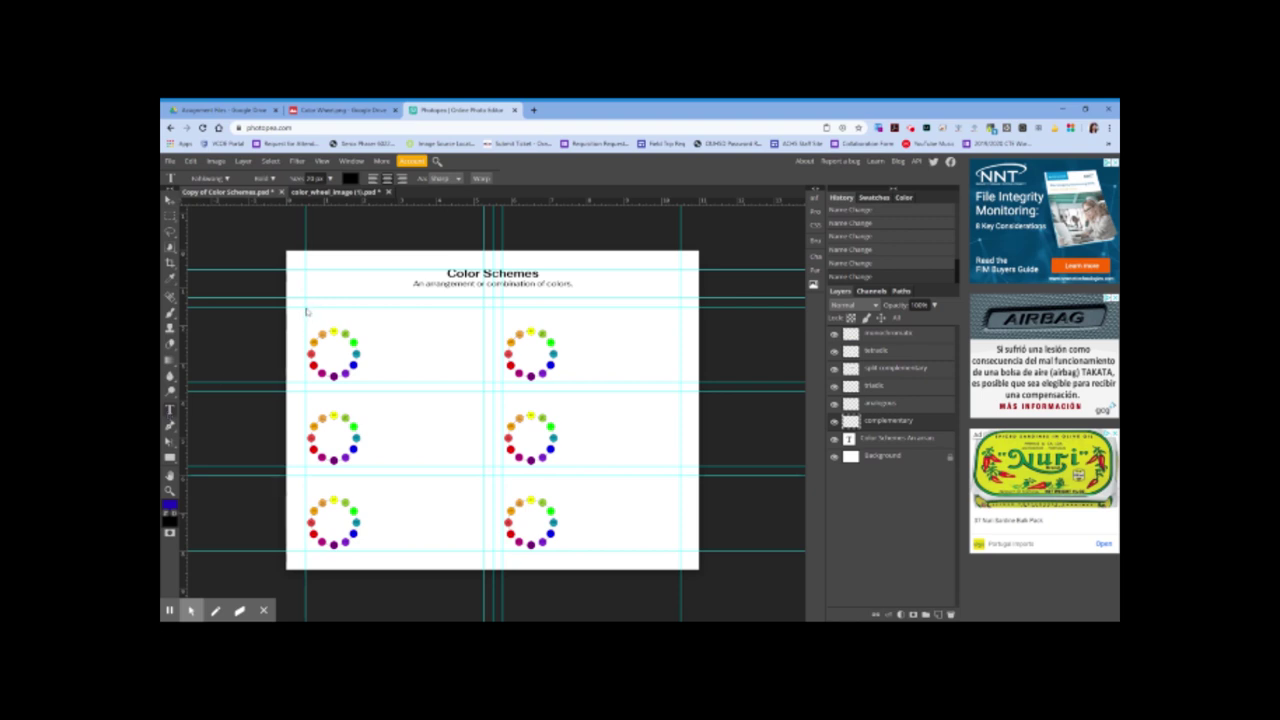
pyautogui.moveTo(305, 308); pyautogui.dragTo(485, 324)
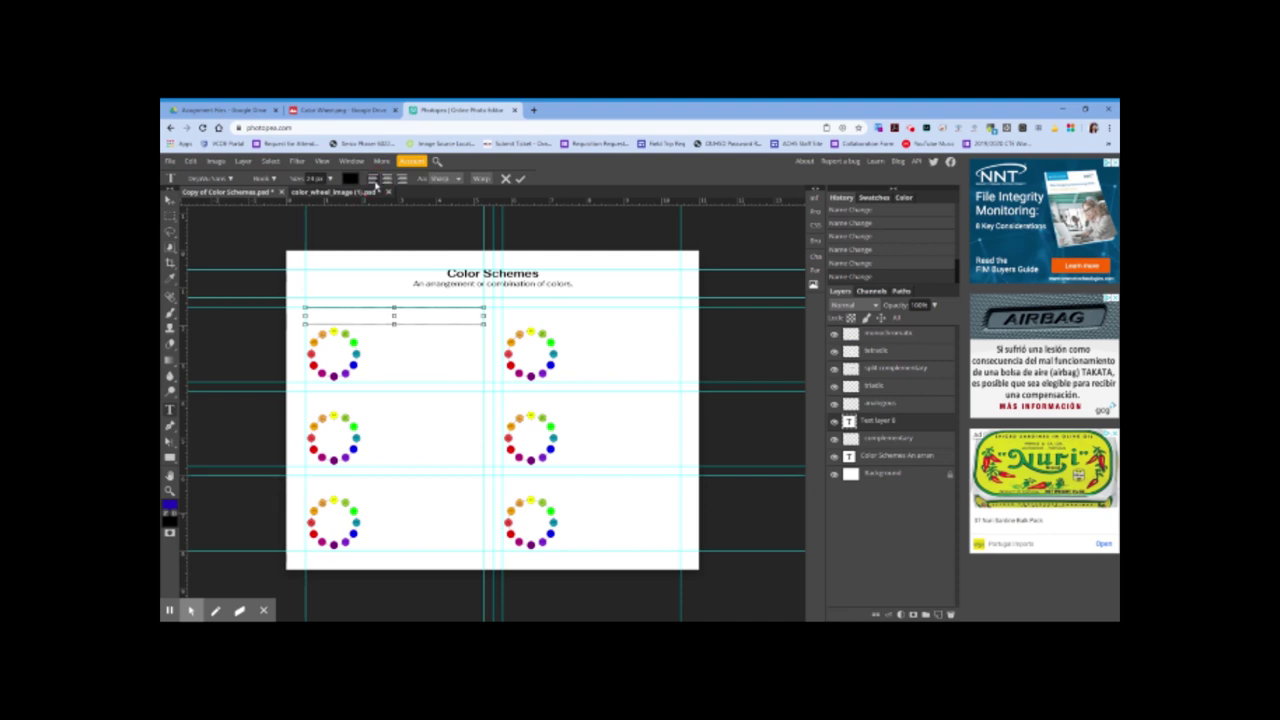
pyautogui.click(331, 179)
pyautogui.moveTo(313, 195); pyautogui.dragTo(318, 195)
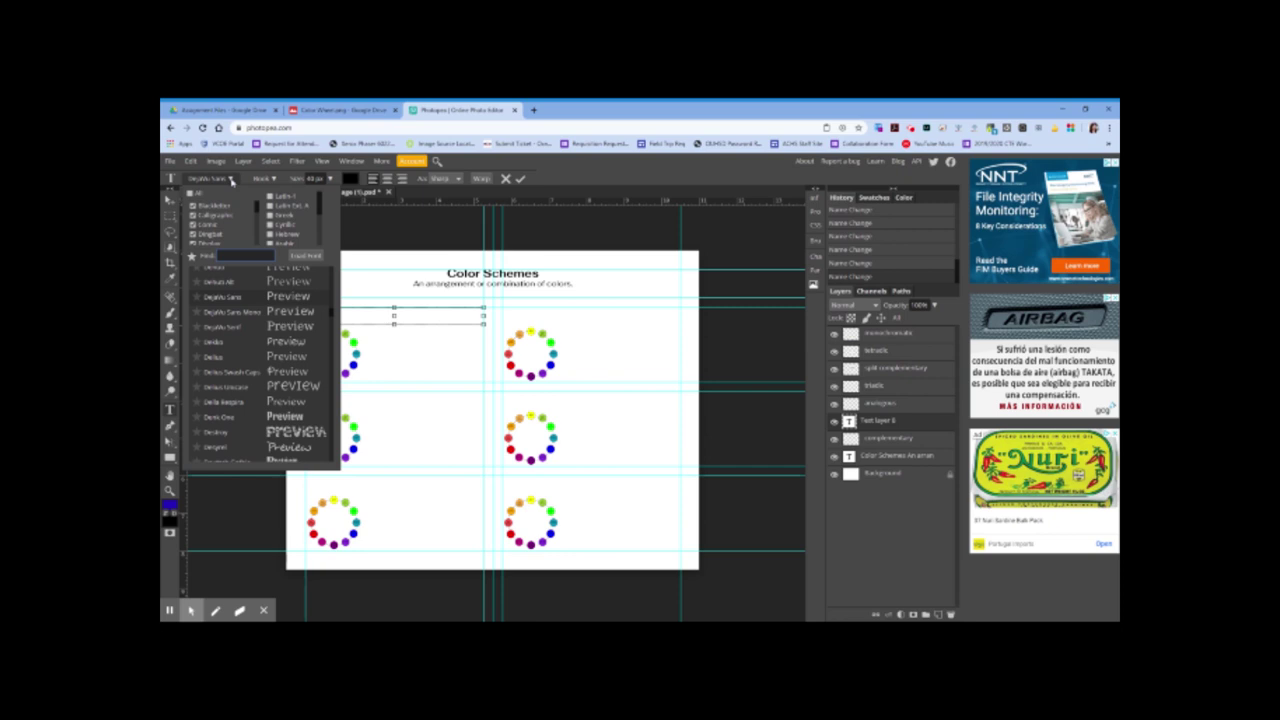
pyautogui.scroll(-5, 238, 395)
pyautogui.scroll(-10, 240, 403)
pyautogui.scroll(-10, 250, 365)
pyautogui.scroll(-8, 250, 365)
pyautogui.scroll(-5, 222, 408)
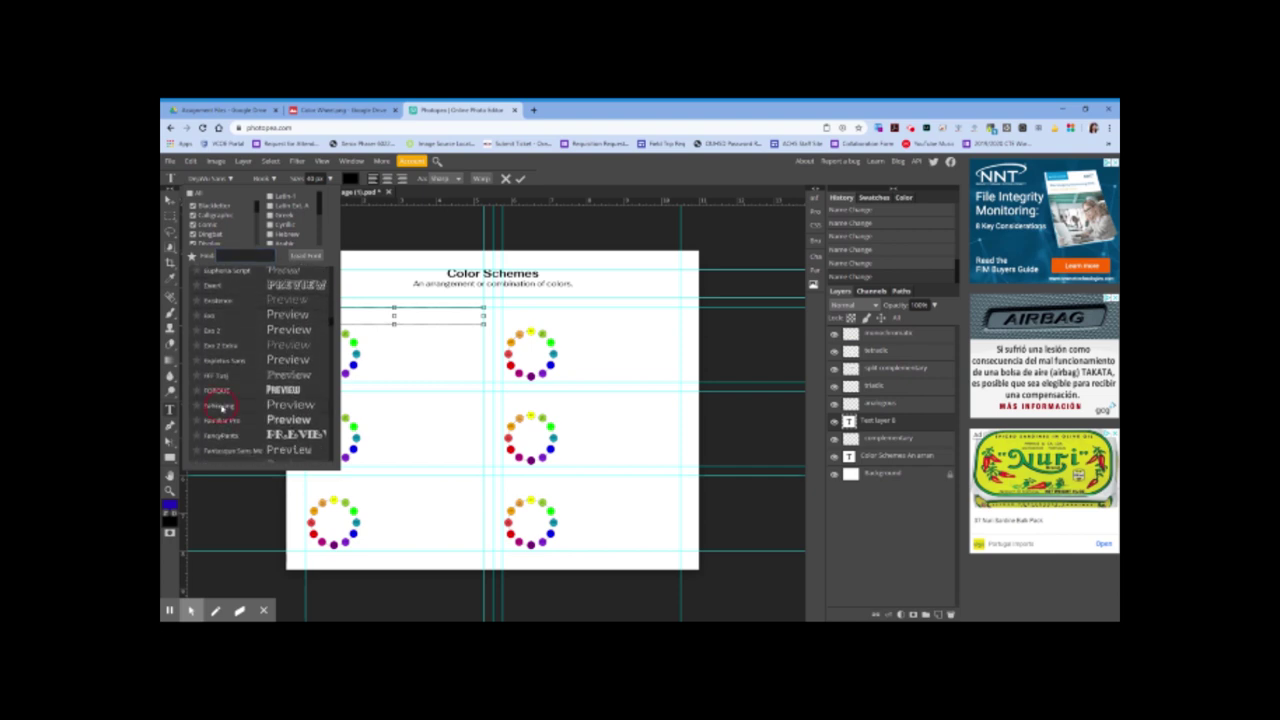
pyautogui.click(222, 408)
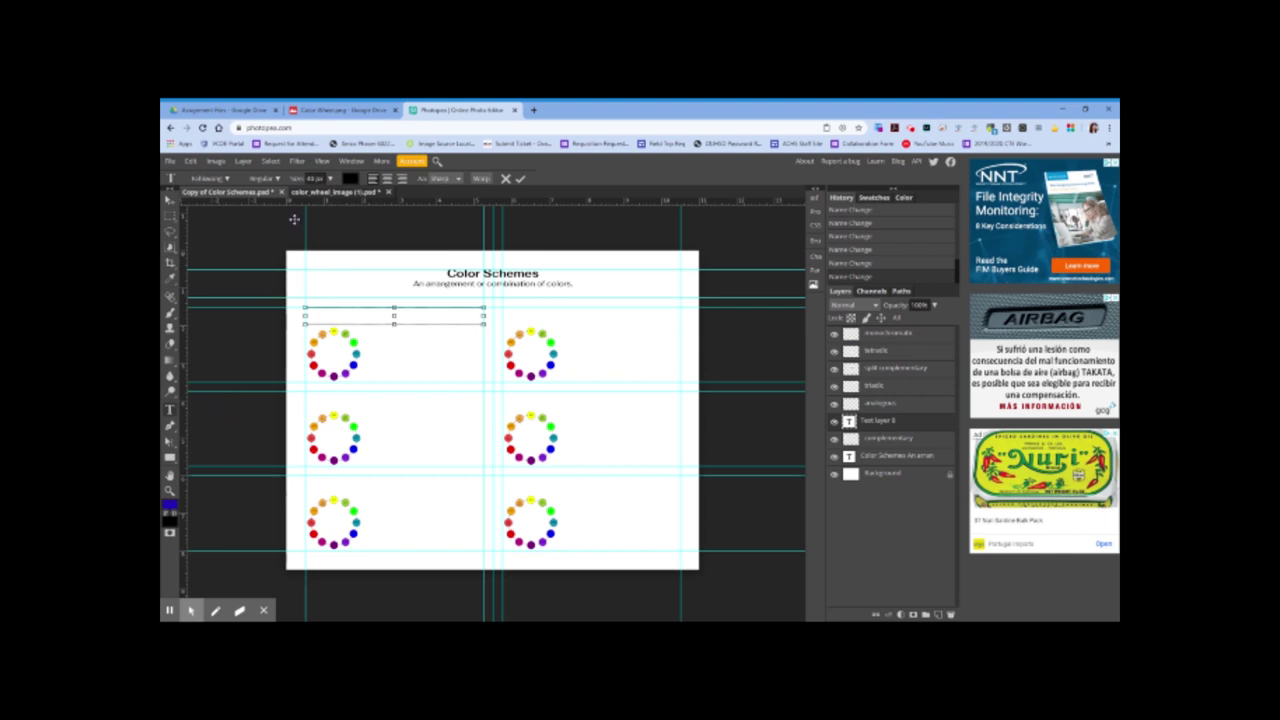
pyautogui.click(264, 178)
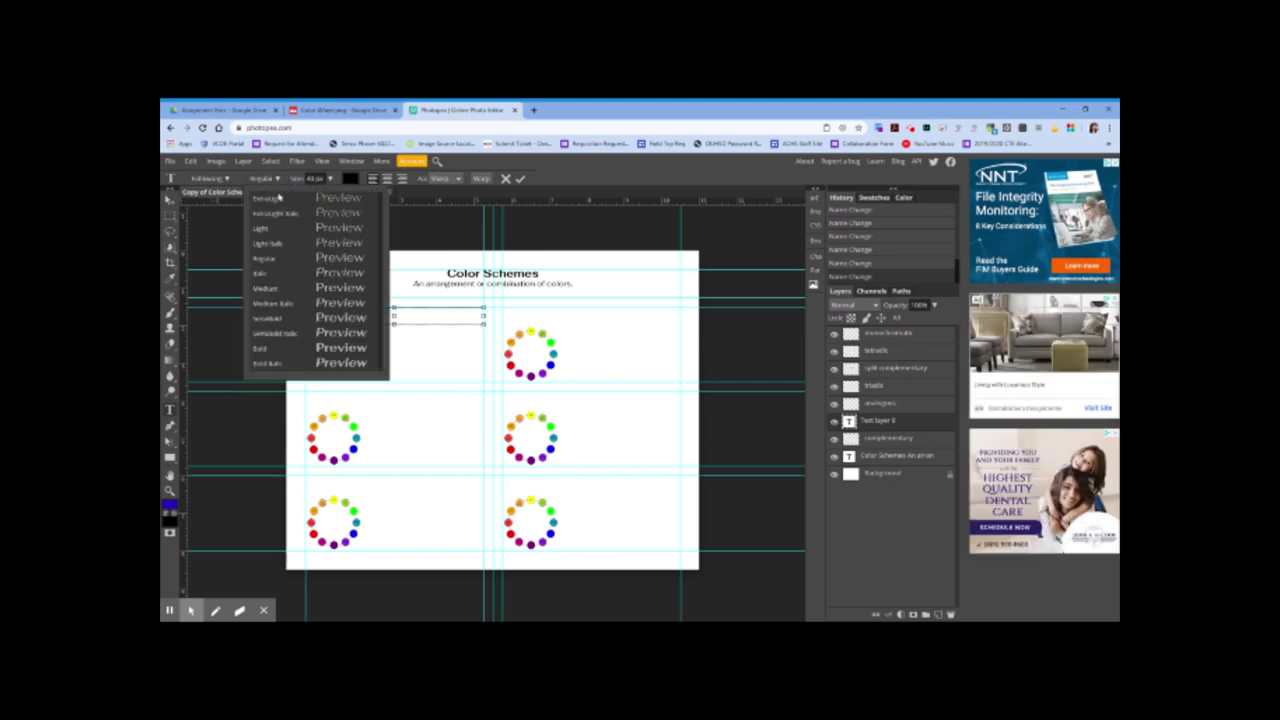
pyautogui.click(263, 348)
# - Enter the caption "Complementary - colors opposite each other", with the scheme name in Bold and the definition in Regular
pyautogui.write('complementary')
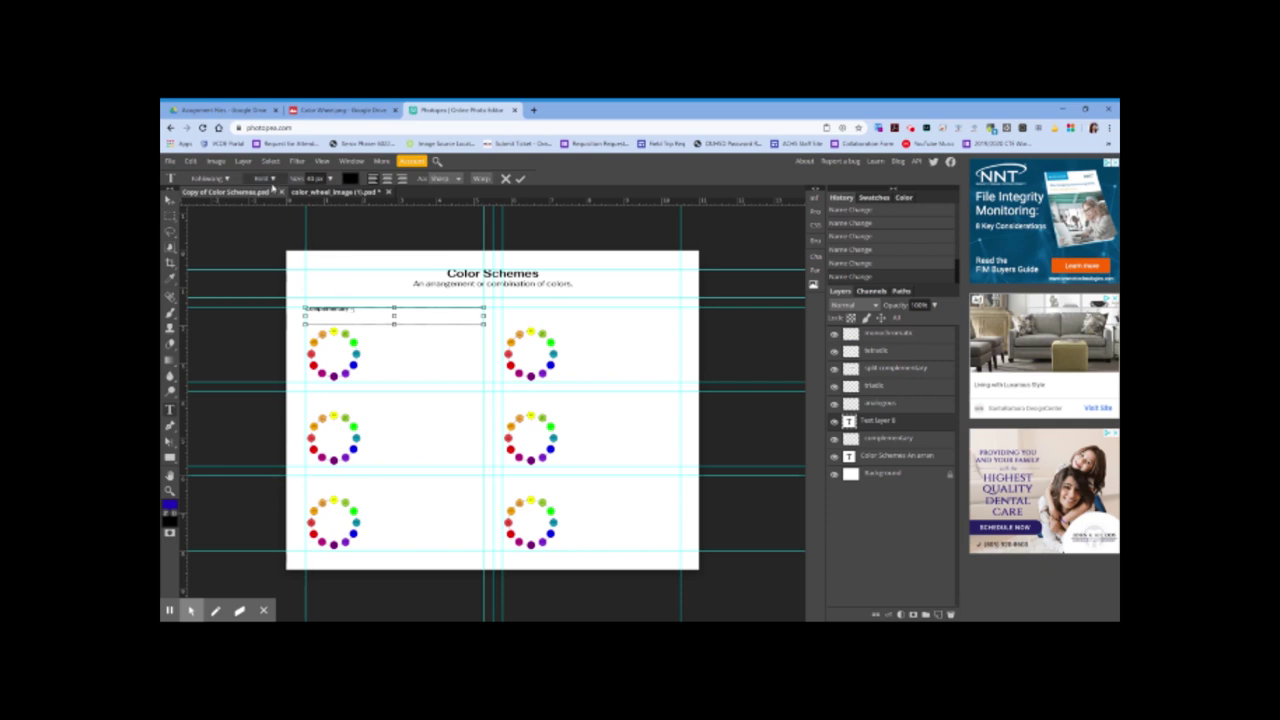
pyautogui.click(271, 179)
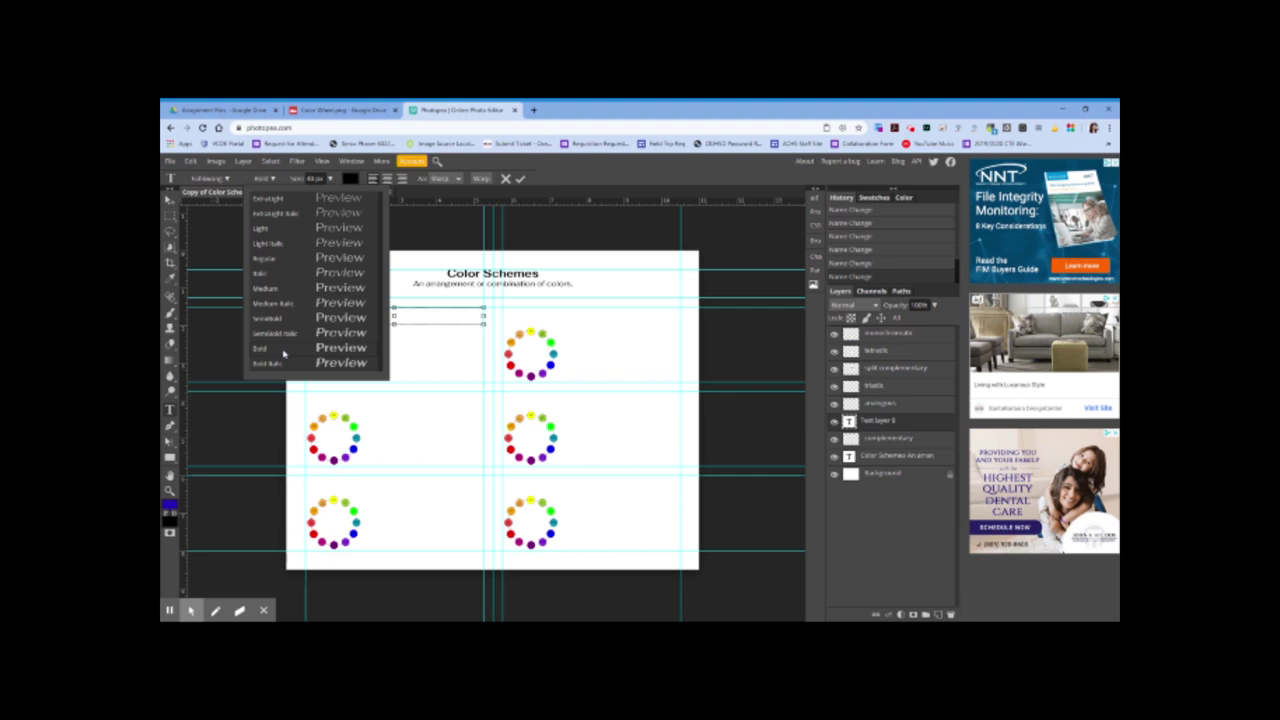
pyautogui.click(288, 261)
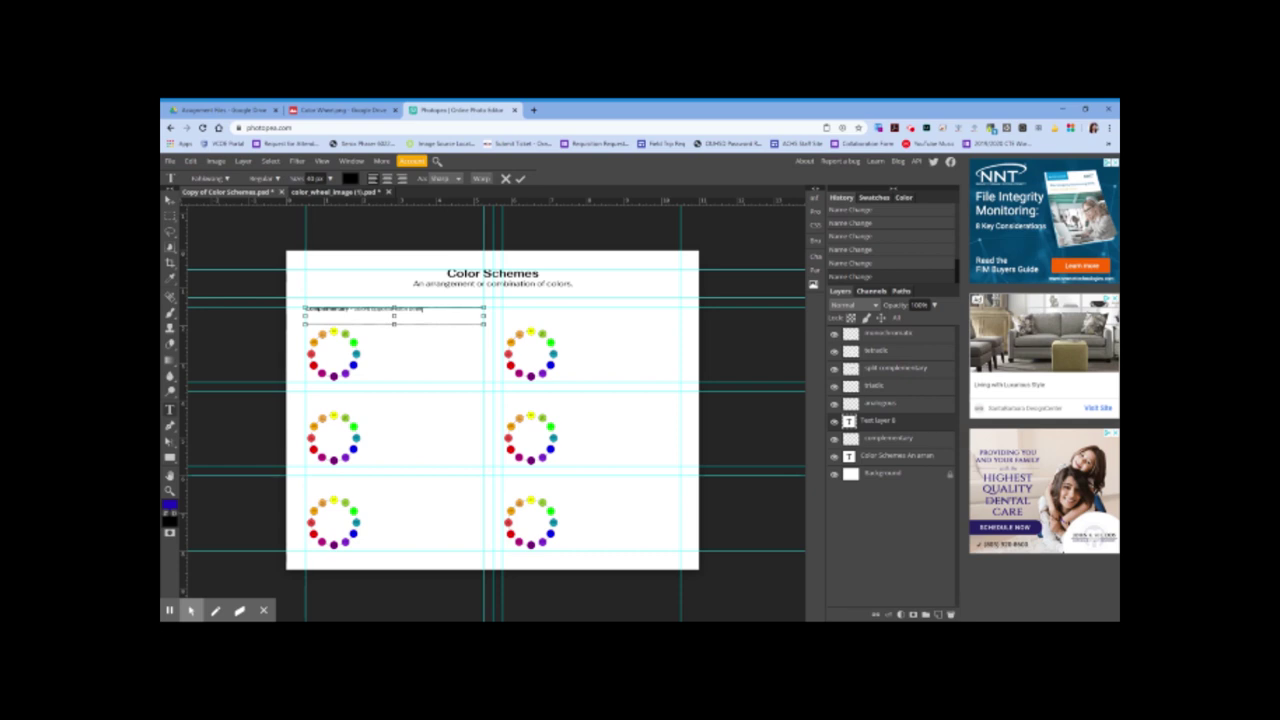
# - Enlarge the whole Complementary caption so it nearly fills the width of its text box, and commit the text
pyautogui.moveTo(424, 309); pyautogui.dragTo(302, 309)
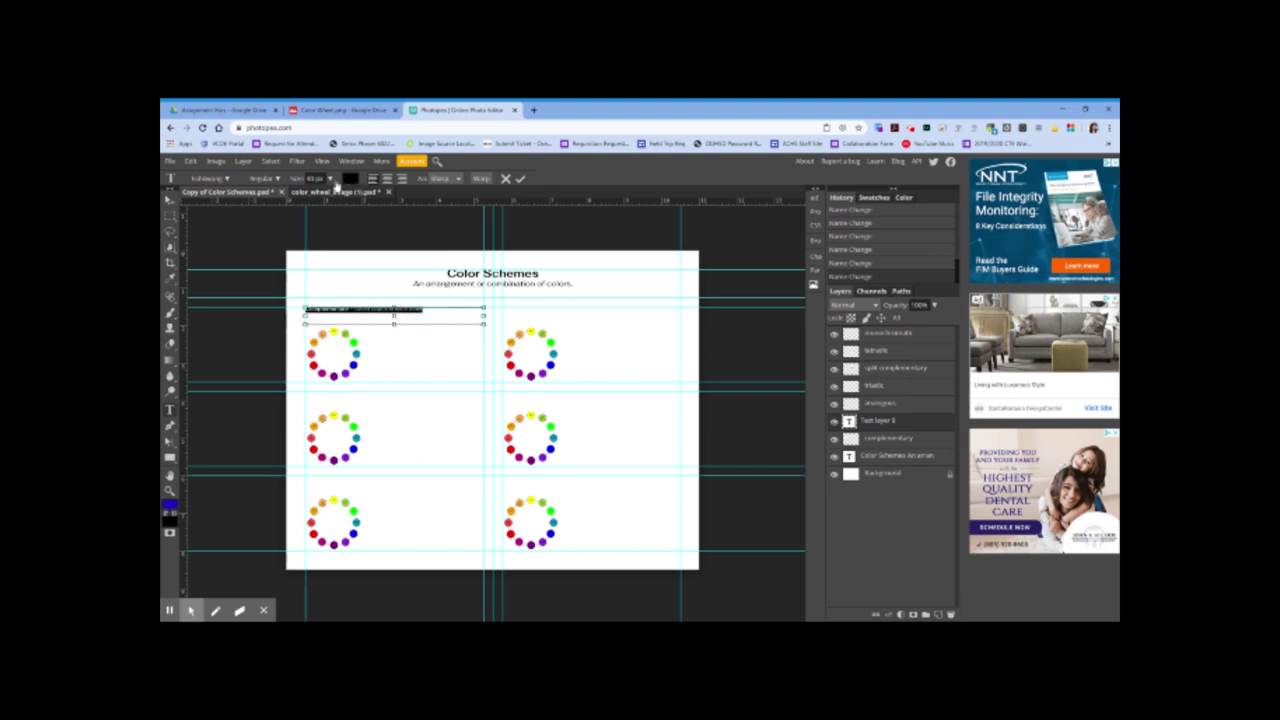
pyautogui.click(331, 181)
pyautogui.moveTo(316, 193); pyautogui.dragTo(320, 195)
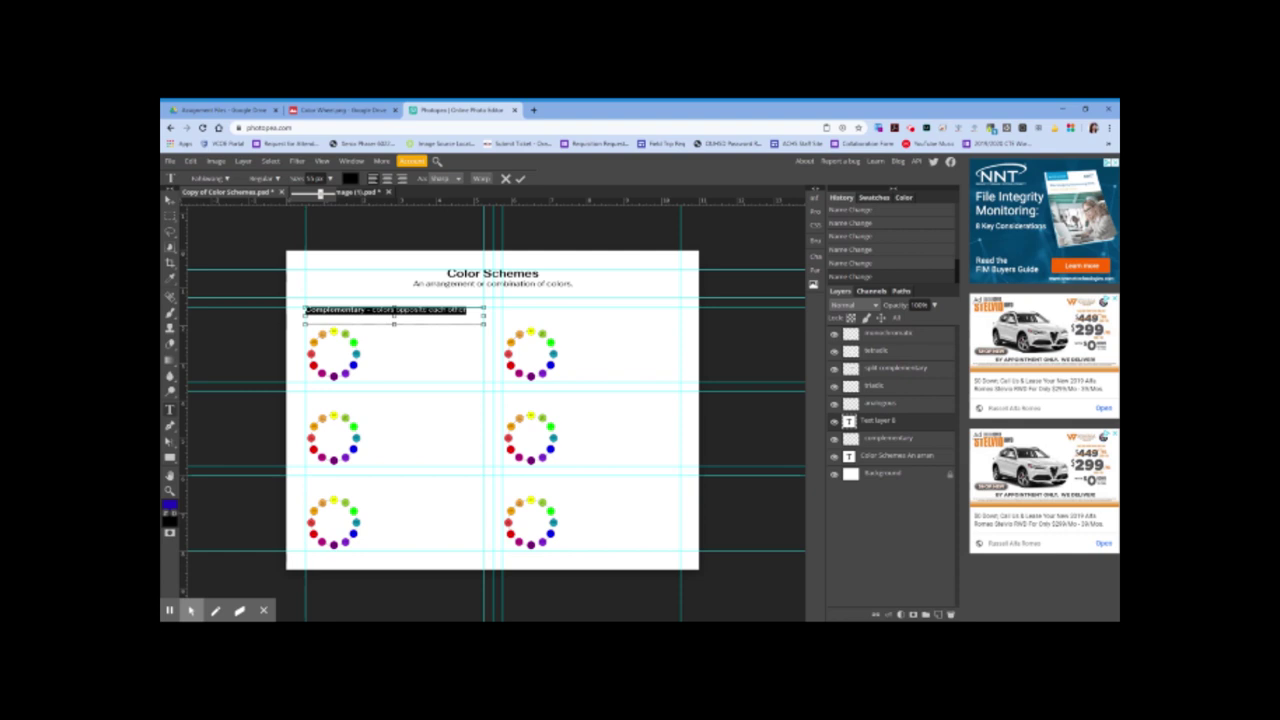
pyautogui.click(908, 428)
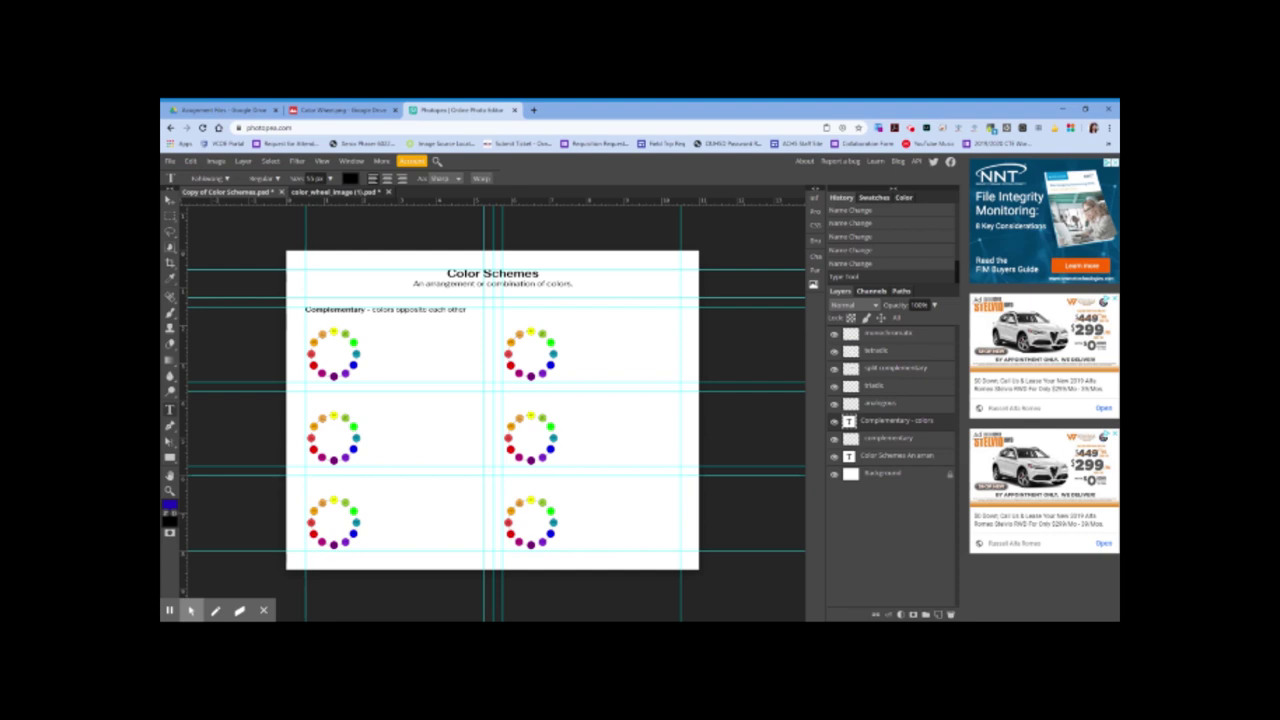
# - Duplicate the Complementary caption, order the copy above the analogous layer, and place it at the top of the middle-left cell
pyautogui.hotkey('ctrl', 'j')
pyautogui.click(907, 422)
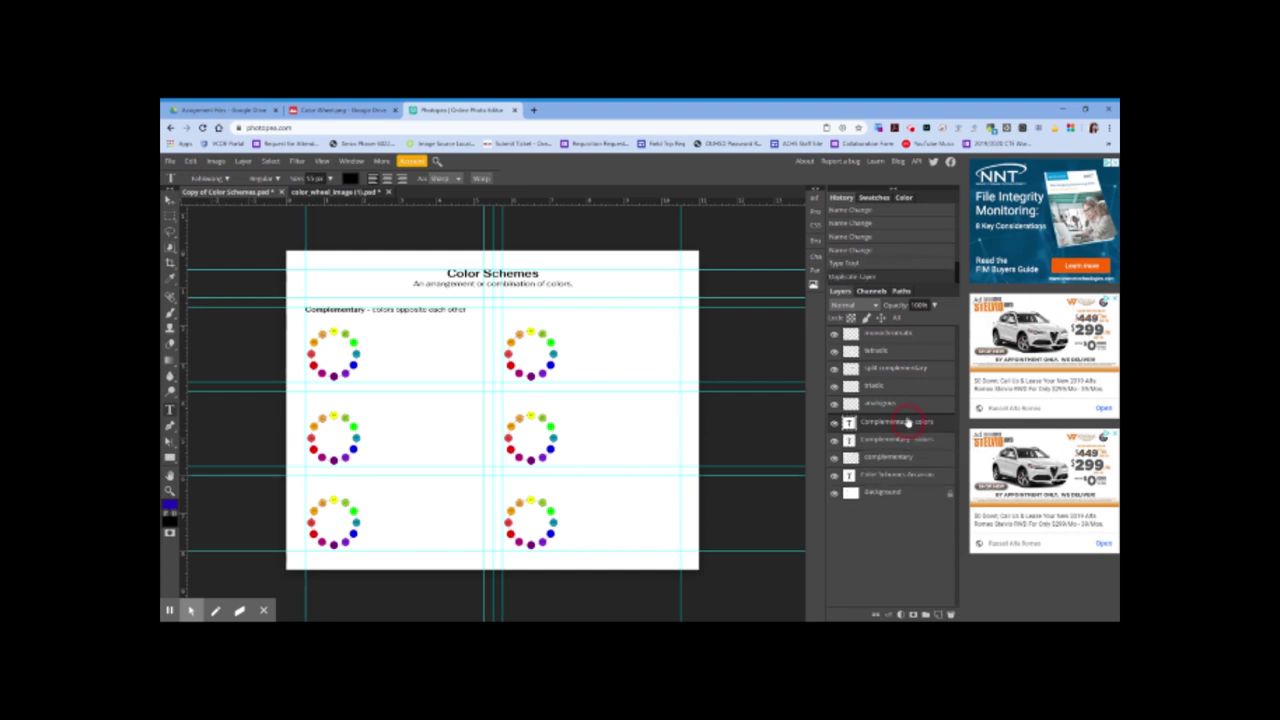
pyautogui.moveTo(907, 422); pyautogui.dragTo(907, 403)
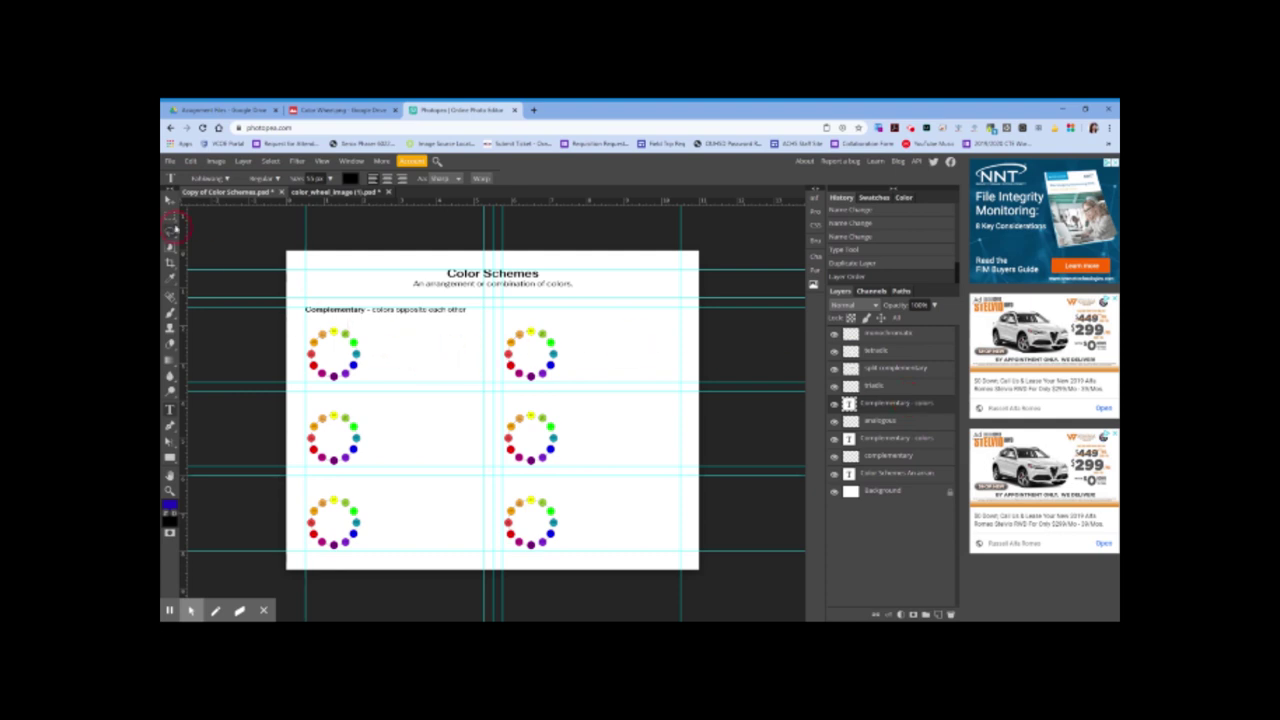
pyautogui.click(168, 203)
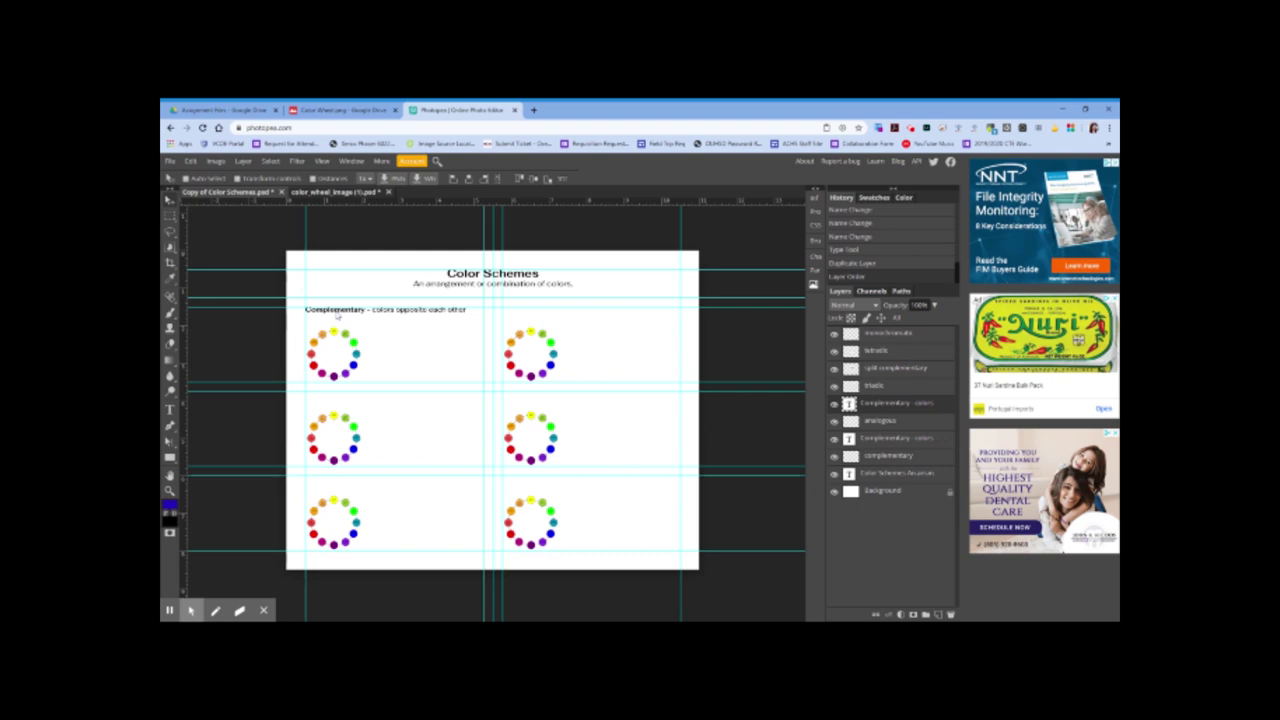
pyautogui.moveTo(338, 316); pyautogui.dragTo(336, 396)
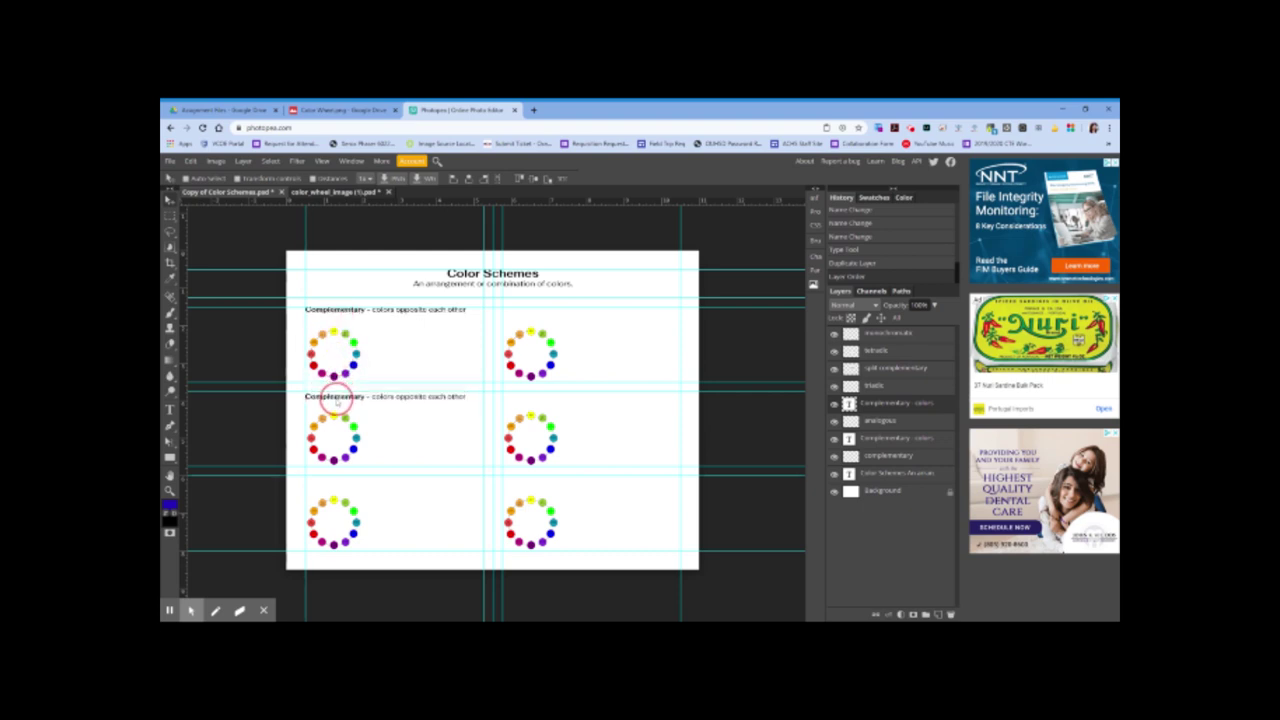
pyautogui.moveTo(338, 397); pyautogui.dragTo(337, 400)
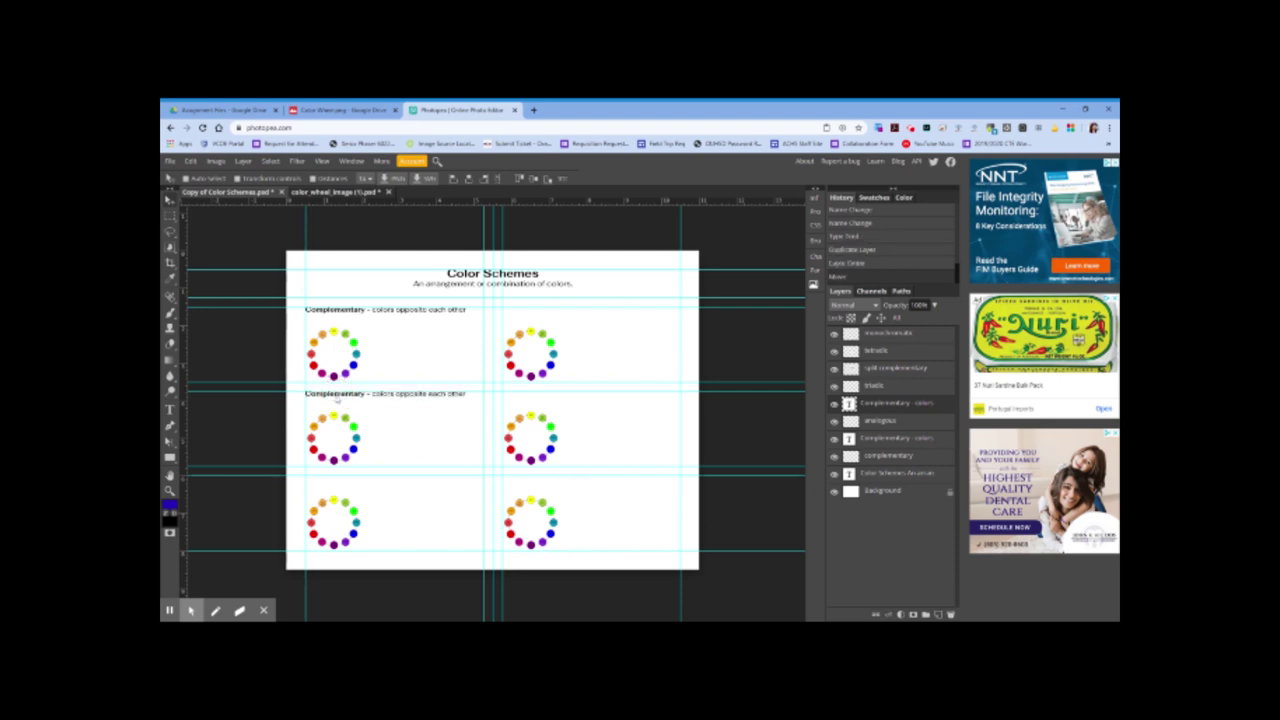
# - Replace the copied caption in the middle-left cell with "Analogous - 3-5 colors next to each other"
pyautogui.click(171, 411)
pyautogui.moveTo(305, 394); pyautogui.dragTo(466, 394)
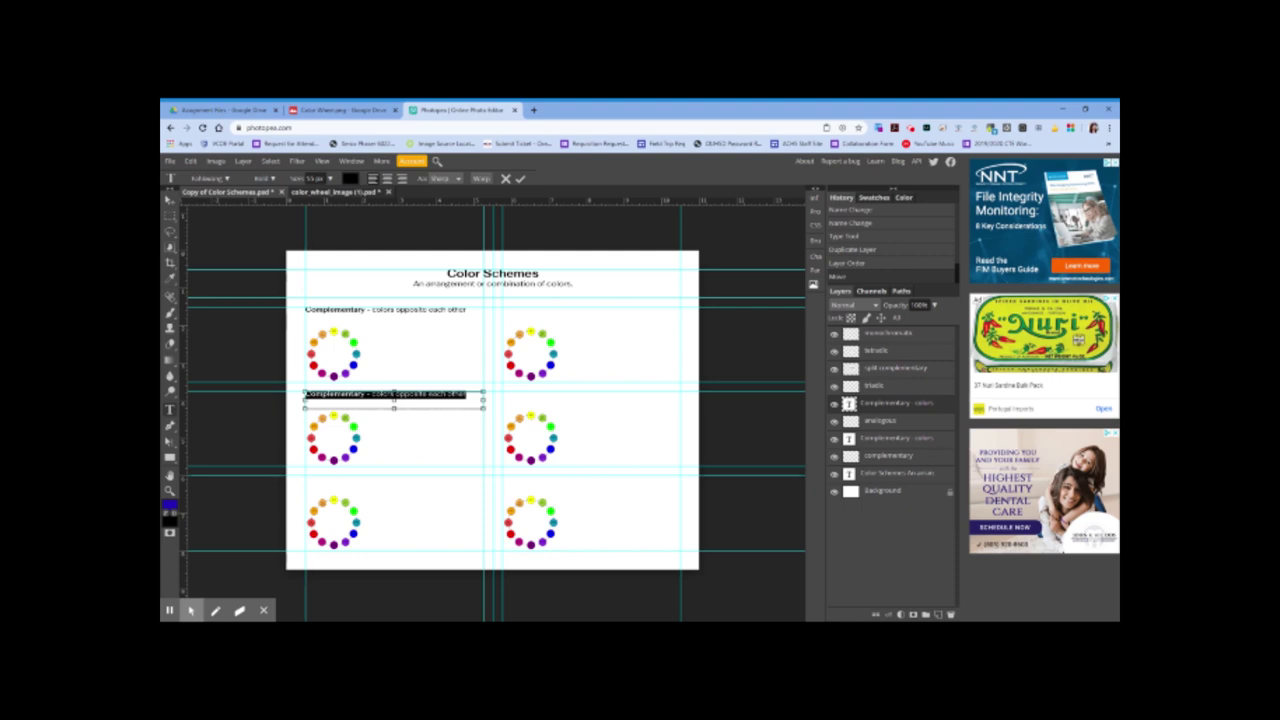
pyautogui.press('BackSpace')
pyautogui.write('Sp')
pyautogui.write('alo')
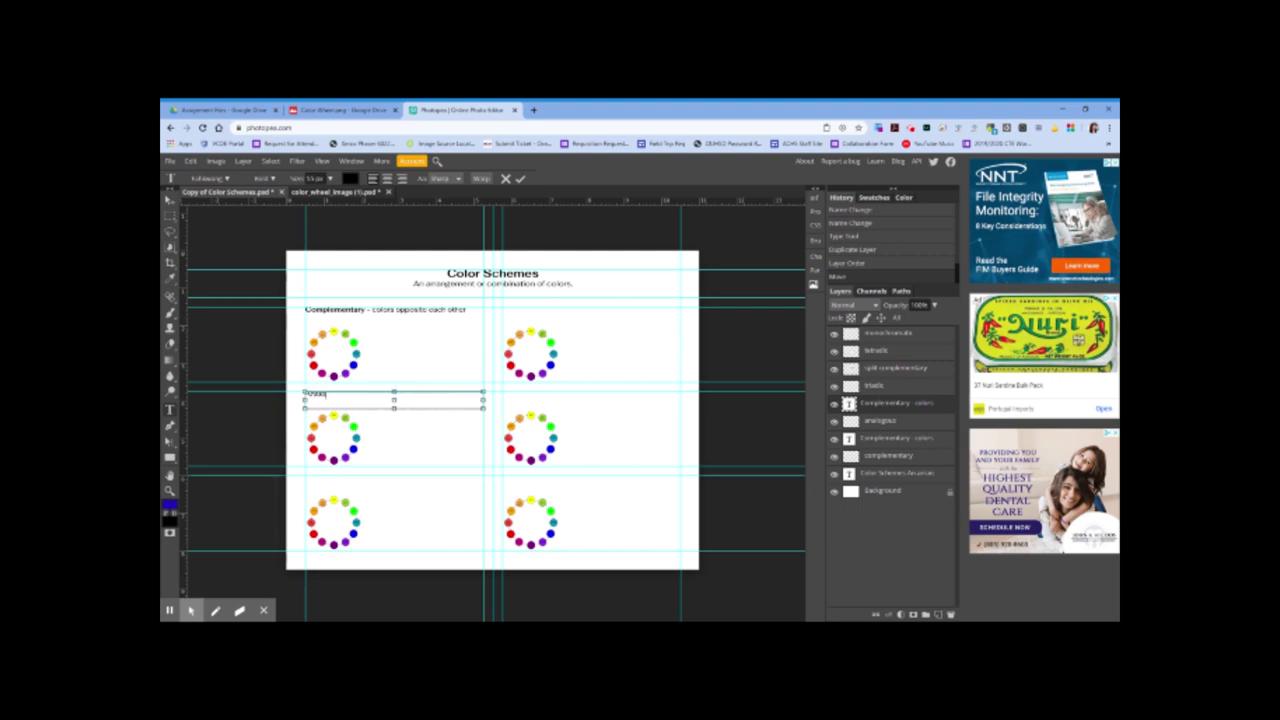
pyautogui.write('gous - 3-5 colors')
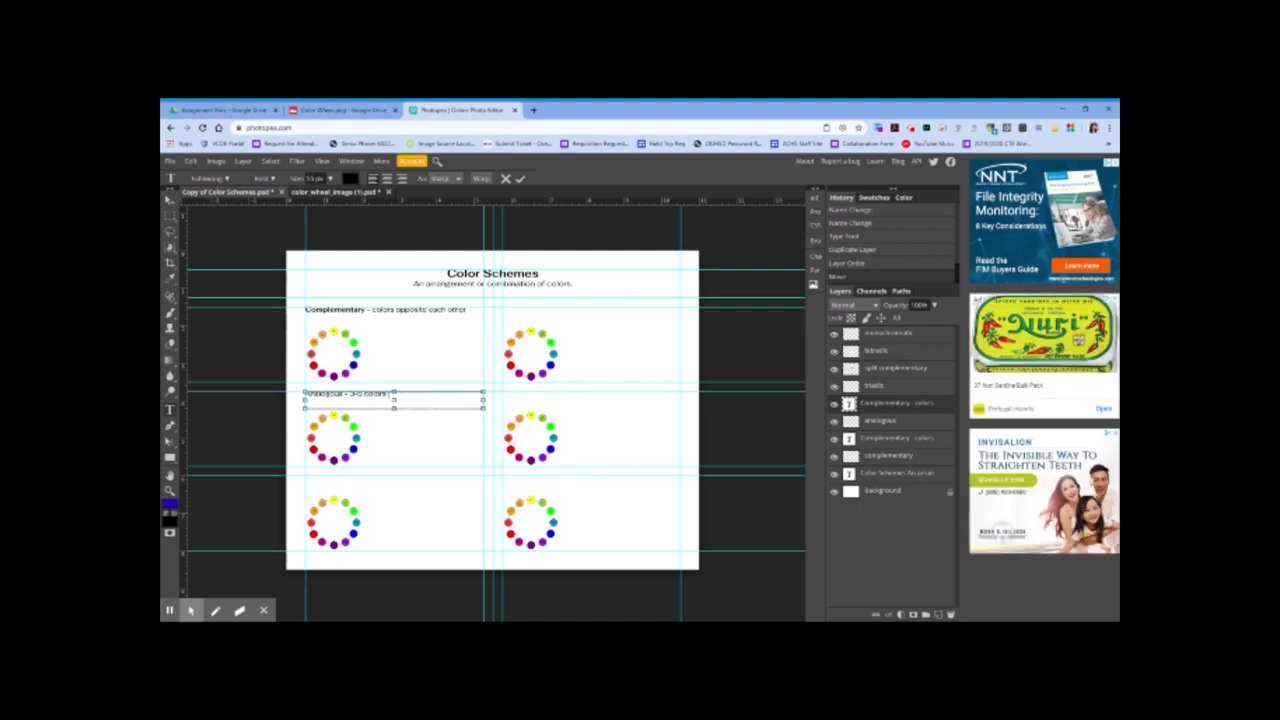
pyautogui.write(' need to')
pyautogui.write(' each other')
# - Make the word Analogous Bold in its caption and commit the text
pyautogui.doubleClick(322, 394)
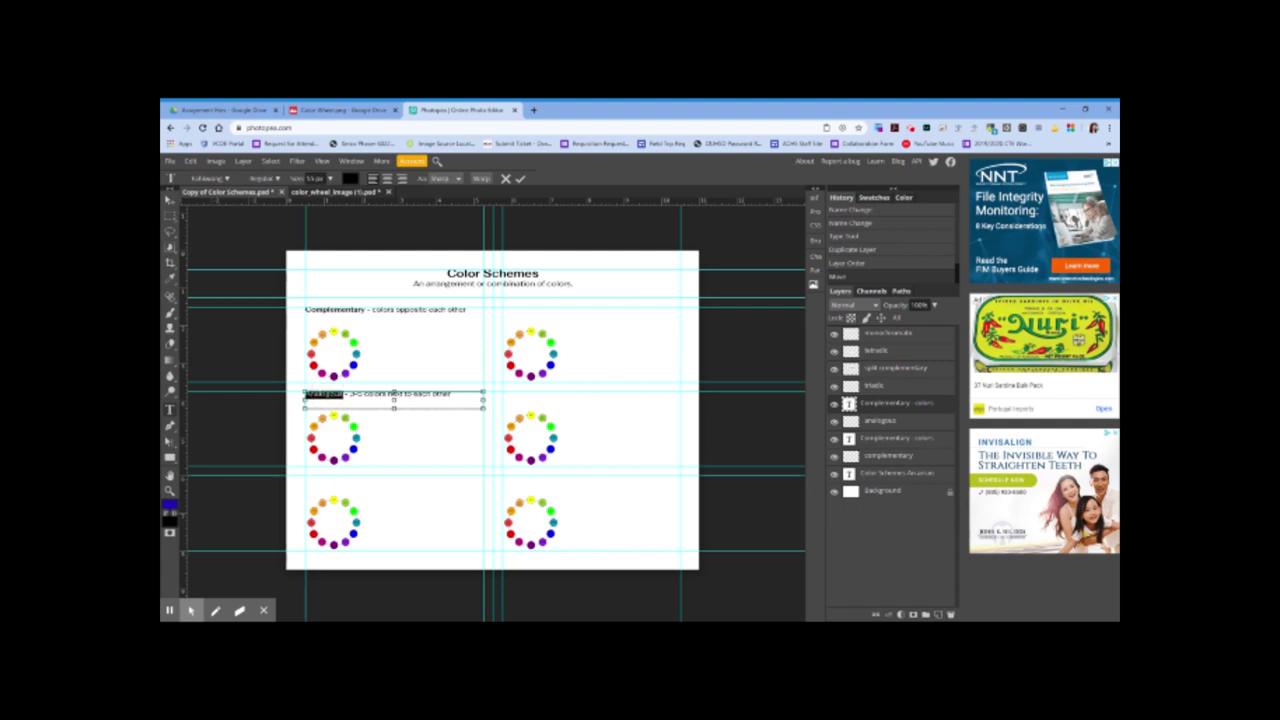
pyautogui.click(277, 179)
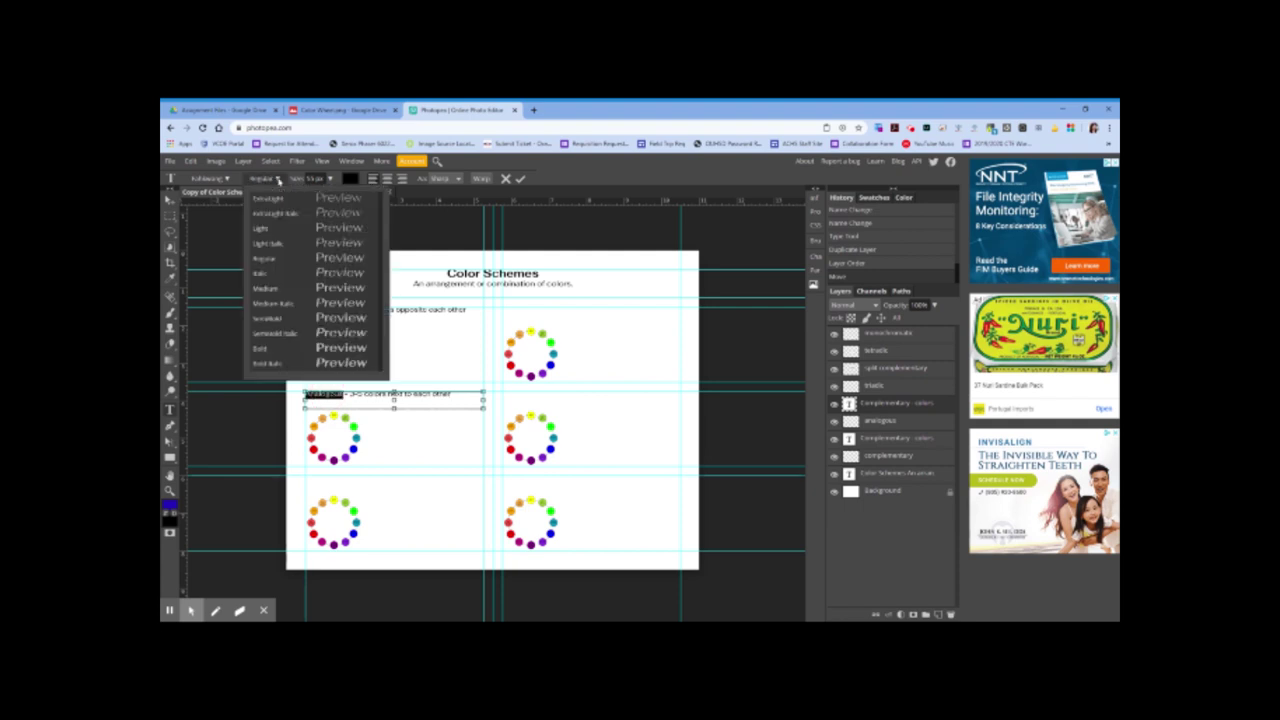
pyautogui.click(277, 352)
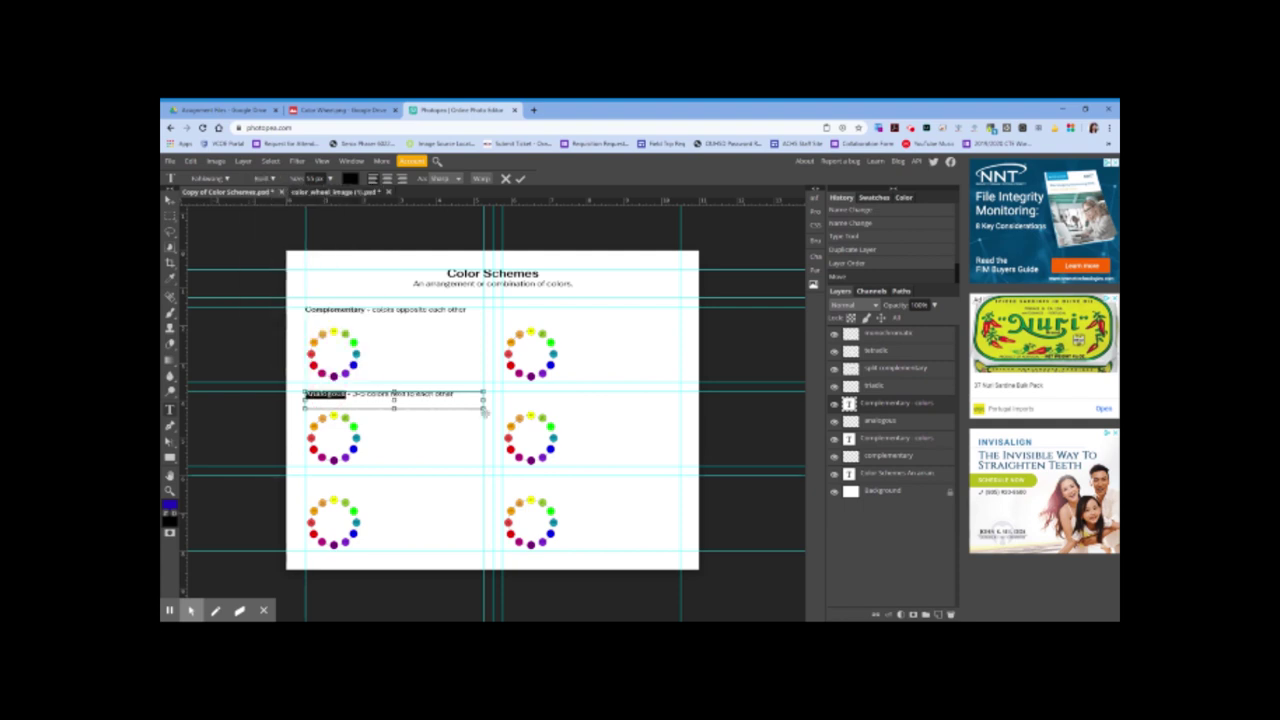
pyautogui.click(916, 410)
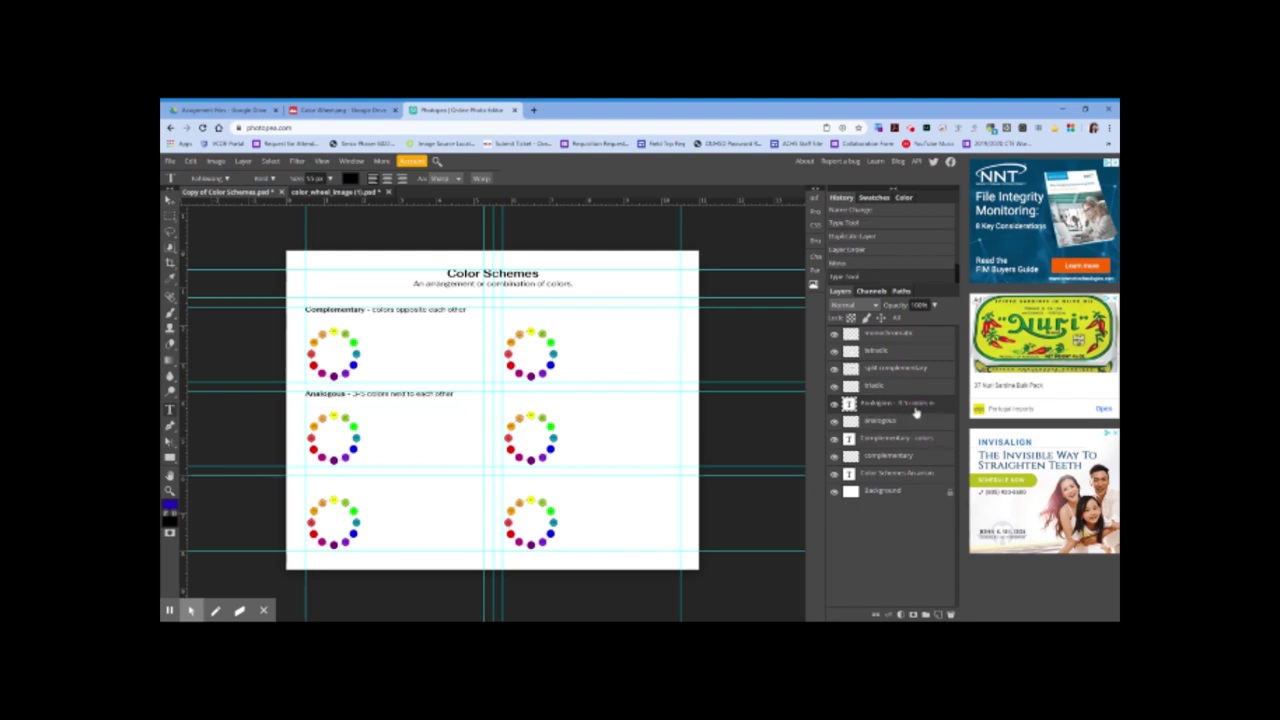
# - Duplicate the Analogous caption, order the copy above the triadic layer, and place it at the top of the bottom-left cell
pyautogui.hotkey('ctrl', 'j')
pyautogui.click(916, 406)
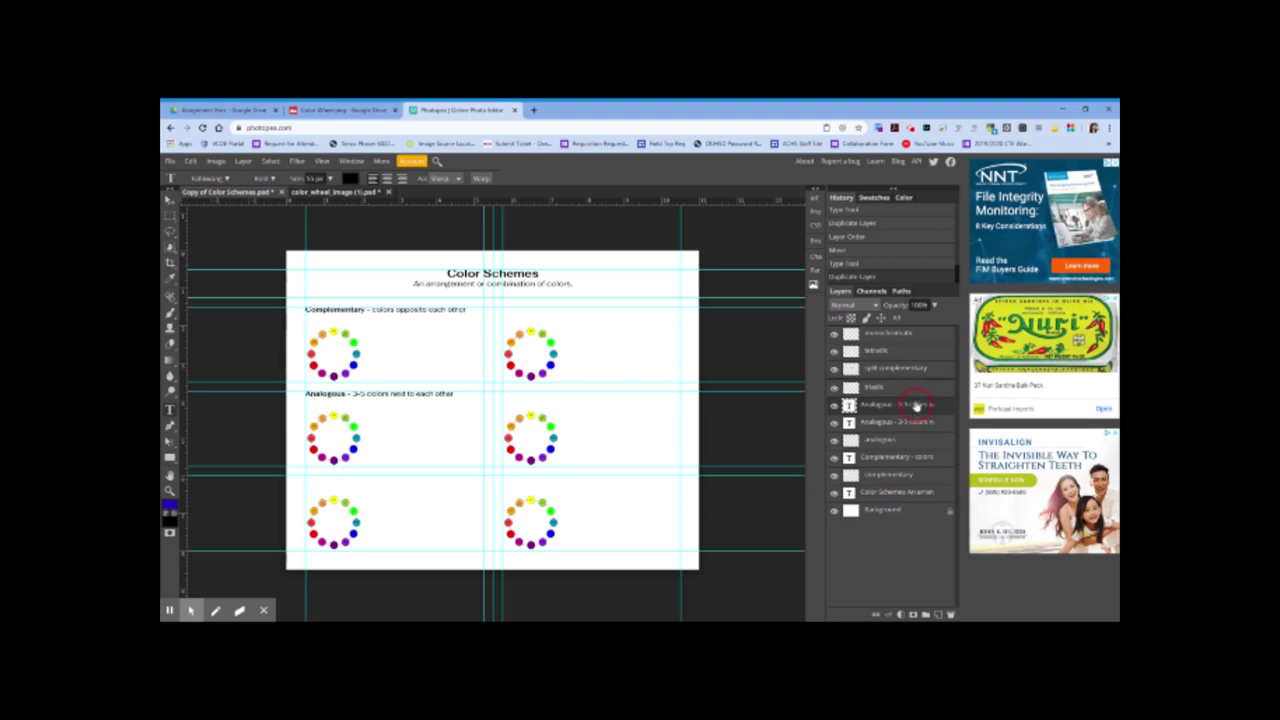
pyautogui.moveTo(916, 406); pyautogui.dragTo(916, 386)
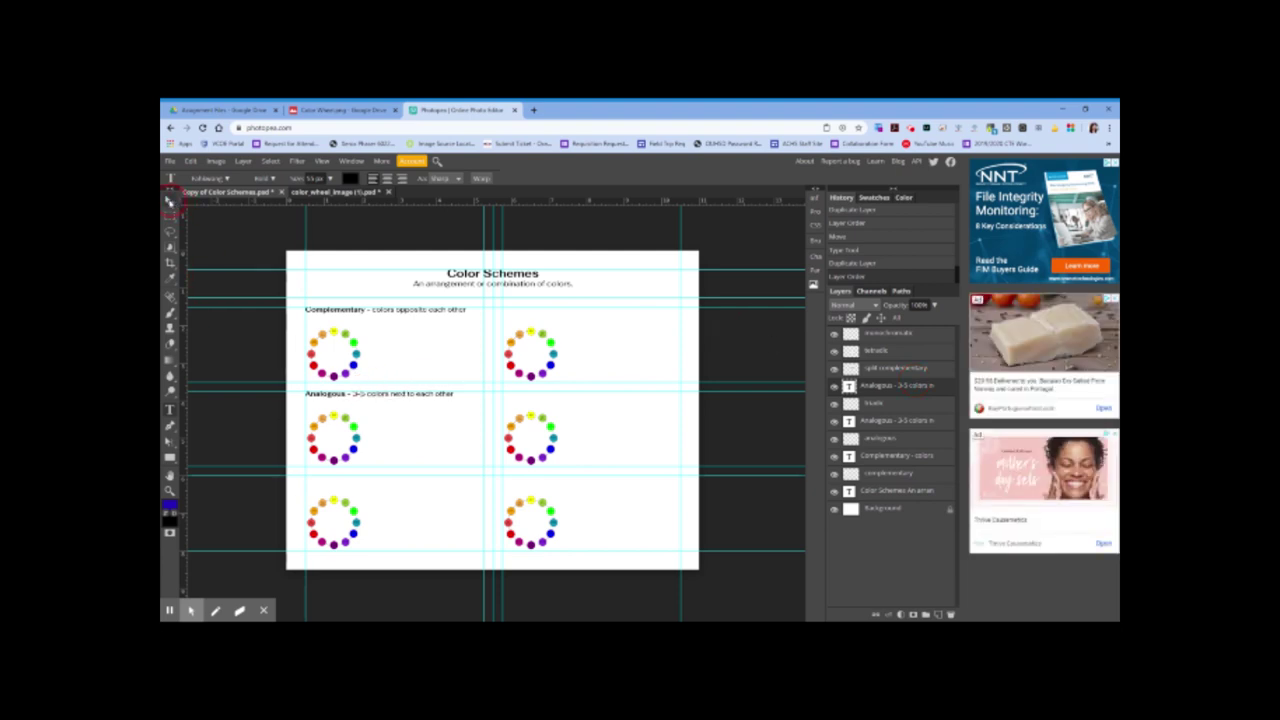
pyautogui.click(170, 200)
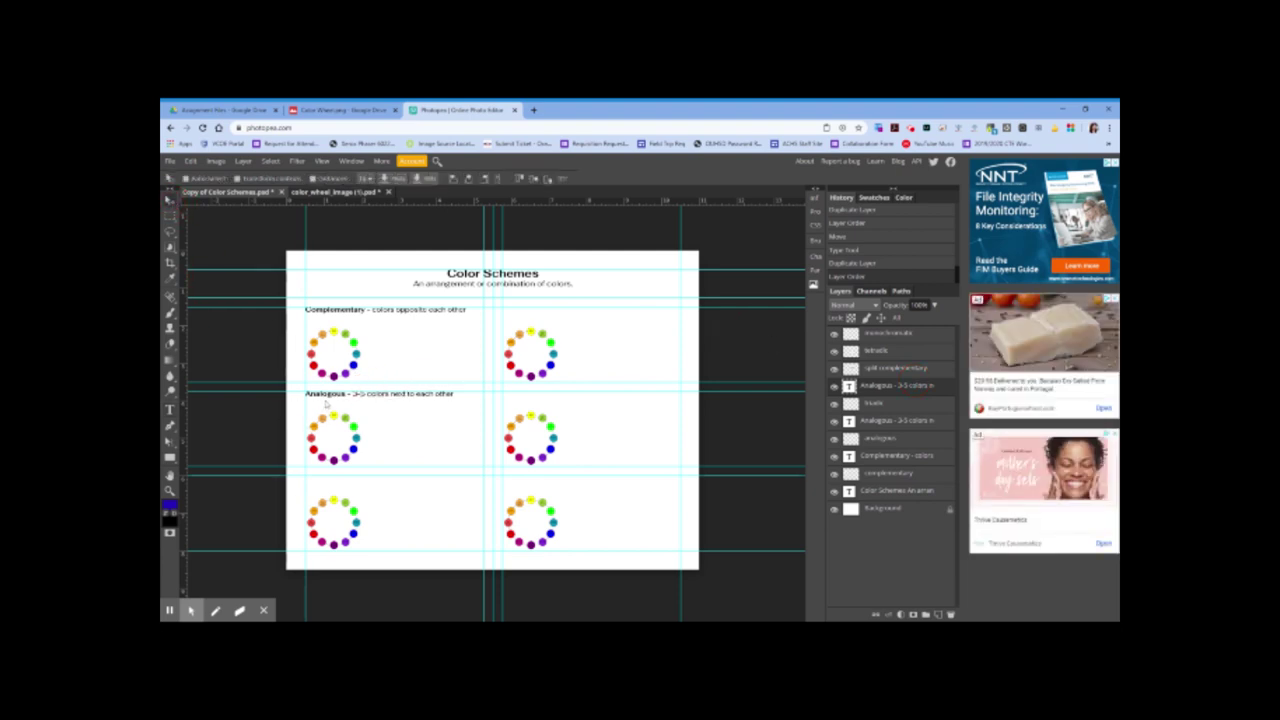
pyautogui.click(328, 394)
pyautogui.moveTo(328, 394); pyautogui.dragTo(328, 480)
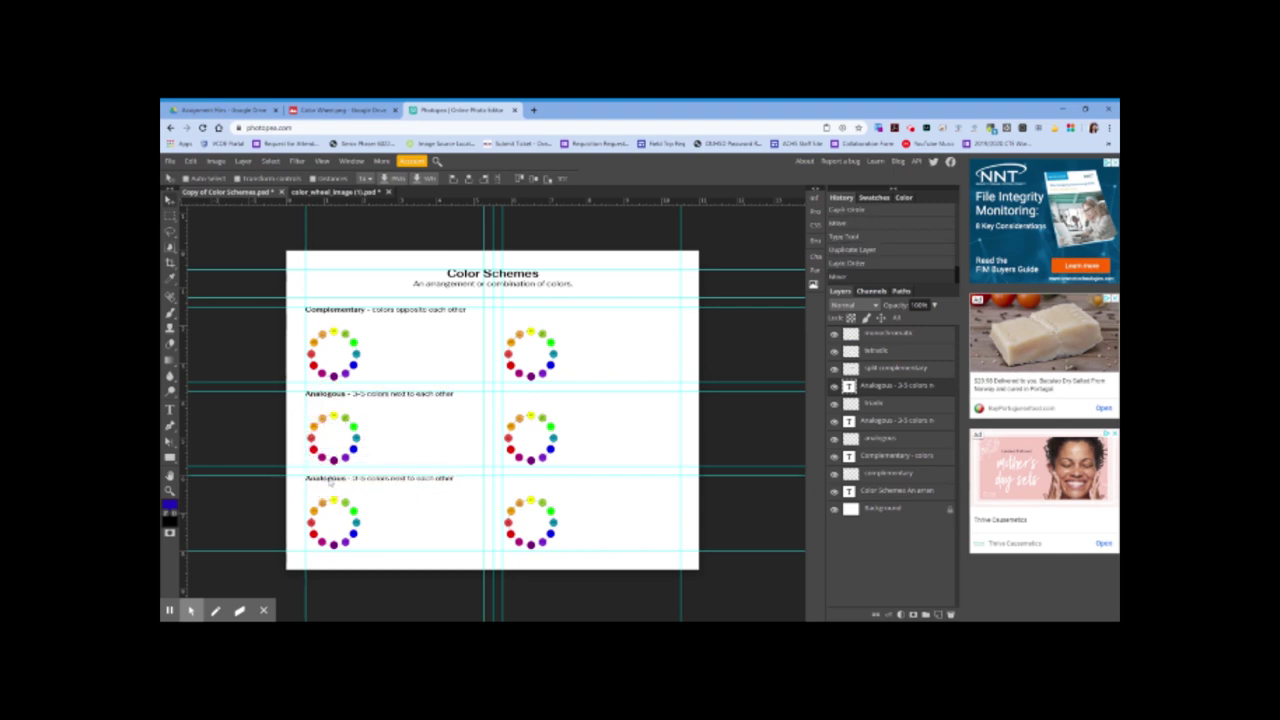
# - Replace the bottom-left caption with "Triadic - triangular combination of colors, 2 sides of the triangle must be the same"
pyautogui.click(170, 409)
pyautogui.moveTo(306, 479); pyautogui.dragTo(454, 479)
pyautogui.write('Triadic')
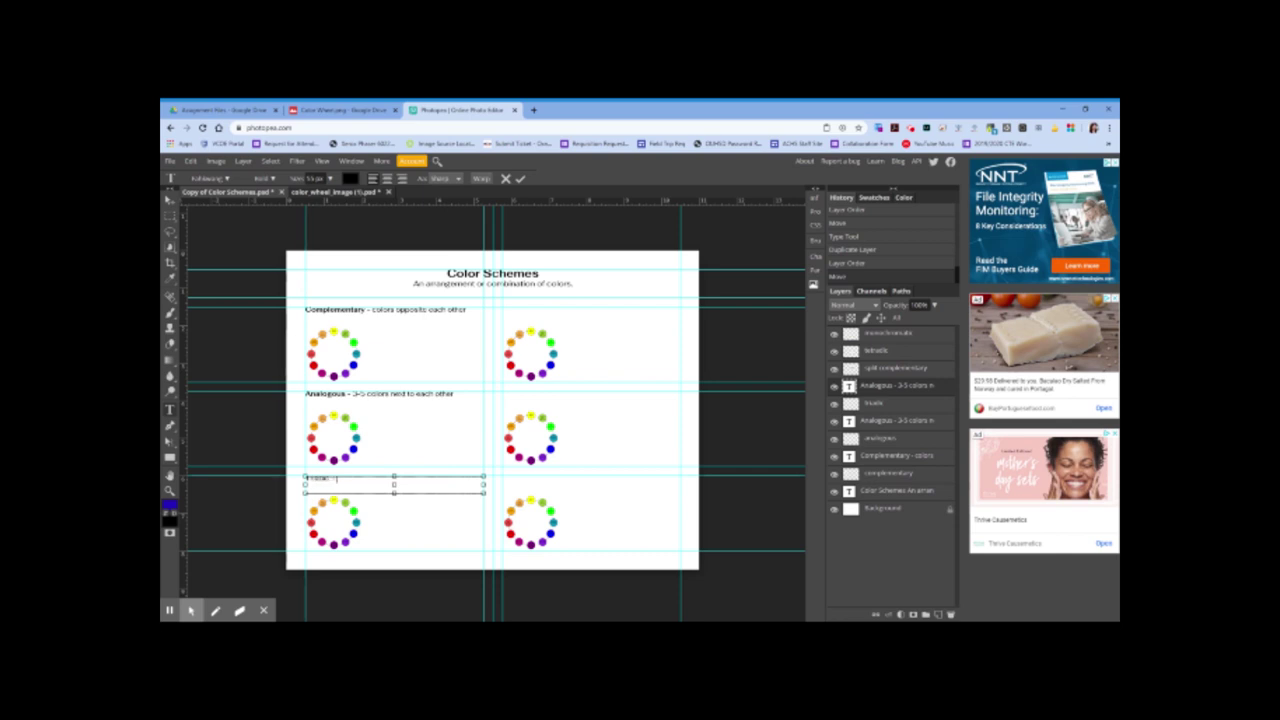
pyautogui.write('riangular combination - t')
pyautogui.write('of colors')
pyautogui.write(', e')
pyautogui.write(' colors eq')
pyautogui.write('ually')
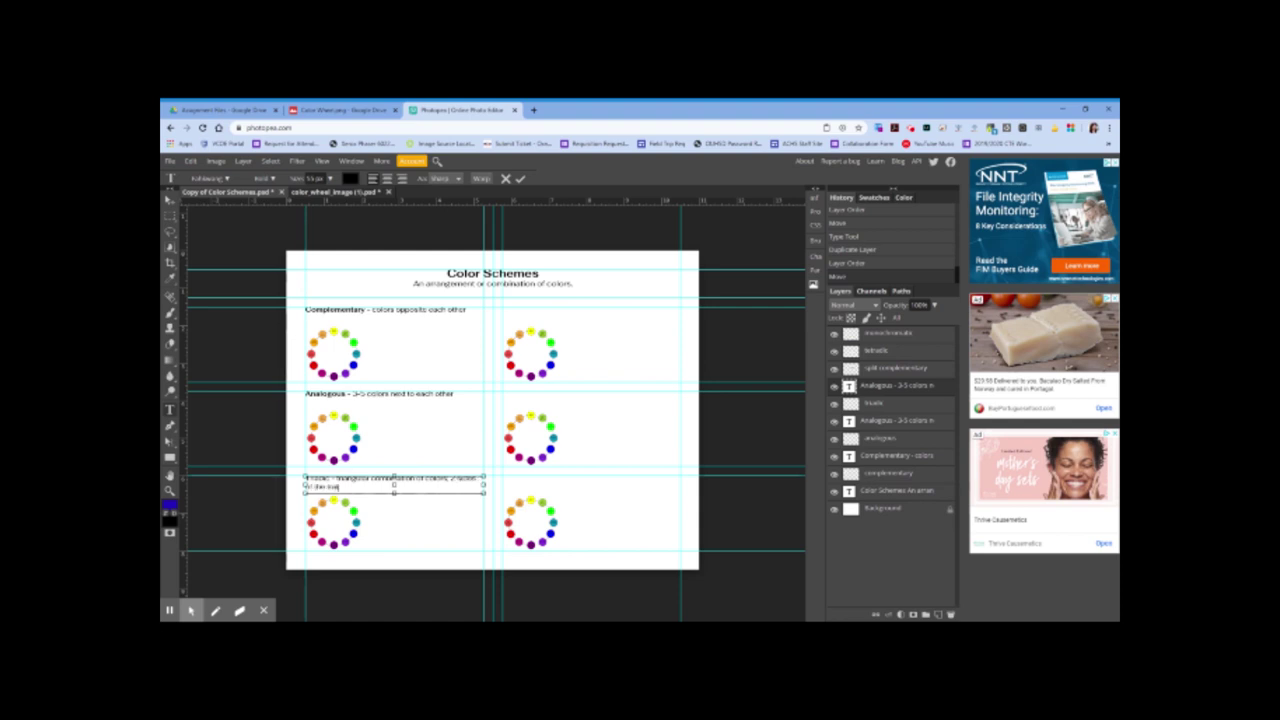
pyautogui.write('angle')
pyautogui.write('must be the same')
pyautogui.click(912, 390)
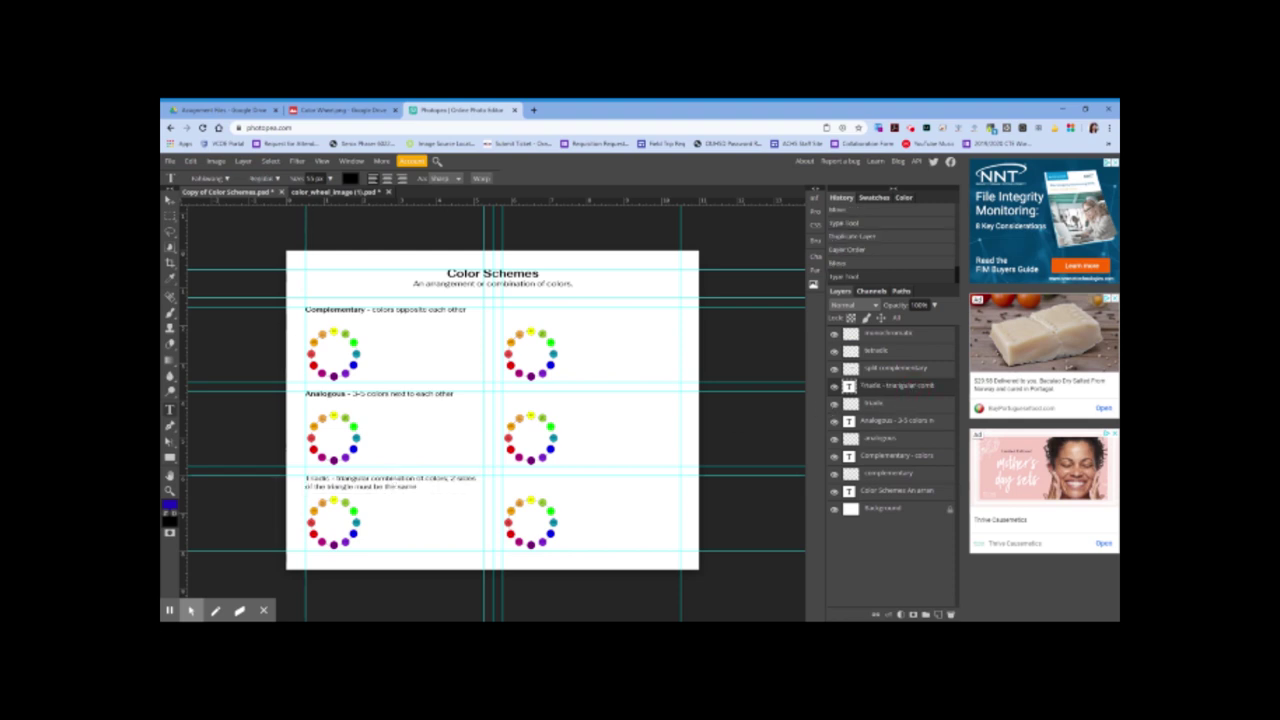
# - Make the word Triadic Bold in the bottom-left caption
pyautogui.doubleClick(318, 478)
pyautogui.click(247, 178)
pyautogui.click(268, 351)
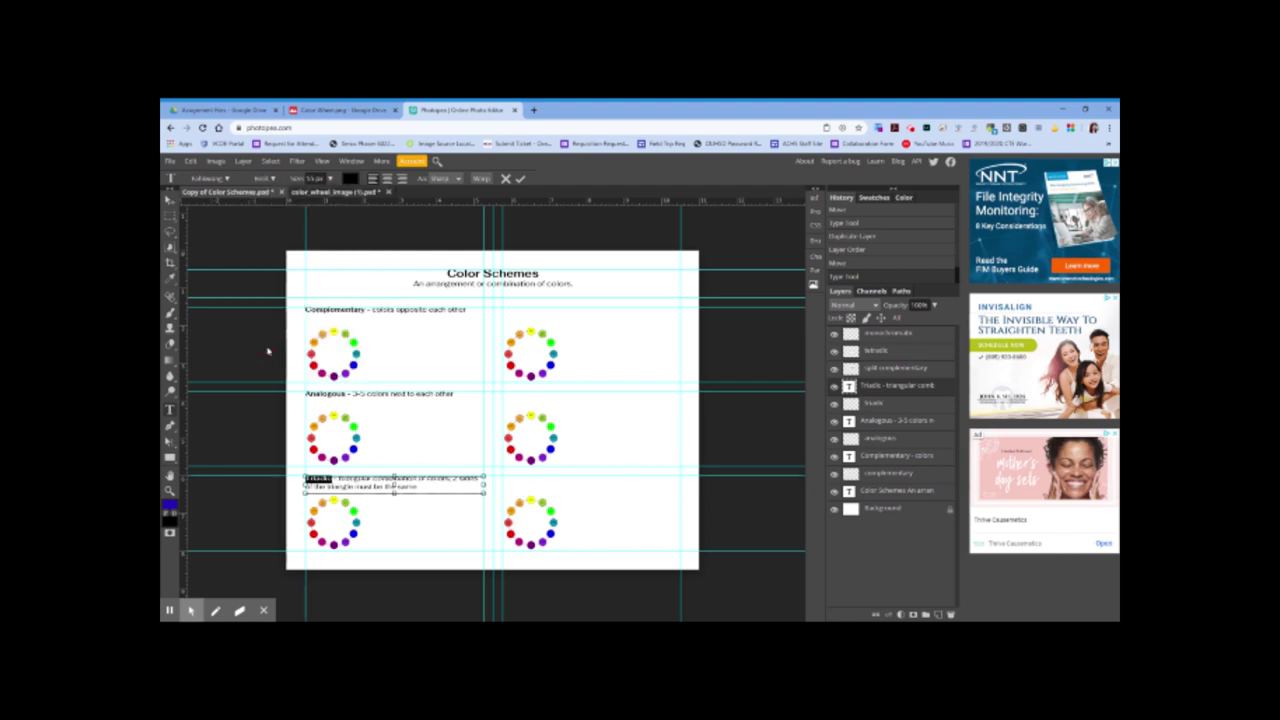
# - Duplicate the Triadic caption, order the copy above the split complementary layer, and place it at the top of the upper-right cell
pyautogui.click(880, 397)
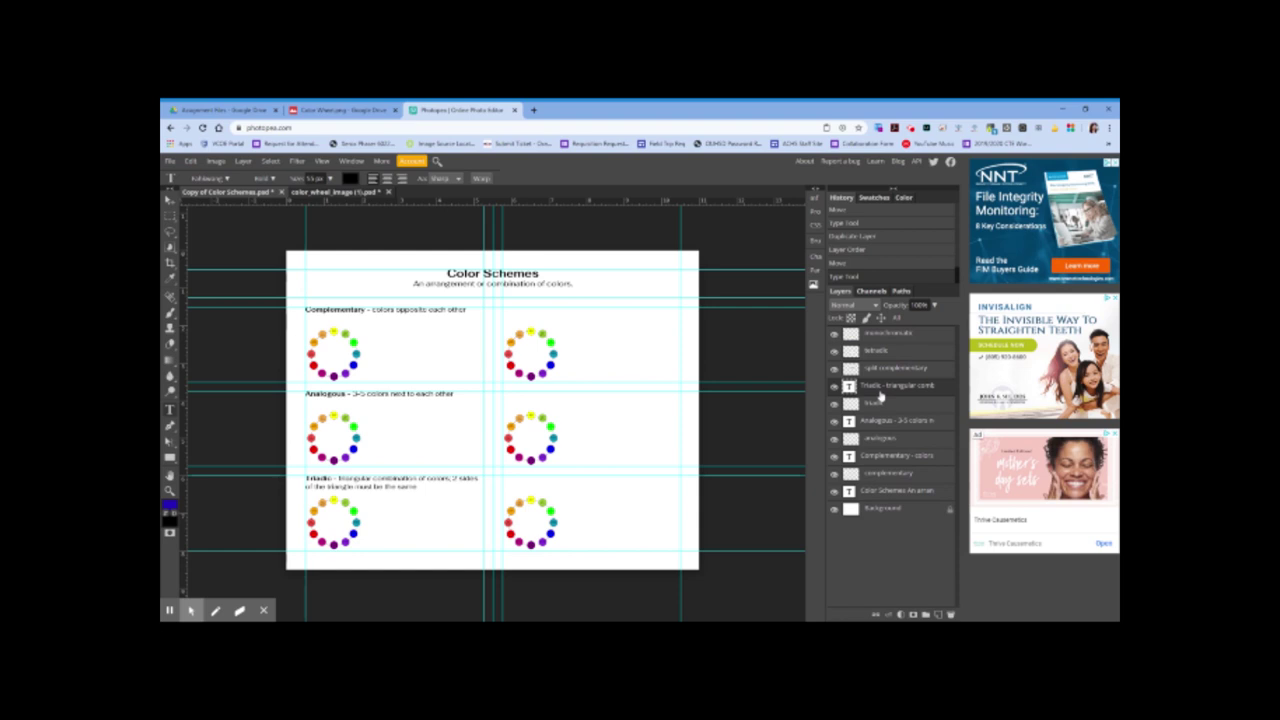
pyautogui.hotkey('ctrl', 'j')
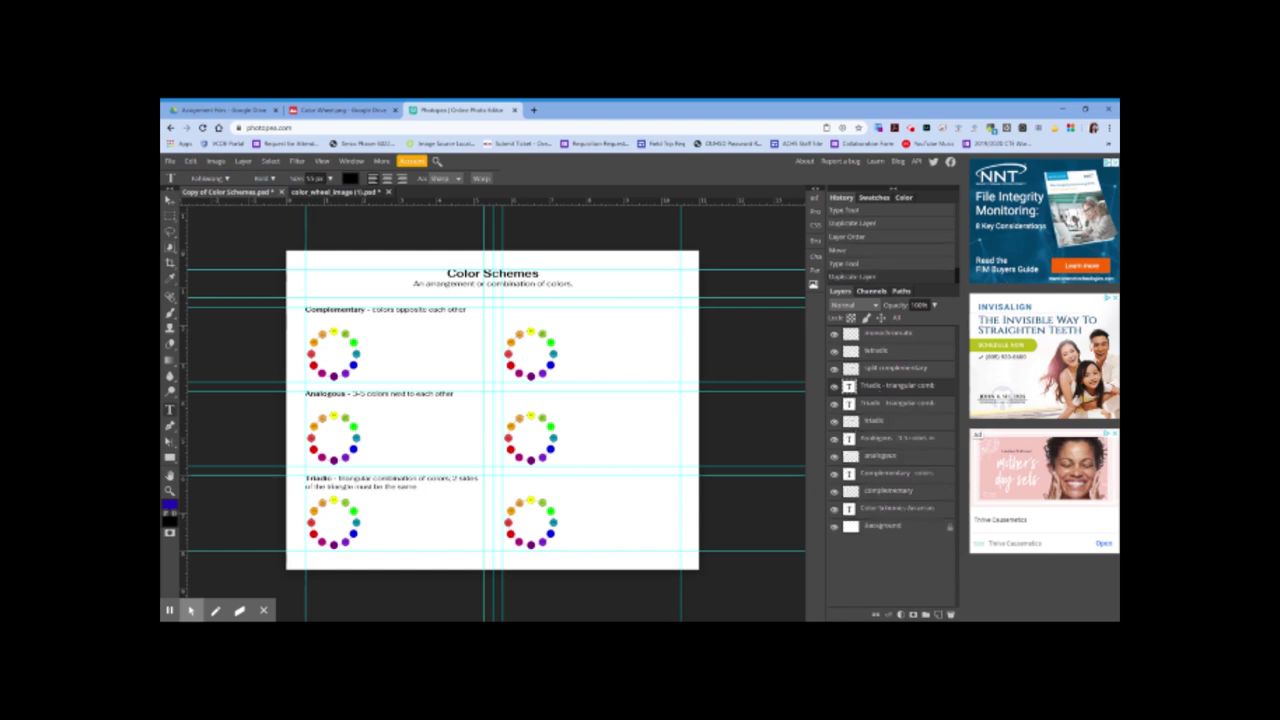
pyautogui.moveTo(881, 390); pyautogui.dragTo(881, 369)
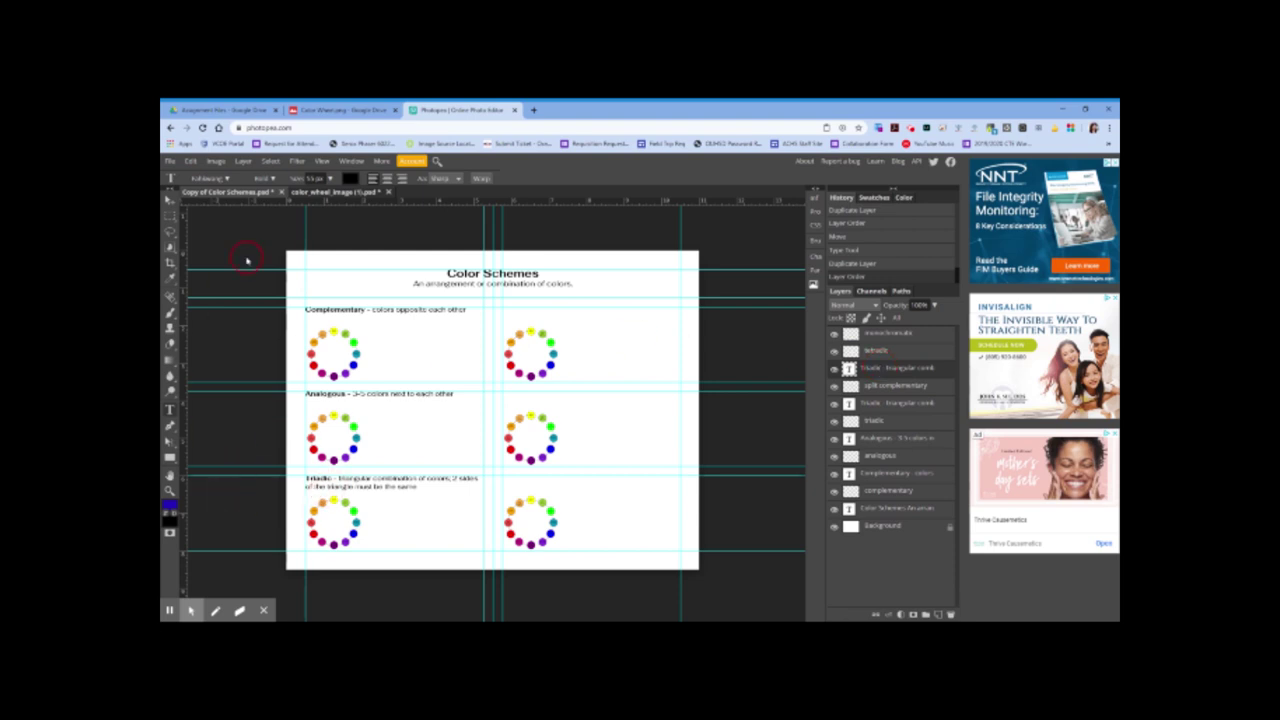
pyautogui.click(170, 199)
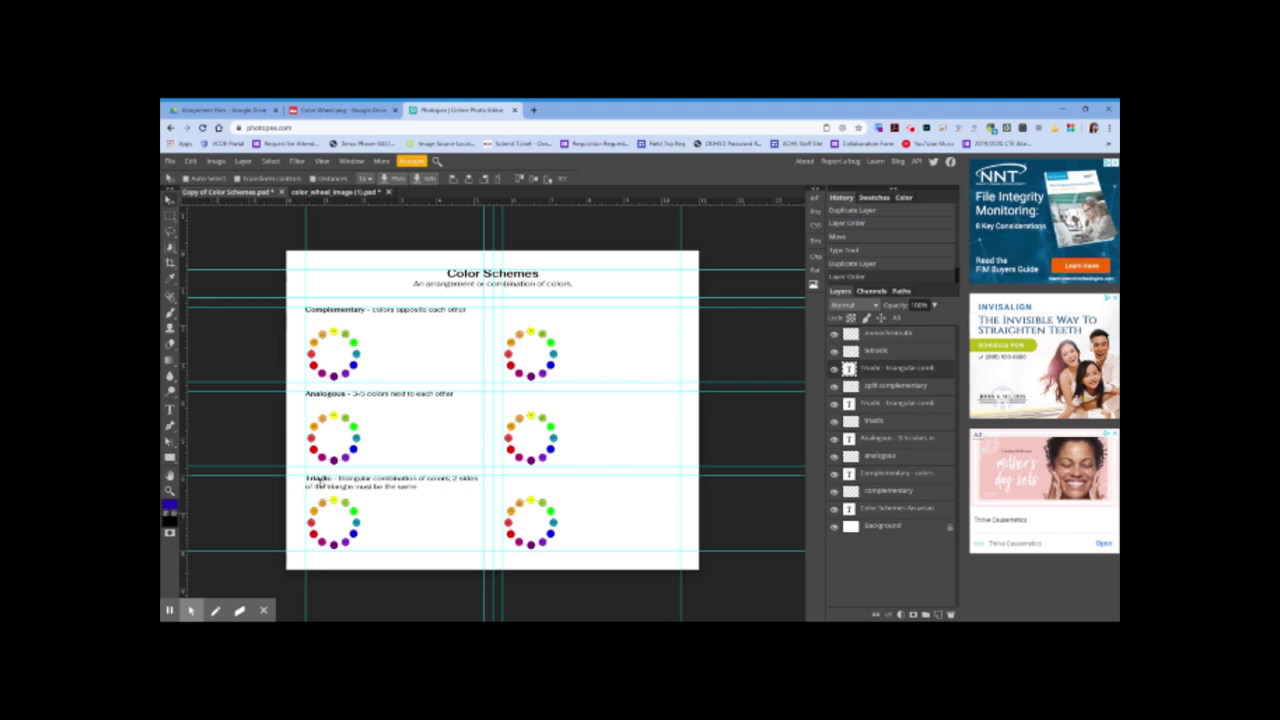
pyautogui.moveTo(320, 480); pyautogui.dragTo(518, 308)
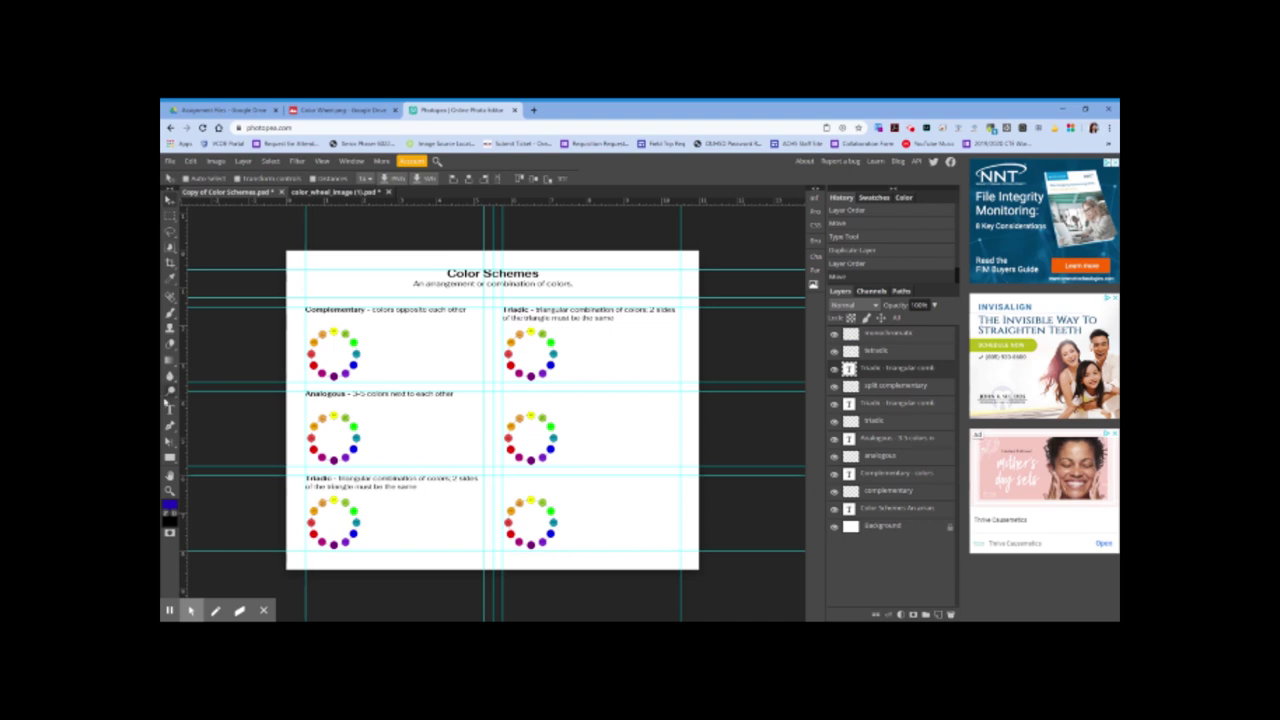
# - Replace the word Triadic in the upper-right caption with "Split Complementary", keeping it bold
pyautogui.click(169, 409)
pyautogui.doubleClick(515, 310)
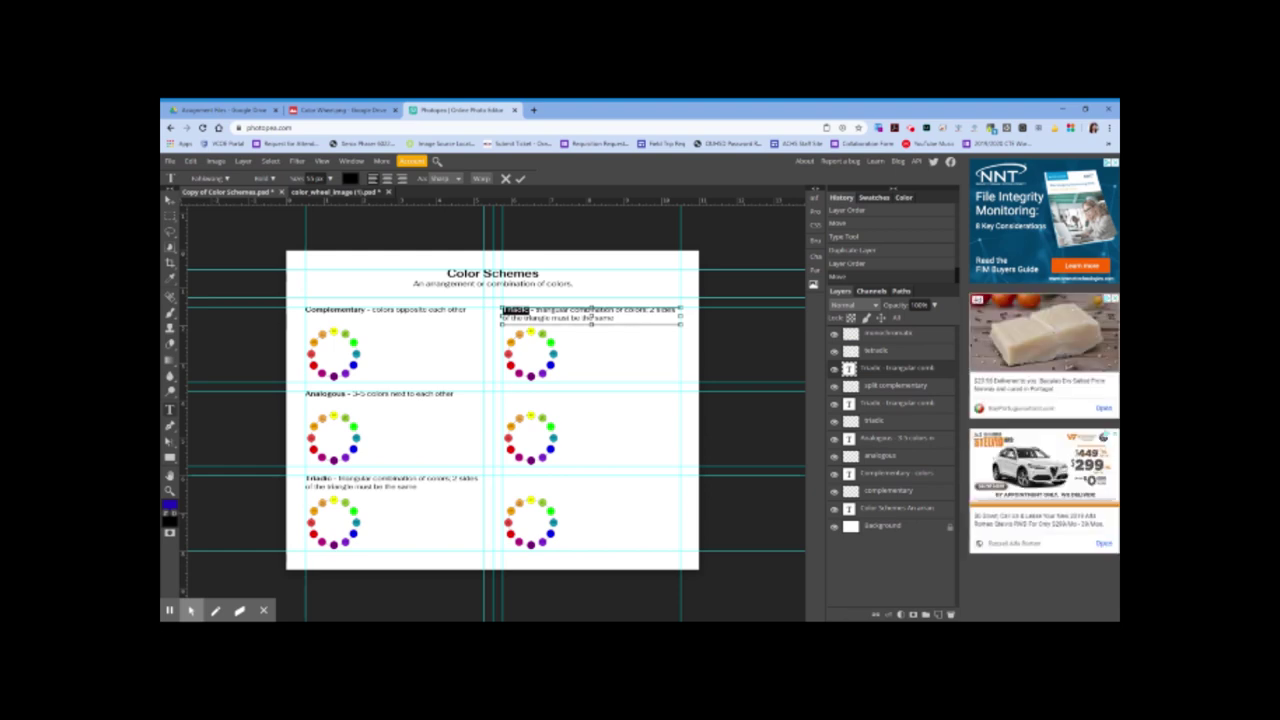
pyautogui.write('Split')
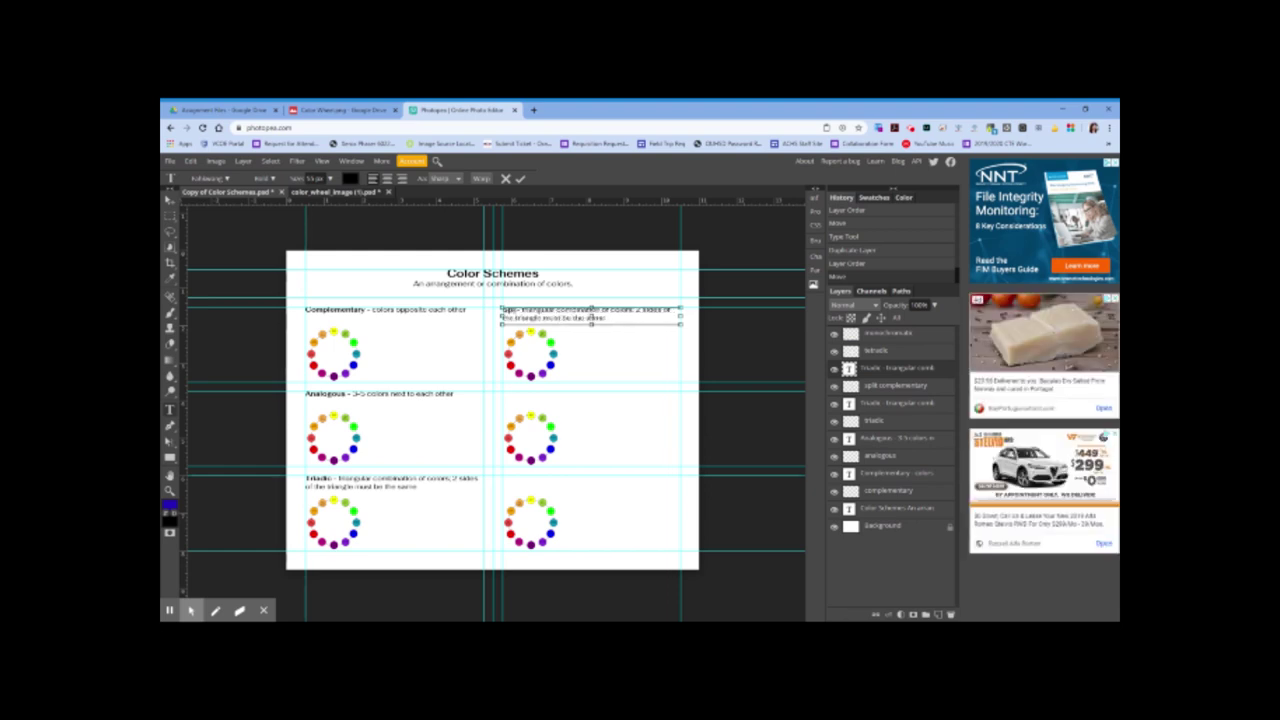
pyautogui.write(' Com')
pyautogui.write('plementary')
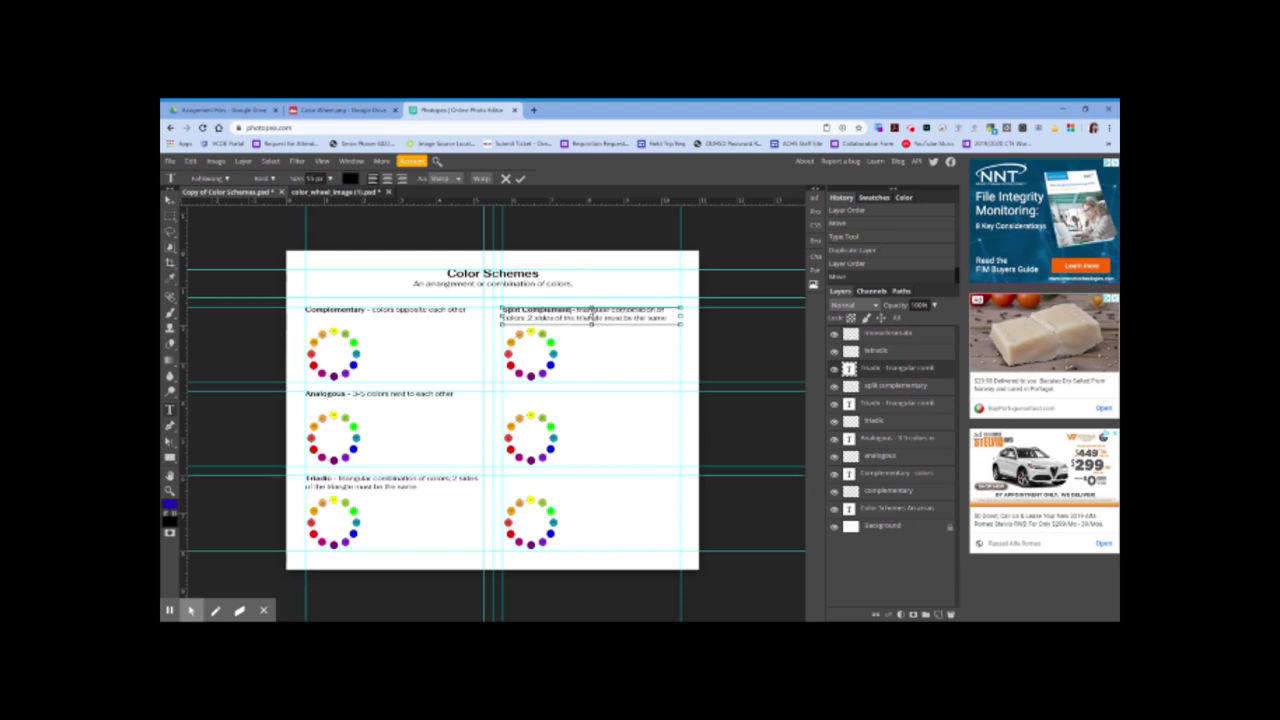
pyautogui.write('ary')
# - Replace the definition in the Split Complementary caption with "a color and the 2 colors adjacent to its complement"
pyautogui.moveTo(591, 313); pyautogui.dragTo(679, 319)
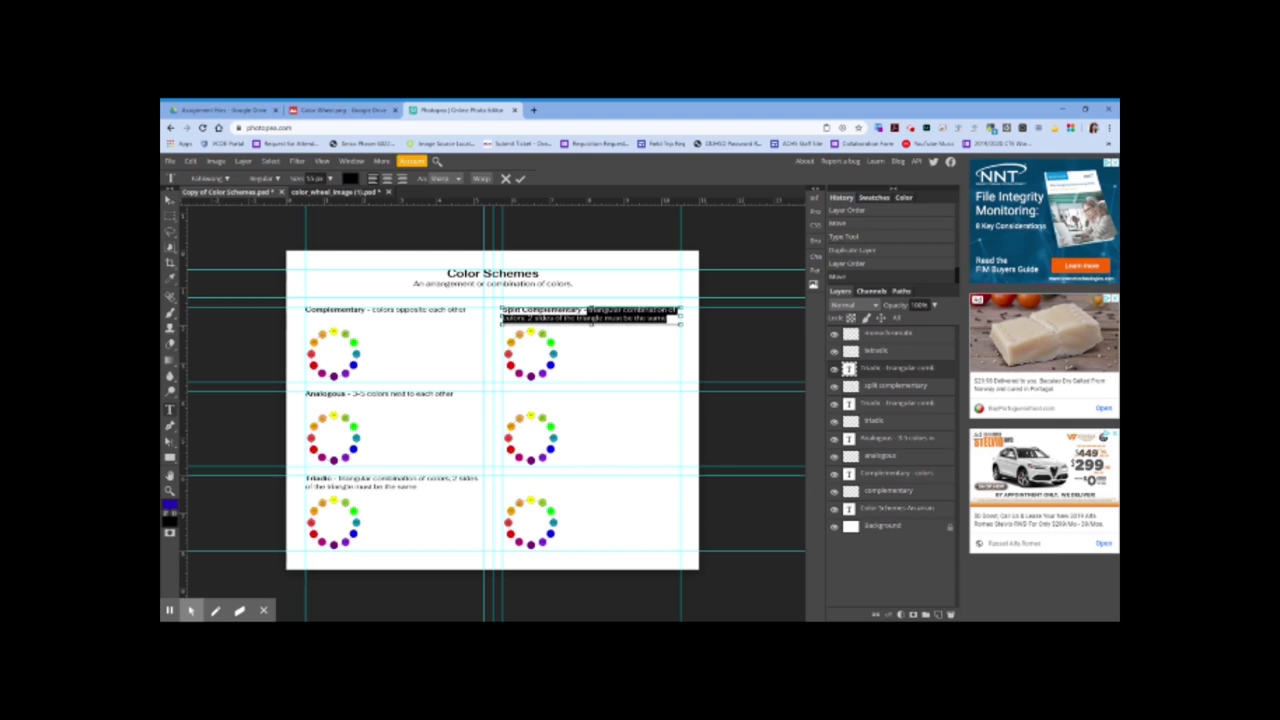
pyautogui.press('BackSpace')
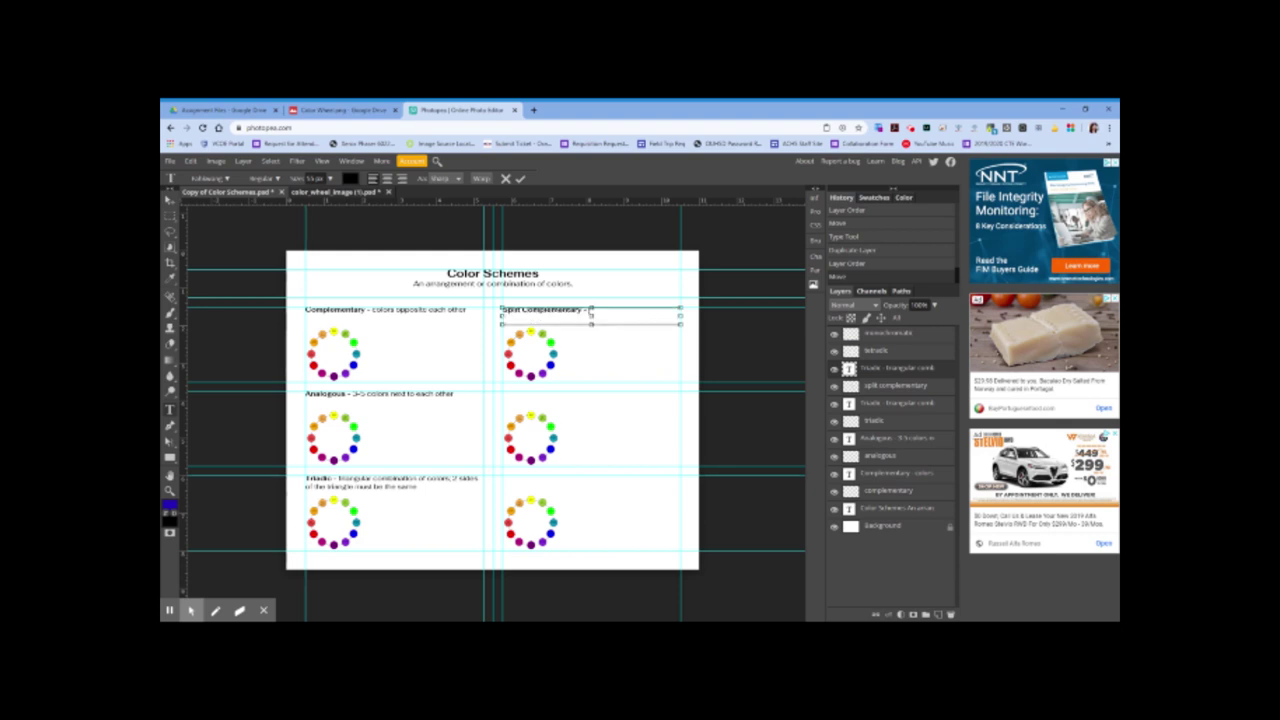
pyautogui.write('a color and the 2 colors adjacent')
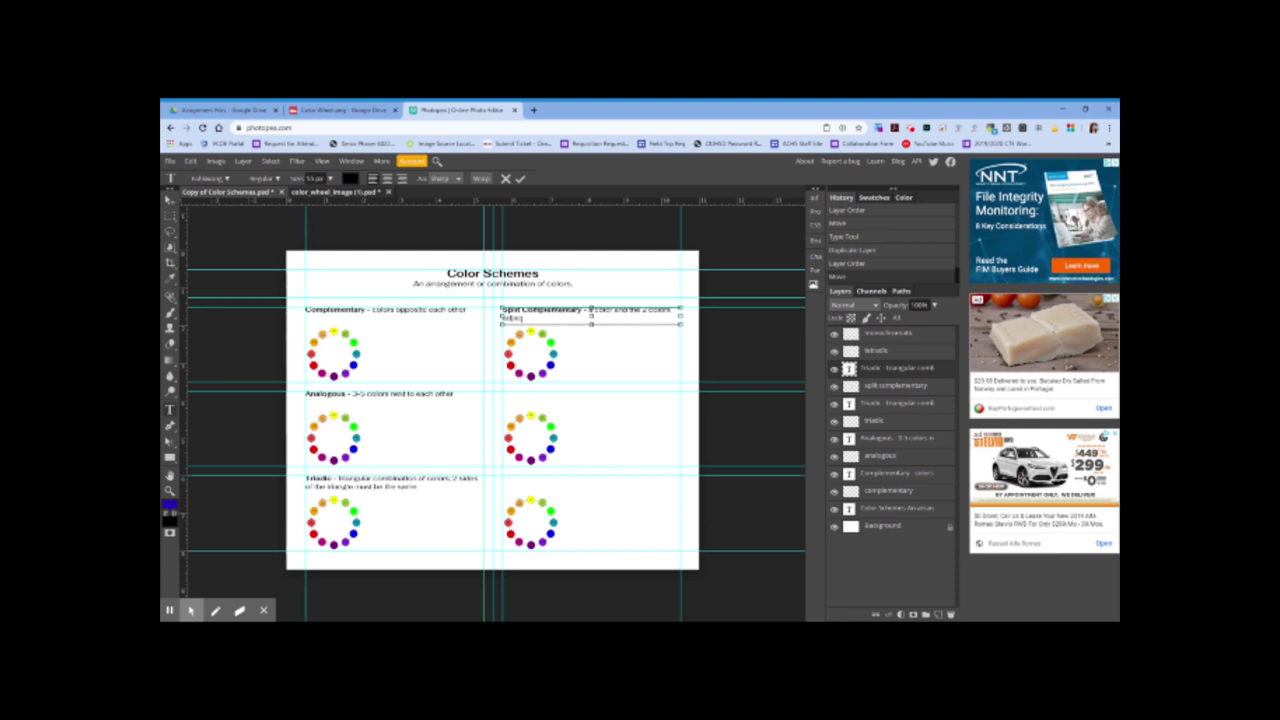
pyautogui.write(' to its complement')
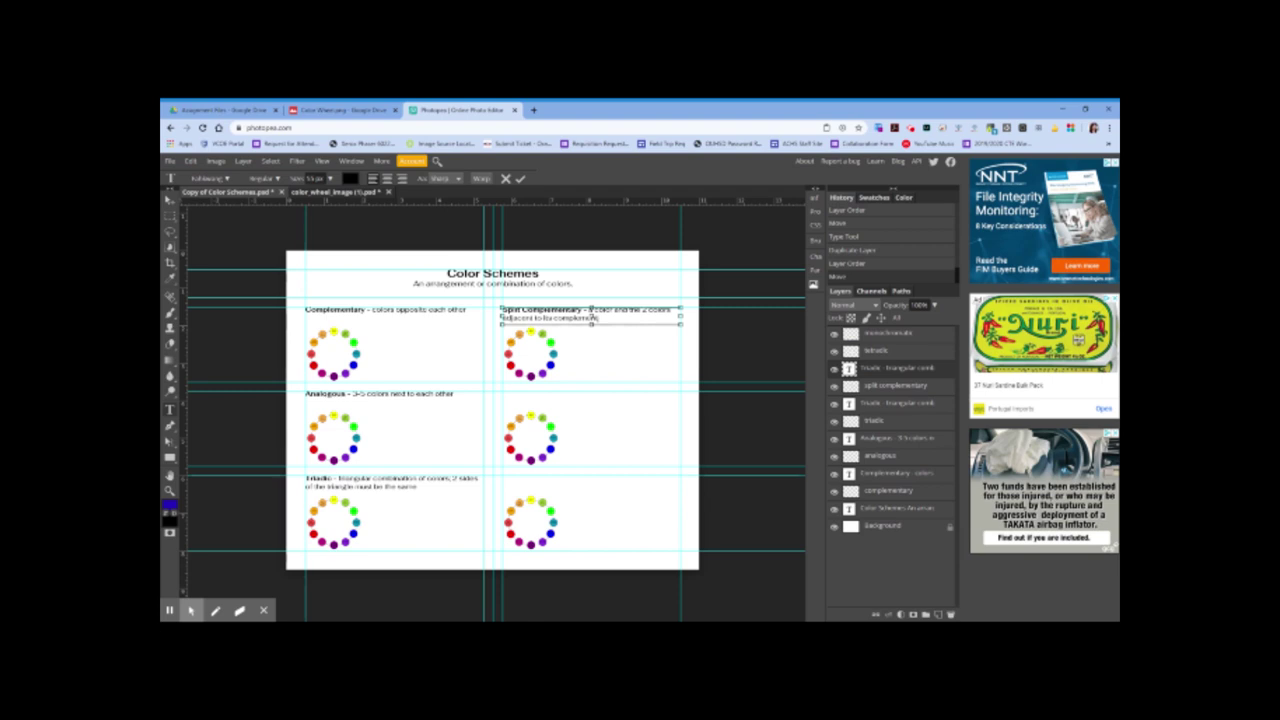
# - Commit and duplicate the Split Complementary caption, order the copy above the tetradic layer, and place it at the top of the middle-right cell
pyautogui.click(905, 372)
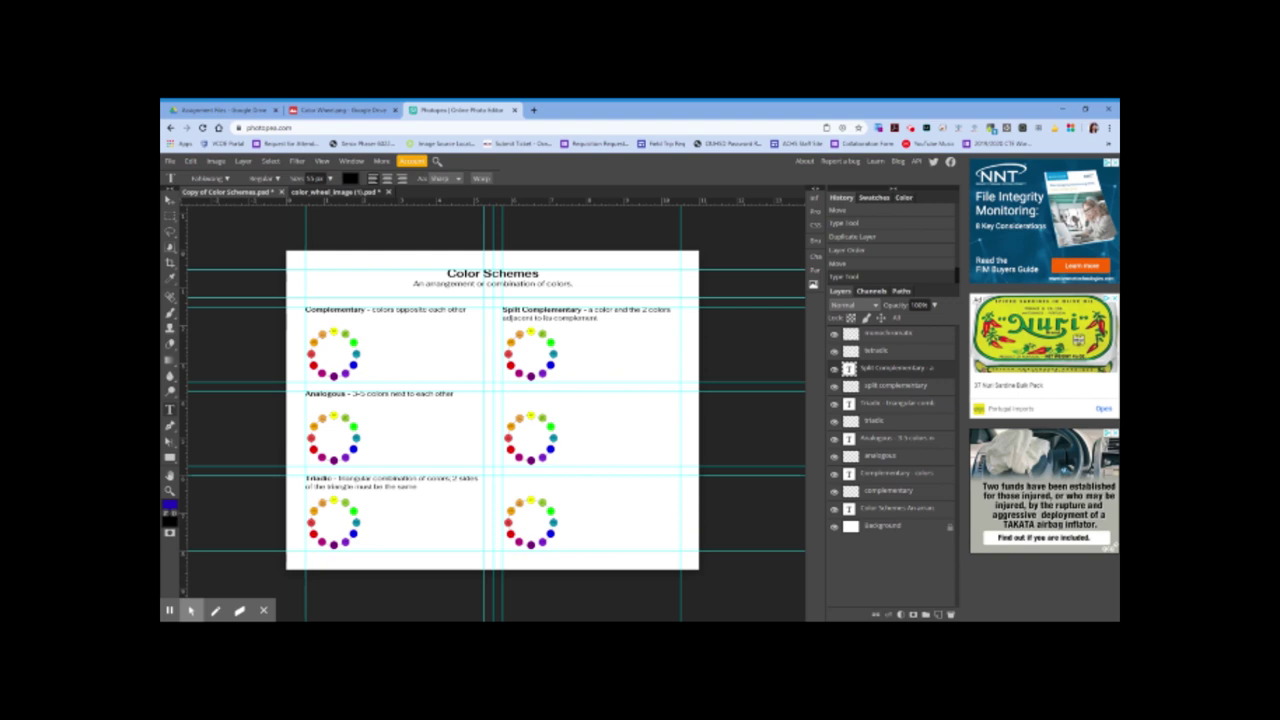
pyautogui.hotkey('ctrl', 'j')
pyautogui.moveTo(906, 374); pyautogui.dragTo(907, 352)
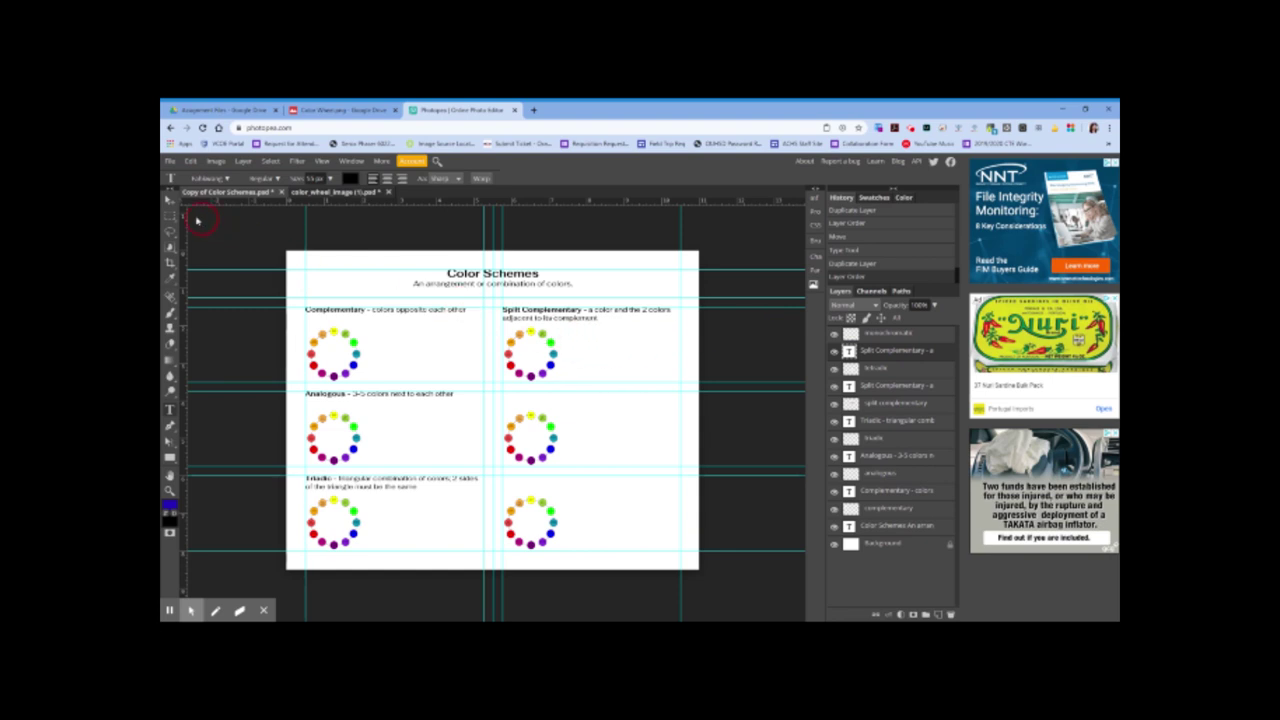
pyautogui.click(172, 201)
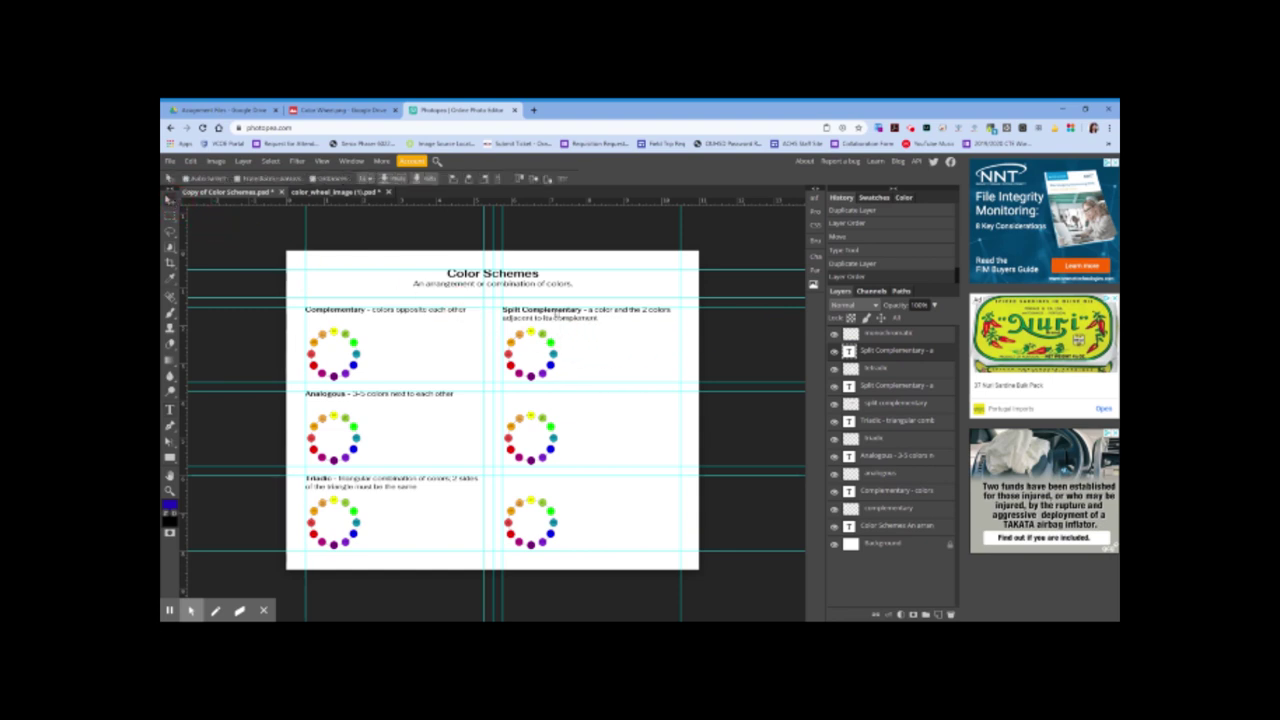
pyautogui.moveTo(555, 316); pyautogui.dragTo(556, 396)
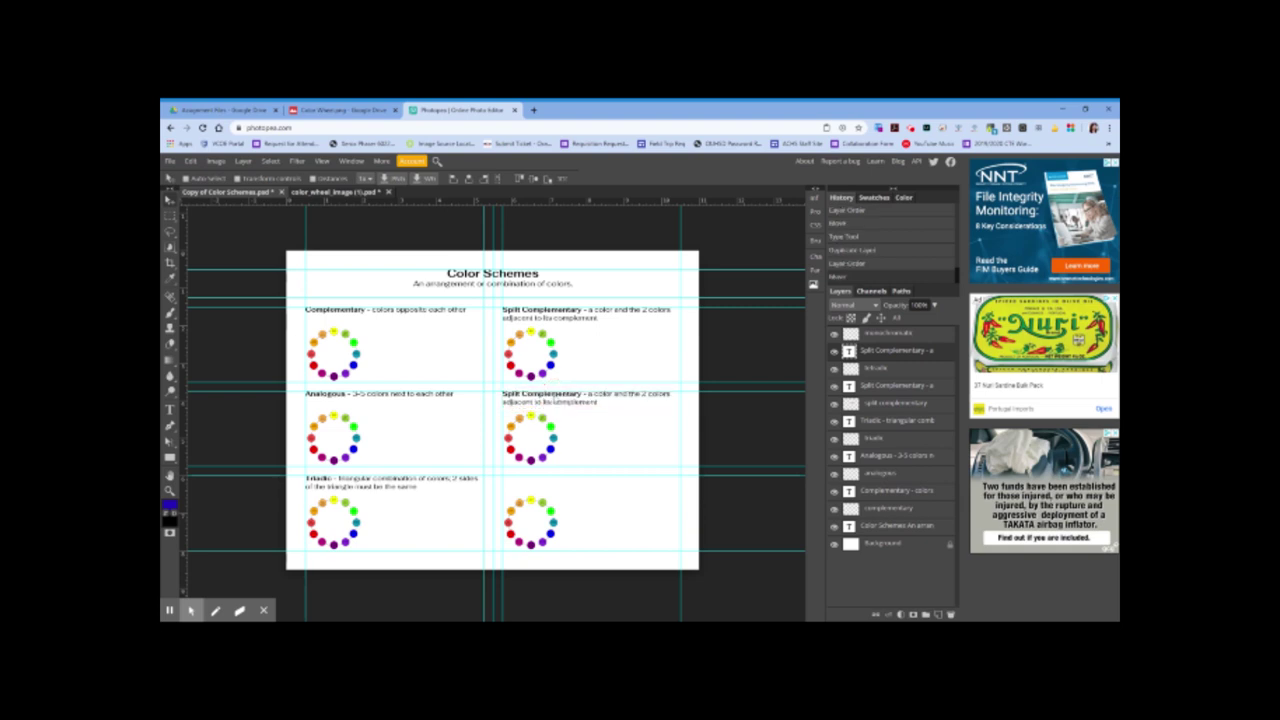
# - Replace the bold term in the middle-right caption with "Tetradic"
pyautogui.click(171, 410)
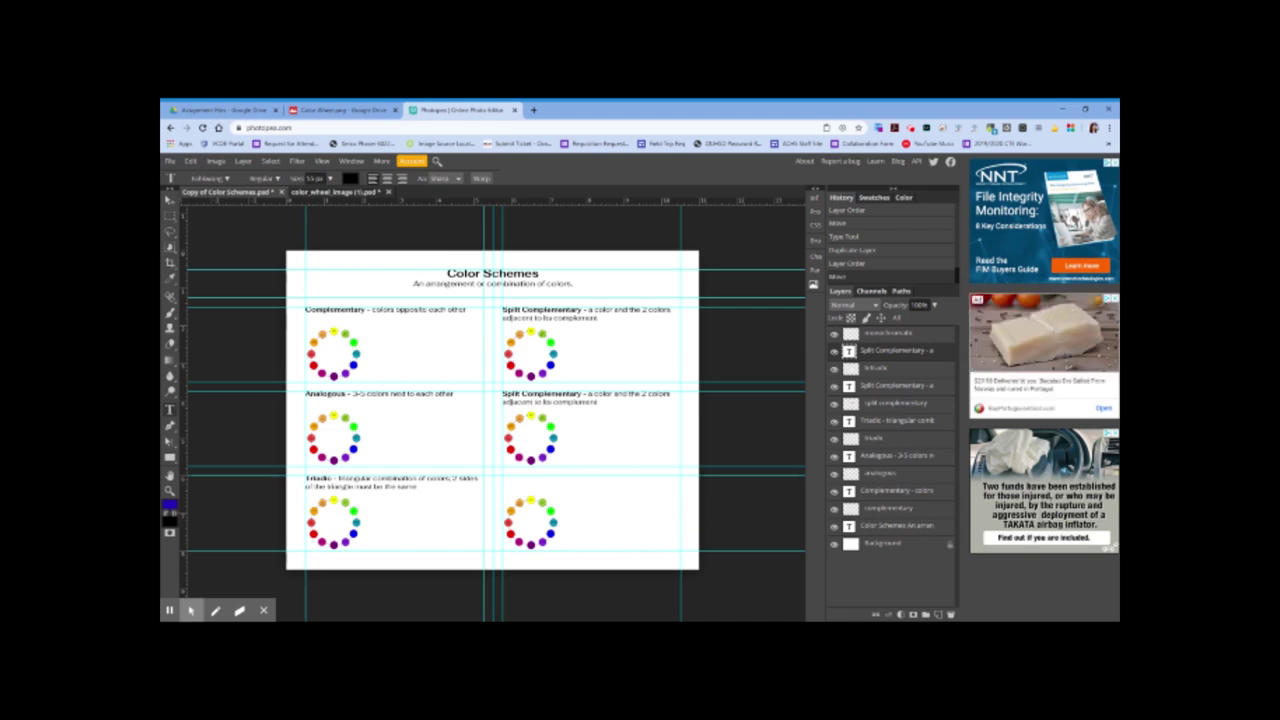
pyautogui.click(503, 401)
pyautogui.moveTo(501, 395); pyautogui.dragTo(585, 389)
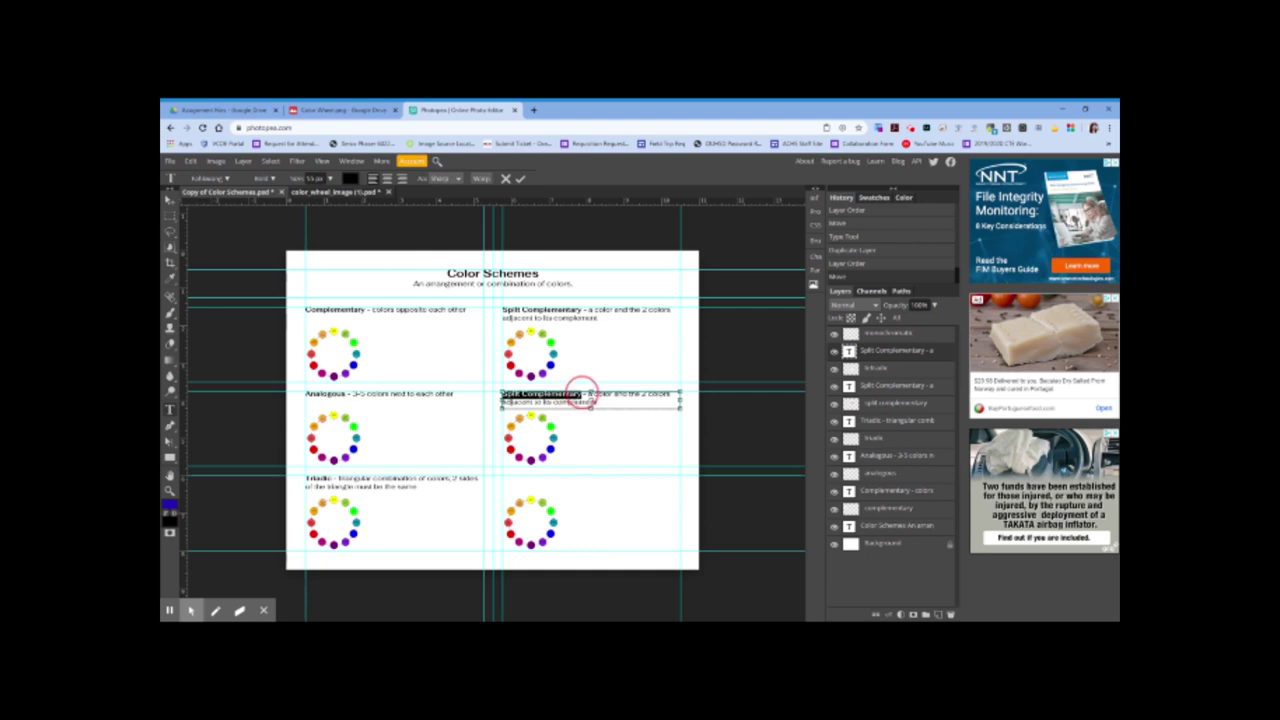
pyautogui.click(580, 393)
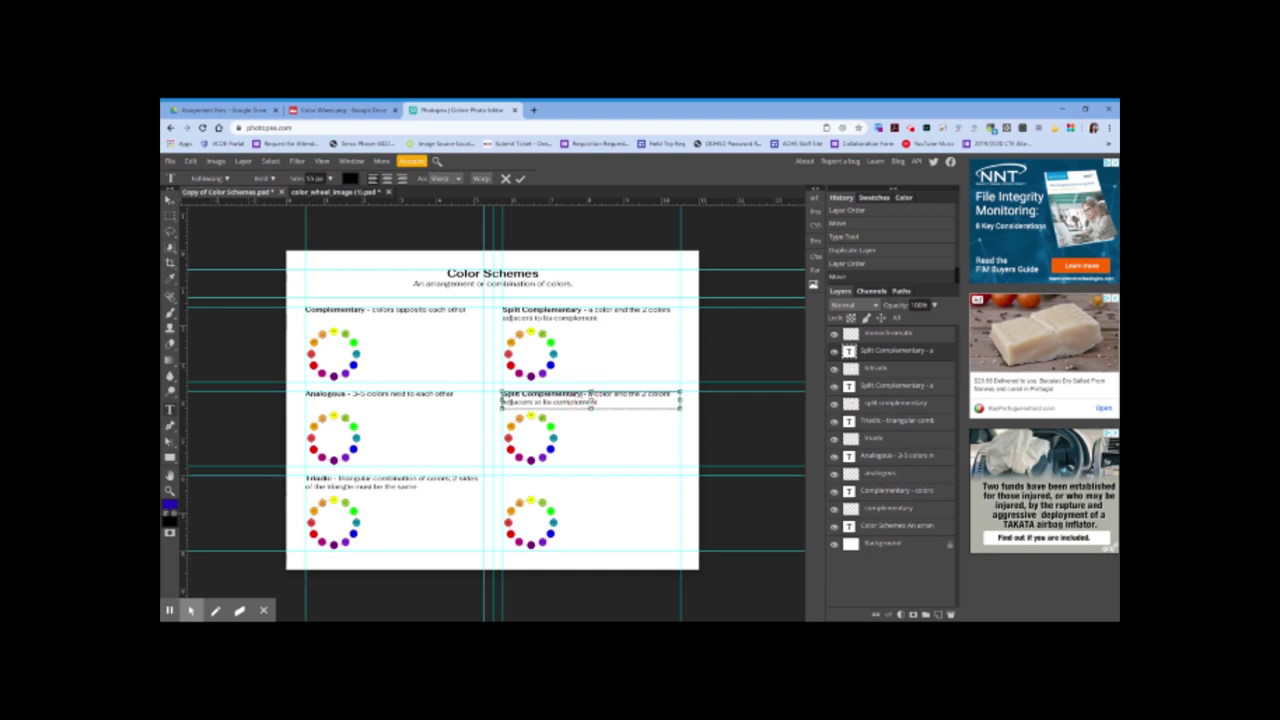
pyautogui.moveTo(500, 393); pyautogui.dragTo(591, 399)
pyautogui.write('Tetra')
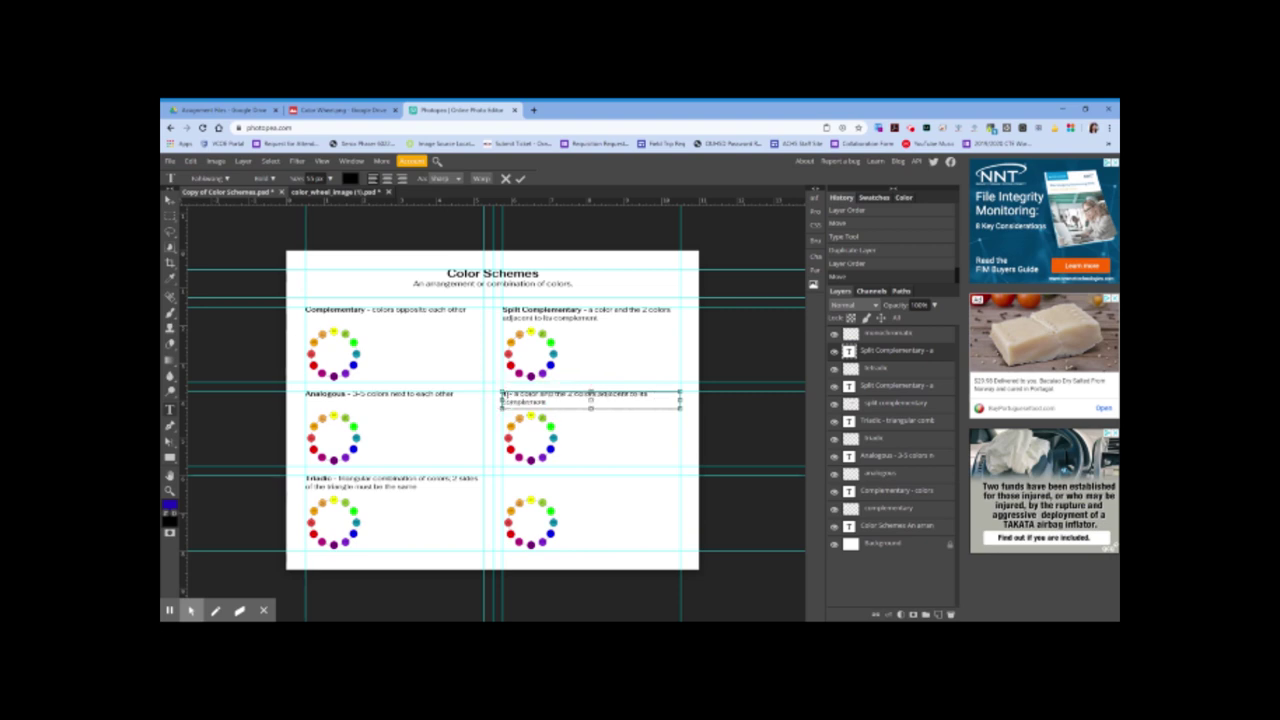
pyautogui.write('dic')
# - Replace the definition in the Tetradic caption with "square/rectangular combination of colors; 2 sides of must be the same"
pyautogui.click(543, 400)
pyautogui.hotkey('ctrl', 'a')
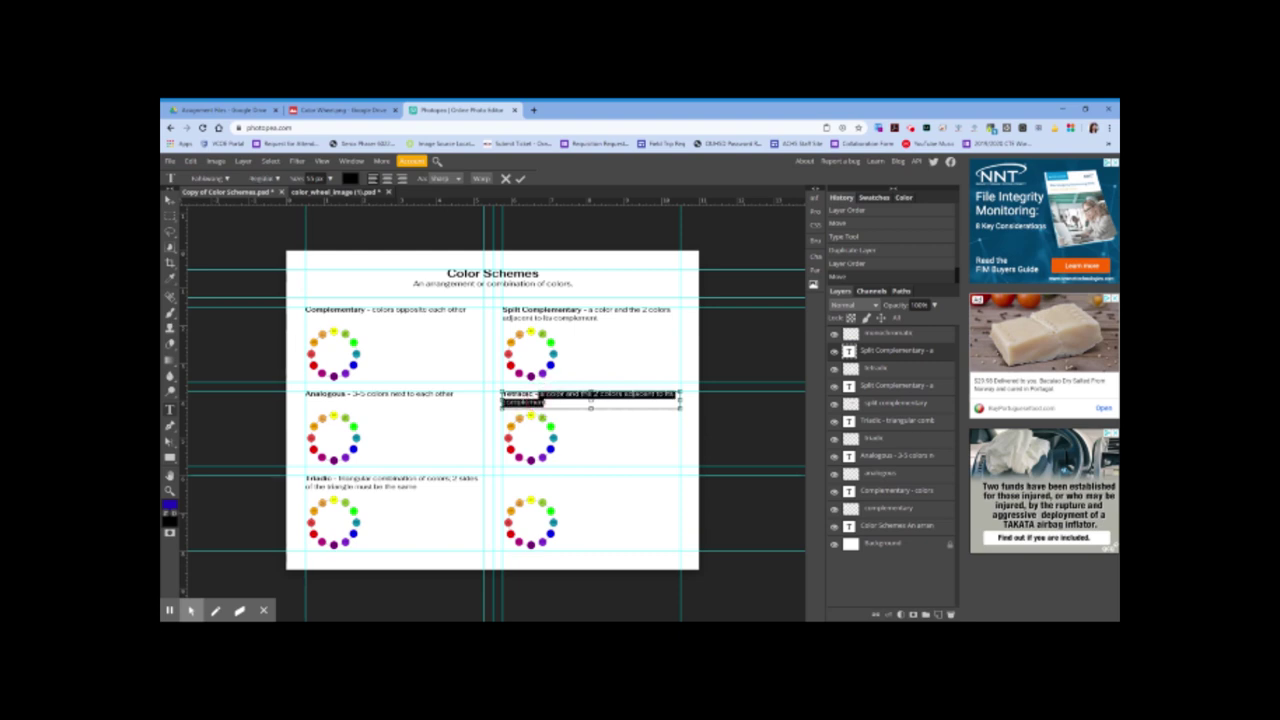
pyautogui.write('r')
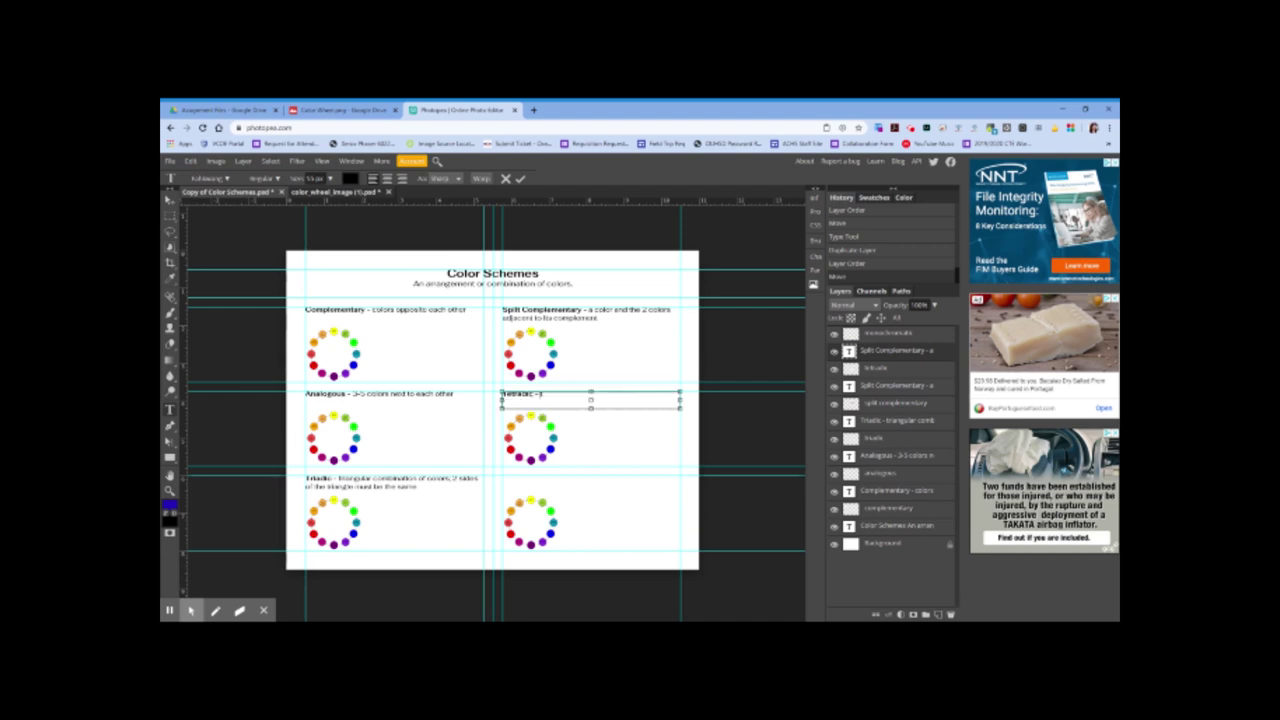
pyautogui.write('e/re')
pyautogui.write('ctangle')
pyautogui.write('c')
pyautogui.write('tan')
pyautogui.write('gle')
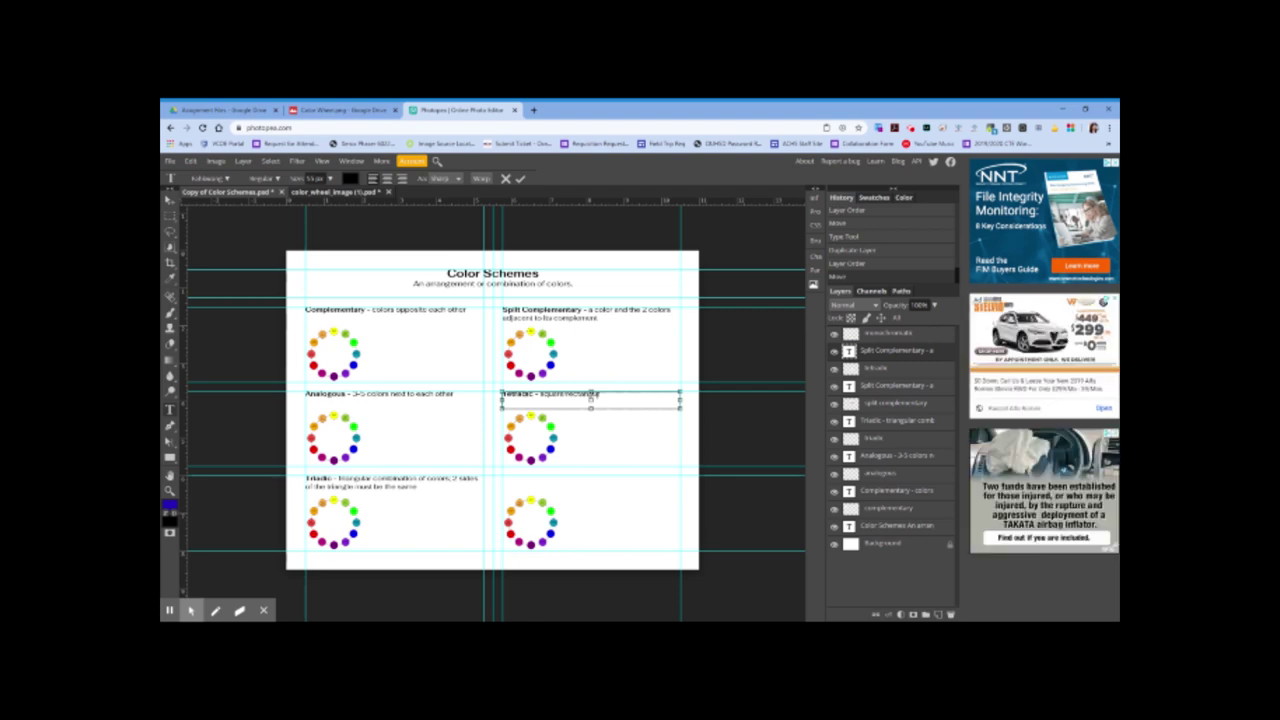
pyautogui.write('ar')
pyautogui.write(' corne')
pyautogui.write('nation of colors; 2 sets')
pyautogui.write(' of')
pyautogui.write(' equa')
pyautogui.write(' be the same')
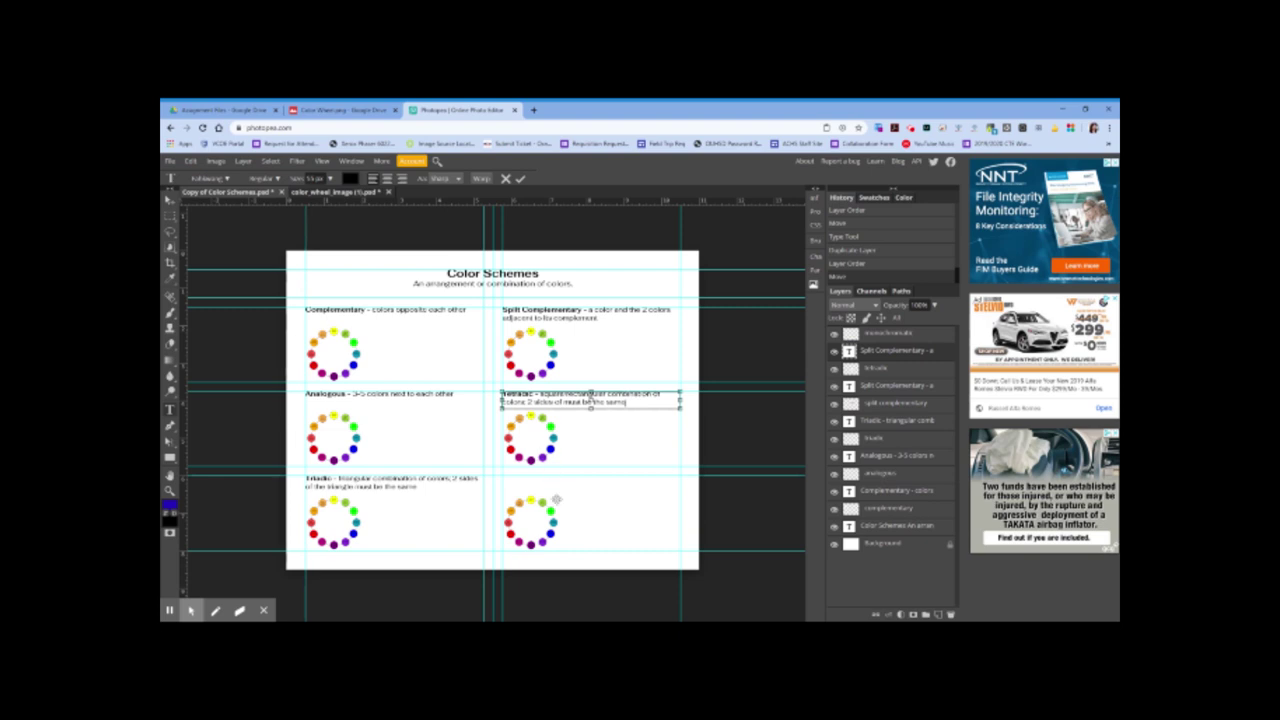
# - Commit and duplicate the Tetradic caption, order the copy above the monochromatic layer, and place it at the top of the bottom-right cell
pyautogui.click(891, 359)
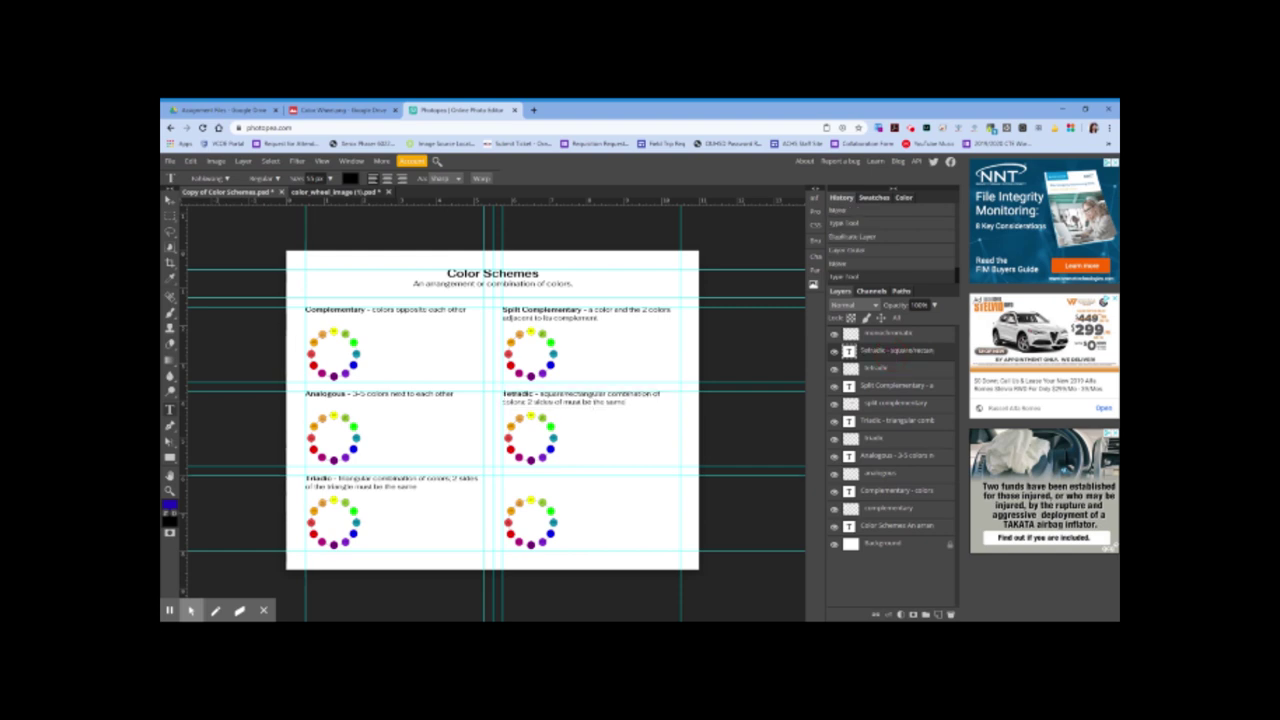
pyautogui.hotkey('ctrl', 'j')
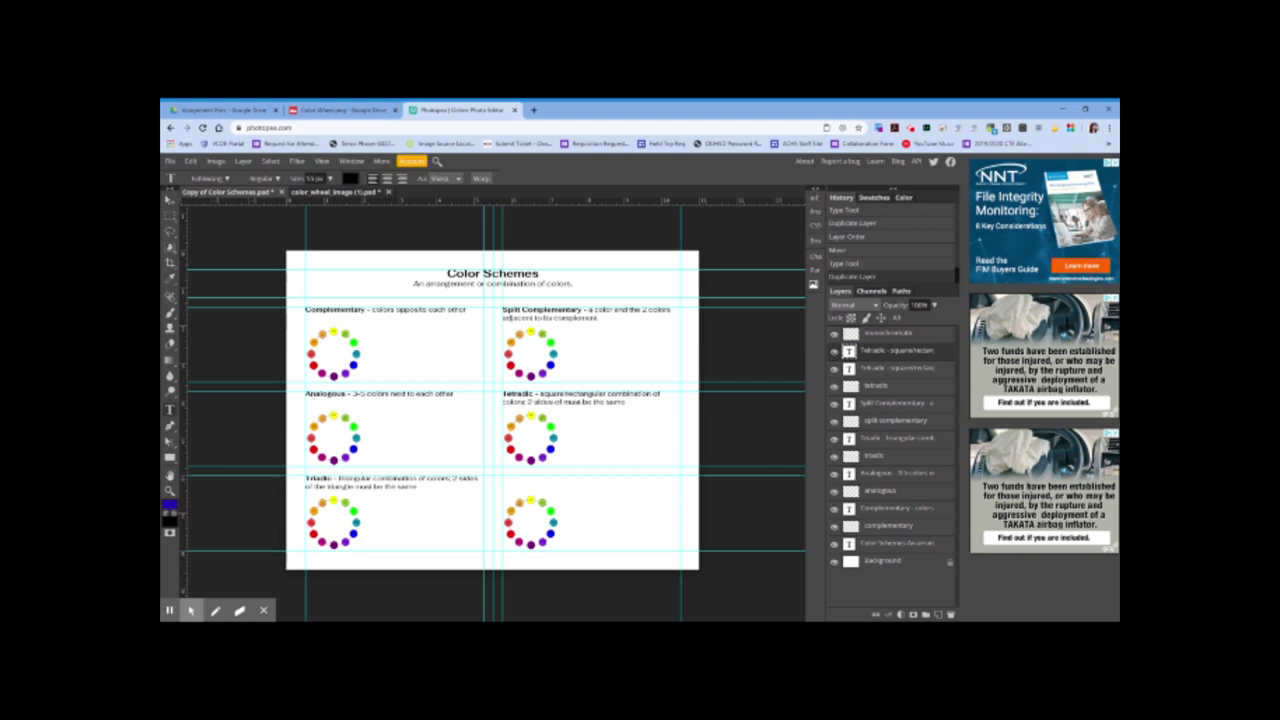
pyautogui.moveTo(892, 356); pyautogui.dragTo(890, 335)
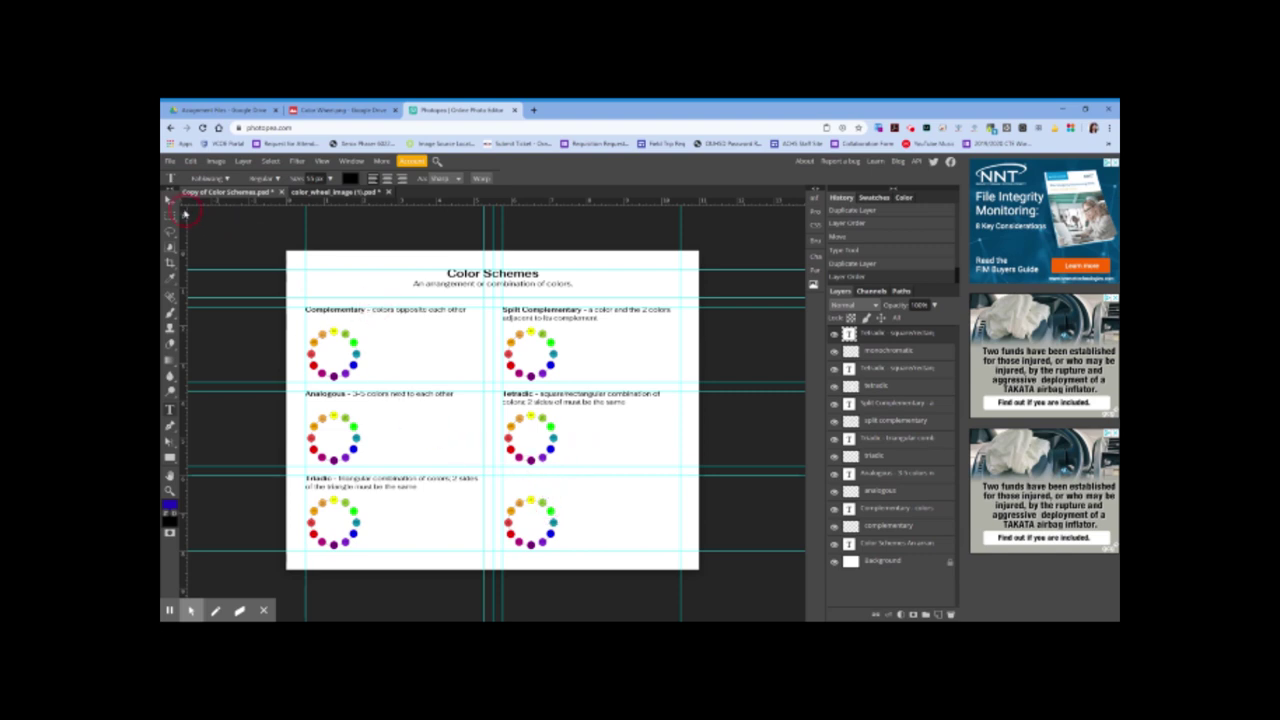
pyautogui.click(170, 199)
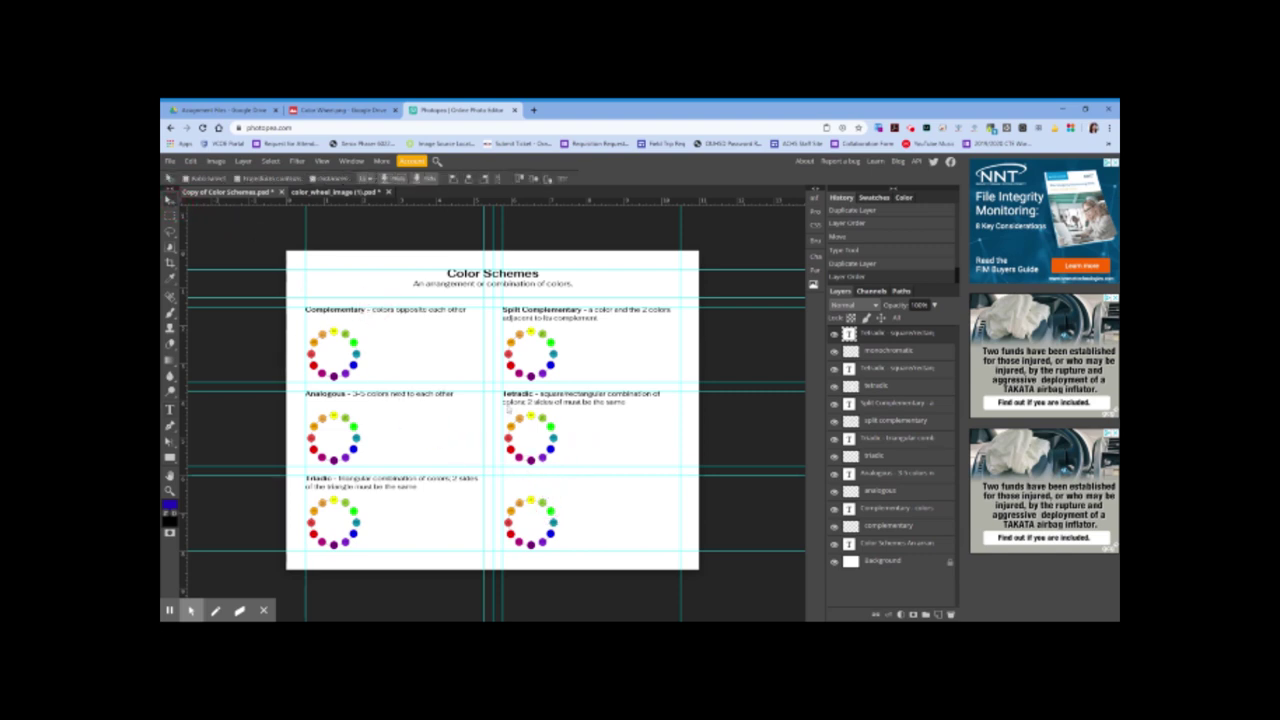
pyautogui.moveTo(522, 396); pyautogui.dragTo(522, 478)
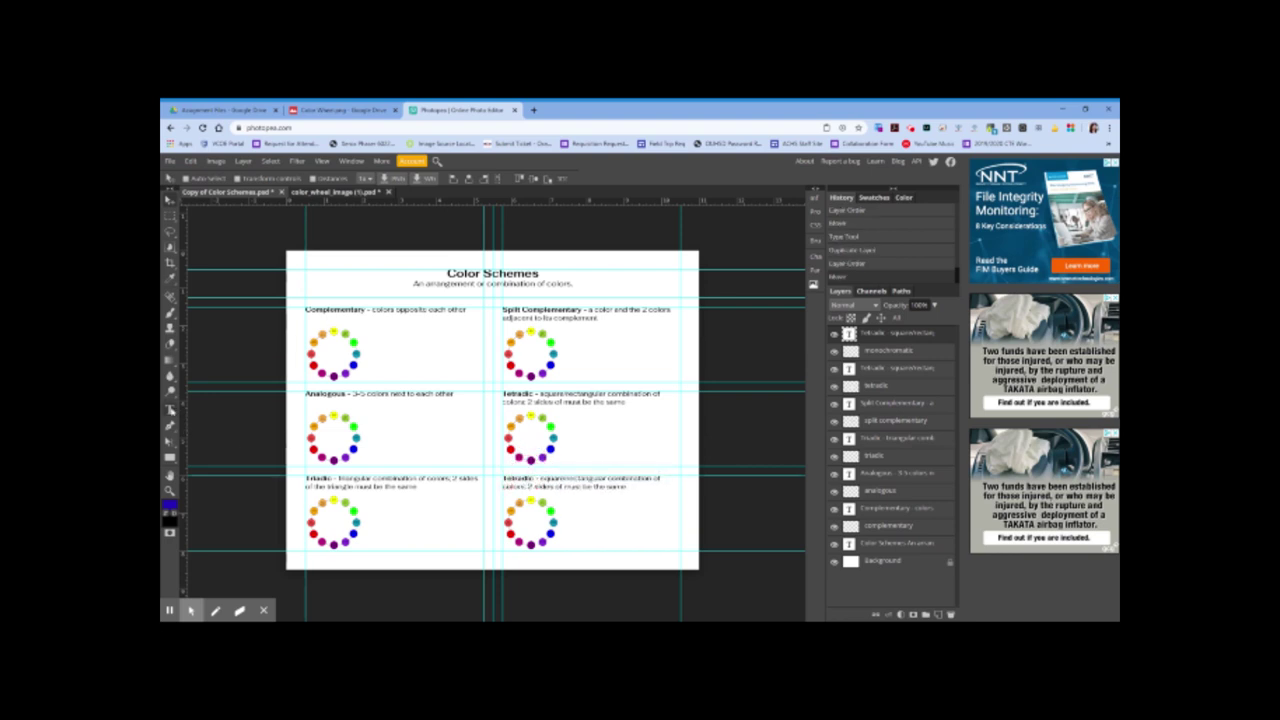
# - Replace the bold term in the bottom-right caption with "Monochromatic"
pyautogui.click(170, 410)
pyautogui.doubleClick(517, 480)
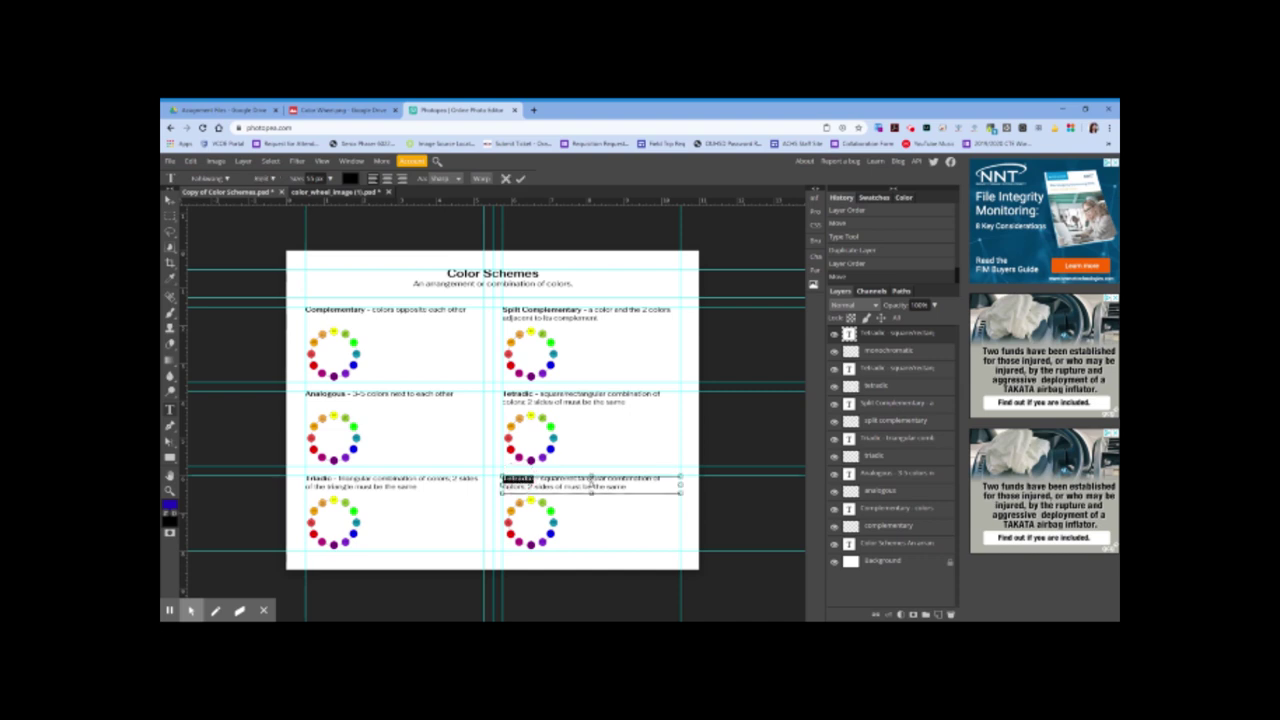
pyautogui.write('Mono')
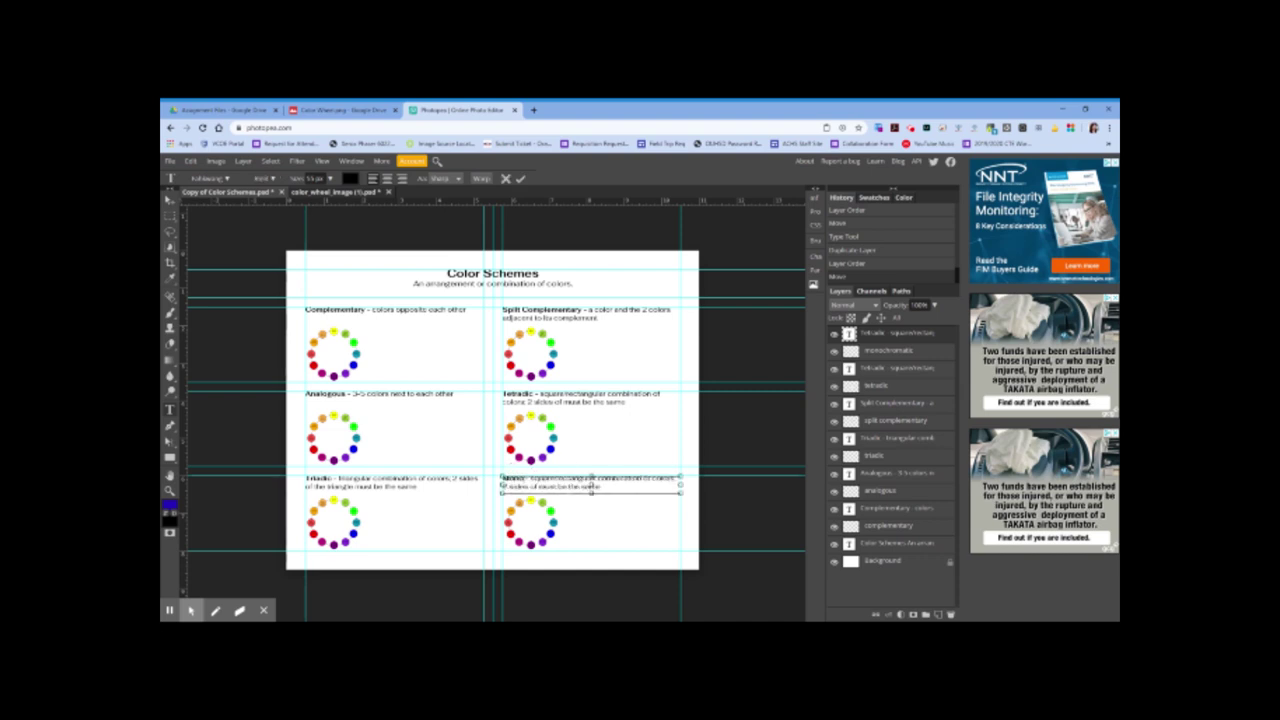
pyautogui.write('chromatic')
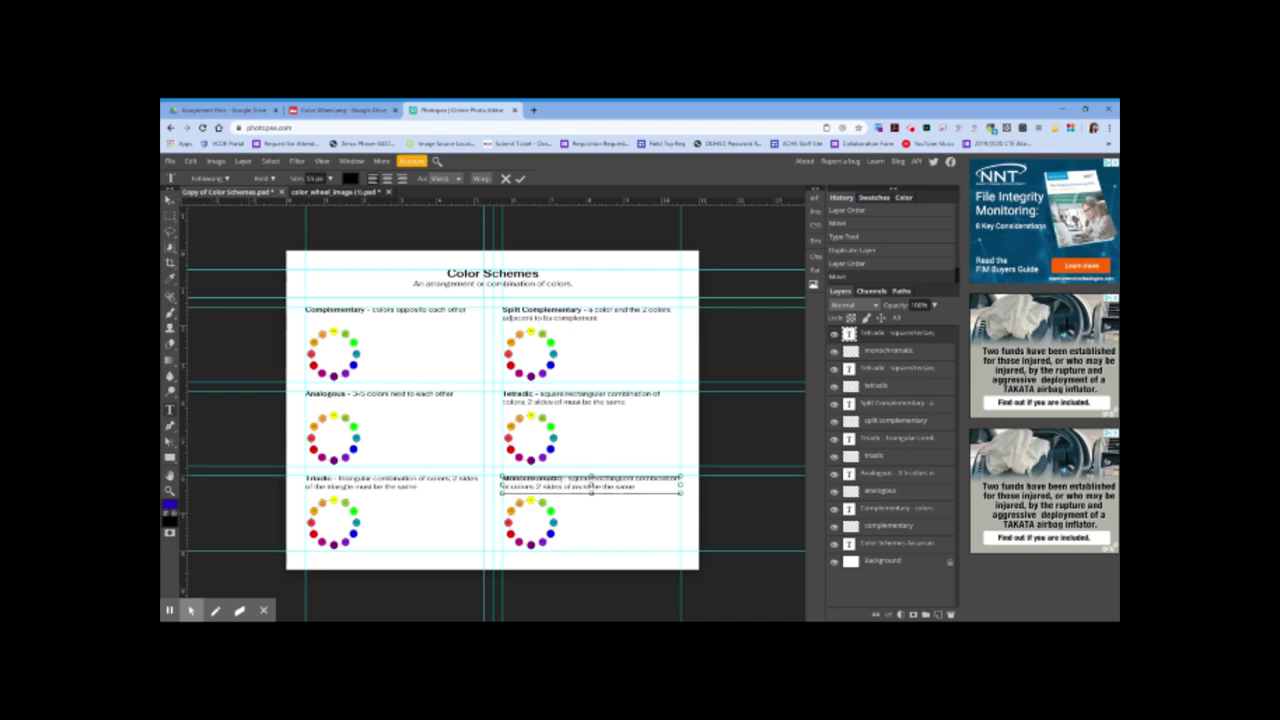
# - Replace the definition in the Monochromatic caption with "one color and the lightness and darkness of this color"
pyautogui.click(572, 480)
pyautogui.tripleClick(572, 480)
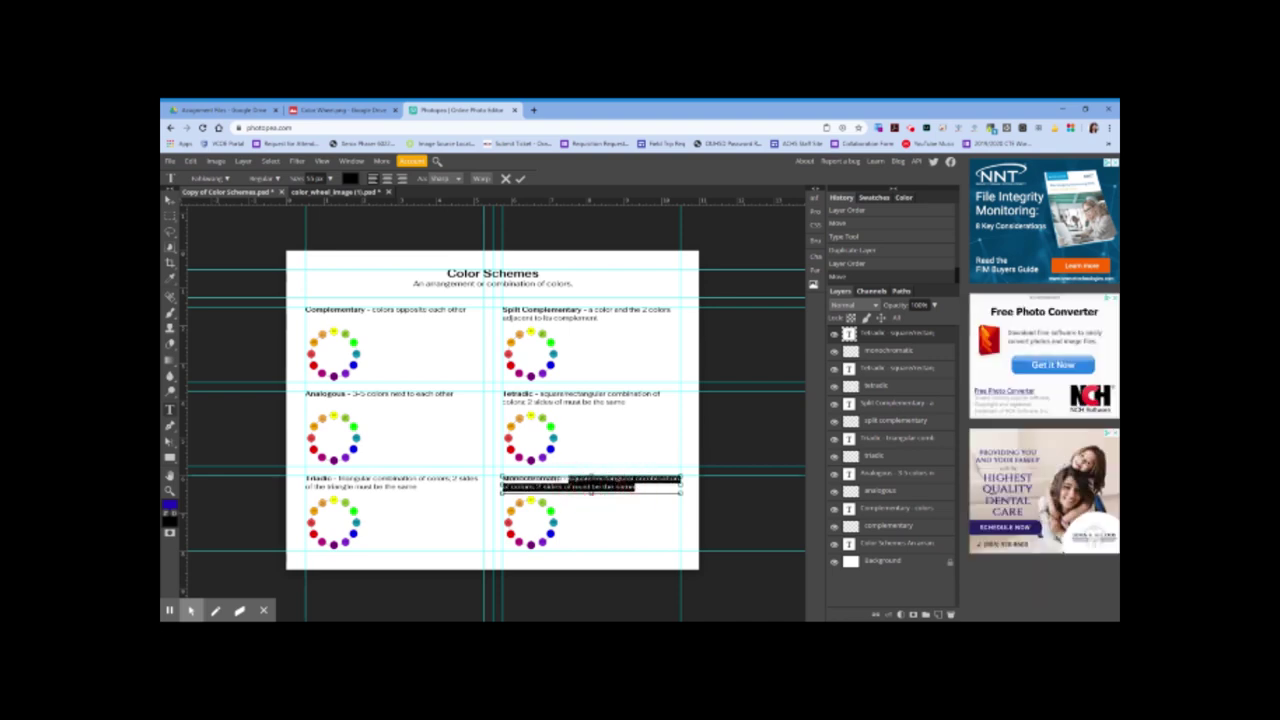
pyautogui.press('BackSpace')
pyautogui.write('matic - one')
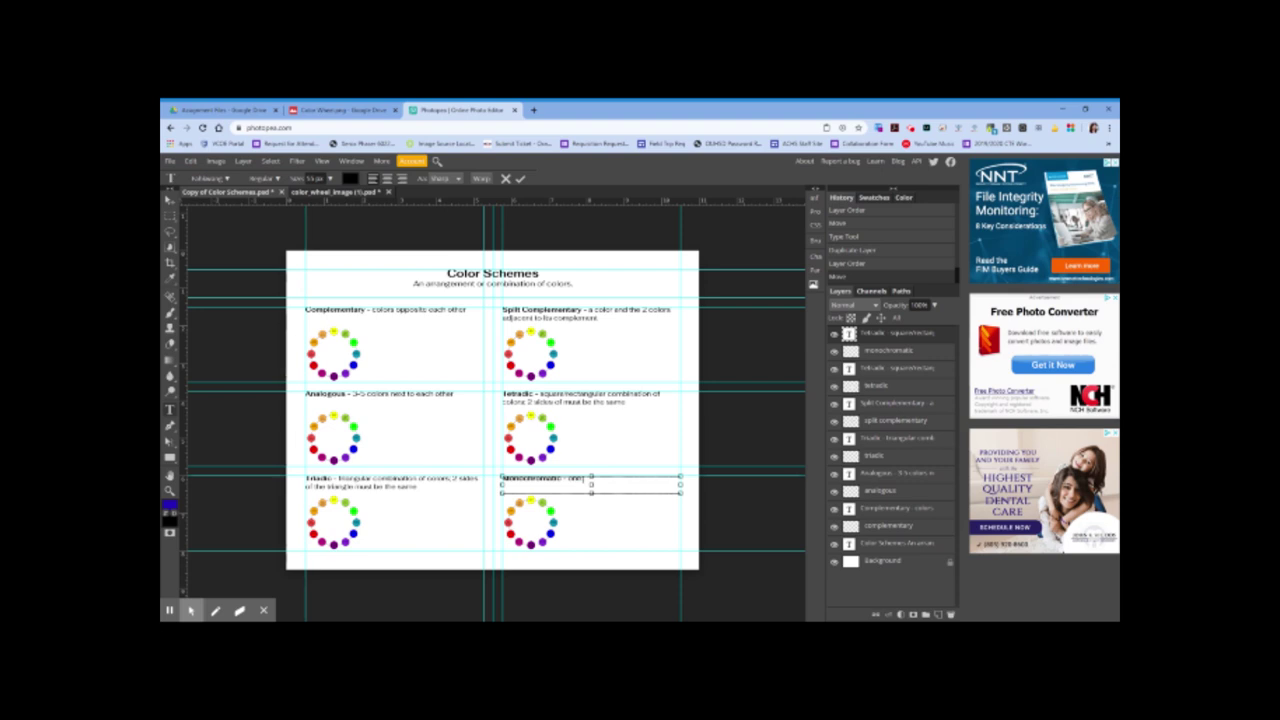
pyautogui.write(' color and the')
pyautogui.write(' lightening')
pyautogui.write(' and da')
pyautogui.write('rkening')
pyautogui.write(' of this co')
pyautogui.write('lor')
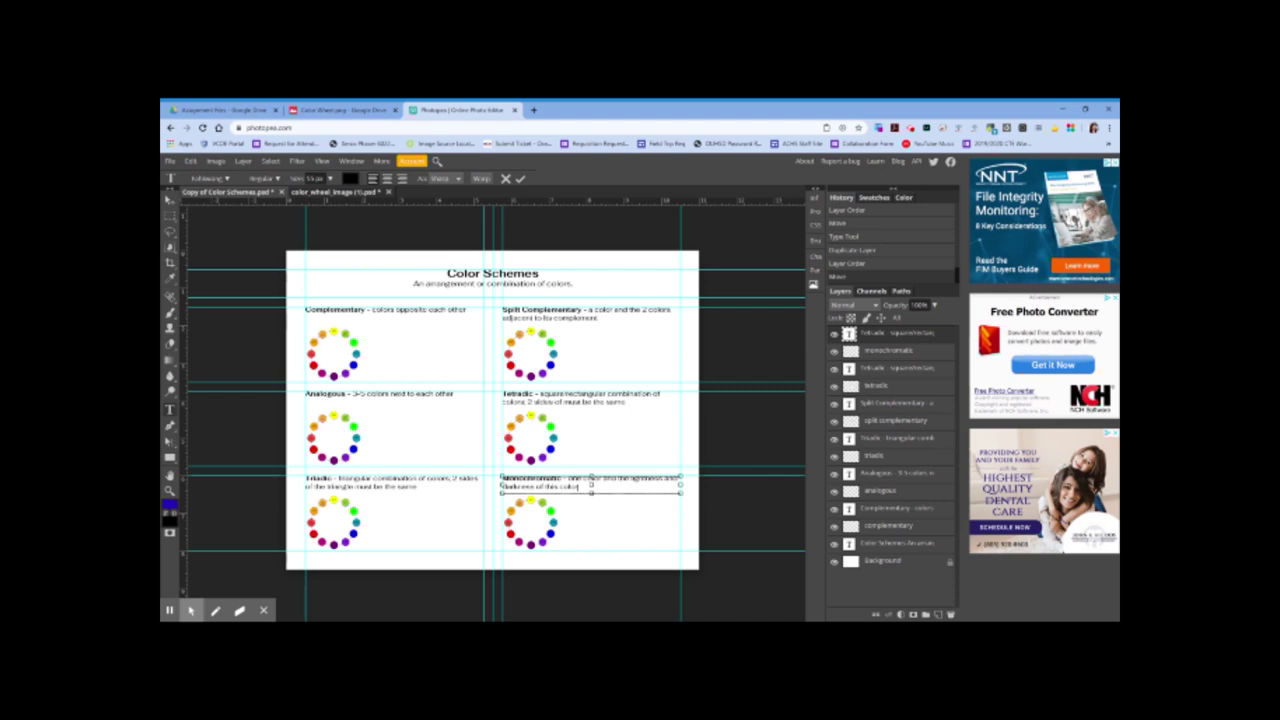
# - Draw a small square with no fill and a black stroke in the Complementary cell, layered above the Complementary caption
pyautogui.click(895, 511)
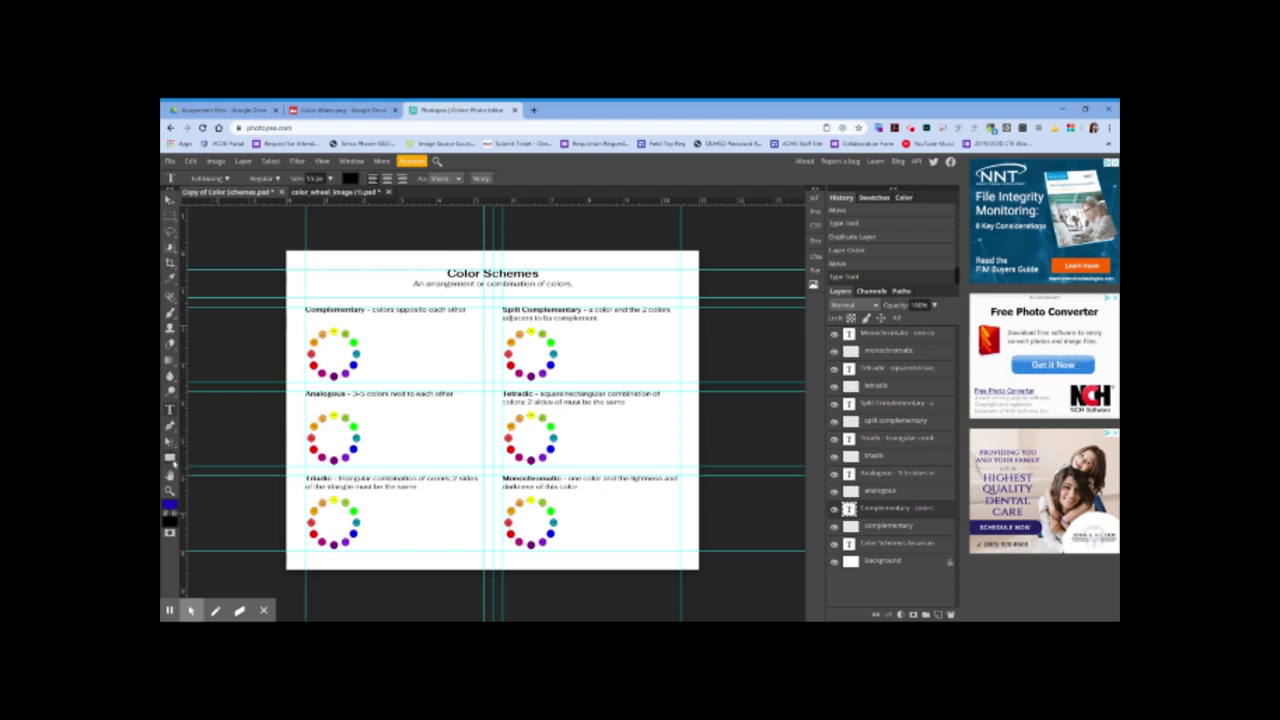
pyautogui.click(171, 458)
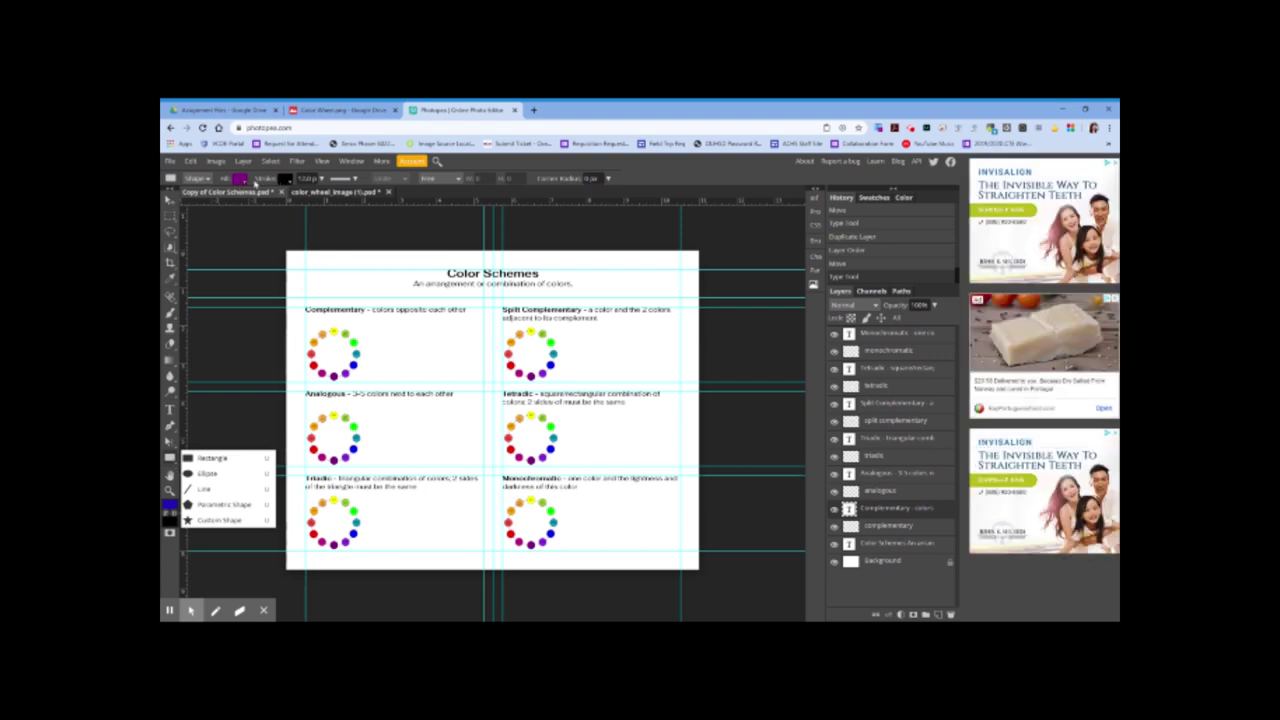
pyautogui.click(240, 182)
pyautogui.click(270, 199)
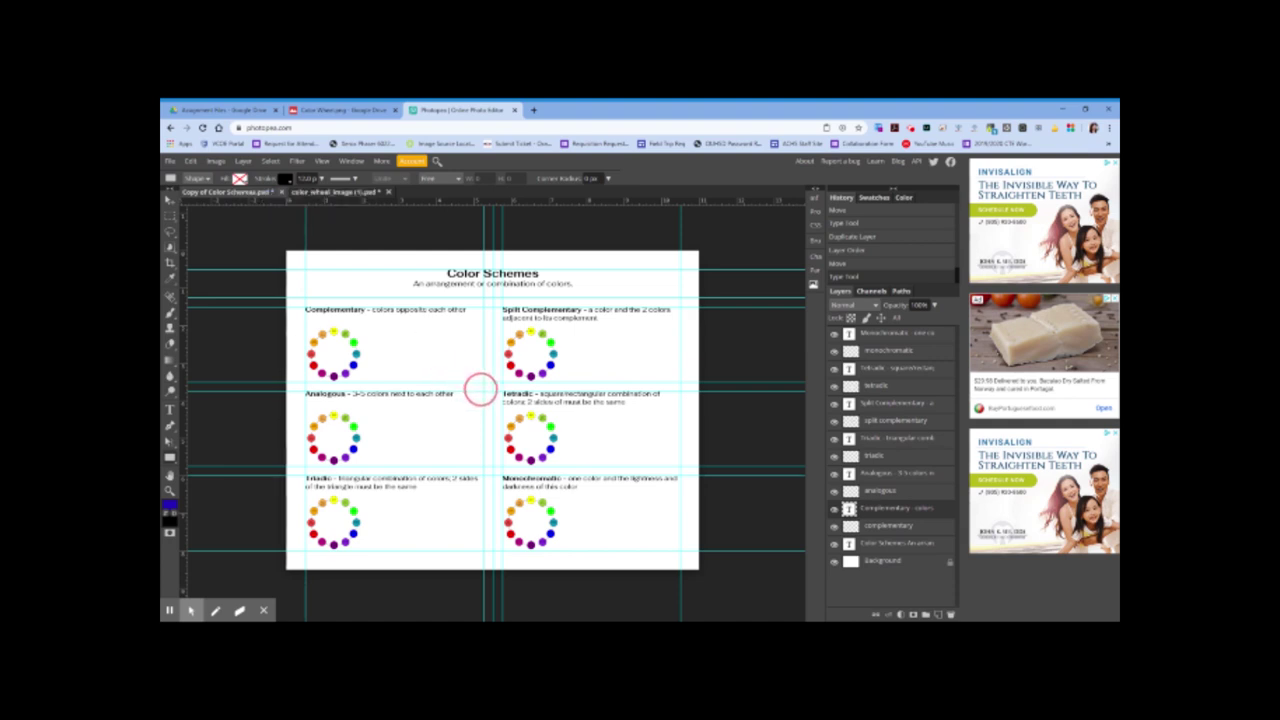
pyautogui.moveTo(423, 344); pyautogui.dragTo(476, 383)
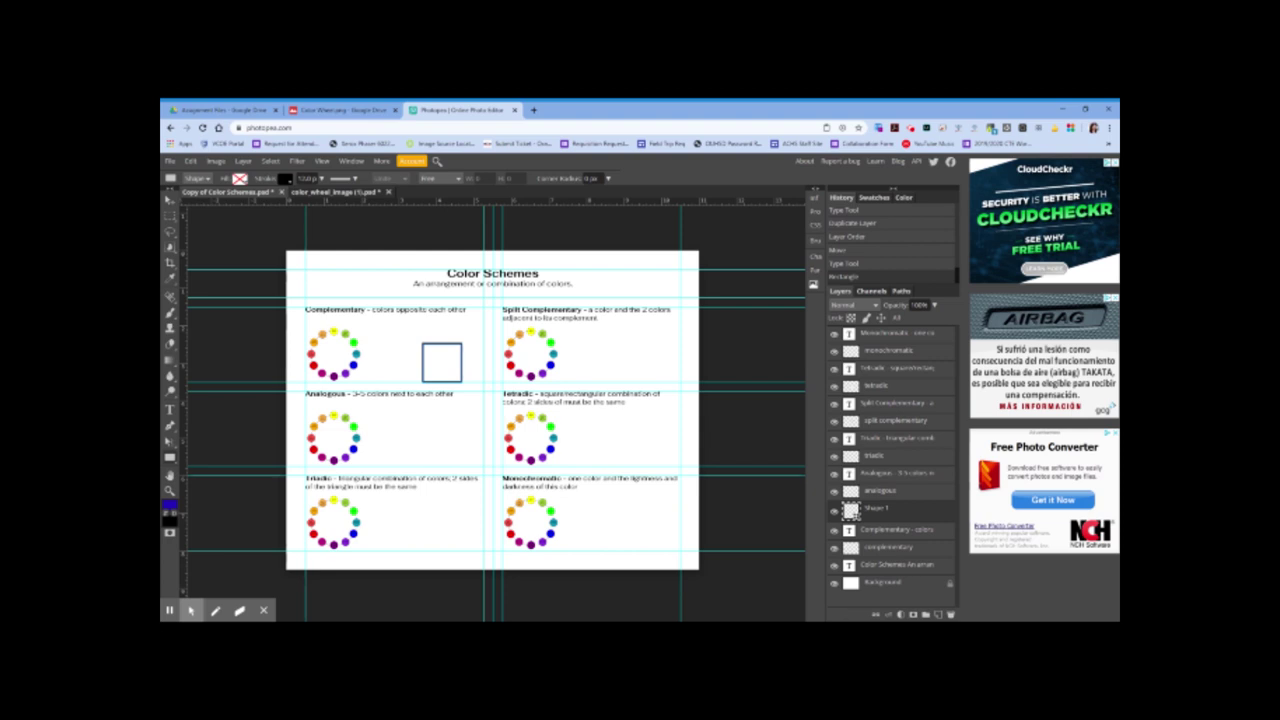
pyautogui.hotkey('ctrl', 'z')
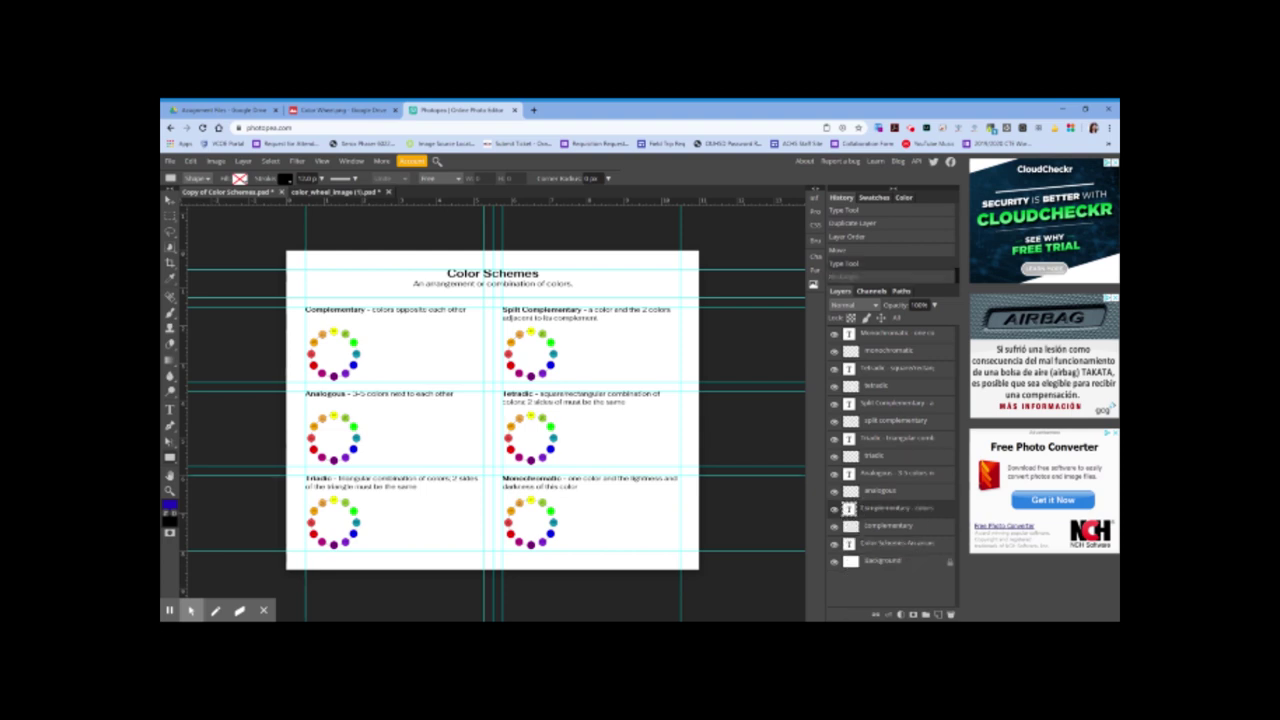
pyautogui.moveTo(399, 328); pyautogui.dragTo(447, 363)
pyautogui.press('shift')
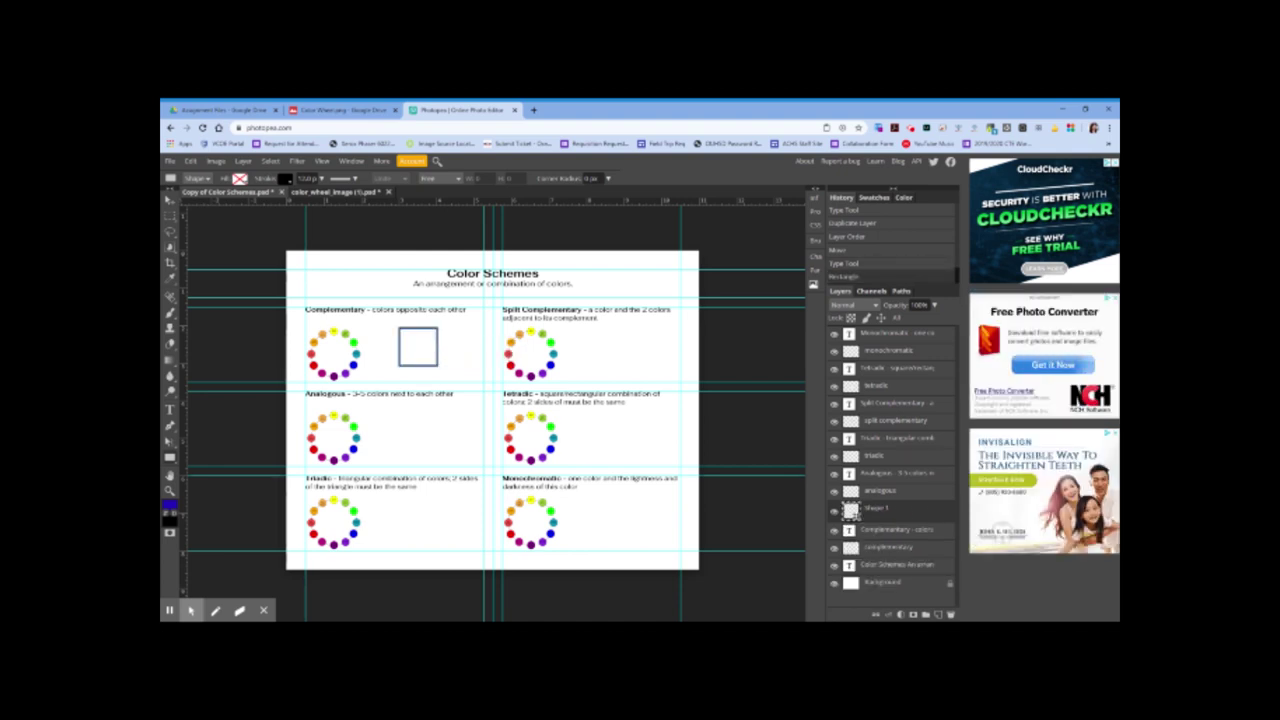
# - Place the square in the bottom-right corner of the Complementary cell and add a duplicate directly to its left
pyautogui.click(169, 199)
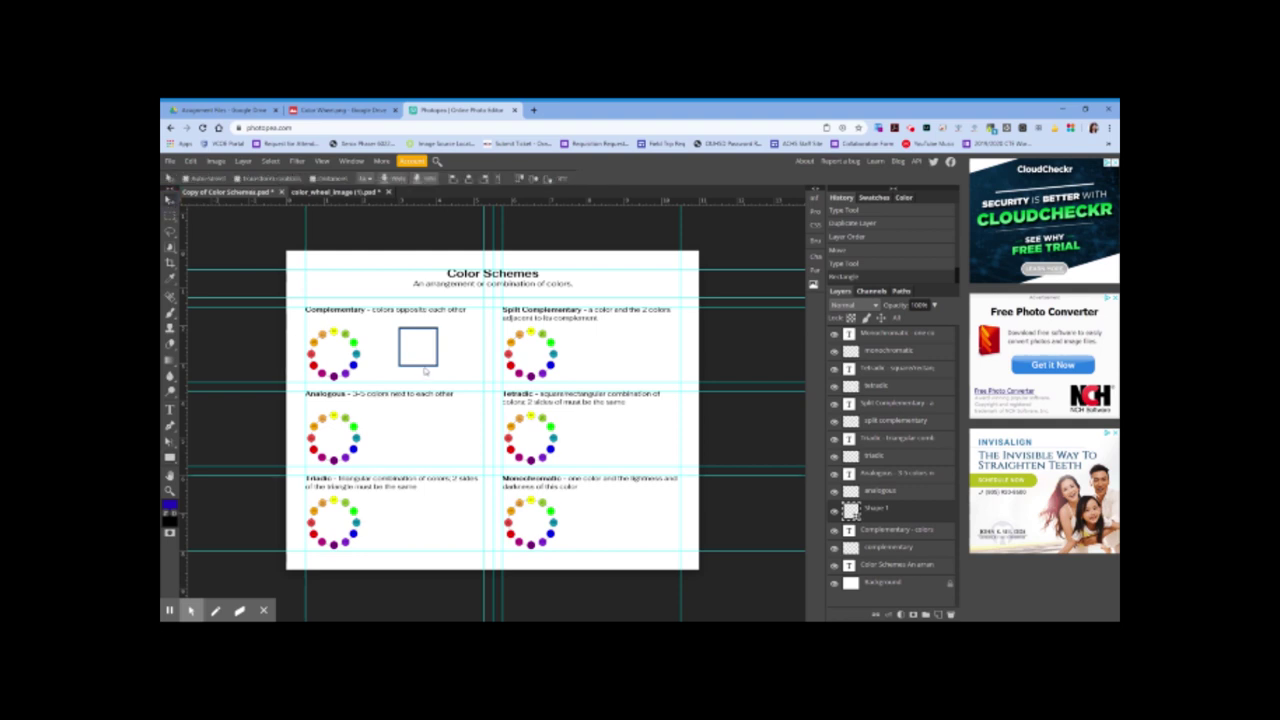
pyautogui.moveTo(425, 370); pyautogui.dragTo(470, 388)
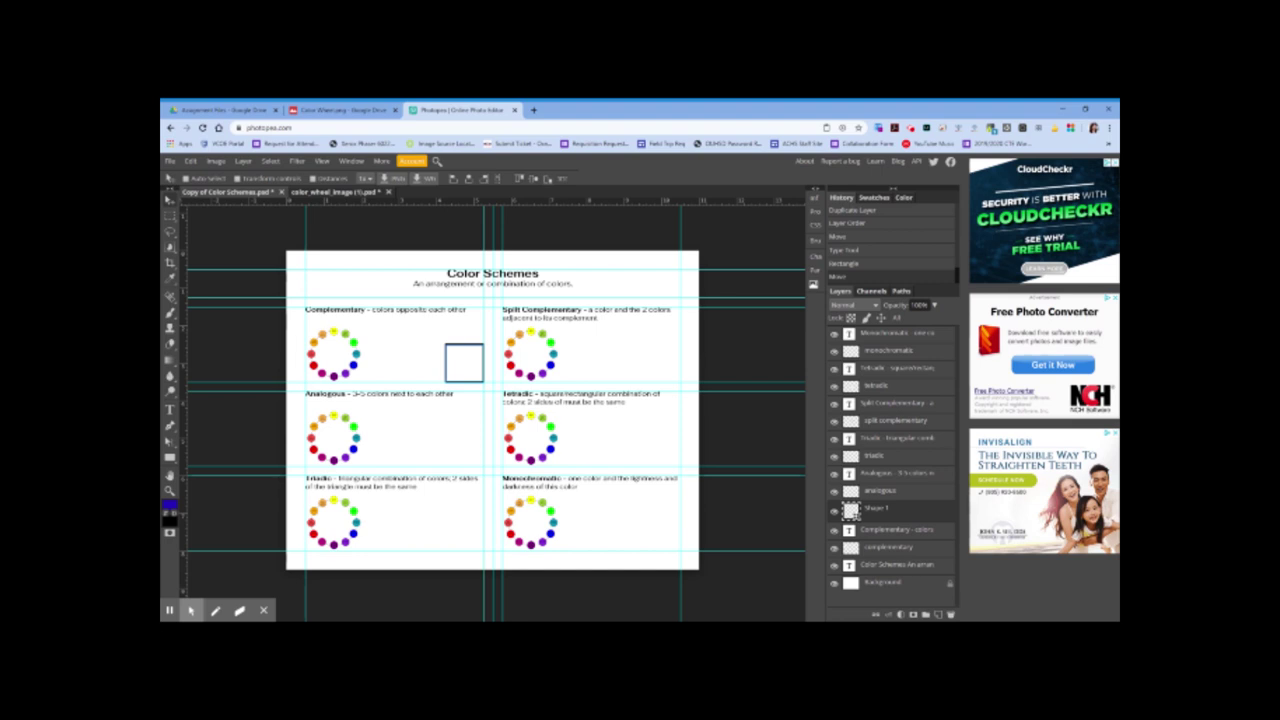
pyautogui.hotkey('ctrl', 'j')
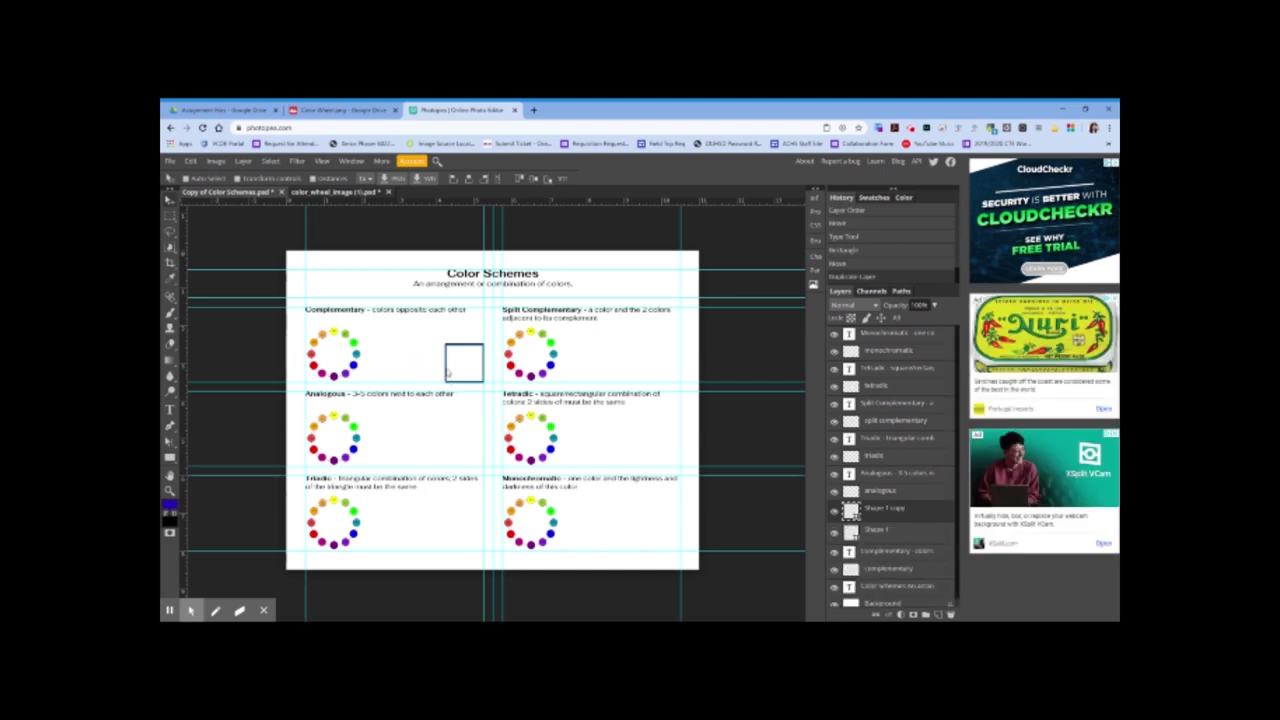
pyautogui.moveTo(447, 372); pyautogui.dragTo(410, 371)
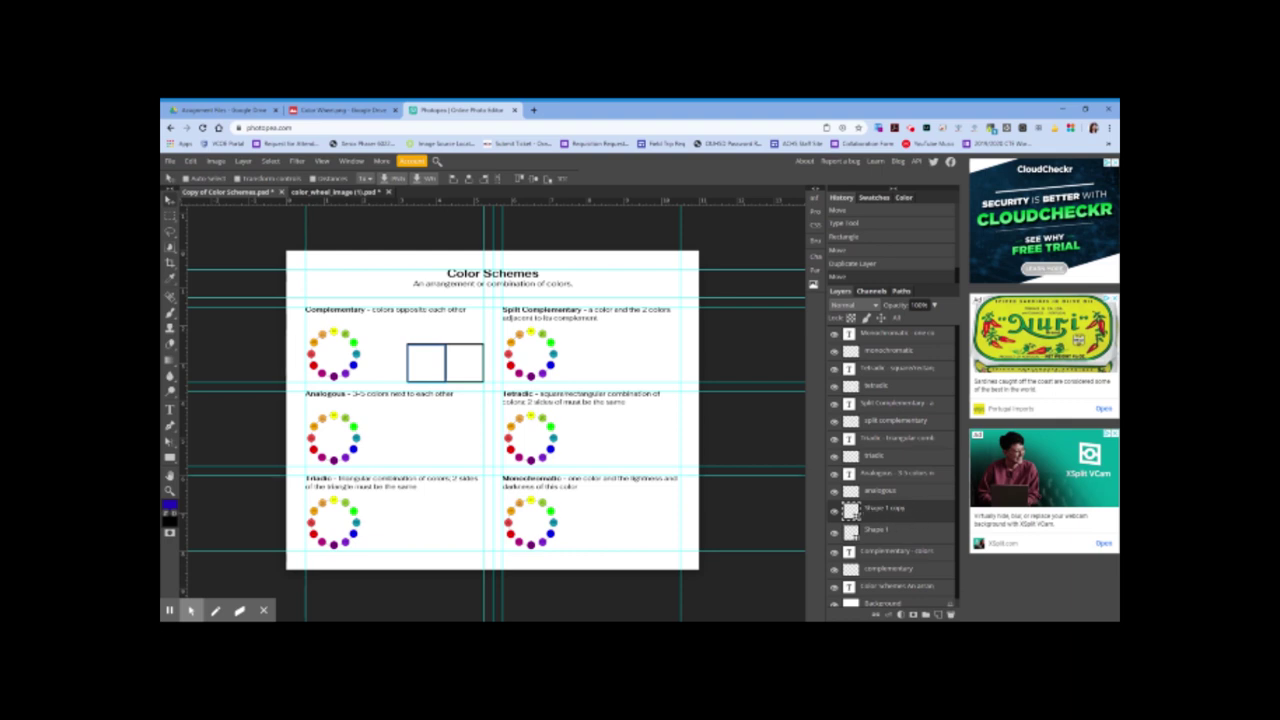
# - Duplicate both Complementary squares, order the copies above the Analogous caption layer, and place them in the bottom-right corner of the Analogous cell
pyautogui.keyDown('shift'); pyautogui.click(907, 541); pyautogui.keyUp('shift')
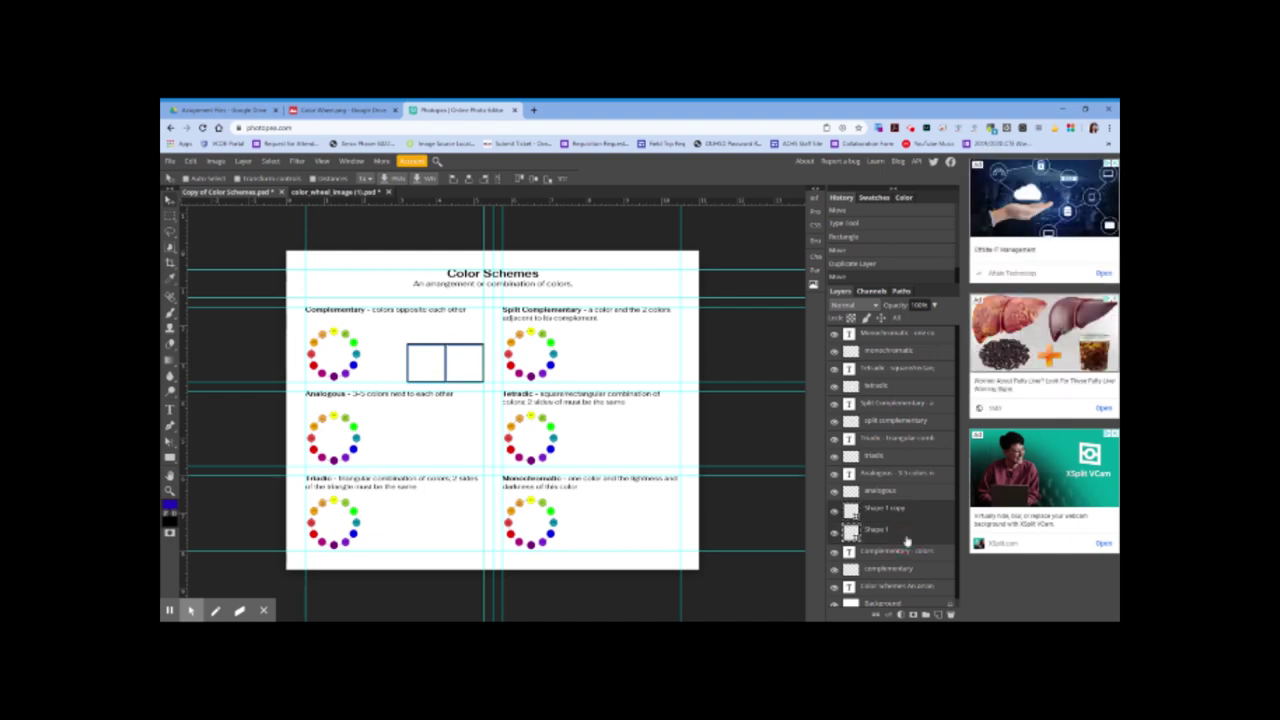
pyautogui.hotkey('ctrl', 'j')
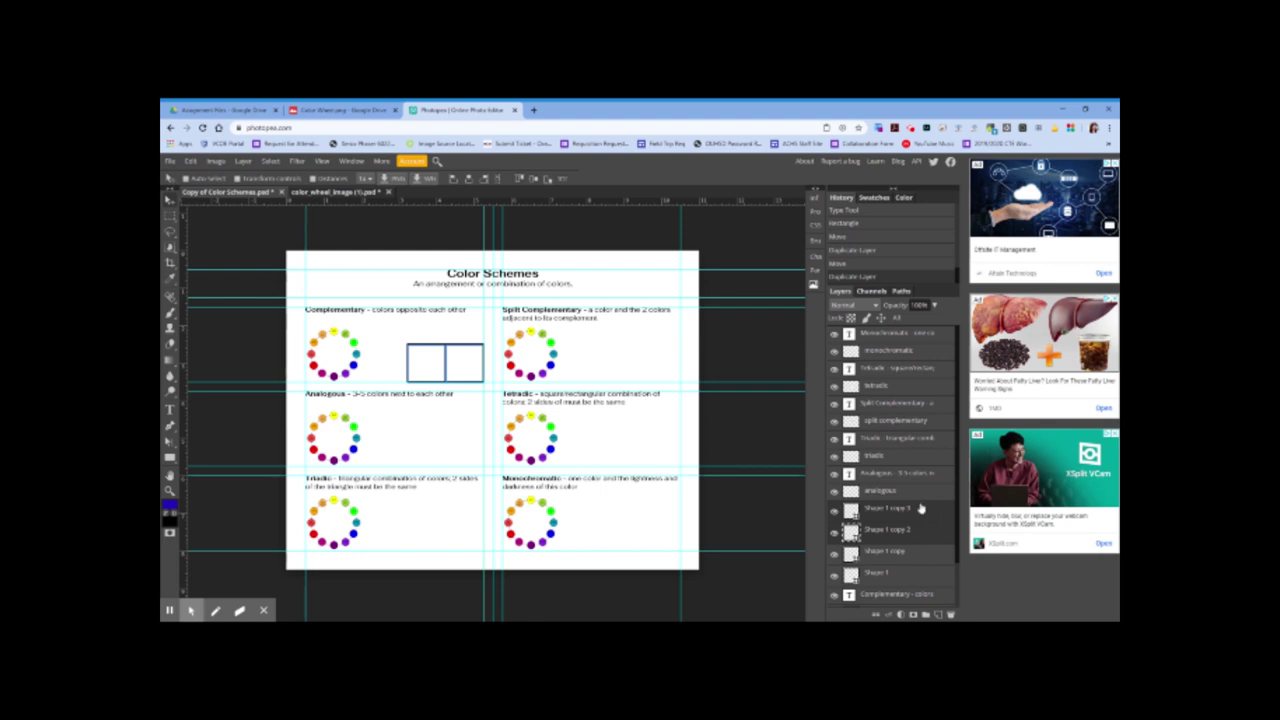
pyautogui.moveTo(922, 513); pyautogui.dragTo(922, 460)
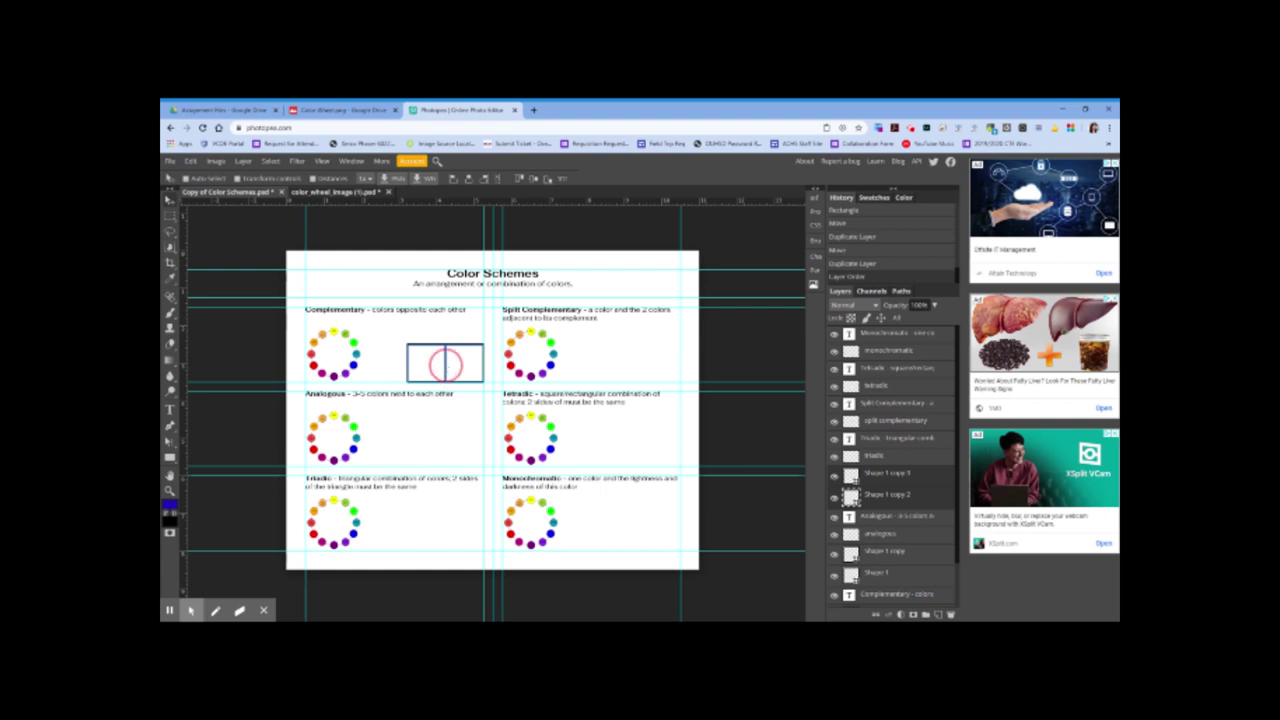
pyautogui.moveTo(446, 368); pyautogui.dragTo(446, 452)
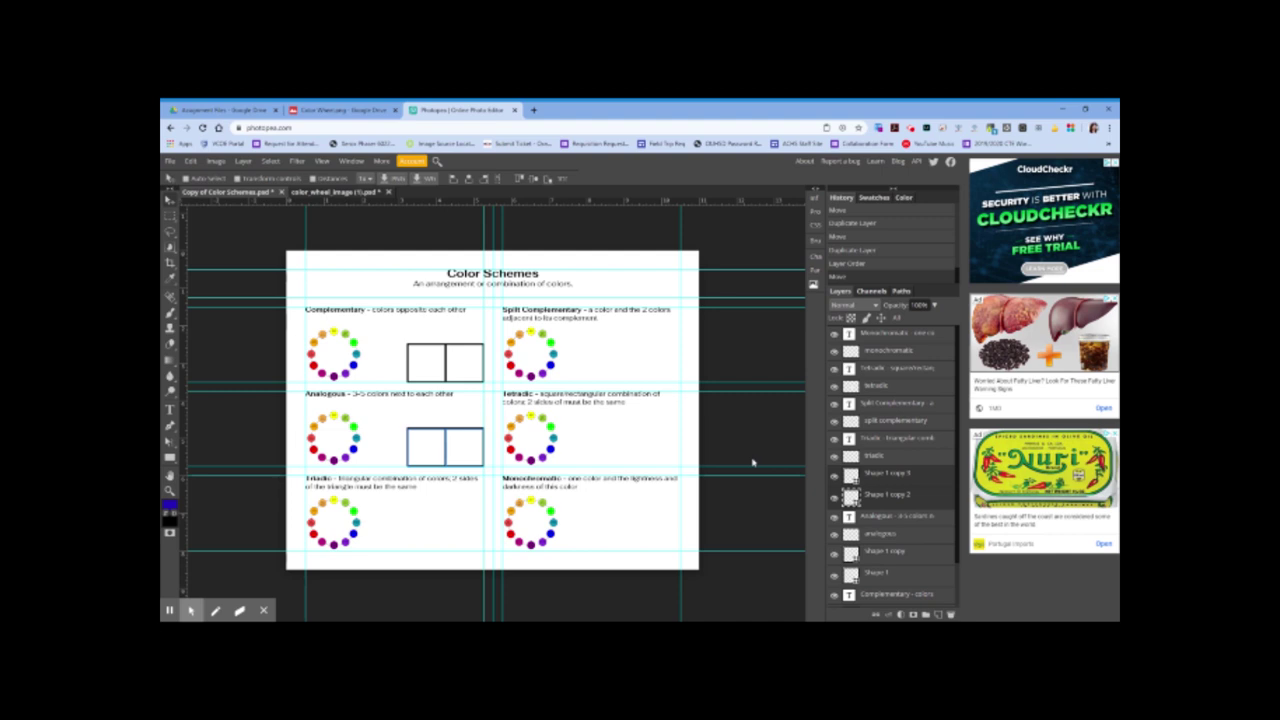
# - Duplicate the left Analogous square and place the copy directly to its left to make a row of three
pyautogui.click(907, 478)
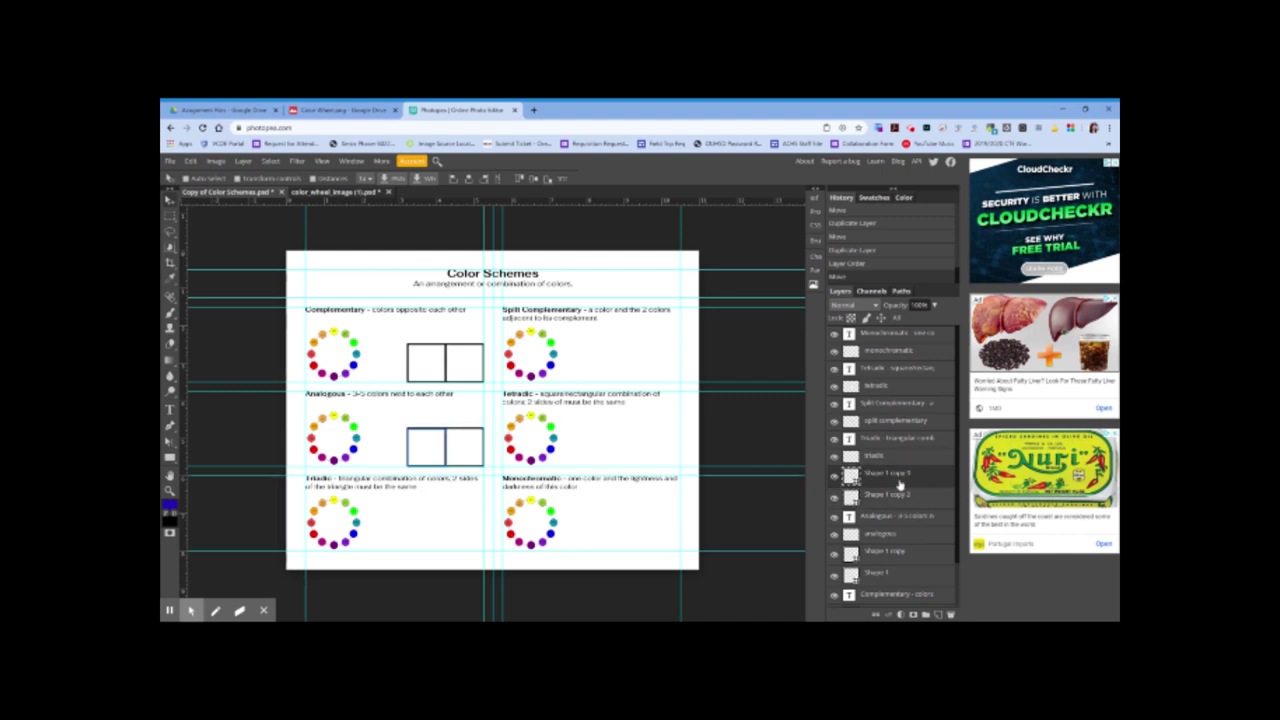
pyautogui.hotkey('ctrl', 'j')
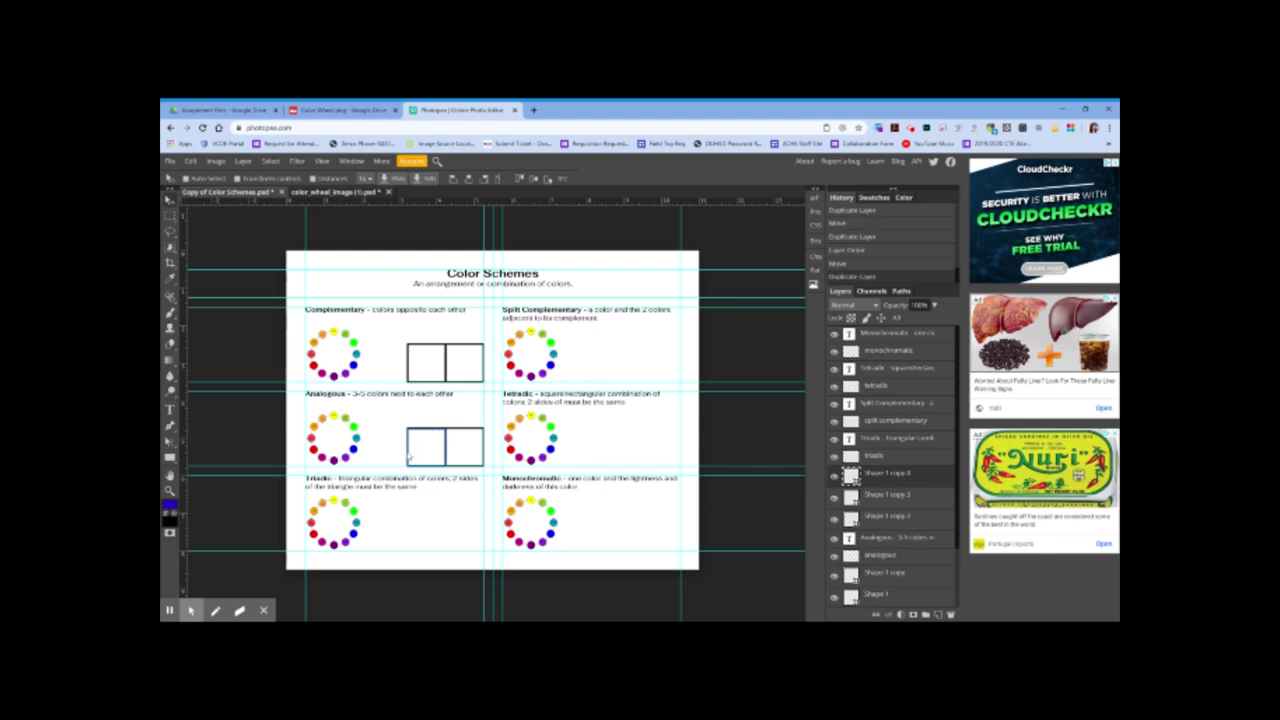
pyautogui.moveTo(408, 457); pyautogui.dragTo(370, 454)
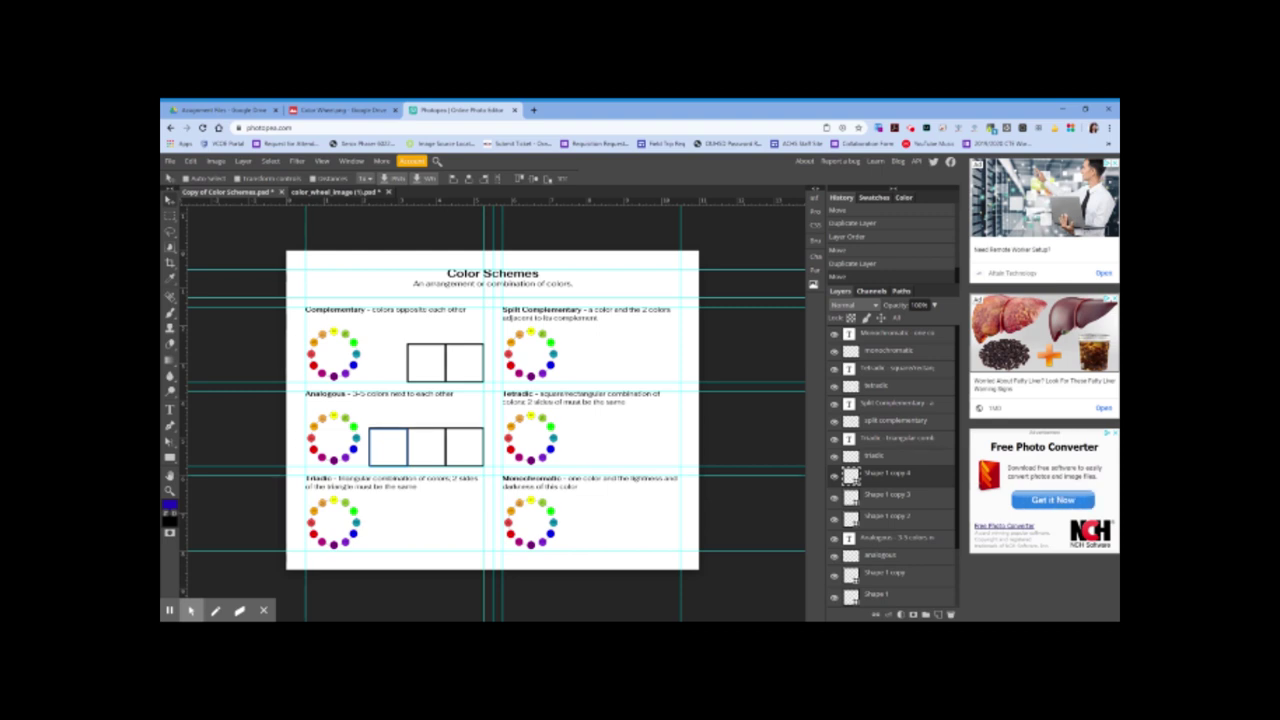
# - Duplicate the three Analogous squares, order the copies above the Triadic caption layer, and place them in the bottom-right corner of the Triadic cell
pyautogui.click(926, 523)
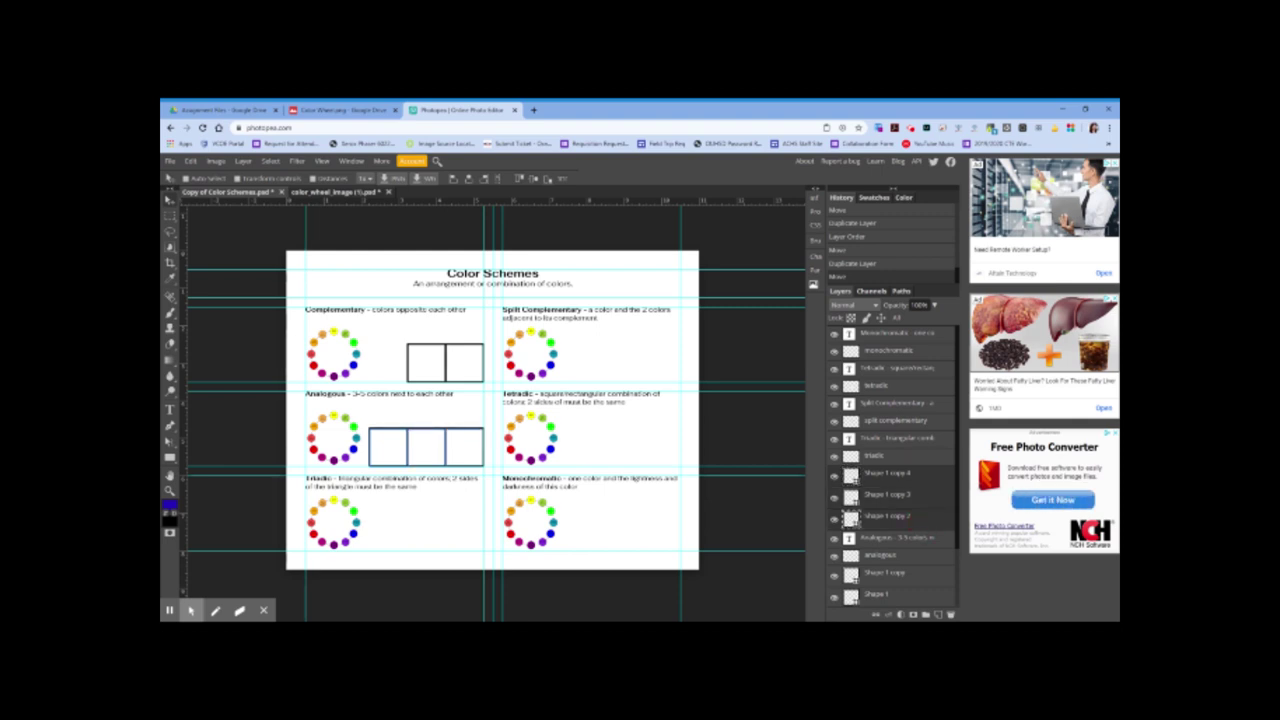
pyautogui.hotkey('ctrl', 'j')
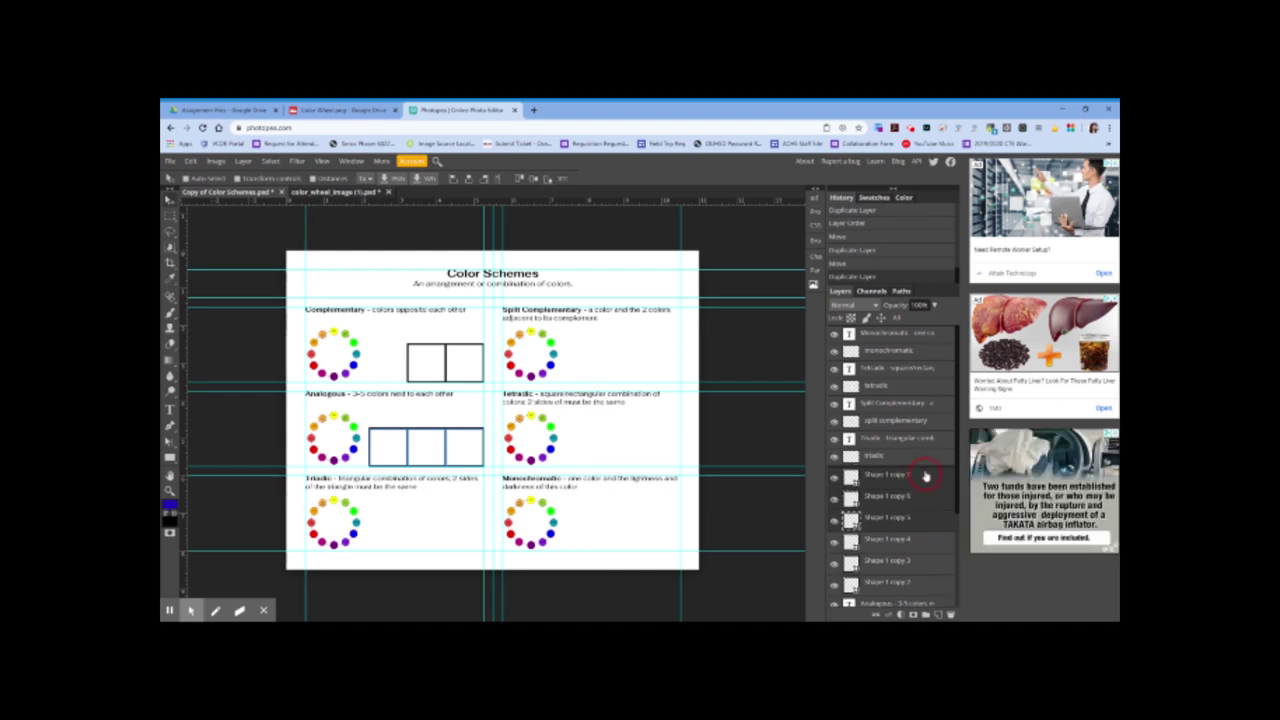
pyautogui.moveTo(926, 476); pyautogui.dragTo(924, 432)
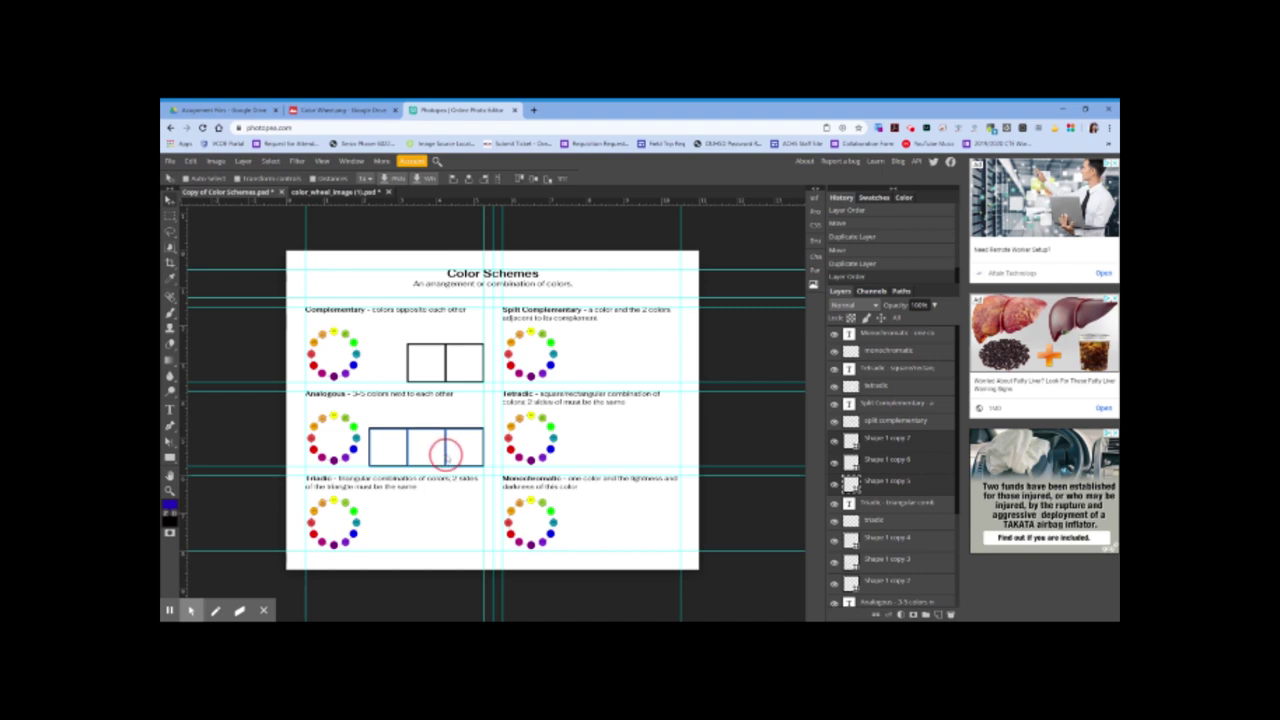
pyautogui.moveTo(446, 455); pyautogui.dragTo(444, 538)
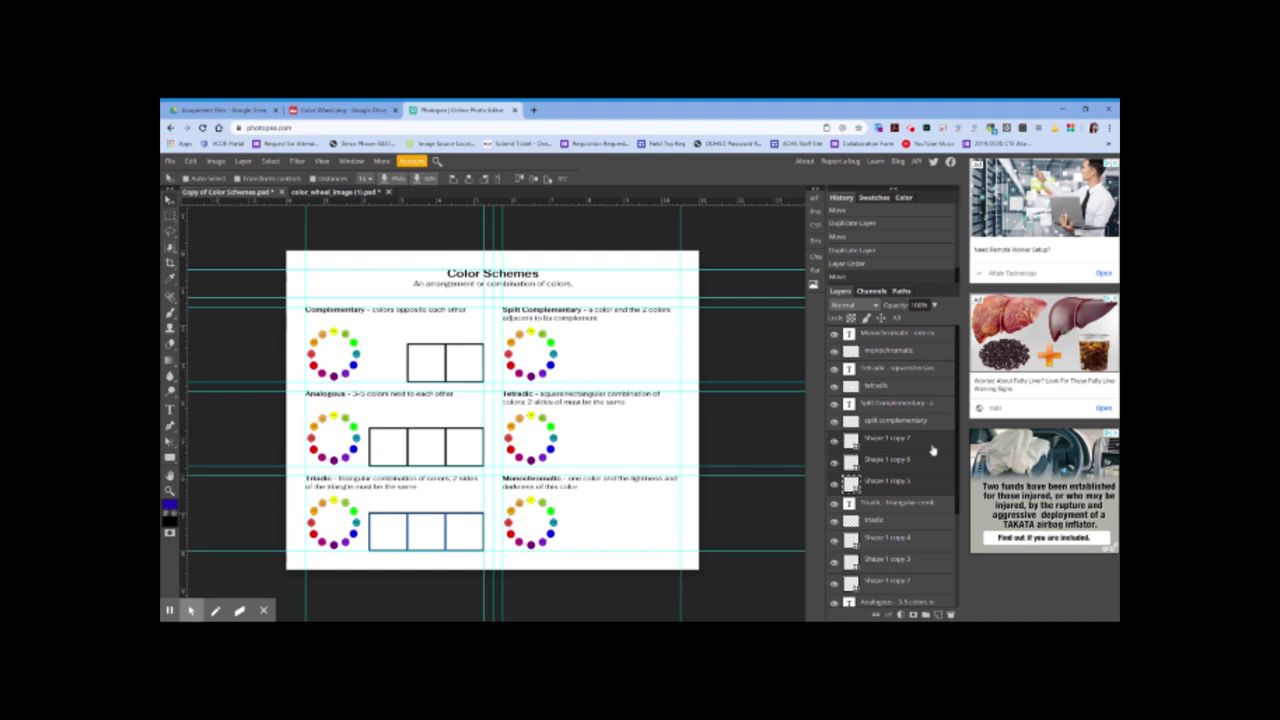
# - Duplicate the three Triadic squares, order the copies above the Split Complementary caption layer, and place them bottom-right in the Split Complementary cell
pyautogui.hotkey('ctrl', 'j')
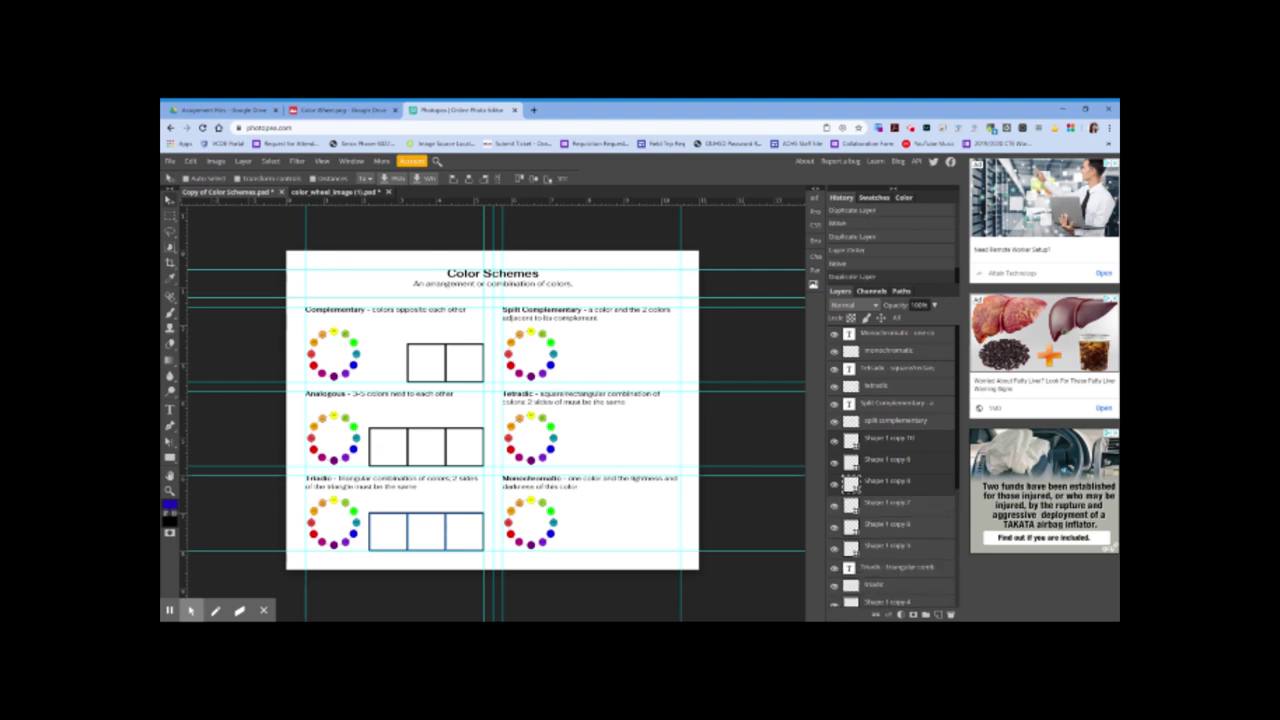
pyautogui.moveTo(932, 449); pyautogui.dragTo(929, 399)
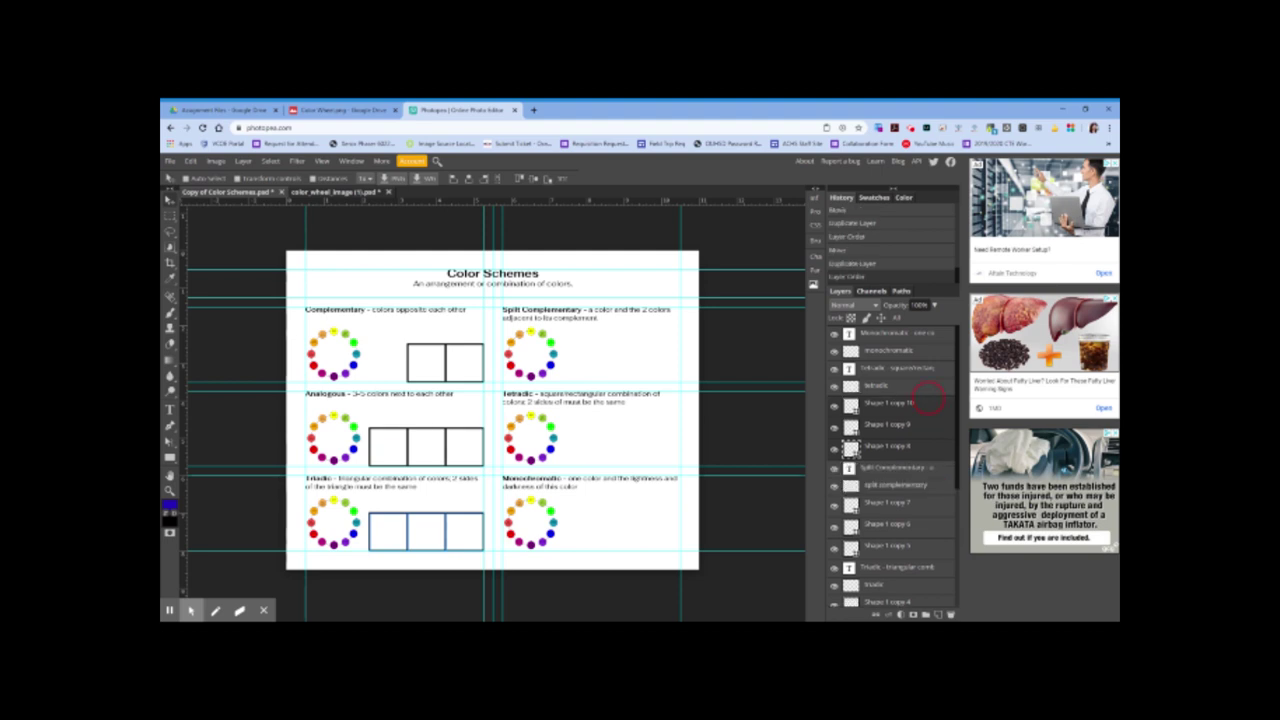
pyautogui.moveTo(466, 523); pyautogui.dragTo(447, 536)
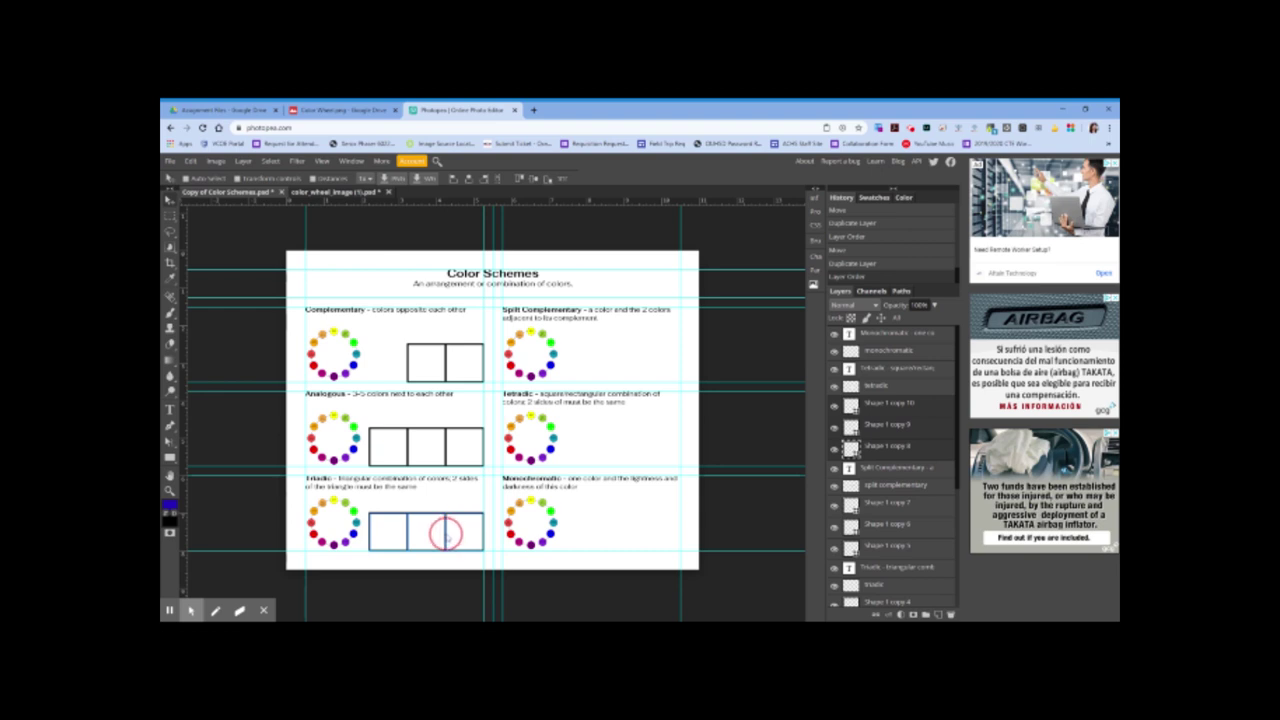
pyautogui.moveTo(447, 536); pyautogui.dragTo(644, 369)
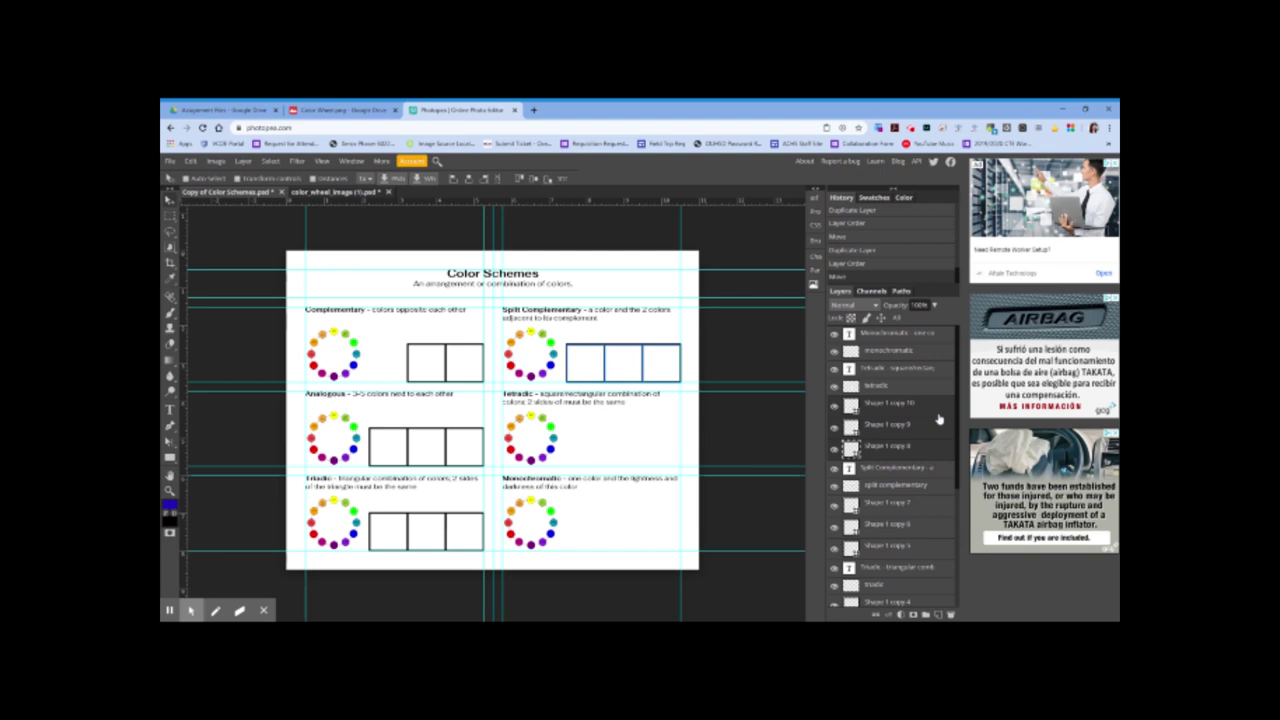
# - Duplicate the three Split Complementary squares, order the copies above the Monochromatic caption layer, and place them bottom-right in the Monochromatic cell
pyautogui.hotkey('ctrl', 'j')
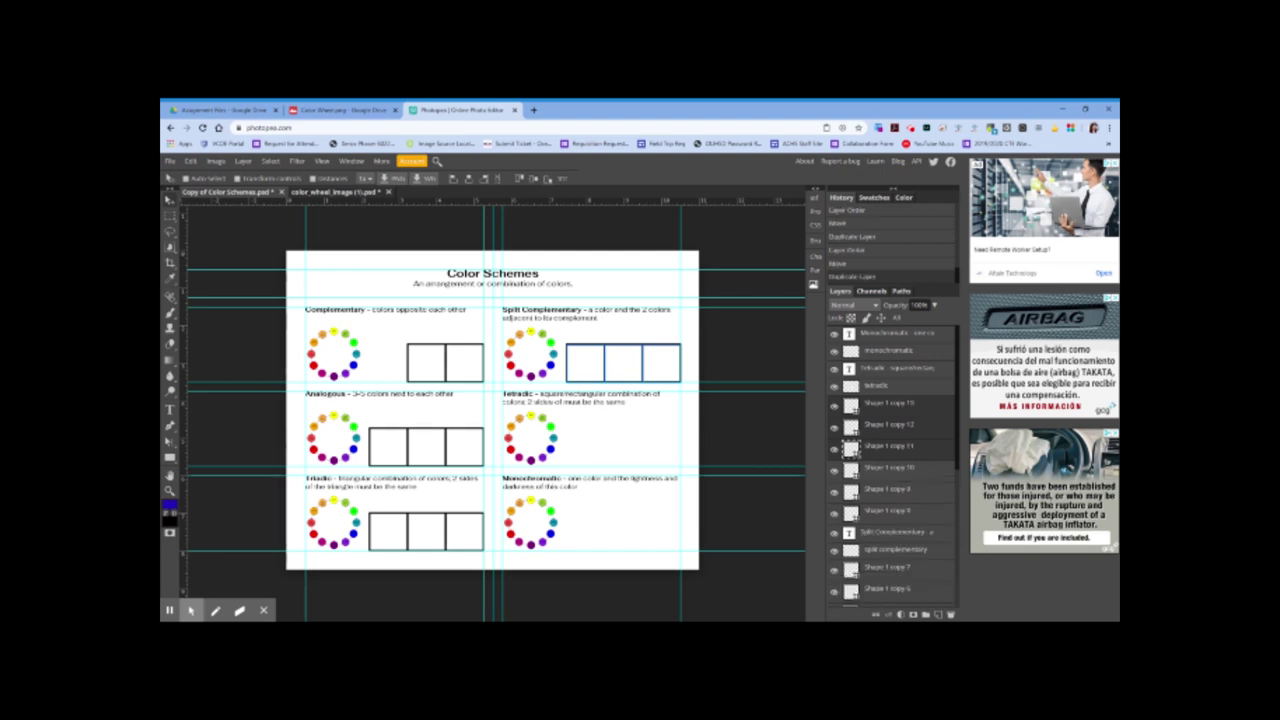
pyautogui.moveTo(939, 419); pyautogui.dragTo(934, 332)
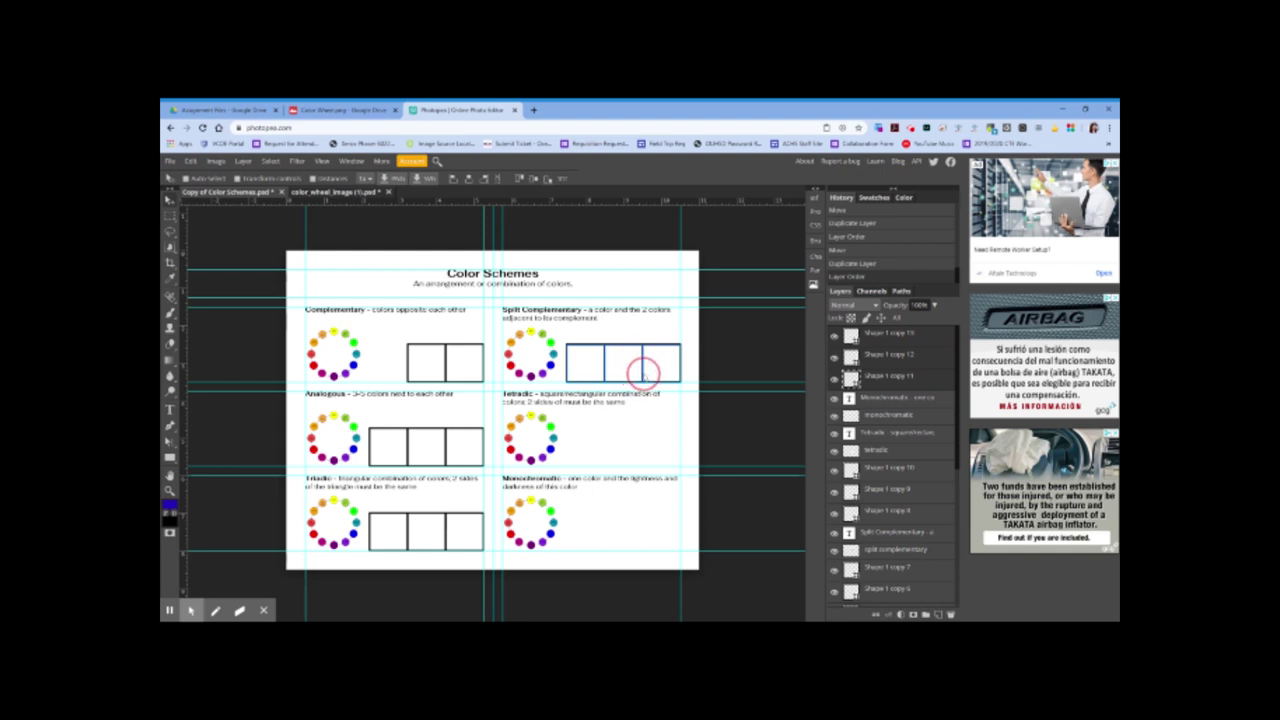
pyautogui.moveTo(643, 373); pyautogui.dragTo(644, 543)
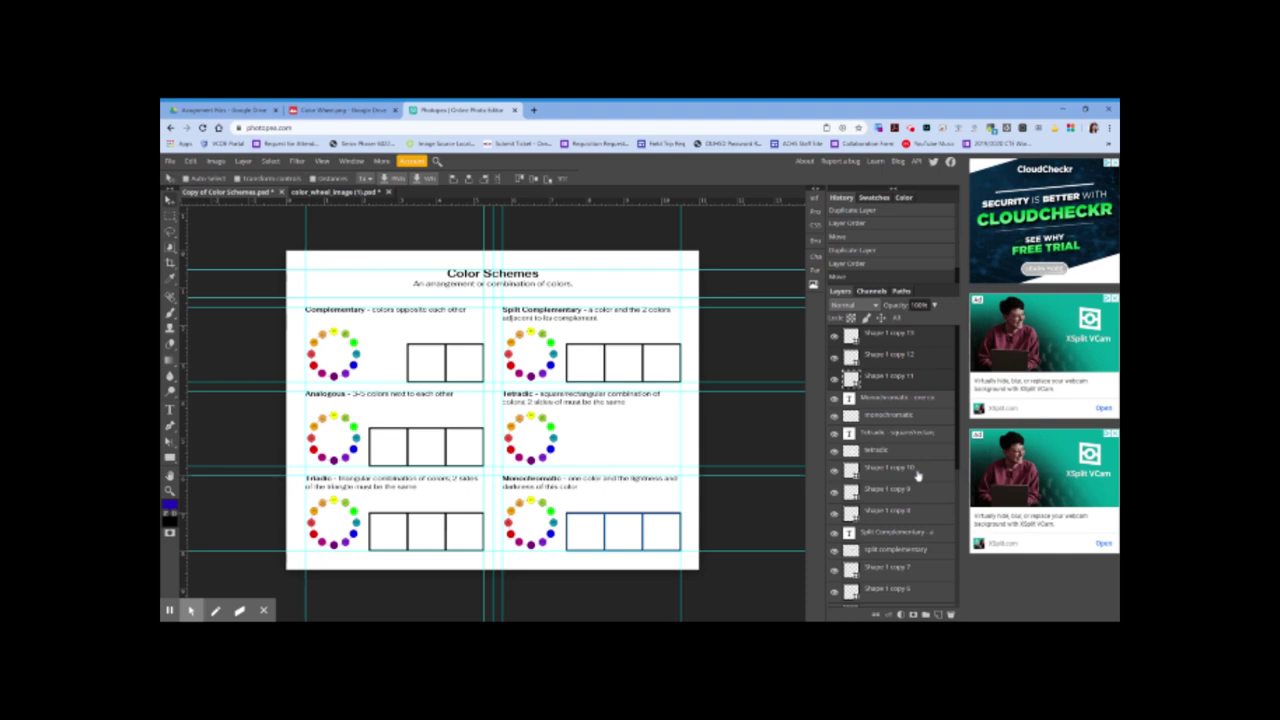
# - Draw a smaller unfilled square above the Tetradic caption layer and place it in the bottom-right corner of the Tetradic cell
pyautogui.click(905, 432)
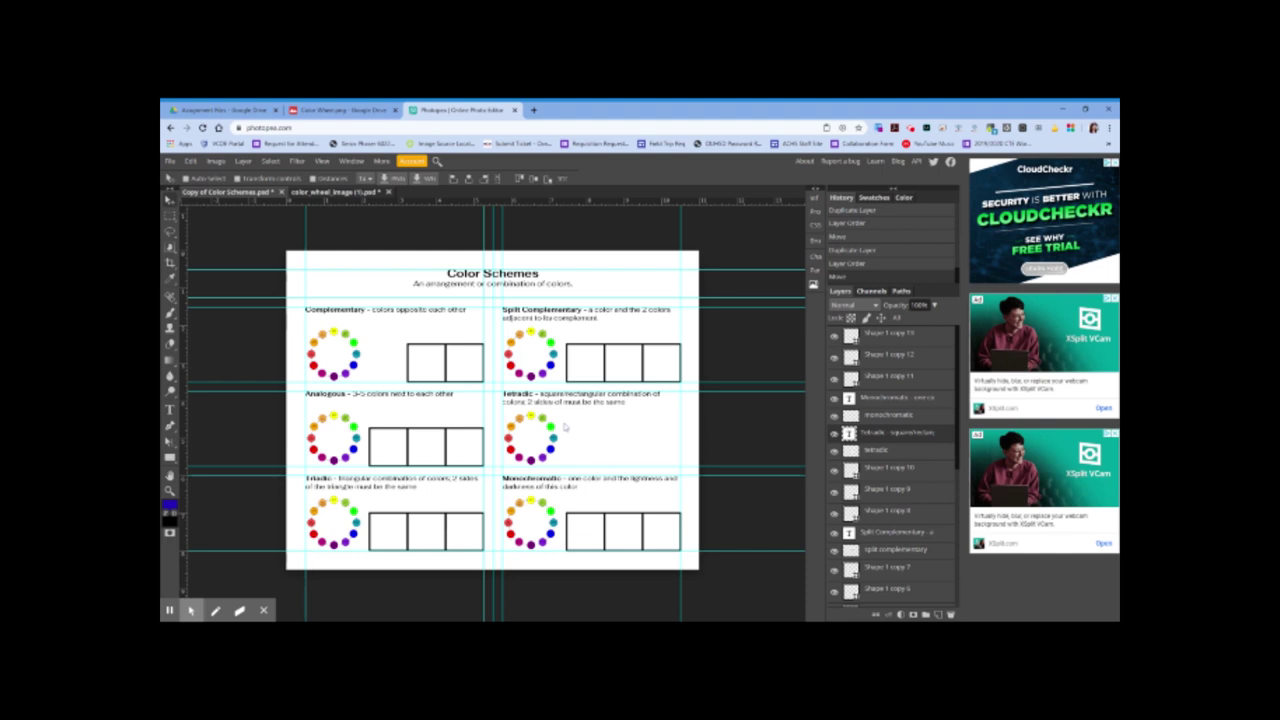
pyautogui.click(170, 458)
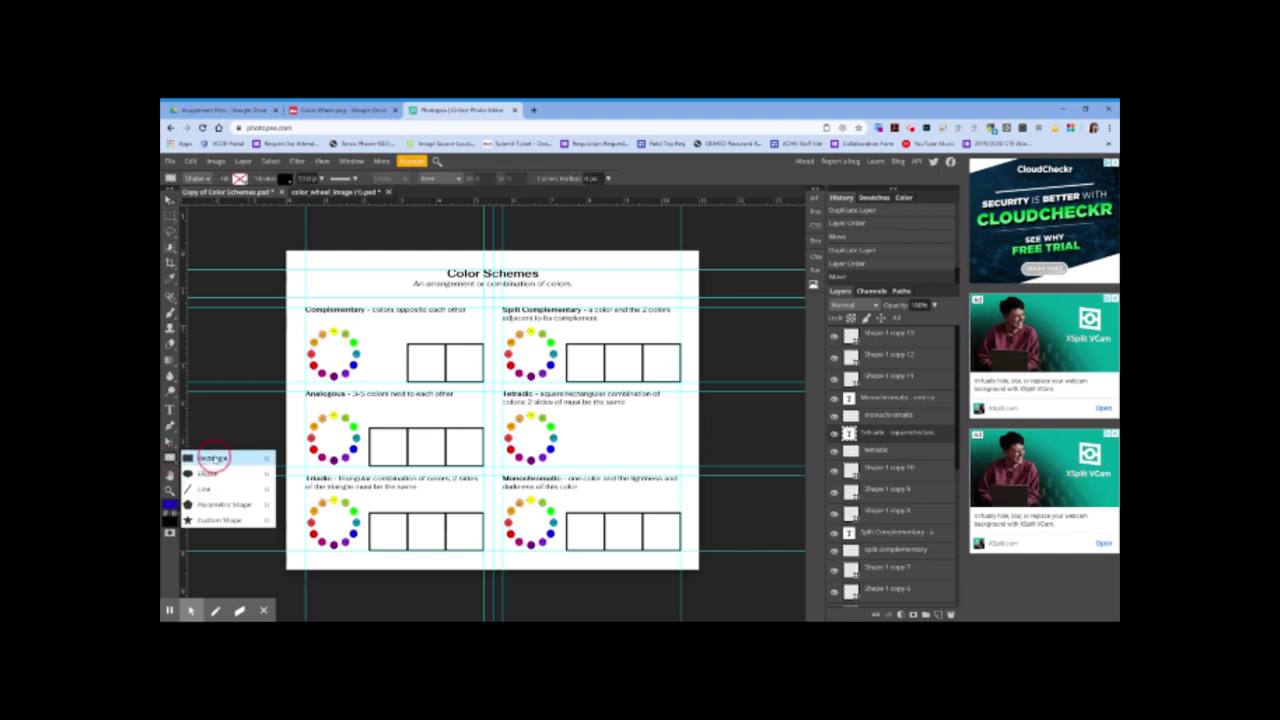
pyautogui.click(210, 458)
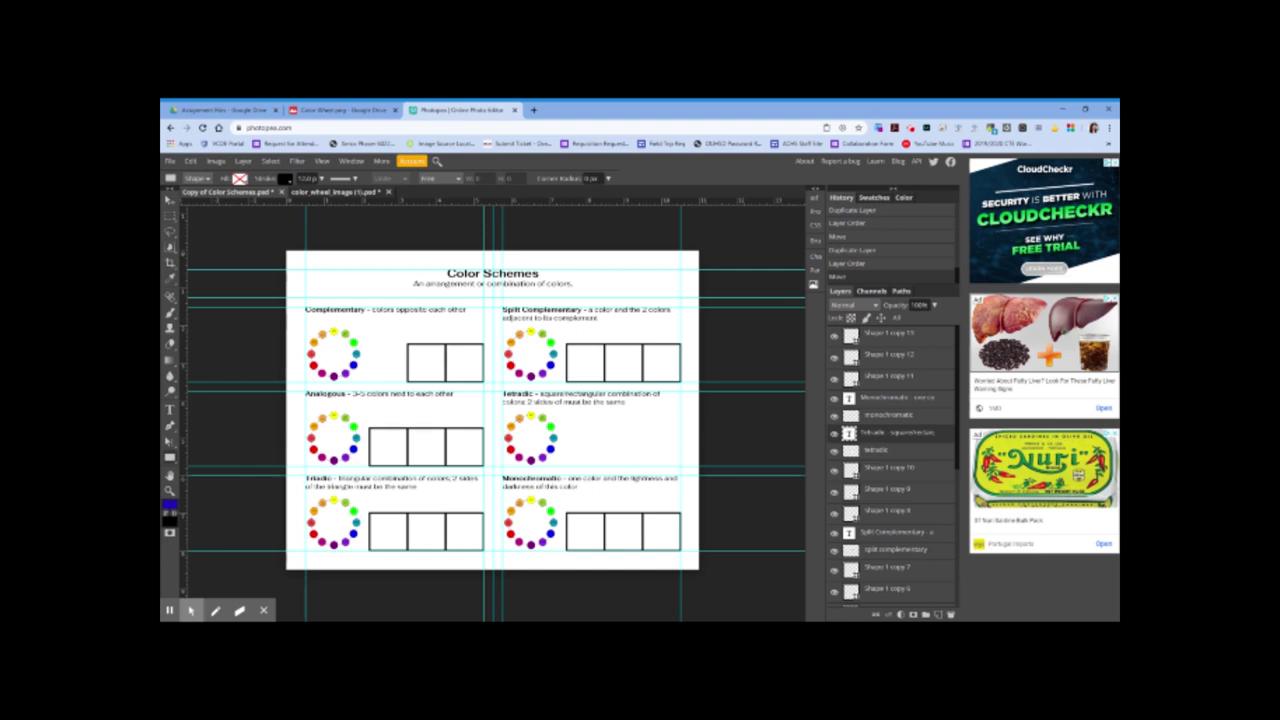
pyautogui.moveTo(591, 418); pyautogui.dragTo(623, 440)
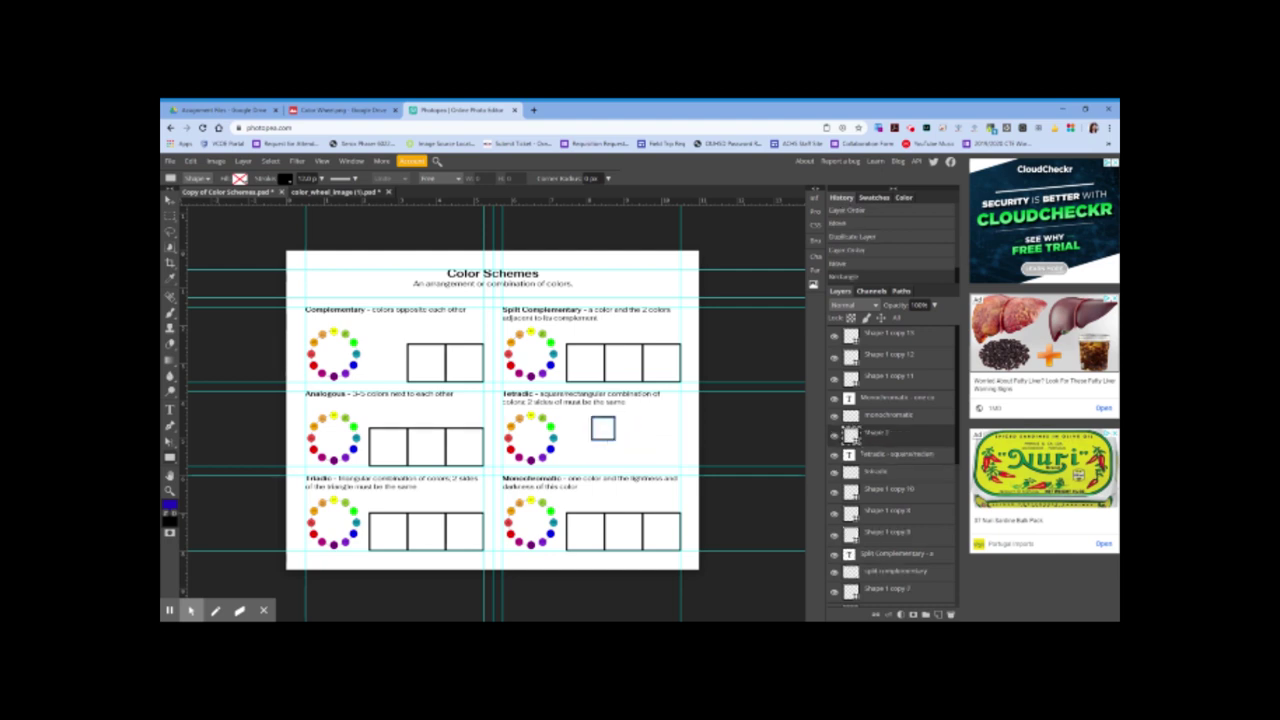
pyautogui.click(170, 199)
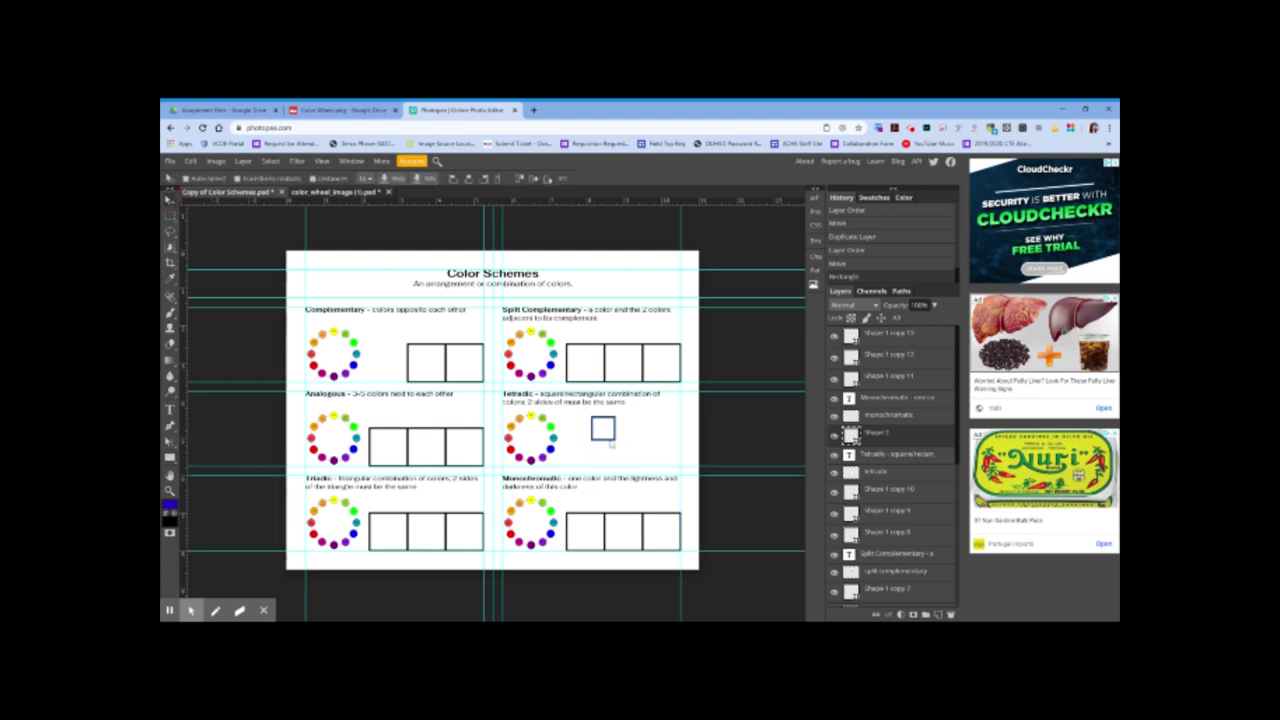
pyautogui.moveTo(616, 430); pyautogui.dragTo(681, 459)
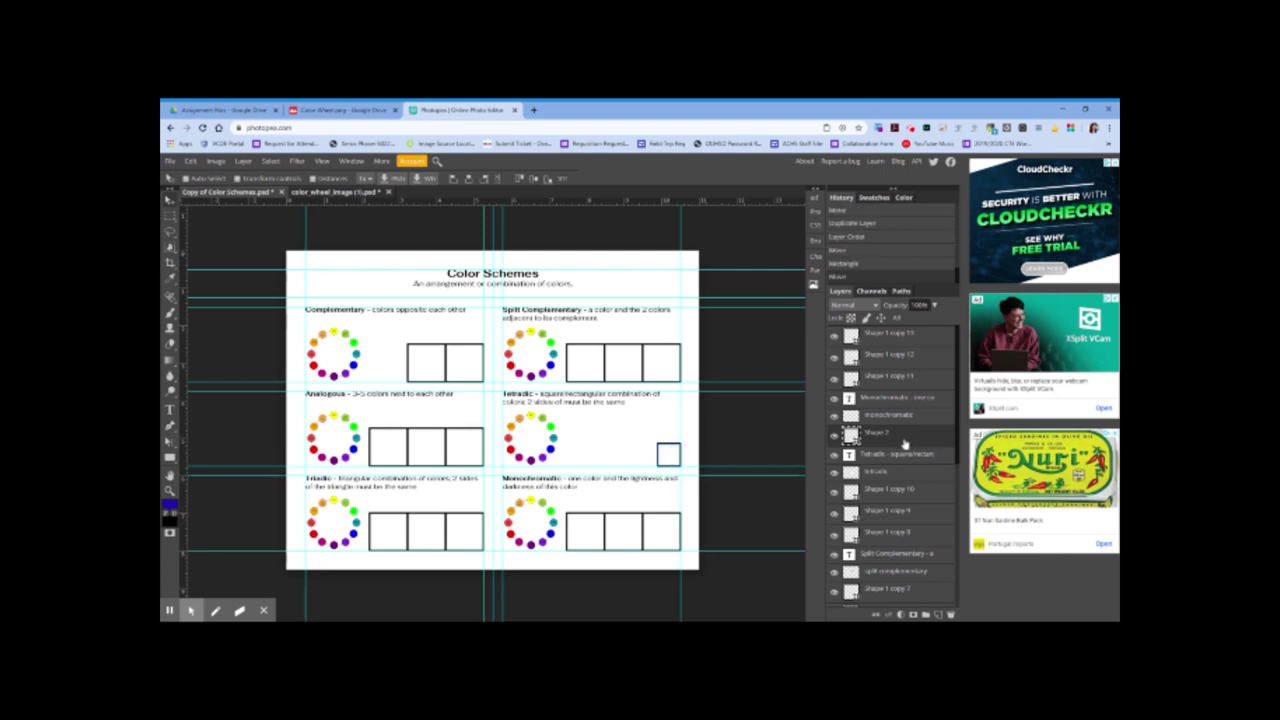
# - Duplicate the small Tetradic square to its left, and duplicate the pair directly above to form a two-by-two grid
pyautogui.hotkey('ctrl', 'j')
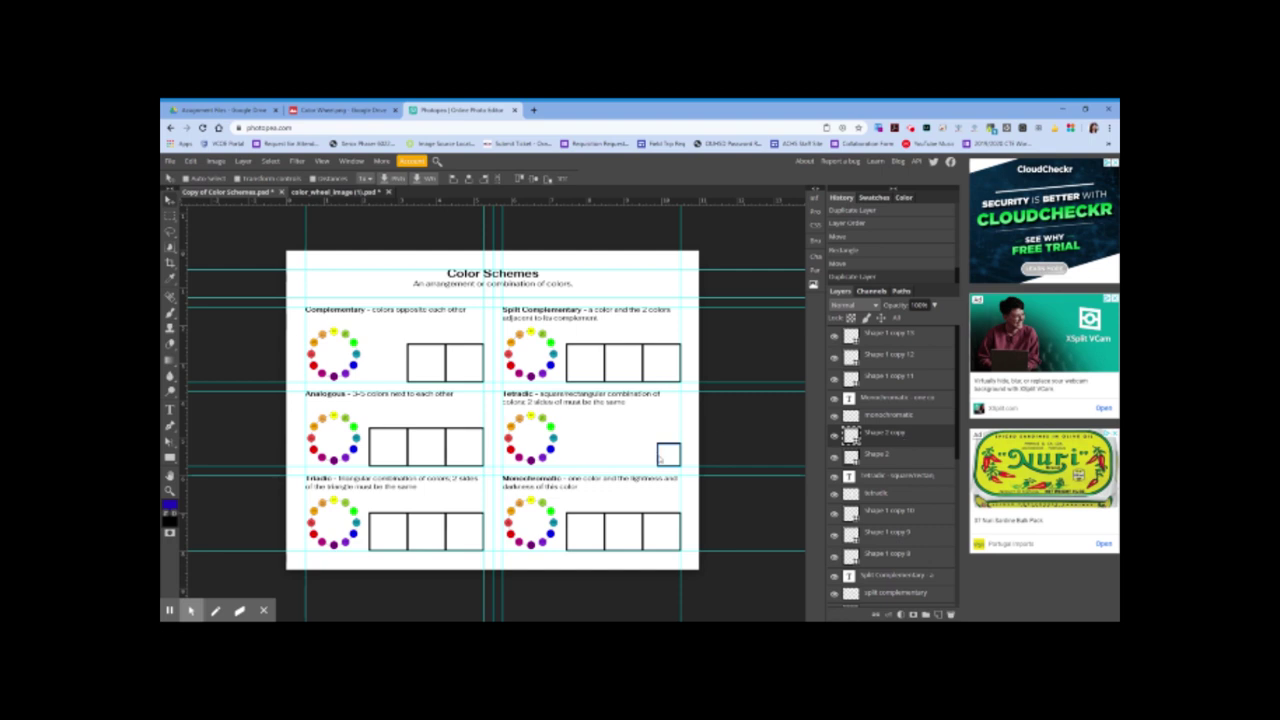
pyautogui.moveTo(659, 459); pyautogui.dragTo(637, 456)
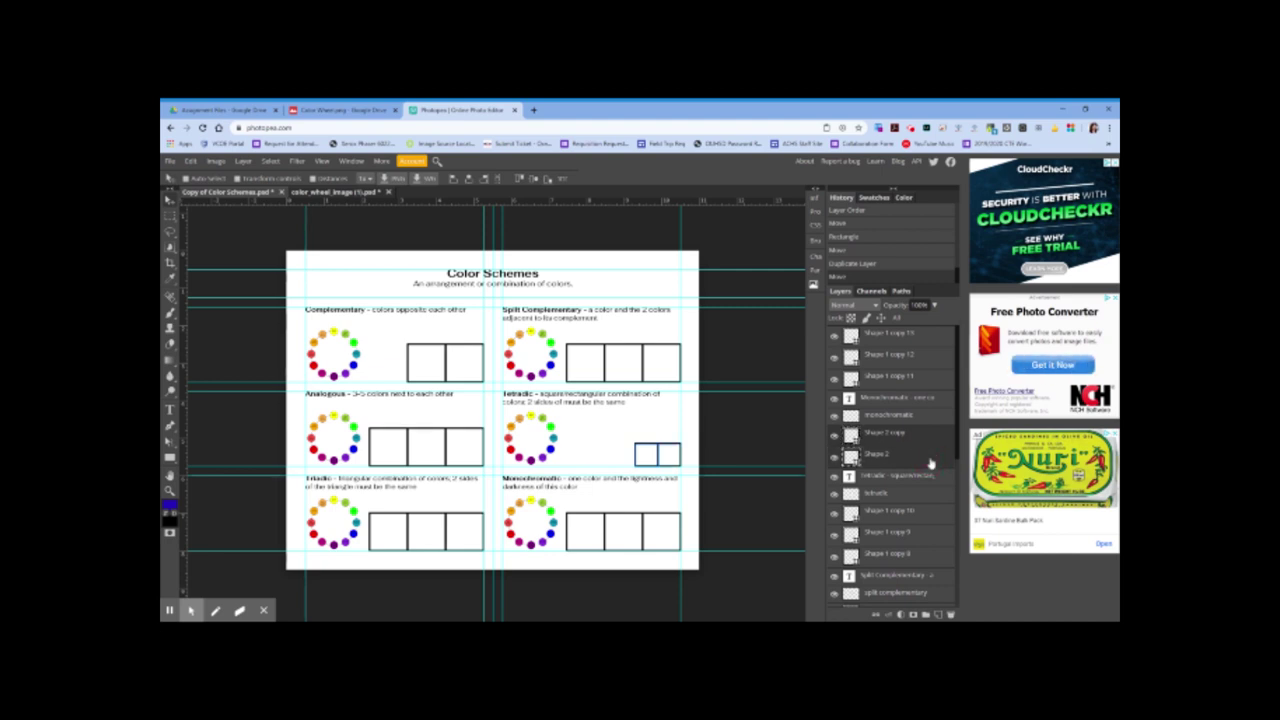
pyautogui.hotkey('ctrl', 'j')
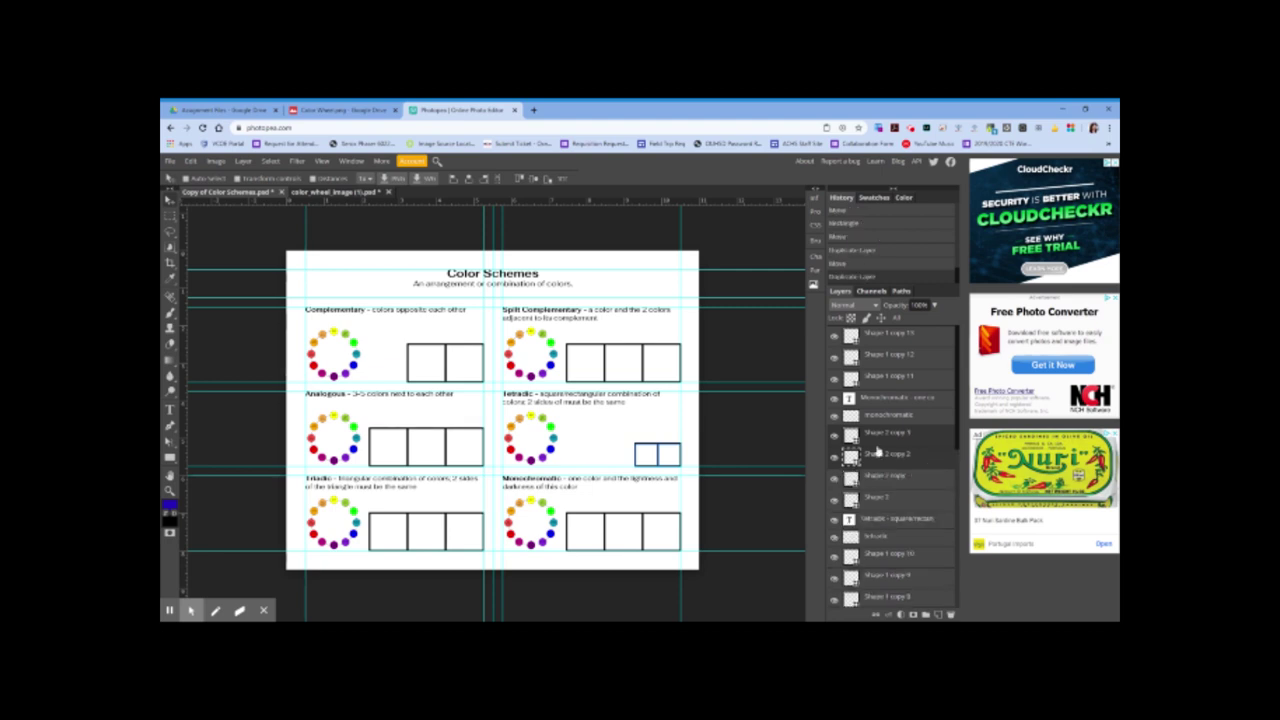
pyautogui.moveTo(659, 455); pyautogui.dragTo(659, 430)
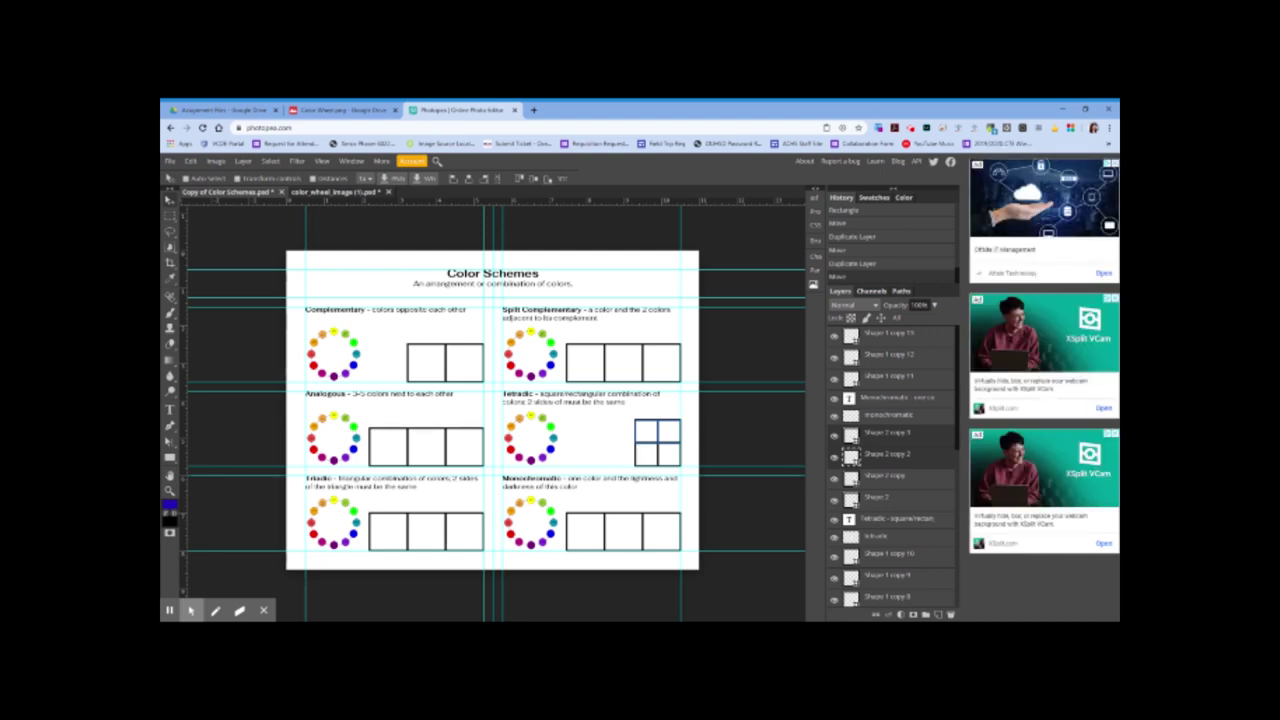
# - Check which of the two Complementary squares belongs to each of the layers Shape 1 and Shape 1 copy
pyautogui.scroll(-5, 911, 467)
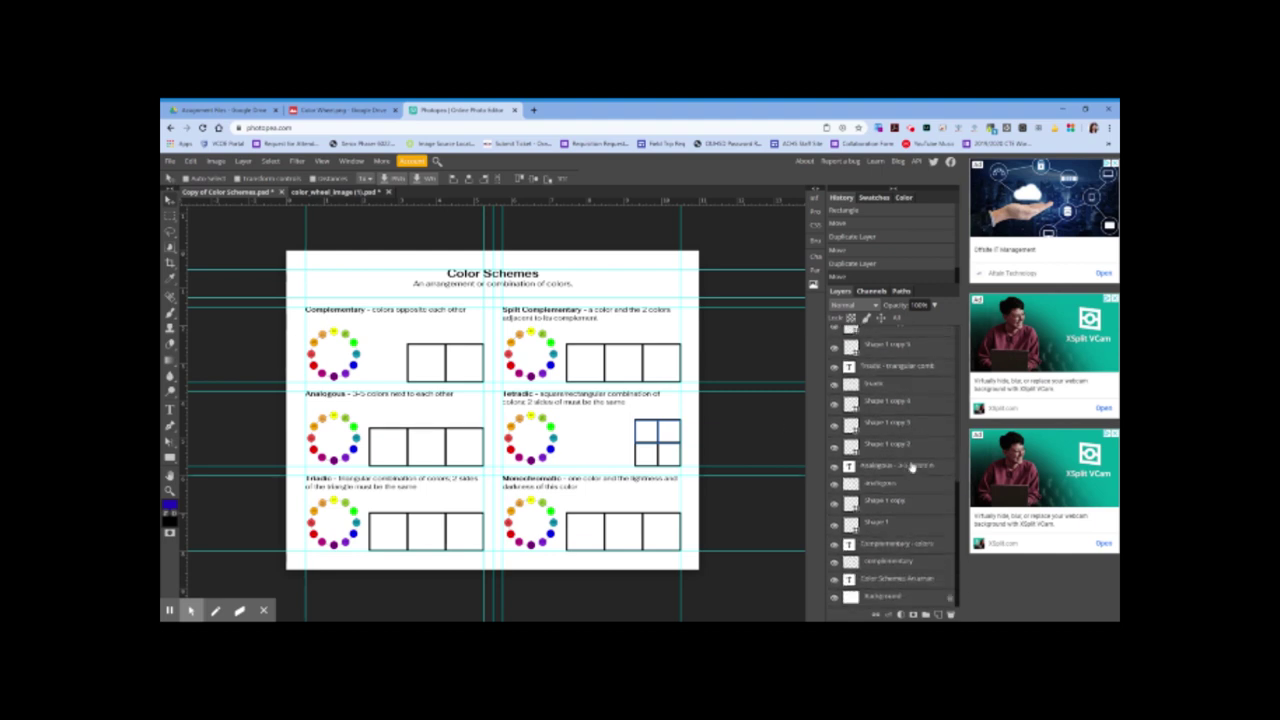
pyautogui.click(906, 528)
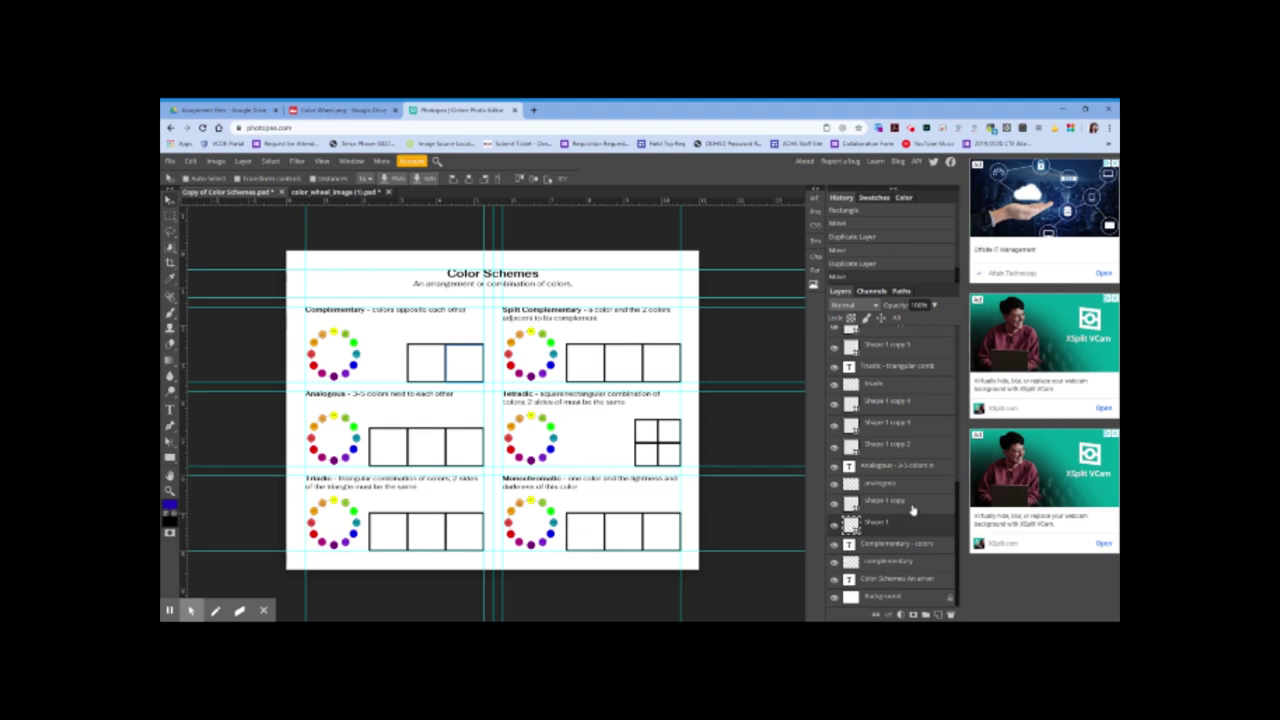
pyautogui.click(911, 509)
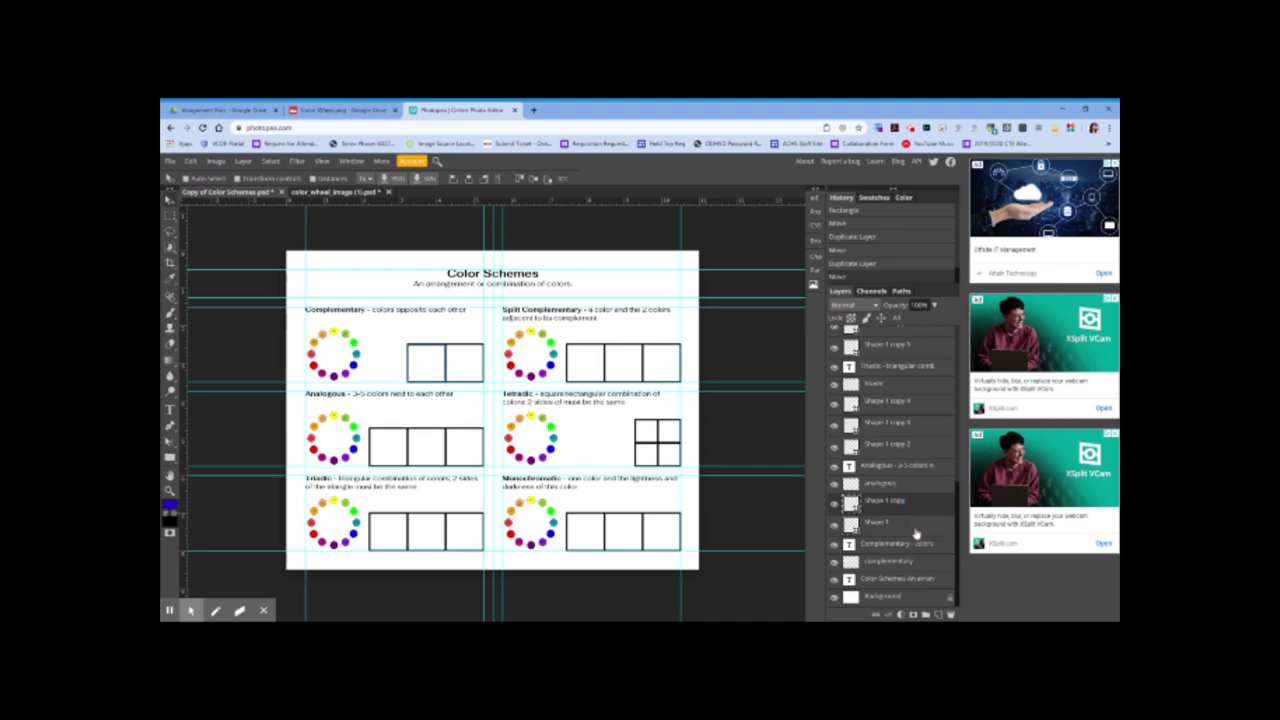
pyautogui.click(915, 530)
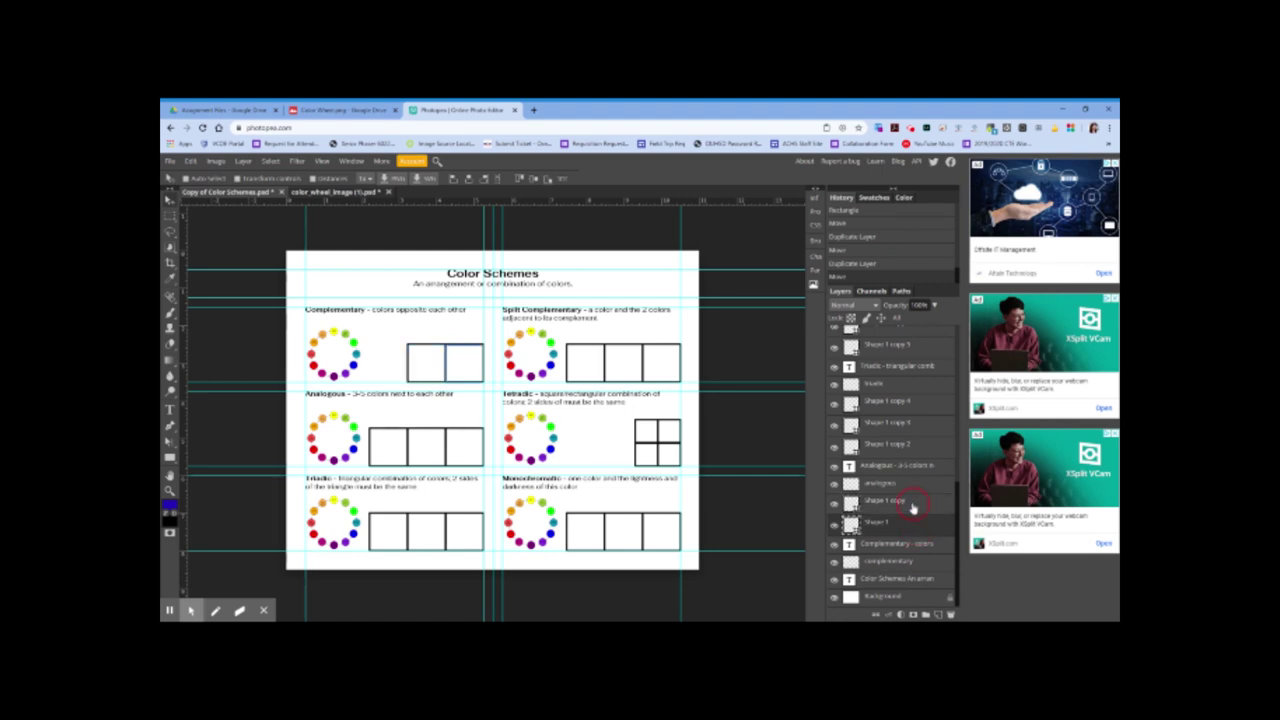
pyautogui.click(911, 509)
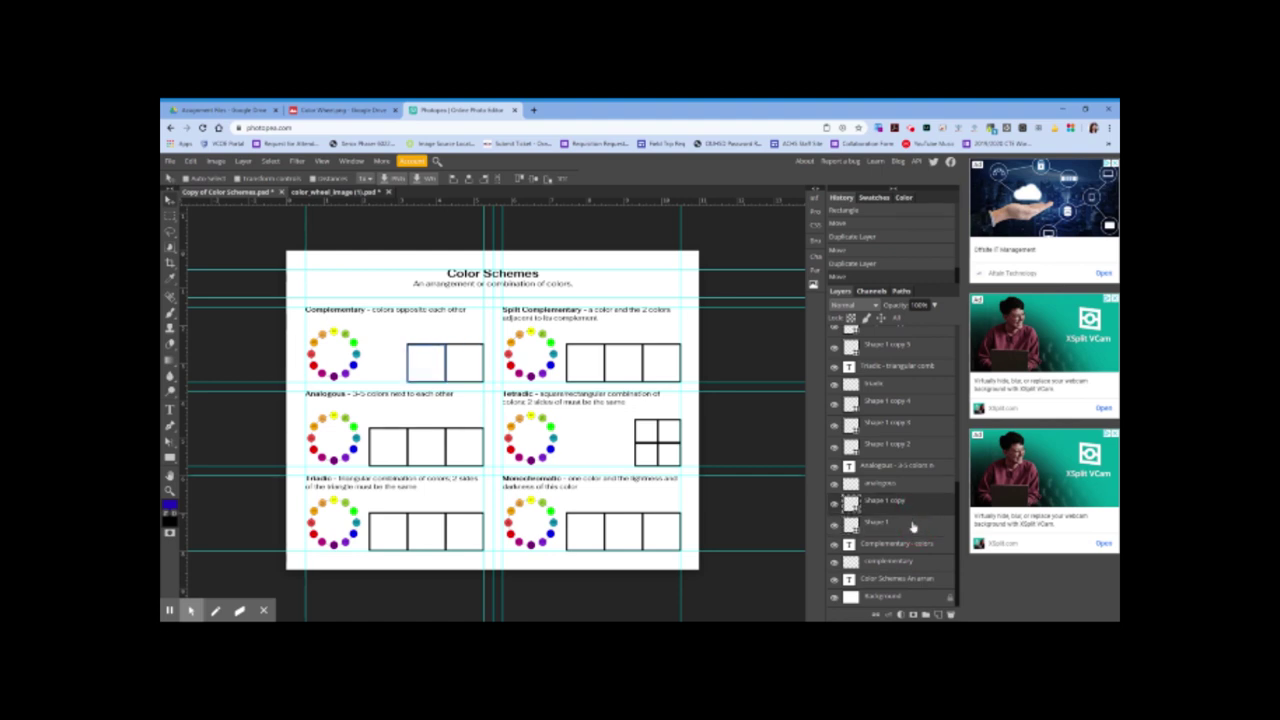
pyautogui.click(912, 524)
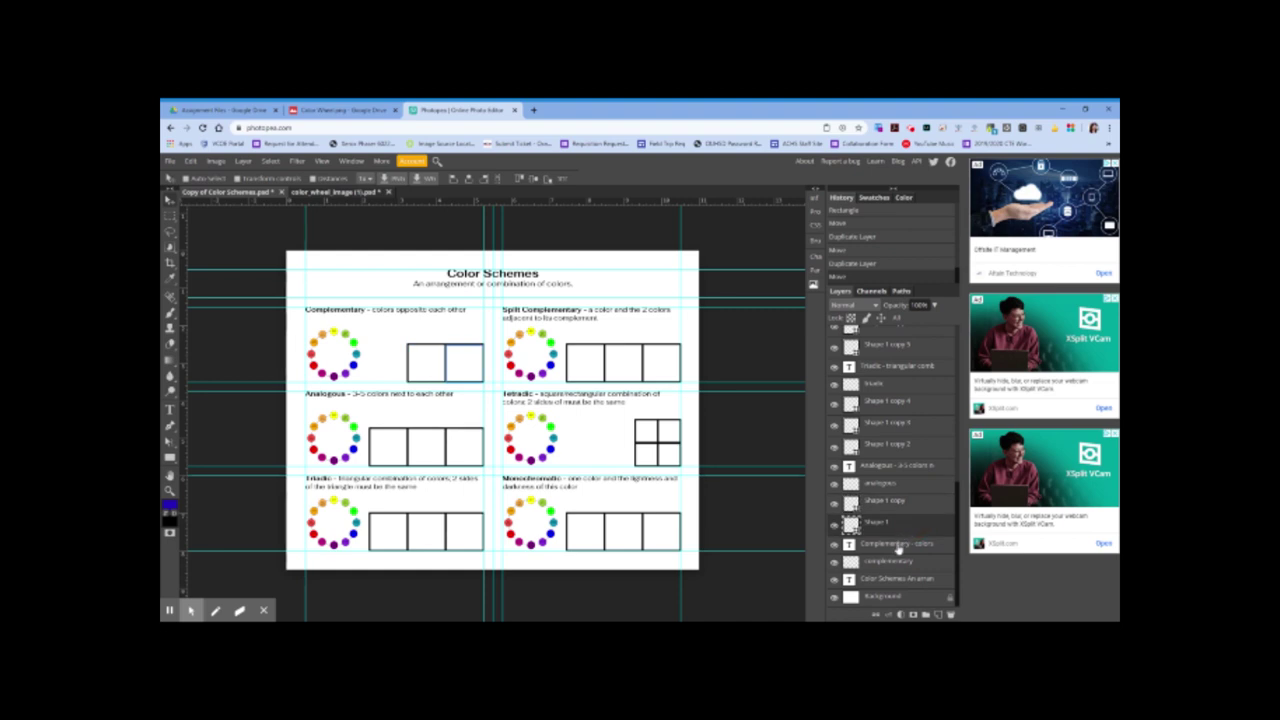
# - Draw a straight vertical black Pen line from the yellow circle to the violet circle in the Complementary wheel, above its caption layer
pyautogui.click(896, 546)
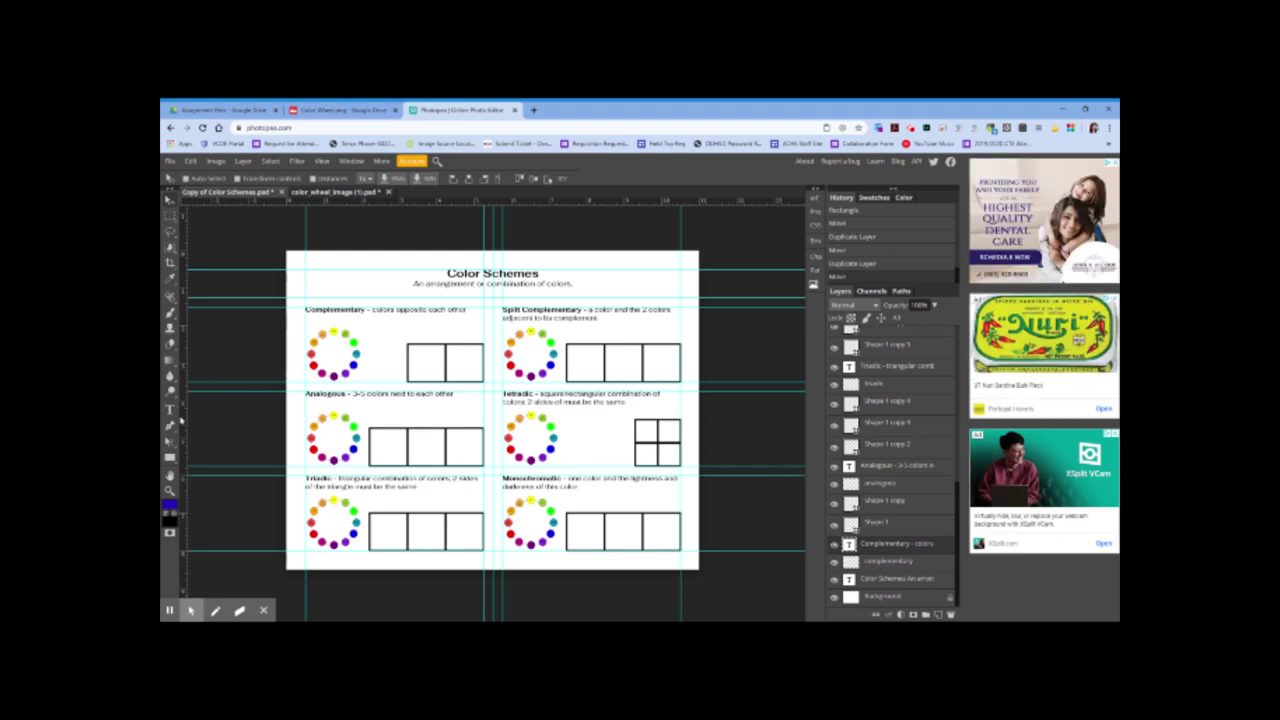
pyautogui.click(170, 427)
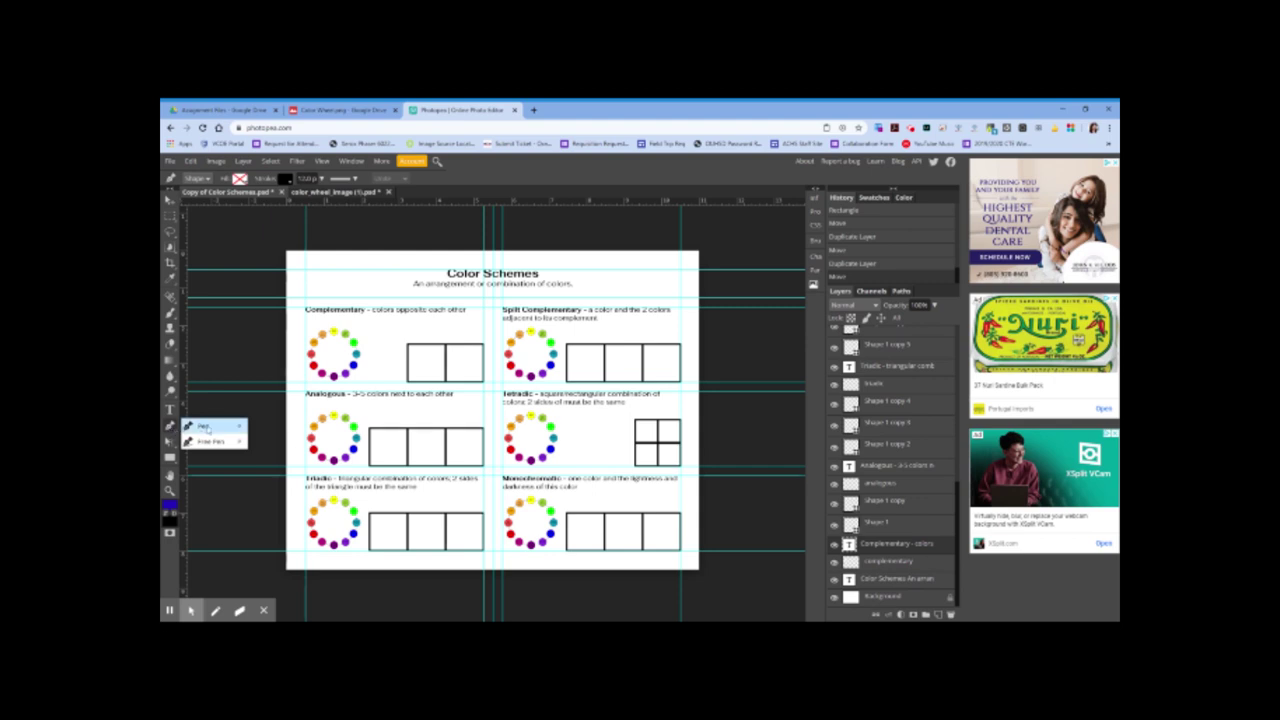
pyautogui.click(207, 428)
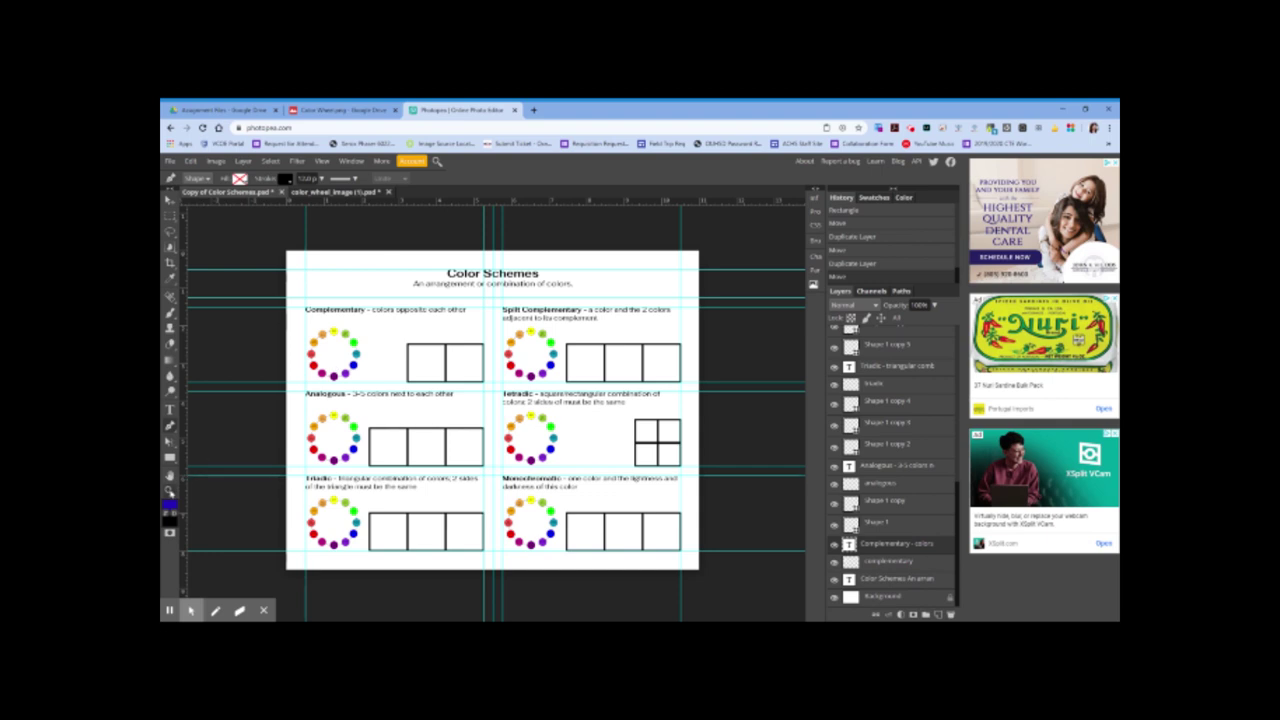
pyautogui.click(169, 490)
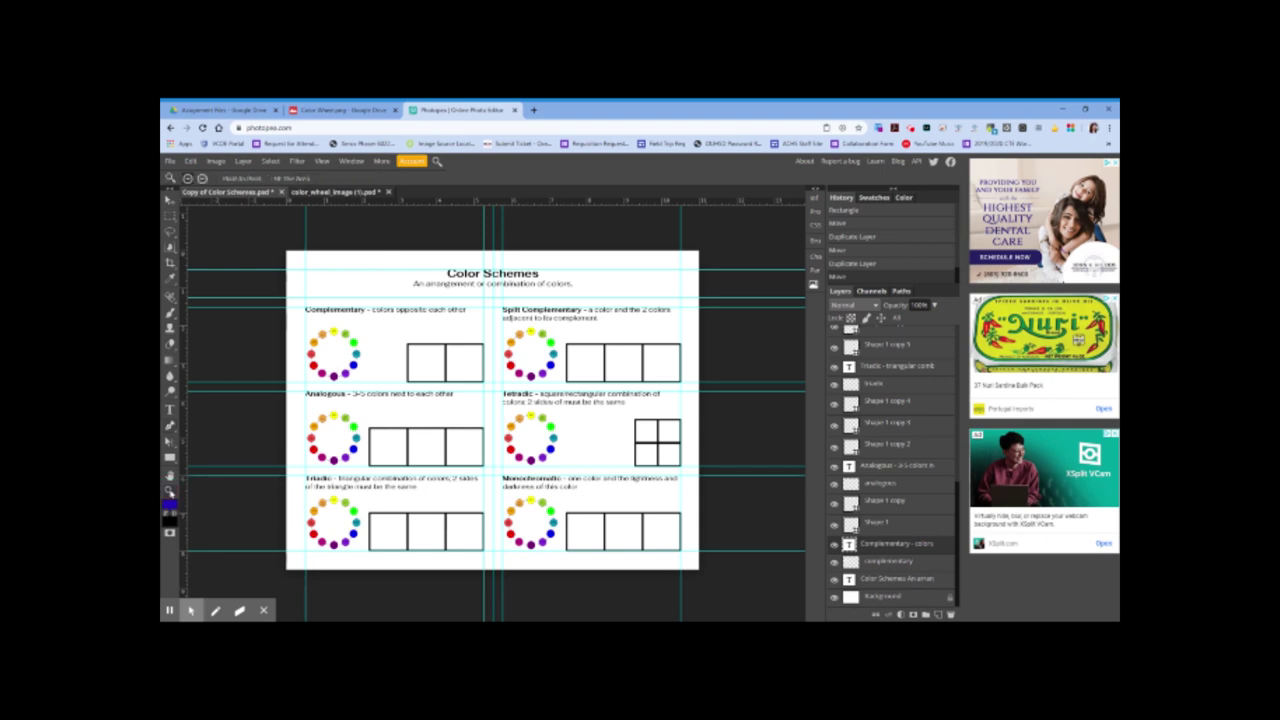
pyautogui.click(350, 354)
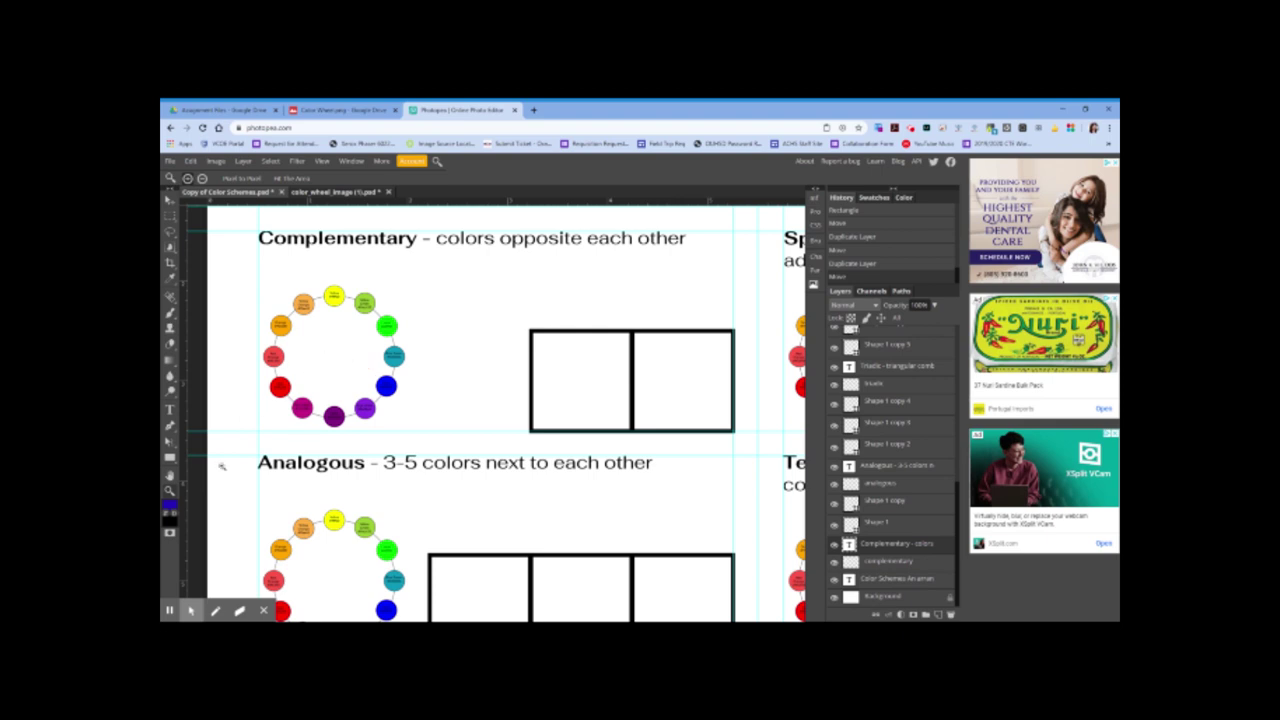
pyautogui.click(170, 426)
pyautogui.click(204, 427)
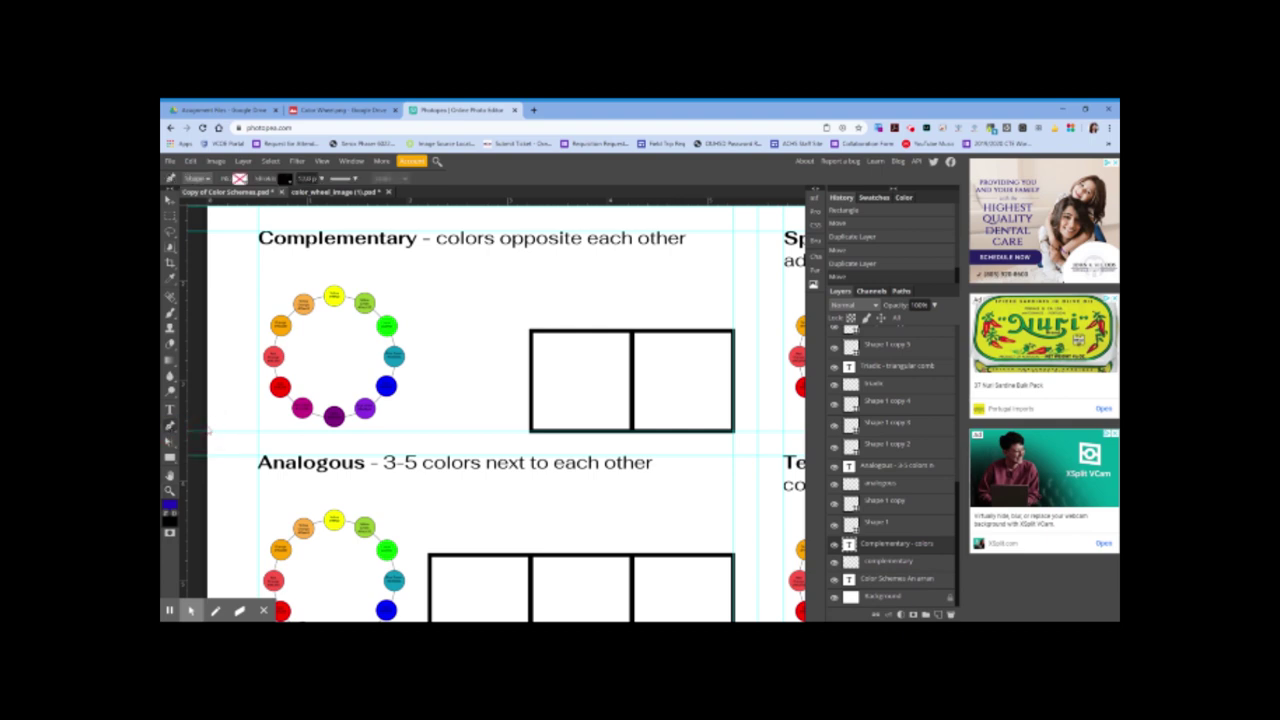
pyautogui.click(336, 311)
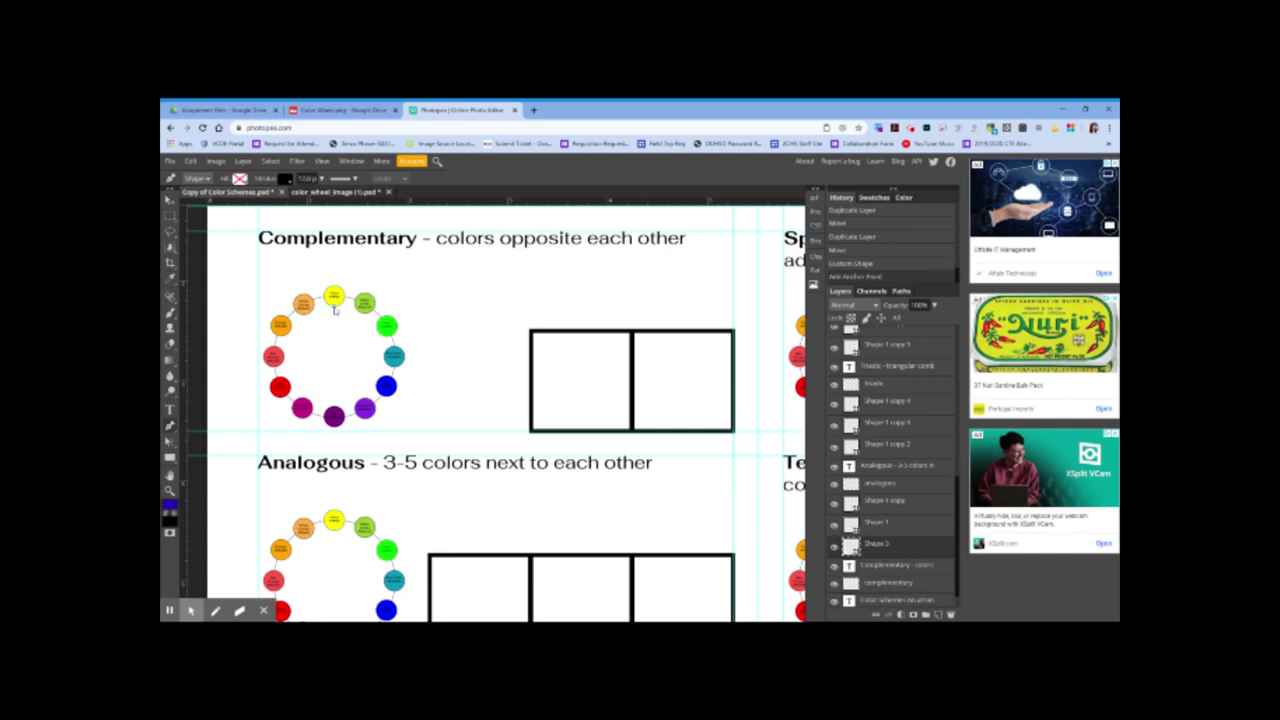
pyautogui.click(335, 412)
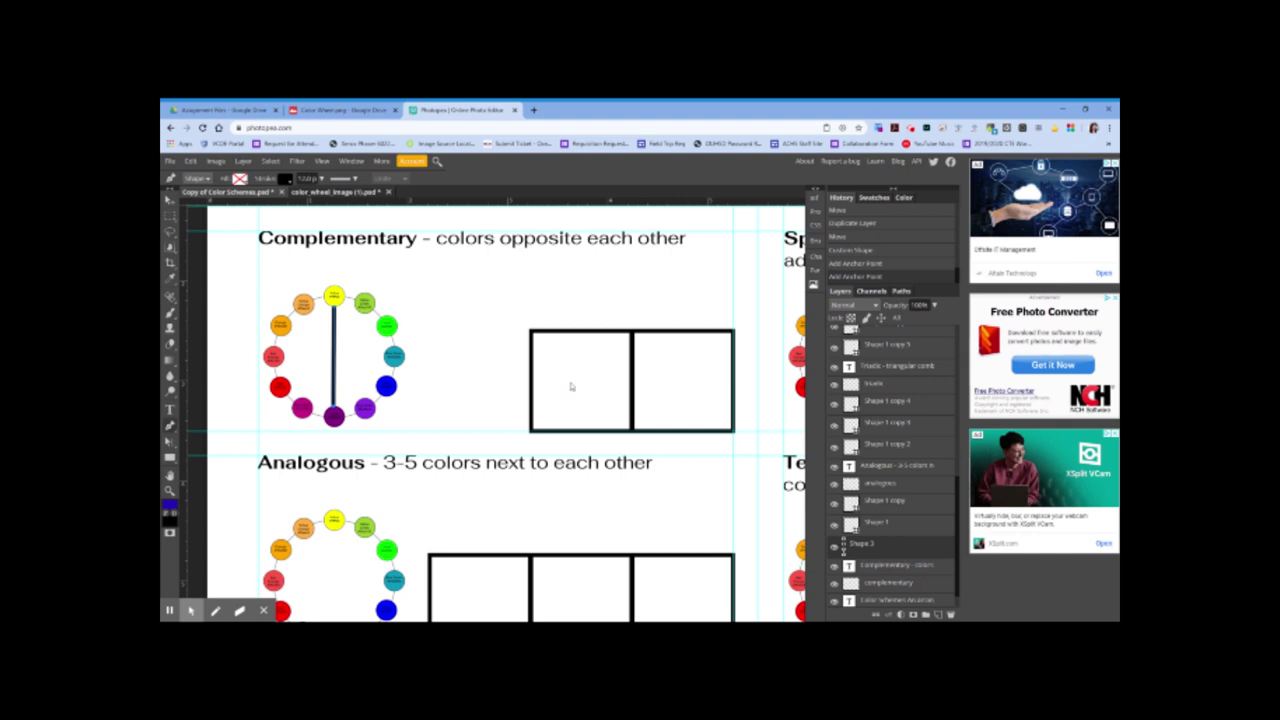
# - Consult the Color Wheel reference image and fill the left Complementary square with solid yellow (RGB 255, 255, 0)
pyautogui.click(885, 502)
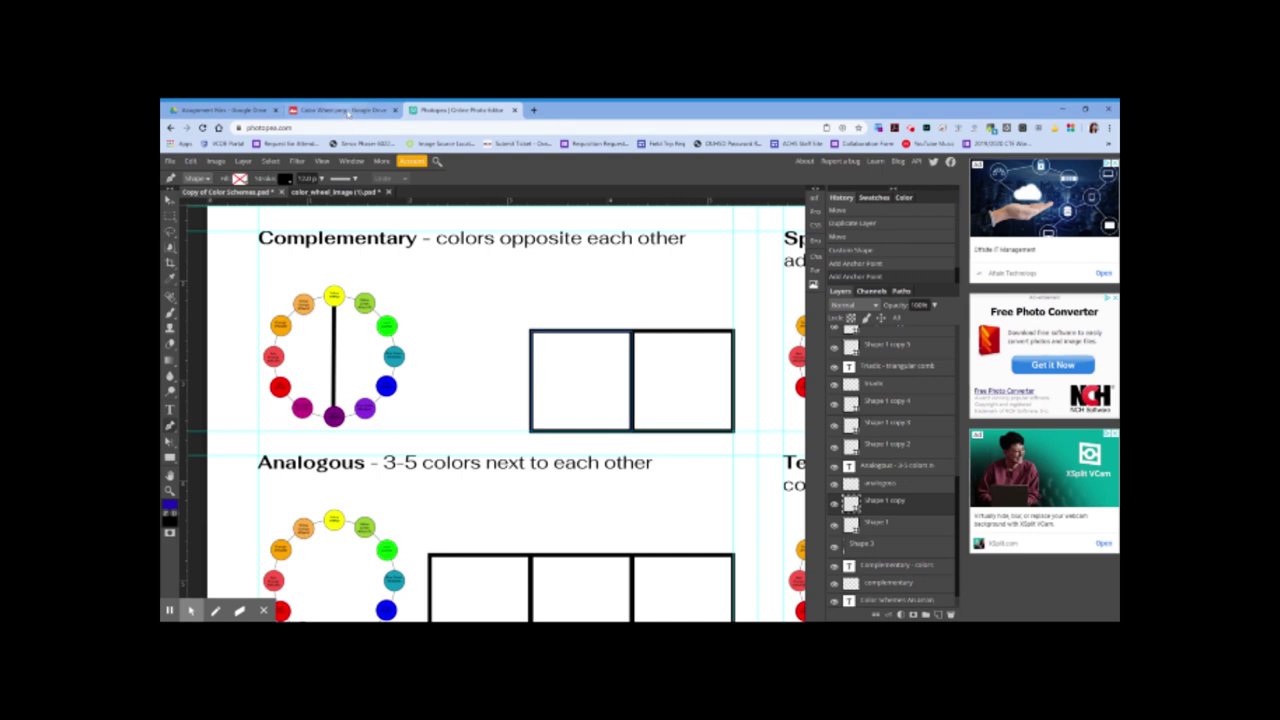
pyautogui.click(345, 110)
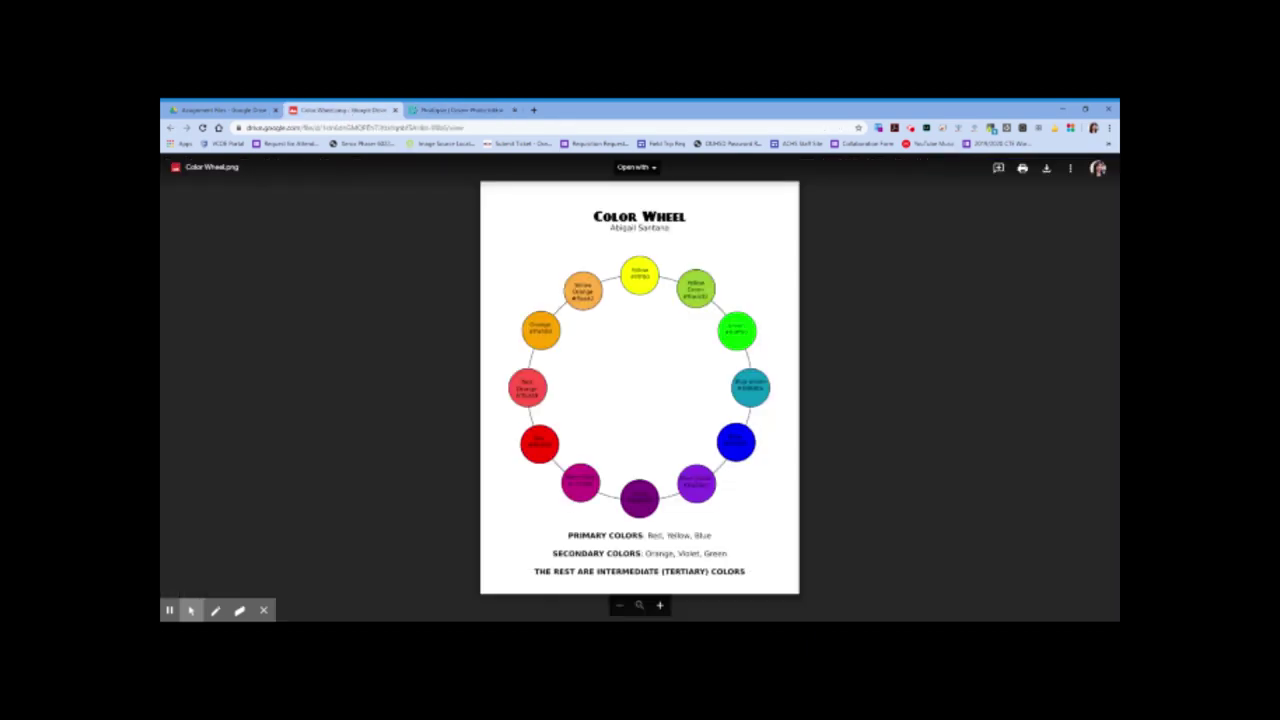
pyautogui.click(439, 111)
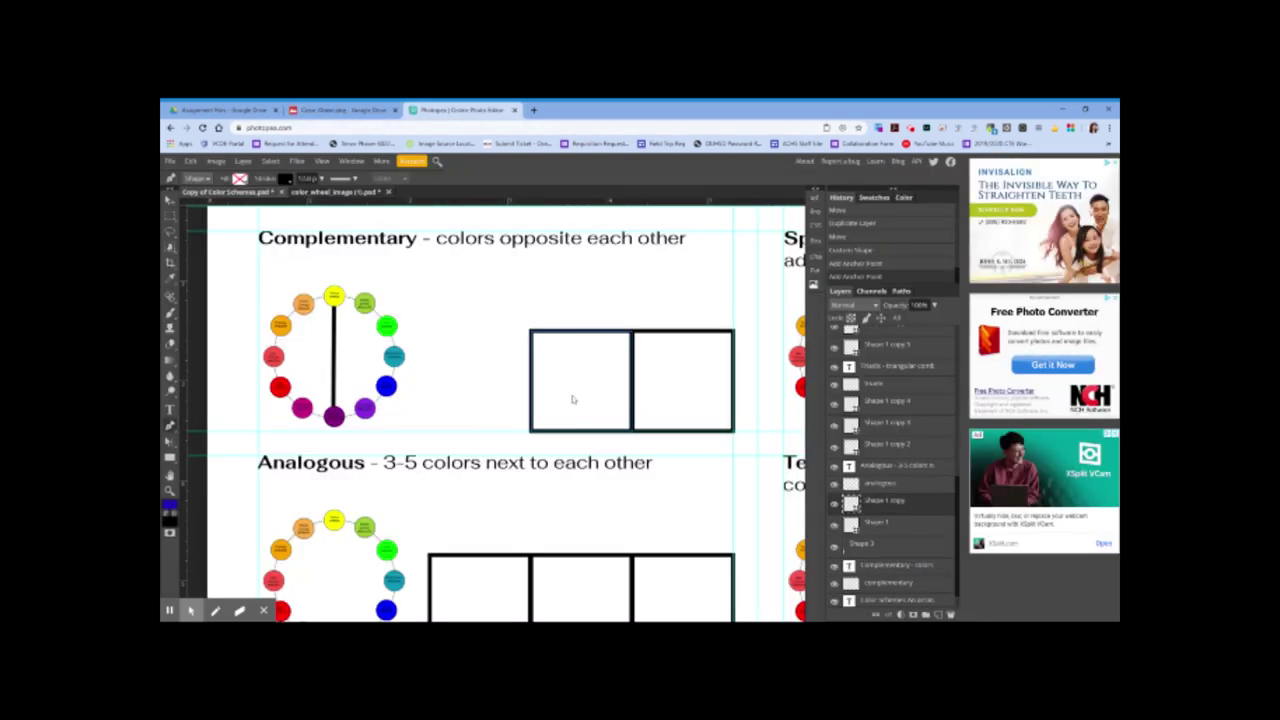
pyautogui.click(170, 362)
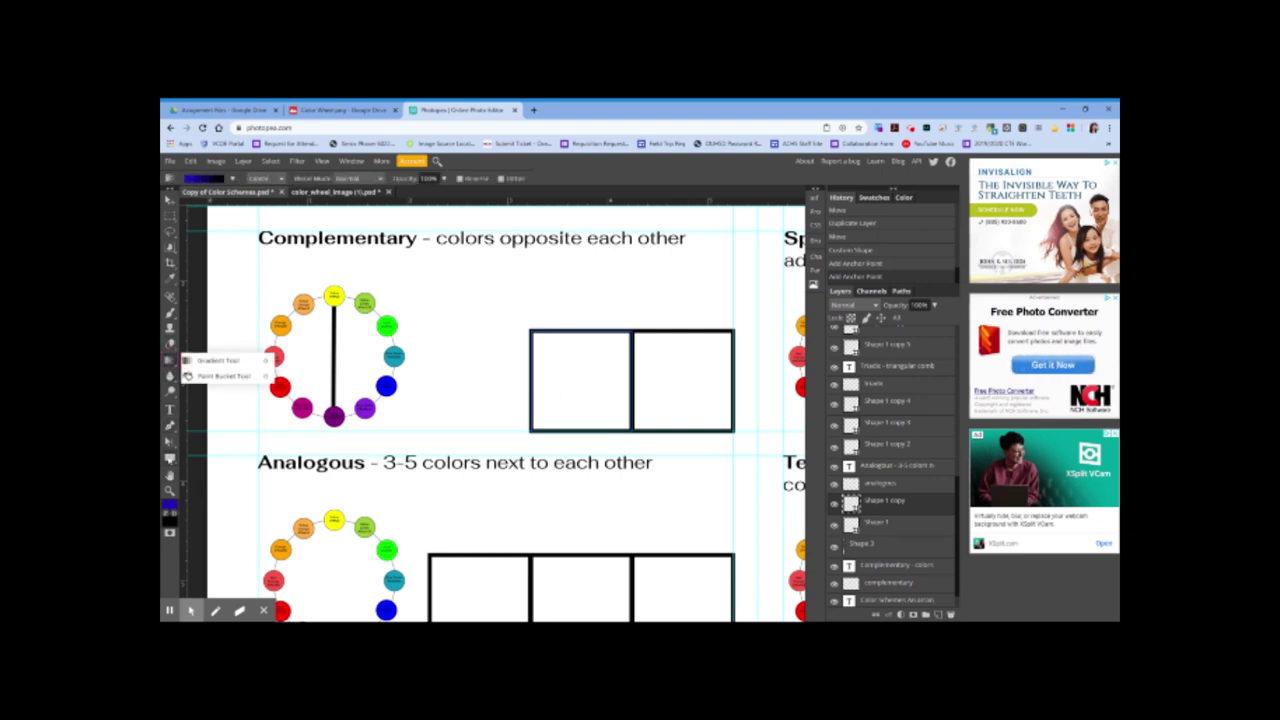
pyautogui.click(170, 458)
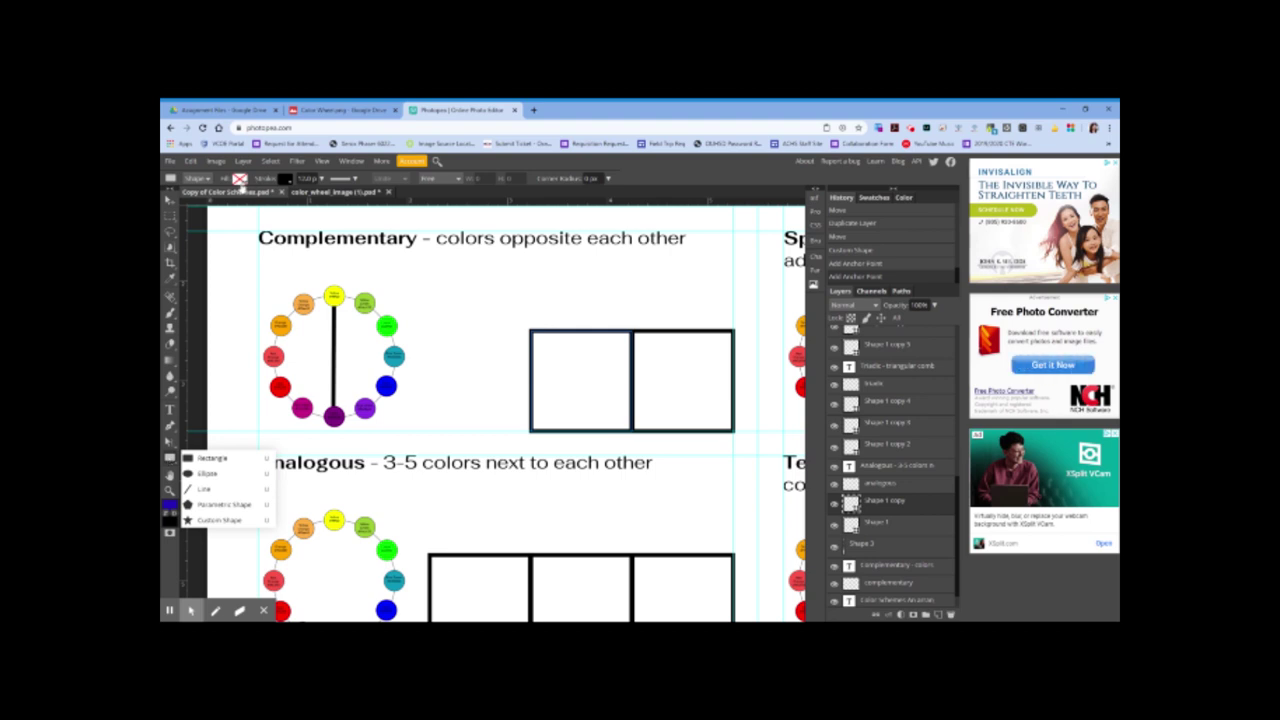
pyautogui.click(240, 180)
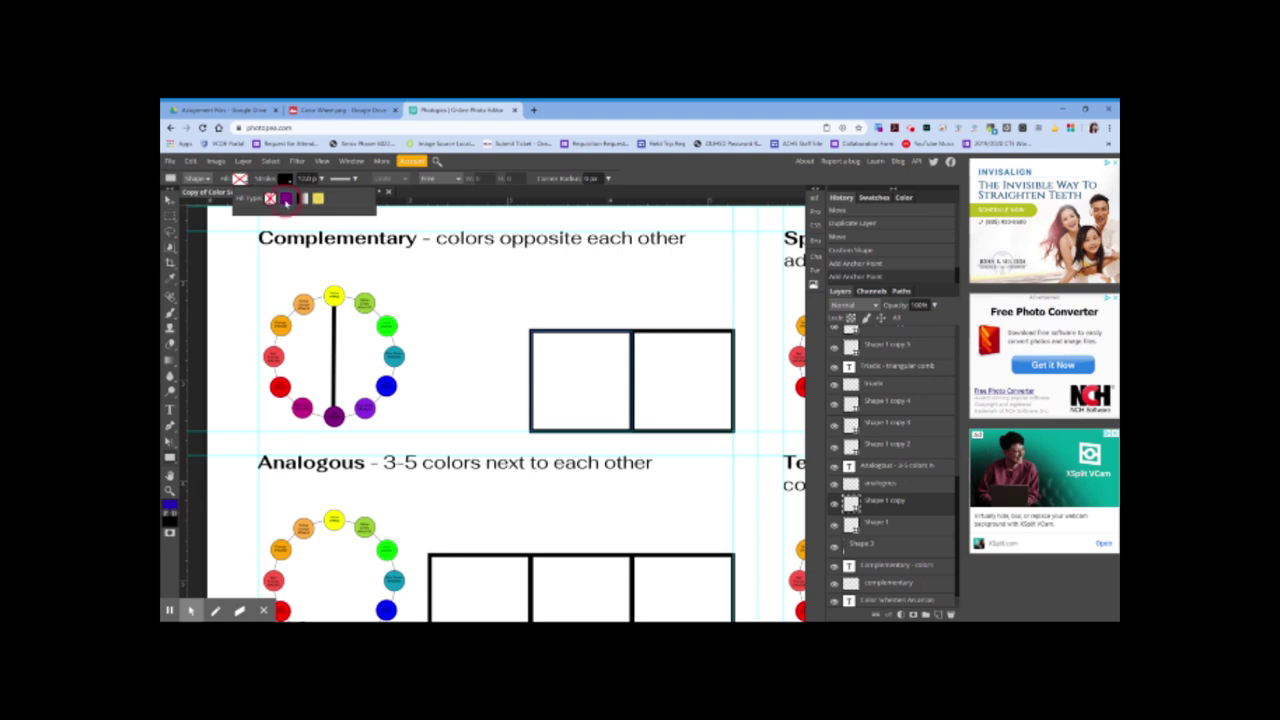
pyautogui.click(287, 202)
pyautogui.click(249, 221)
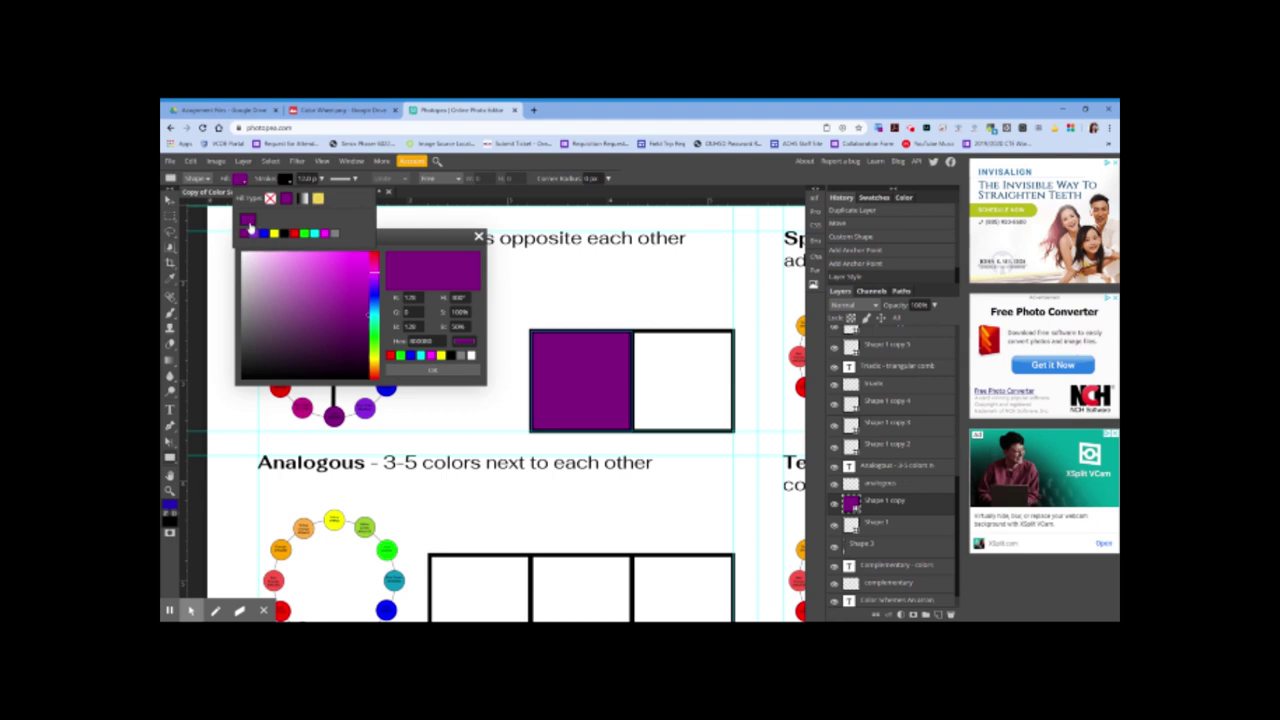
pyautogui.click(443, 358)
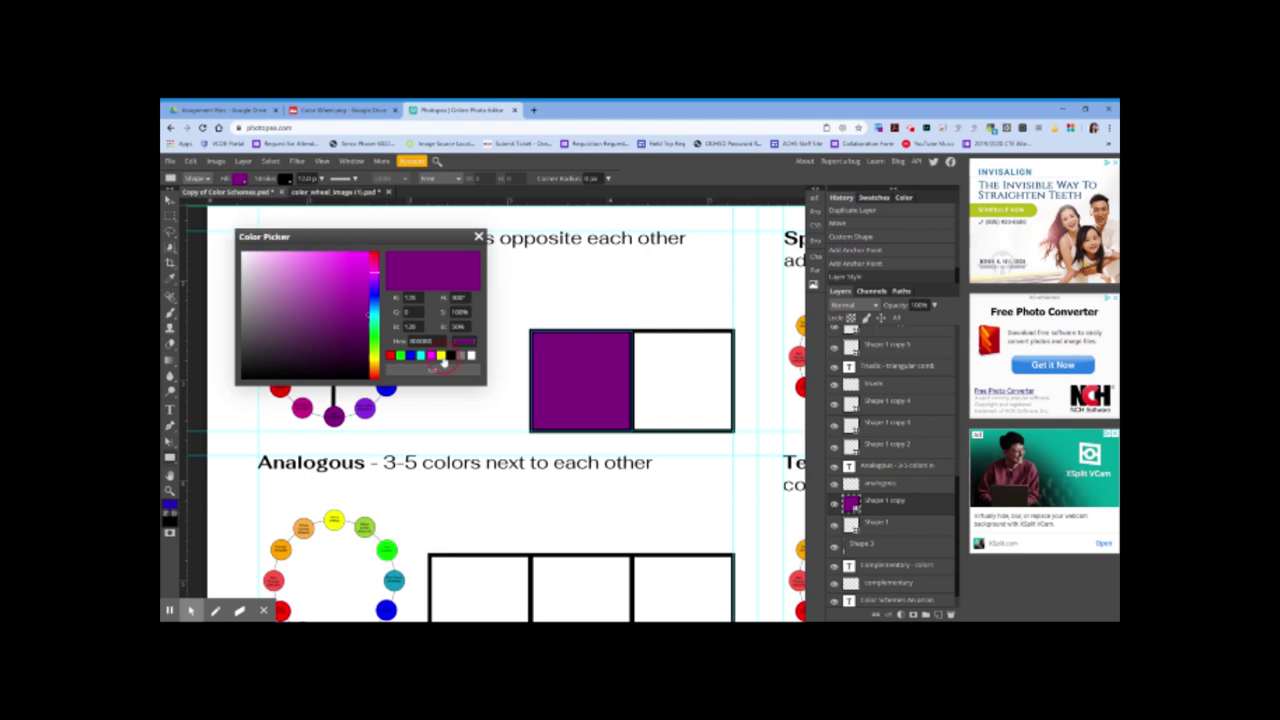
pyautogui.click(442, 356)
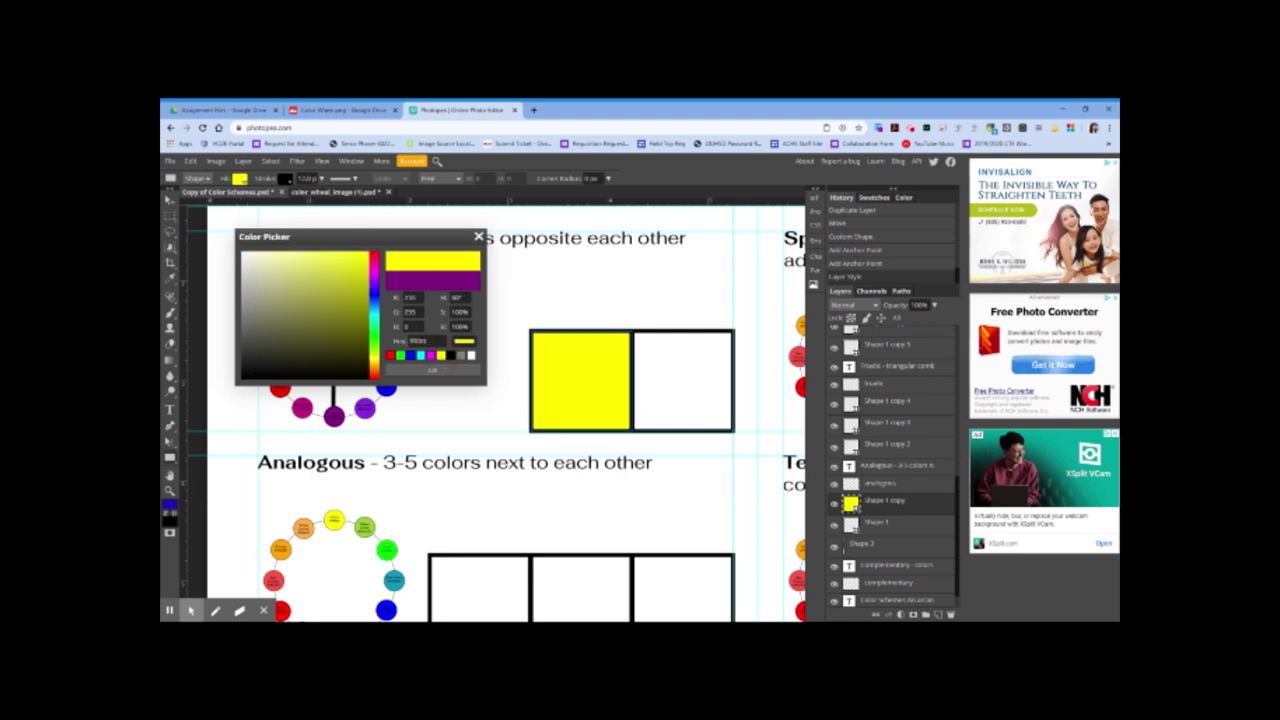
pyautogui.click(433, 371)
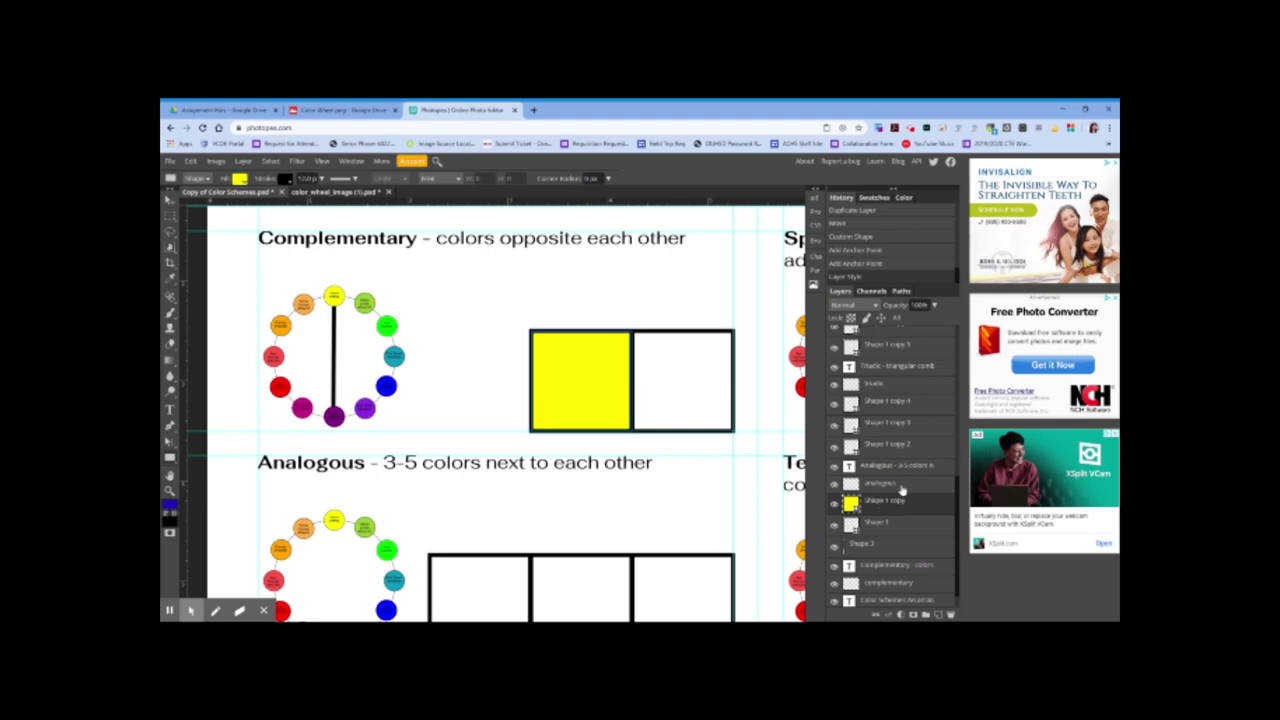
# - Fill the right Complementary square with solid purple (hex 800080)
pyautogui.click(904, 525)
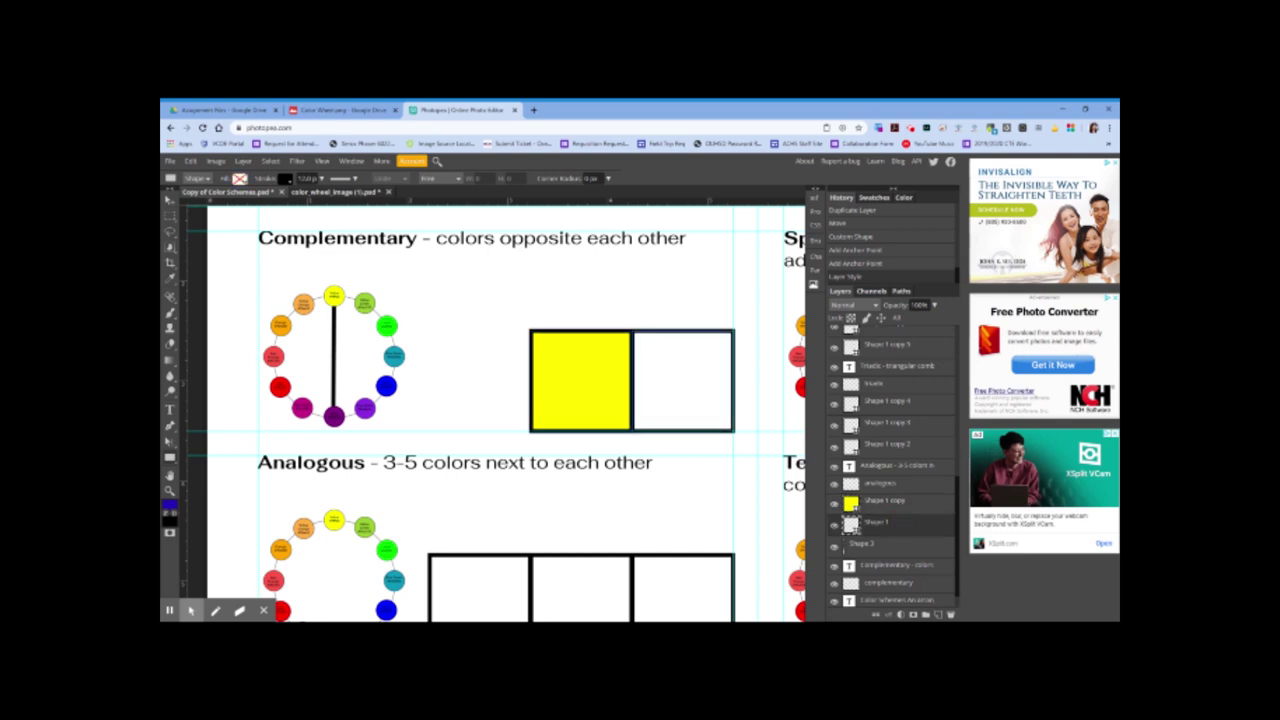
pyautogui.click(240, 180)
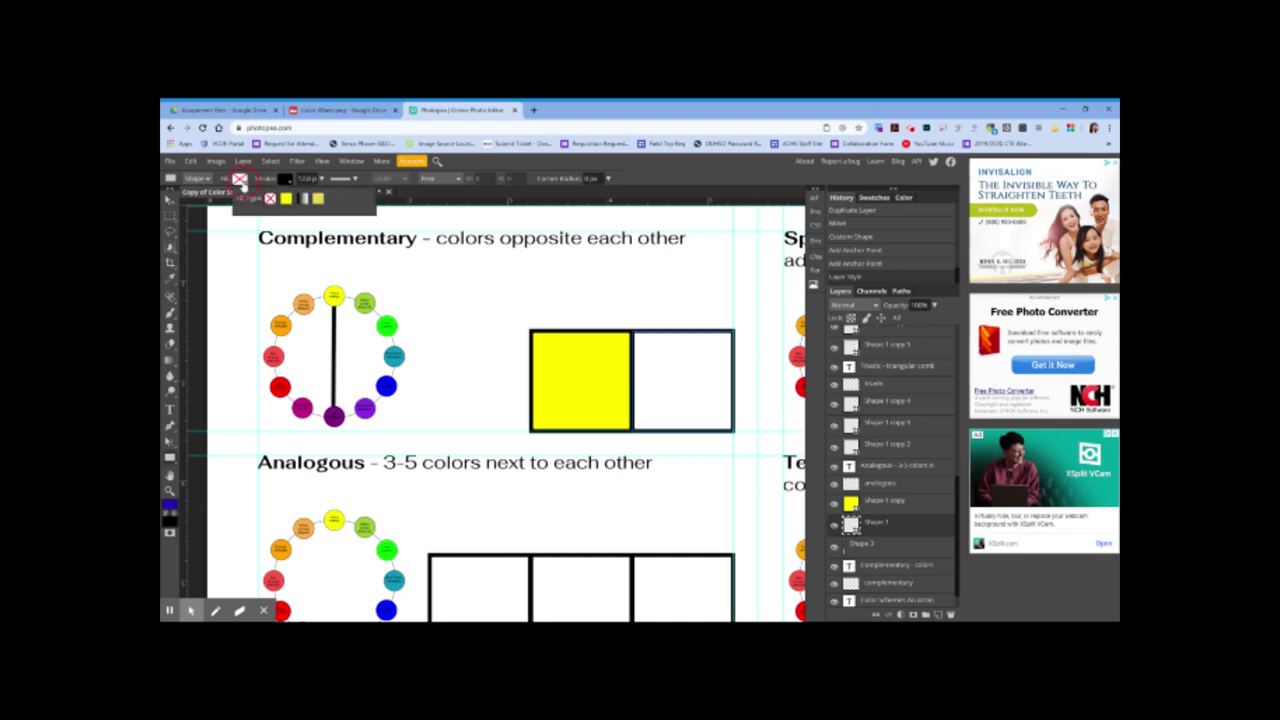
pyautogui.click(286, 199)
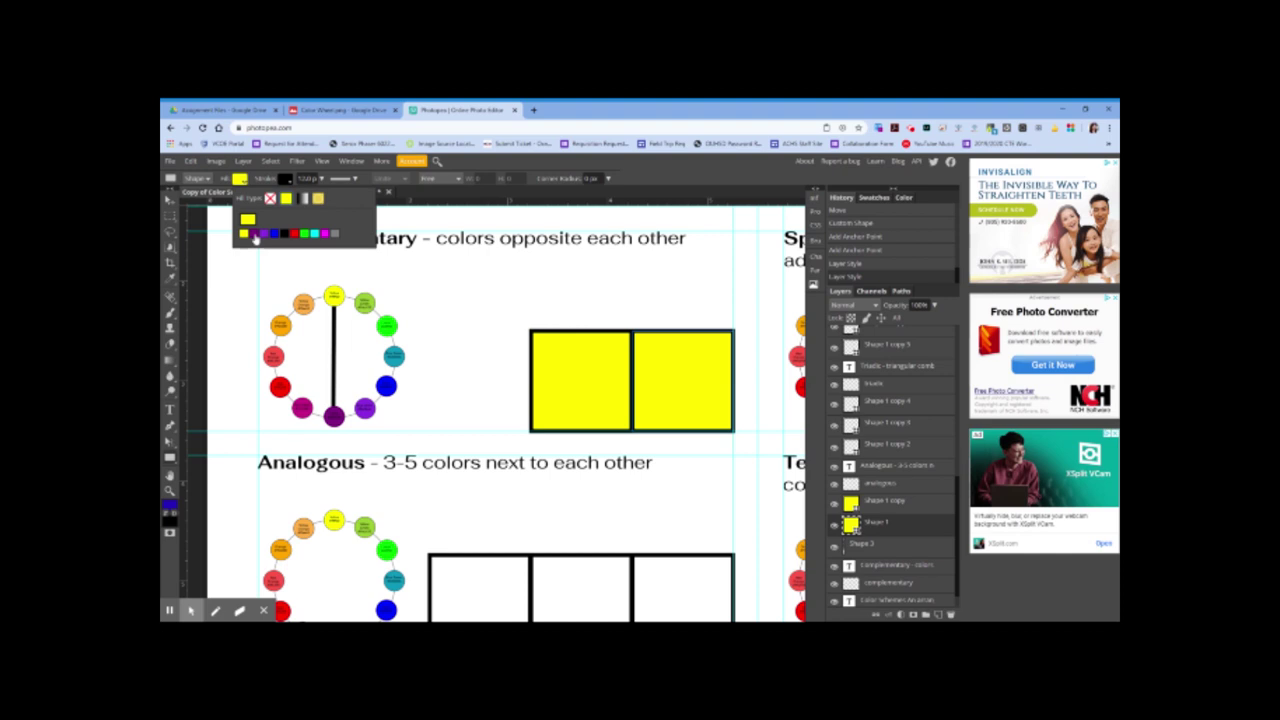
pyautogui.click(248, 220)
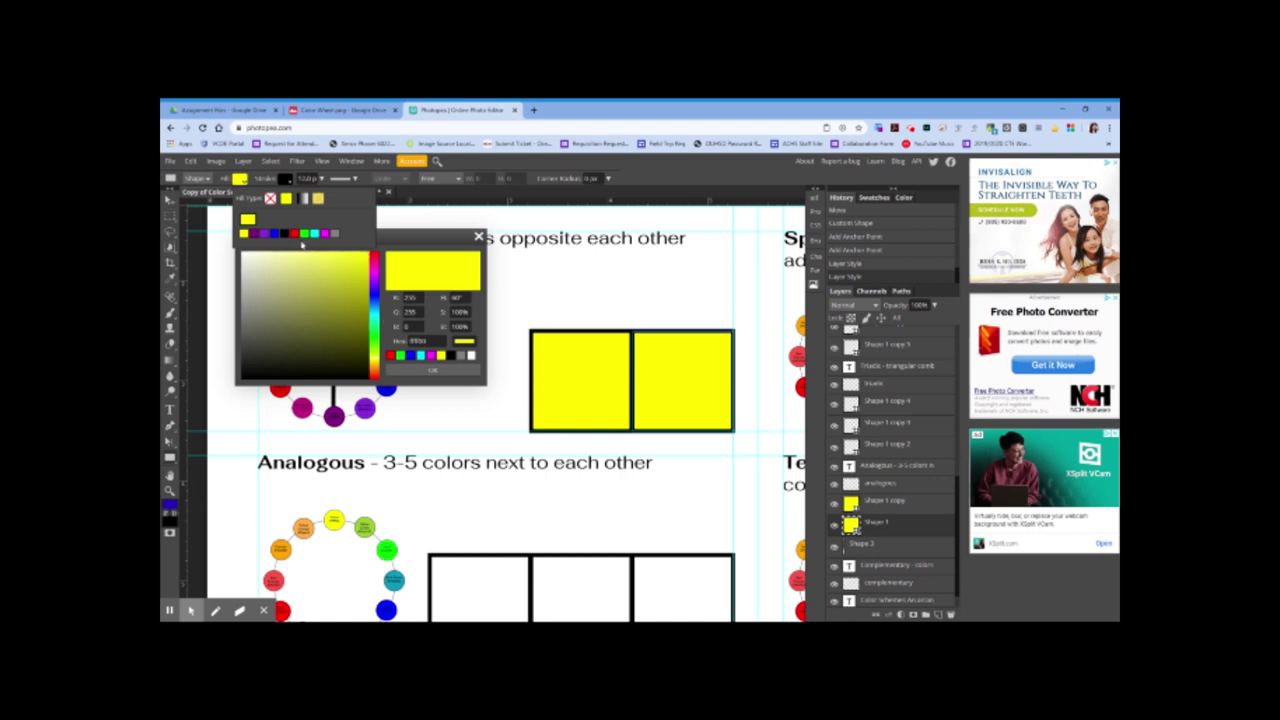
pyautogui.click(254, 234)
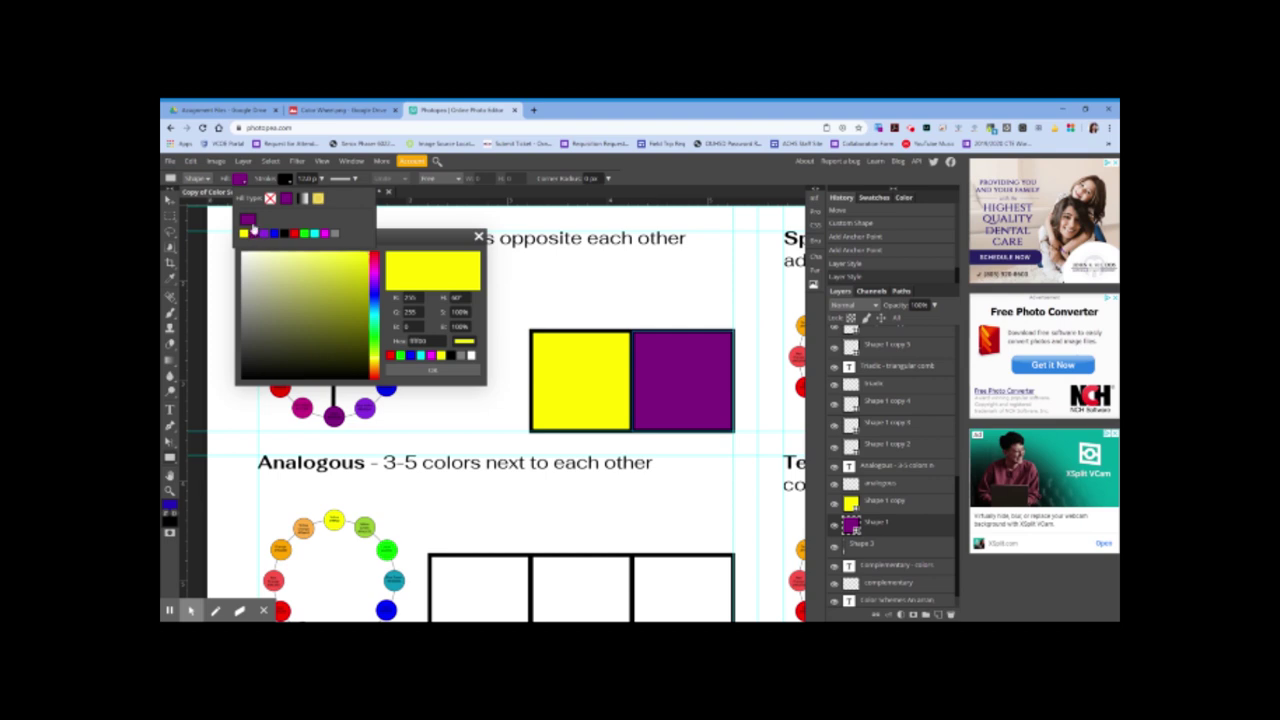
pyautogui.click(250, 222)
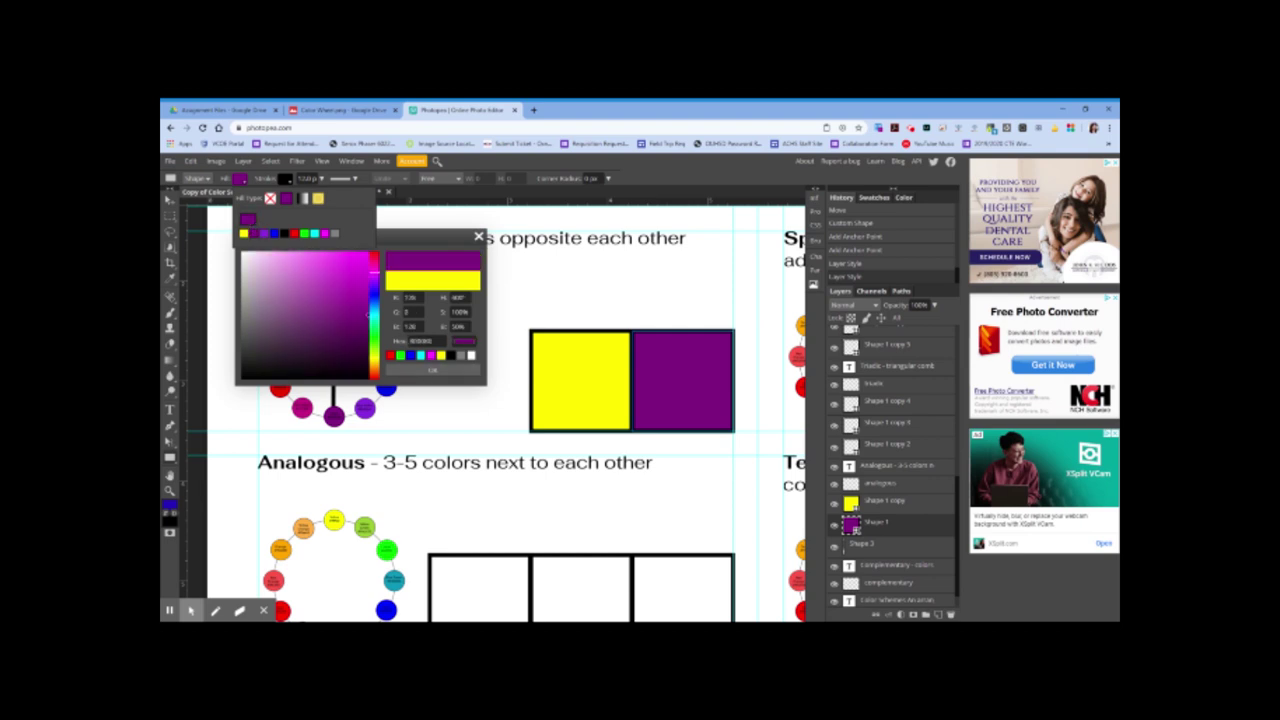
pyautogui.click(435, 370)
pyautogui.click(435, 370)
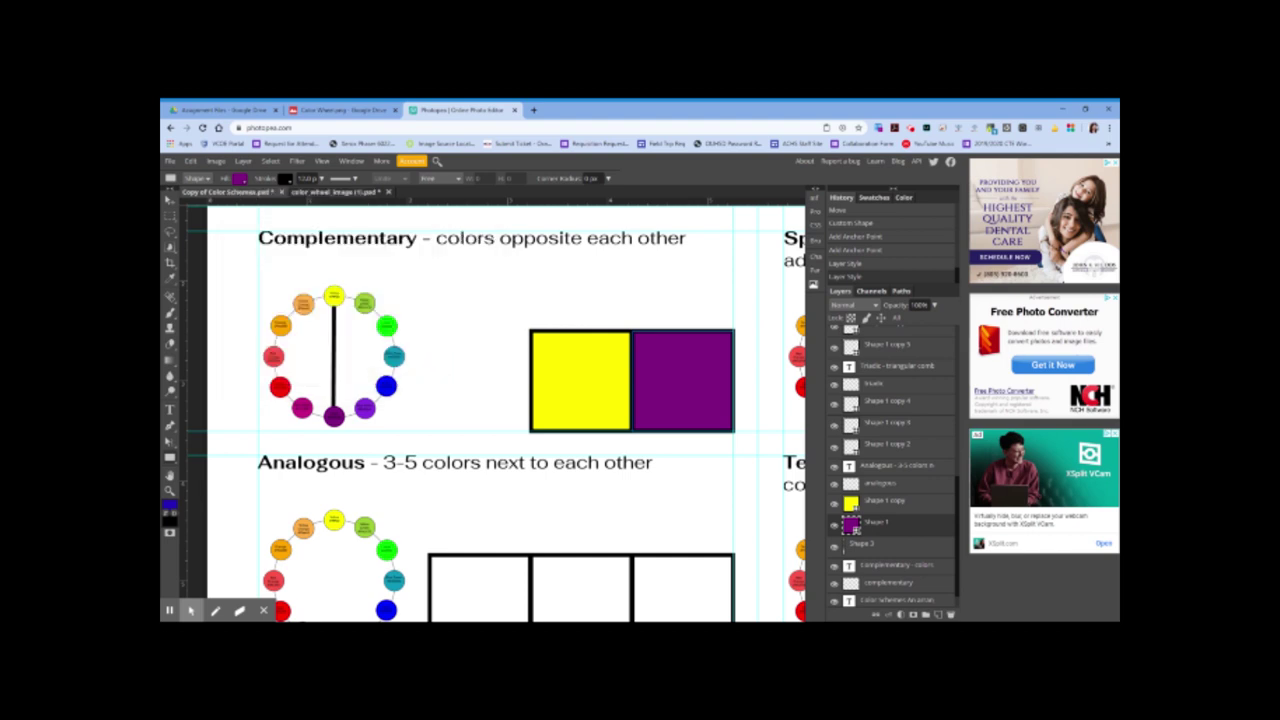
# - Draw an unfilled black-outlined ellipse around the blue, blue violet and violet circles of the Analogous wheel, above its caption layer
pyautogui.scroll(-5, 496, 419)
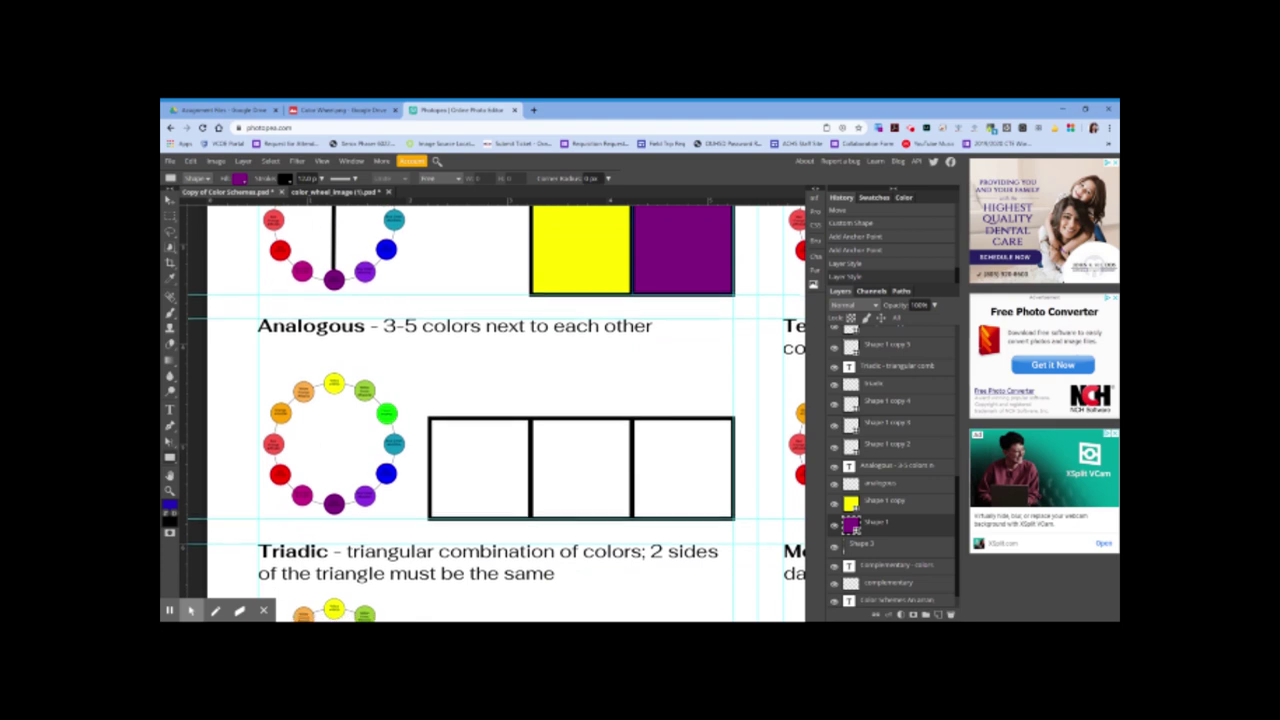
pyautogui.scroll(-3, 496, 419)
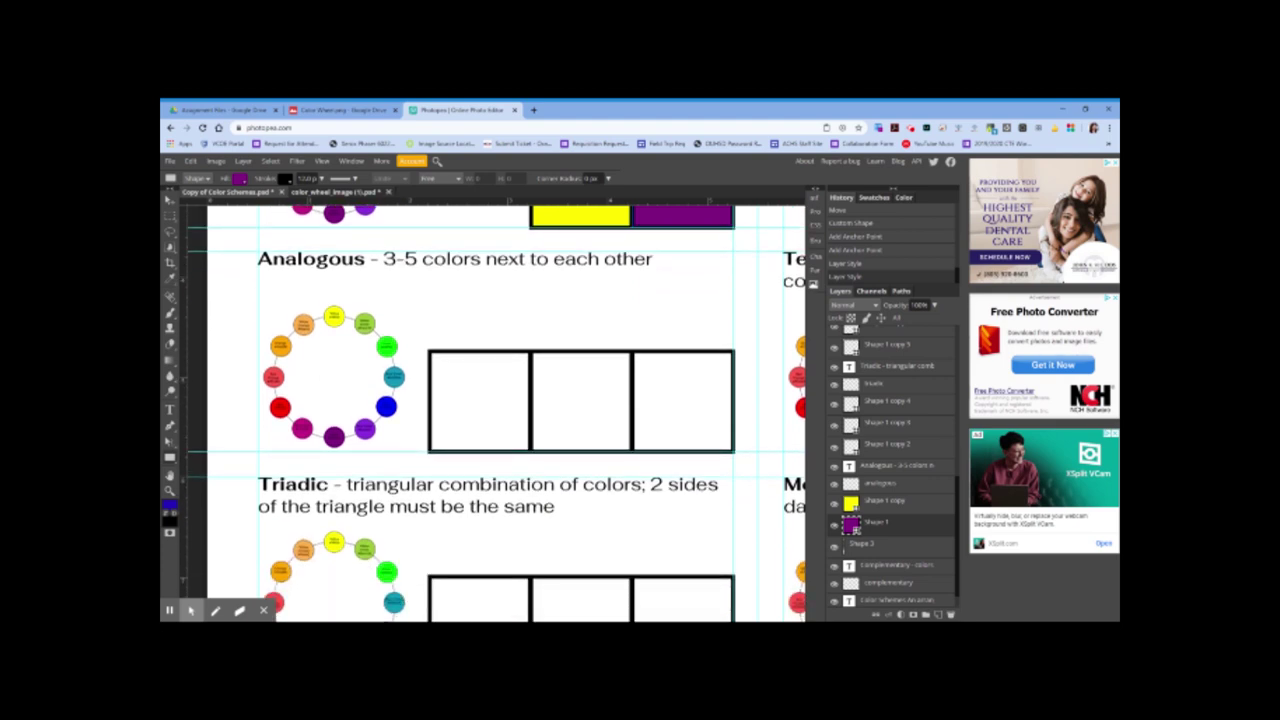
pyautogui.click(191, 610)
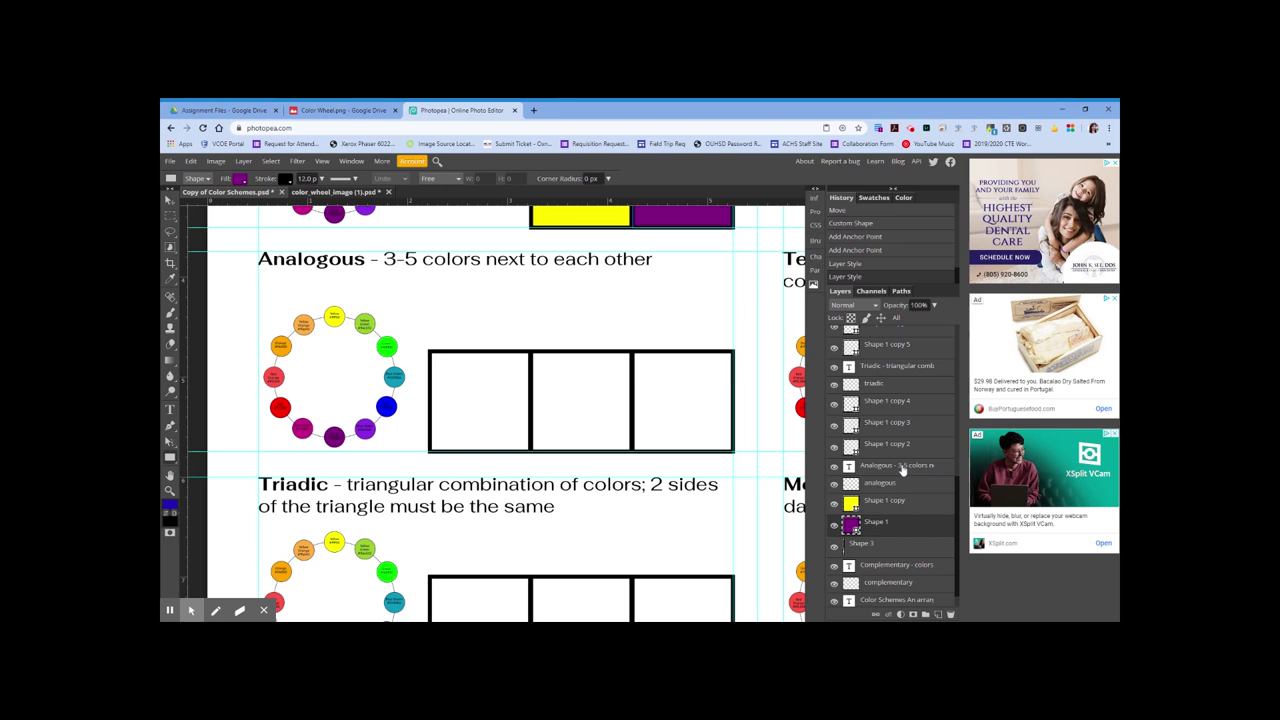
pyautogui.click(900, 466)
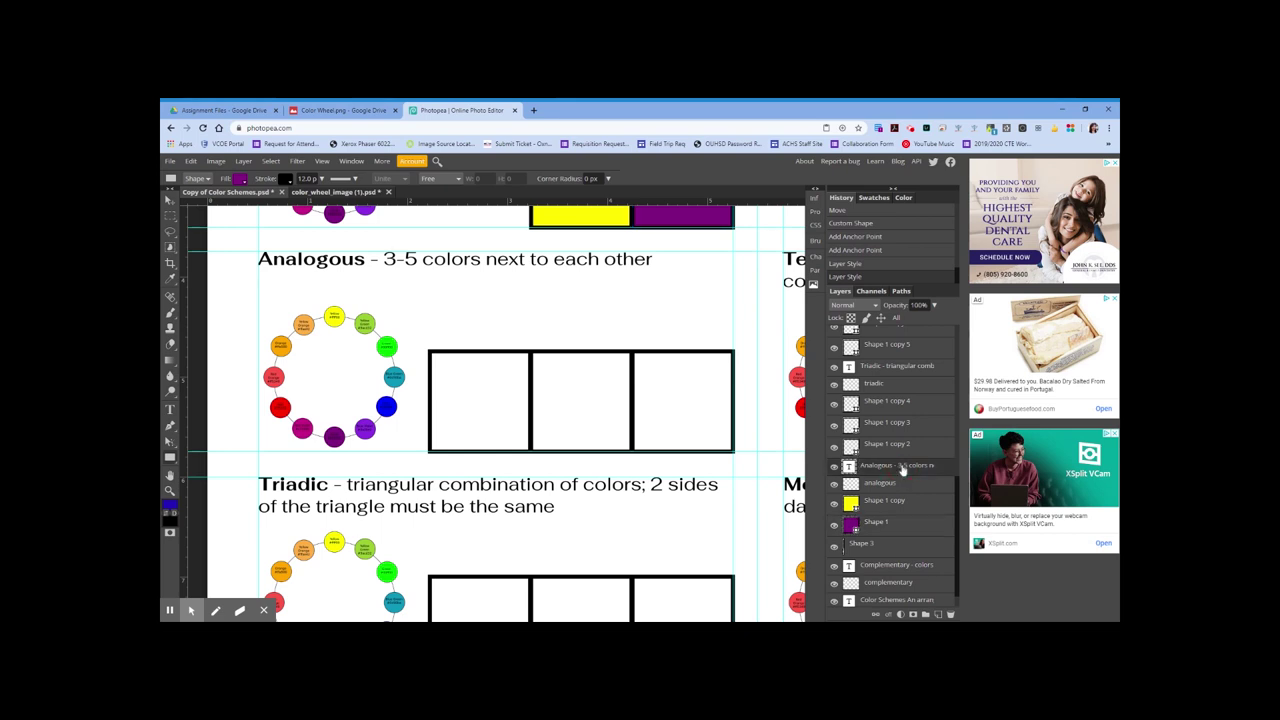
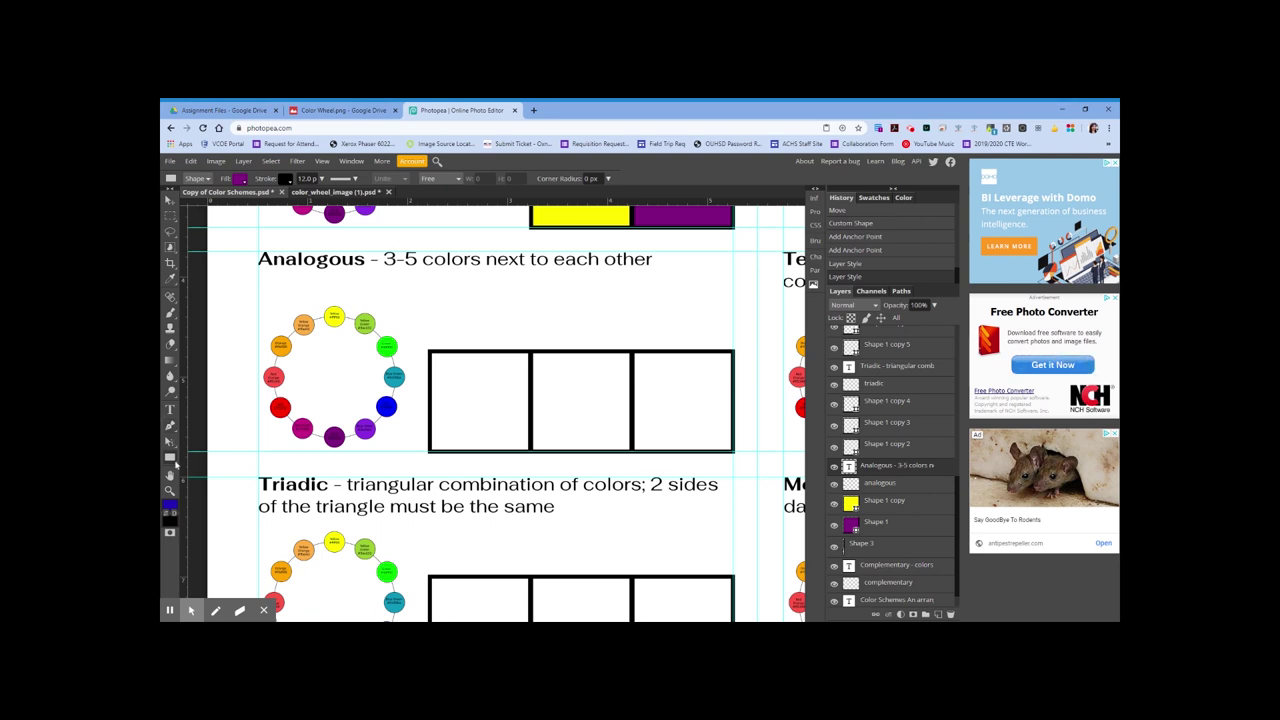
pyautogui.rightClick(172, 457)
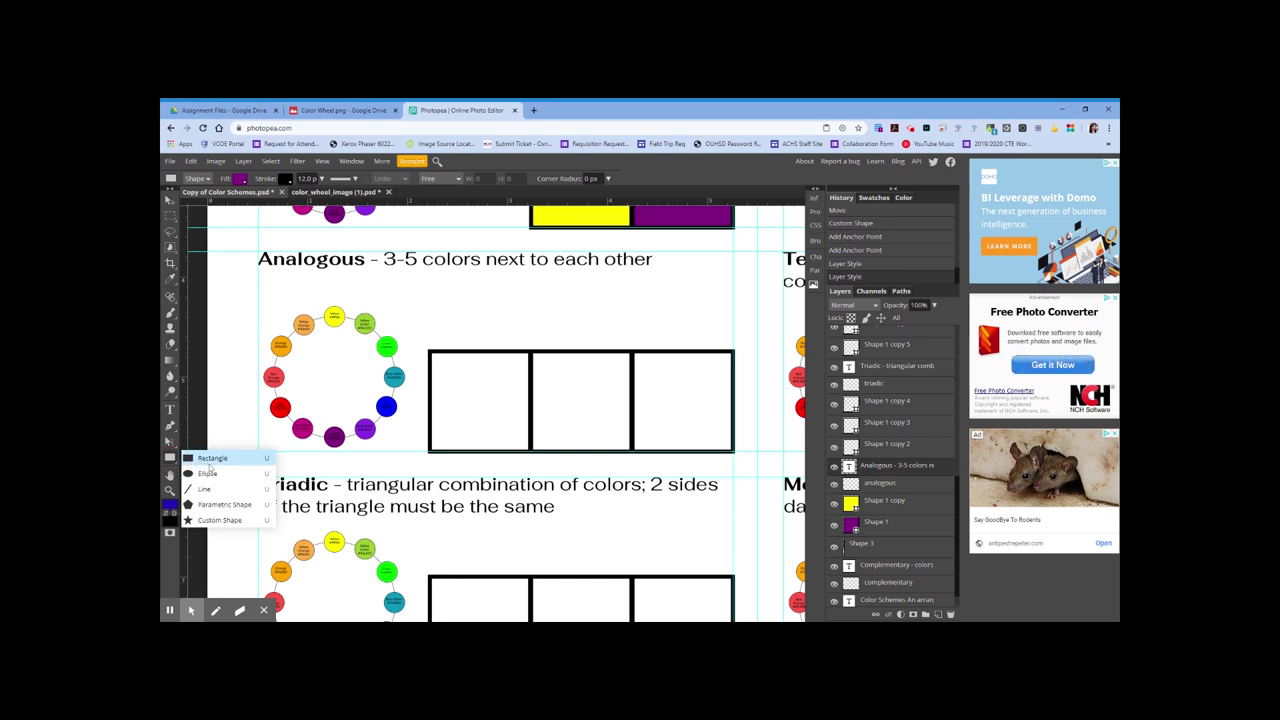
pyautogui.click(212, 474)
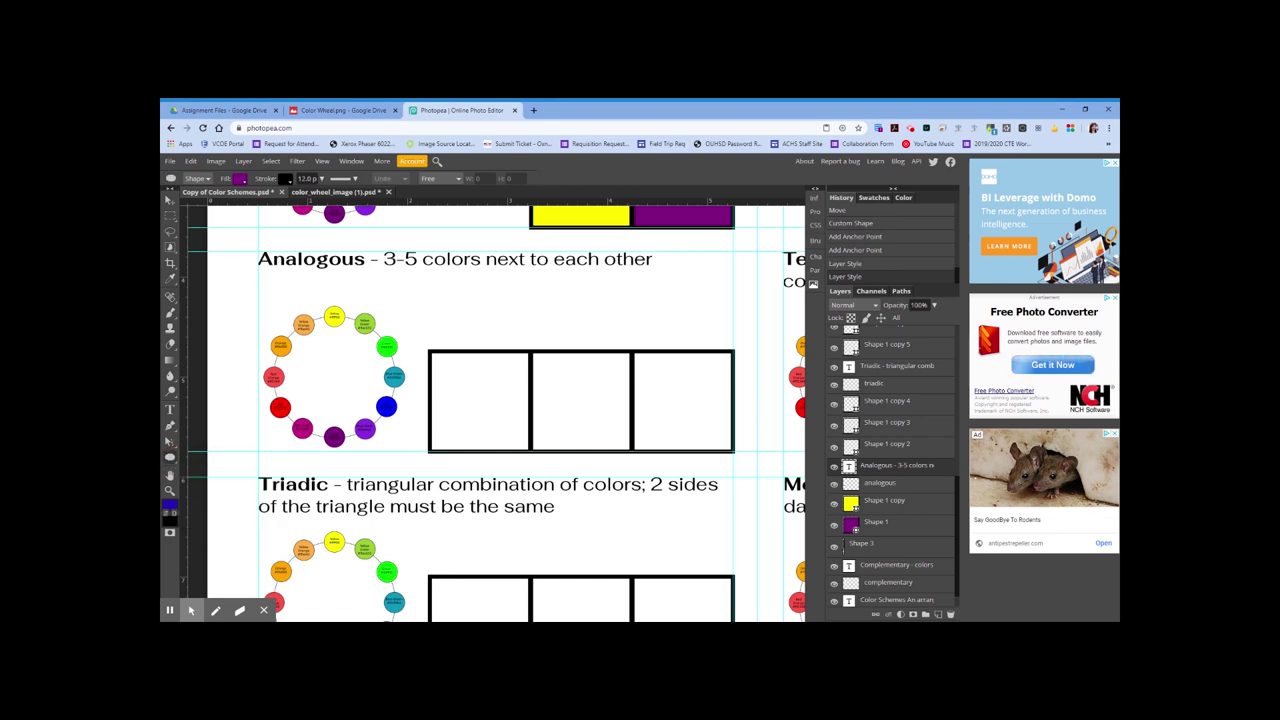
pyautogui.moveTo(317, 445); pyautogui.dragTo(407, 387)
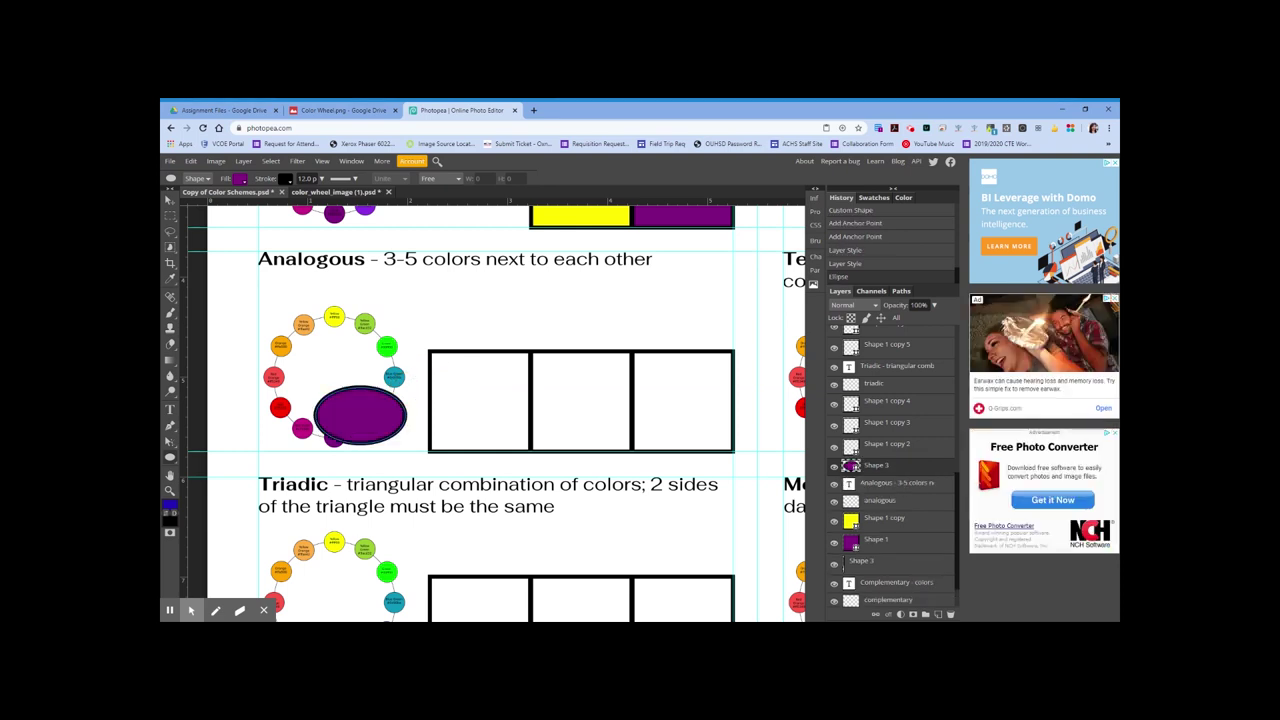
pyautogui.click(242, 183)
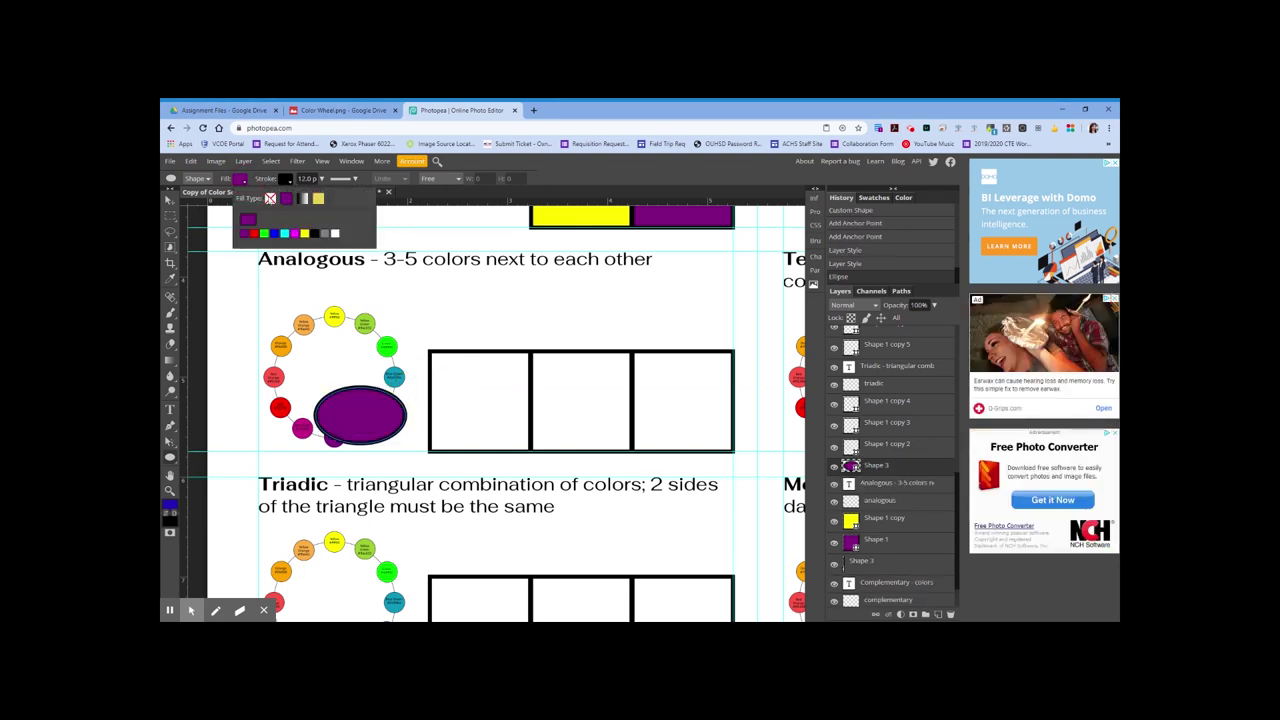
pyautogui.click(270, 198)
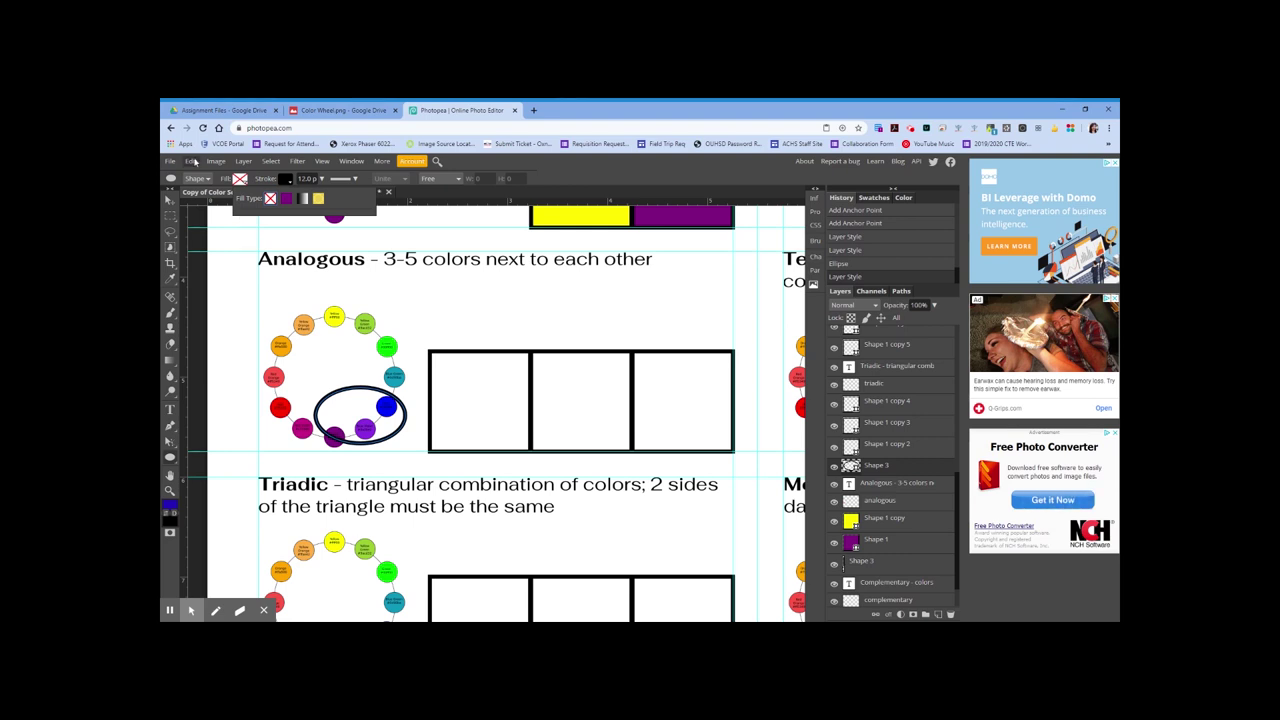
# - Rotate the Analogous ellipse counterclockwise with Free Transform so it encloses the blue, blue violet and violet circles
pyautogui.click(190, 161)
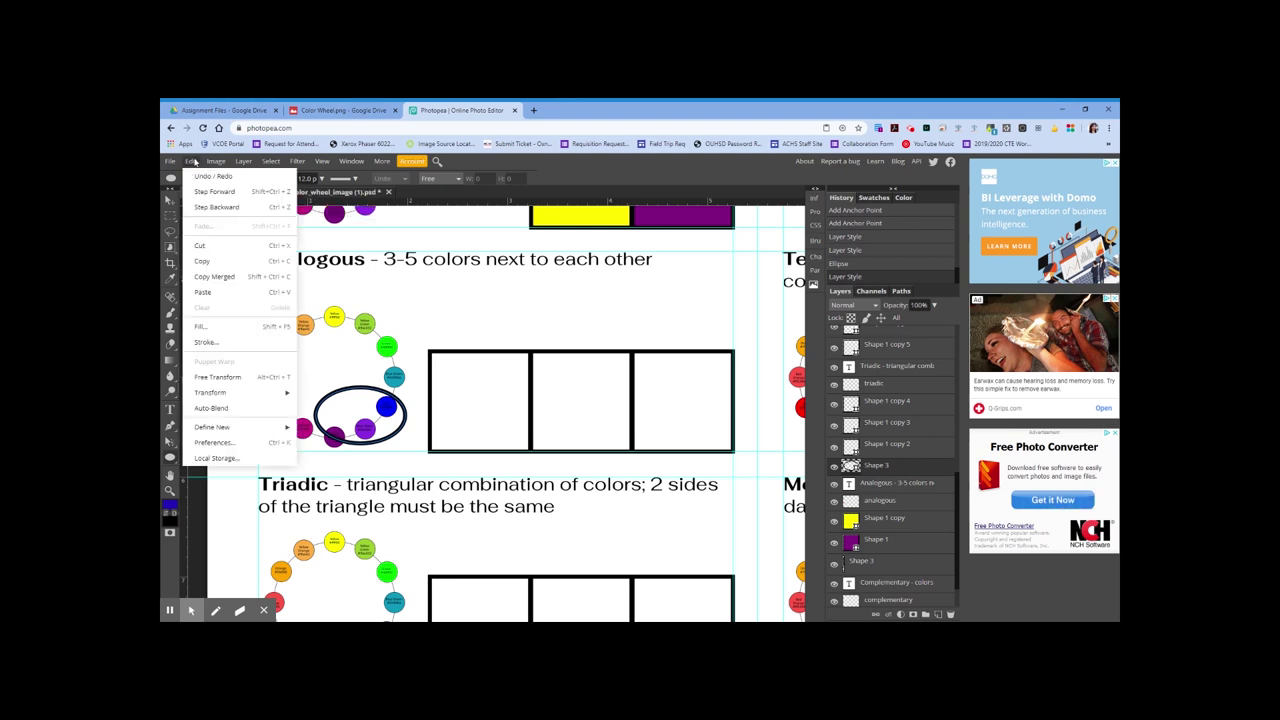
pyautogui.click(232, 377)
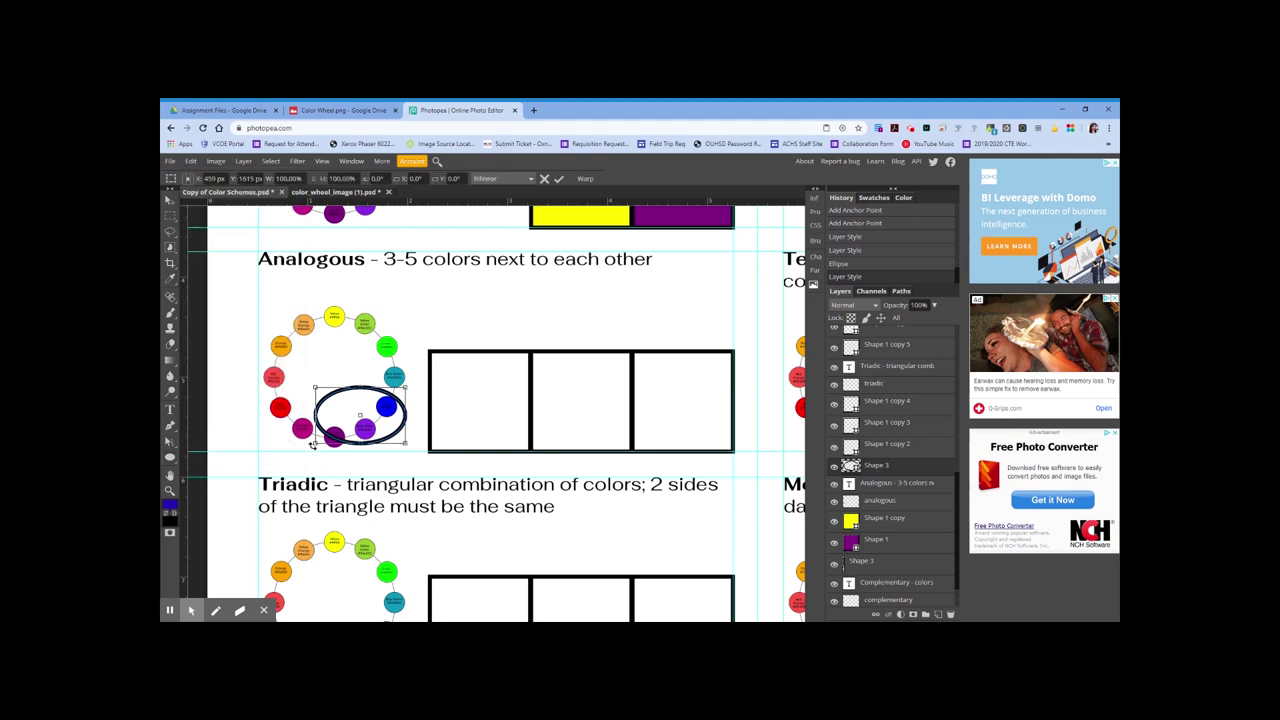
pyautogui.moveTo(312, 445); pyautogui.dragTo(357, 459)
pyautogui.click(559, 178)
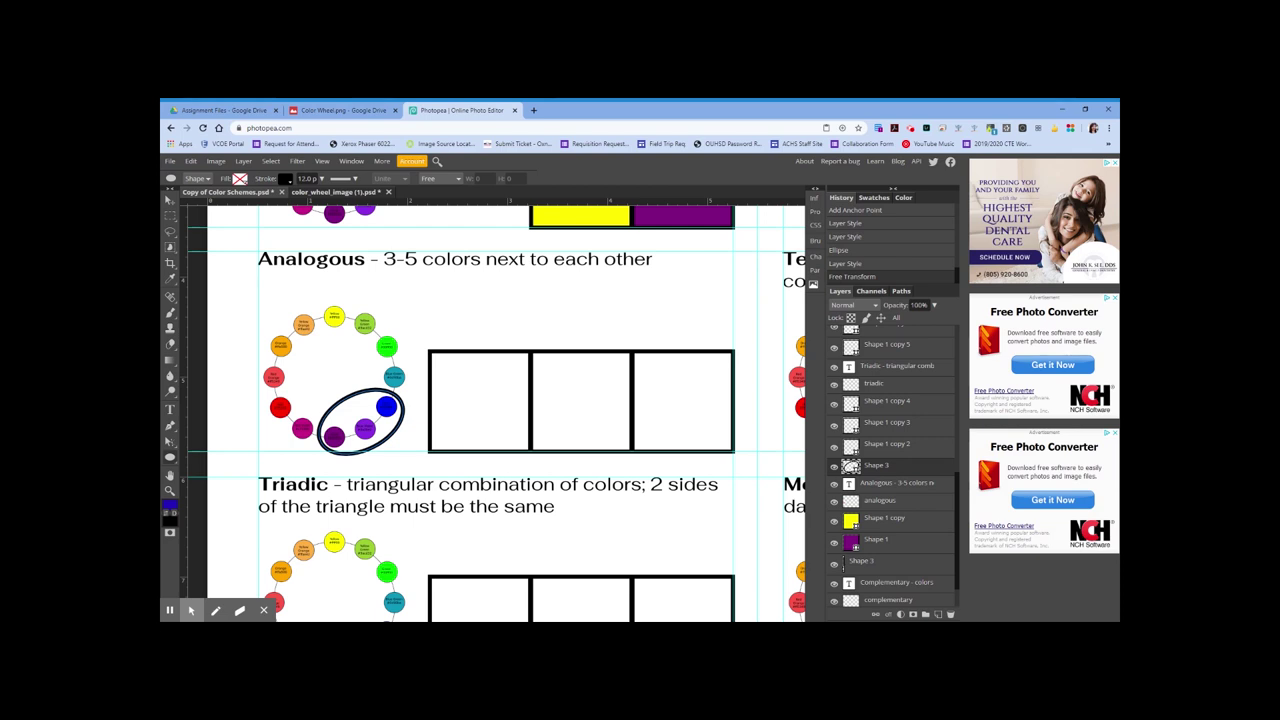
# - Identify the layer of the left Analogous square and fill that square with solid blue (hex 0000ff)
pyautogui.click(900, 451)
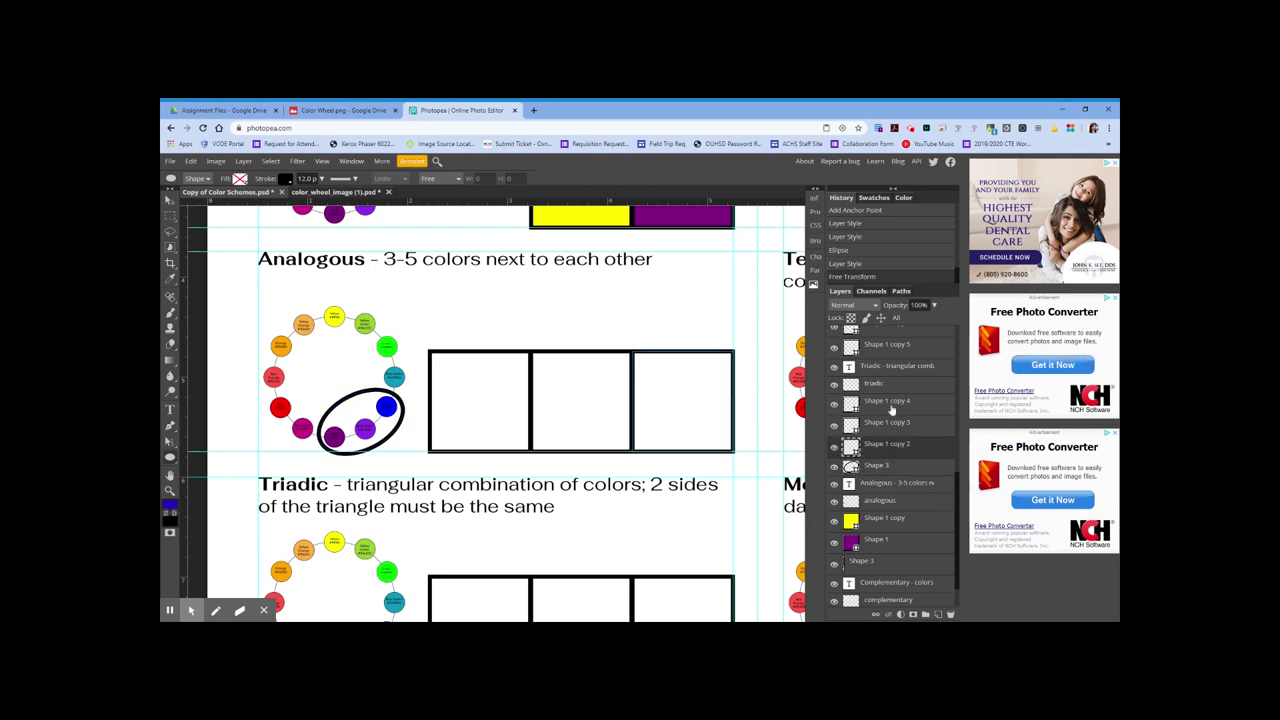
pyautogui.click(891, 409)
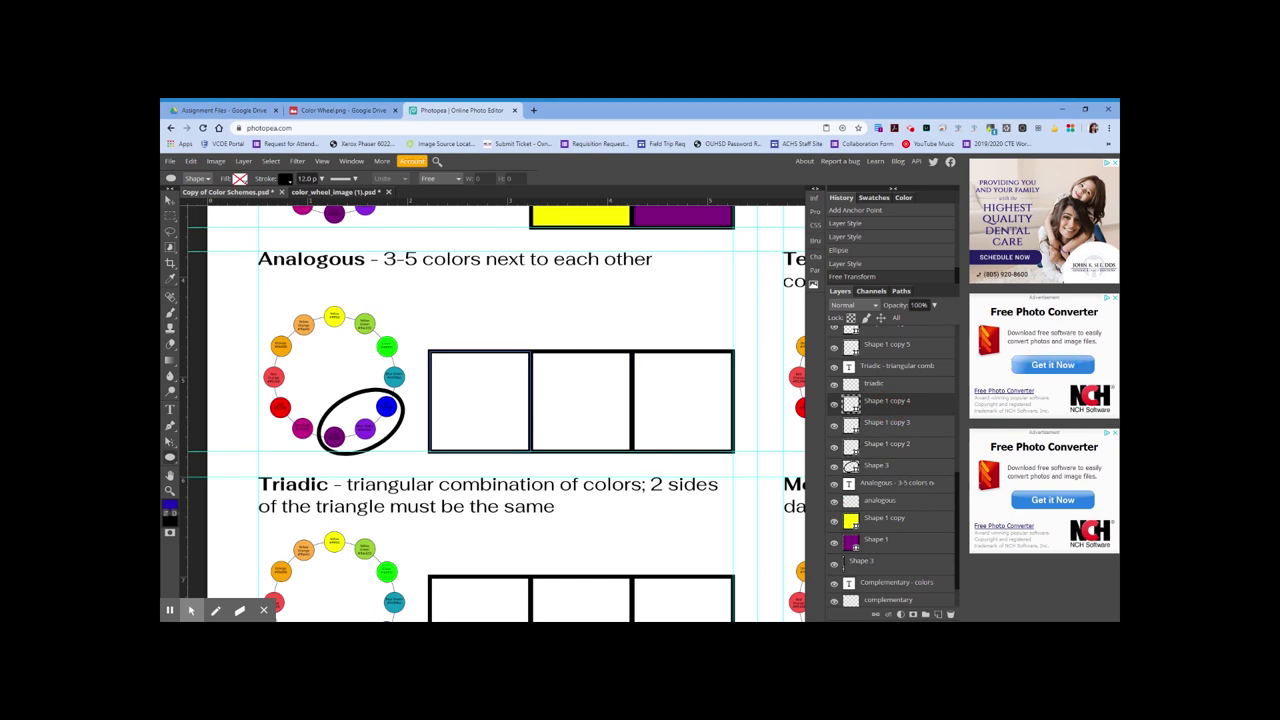
pyautogui.click(241, 181)
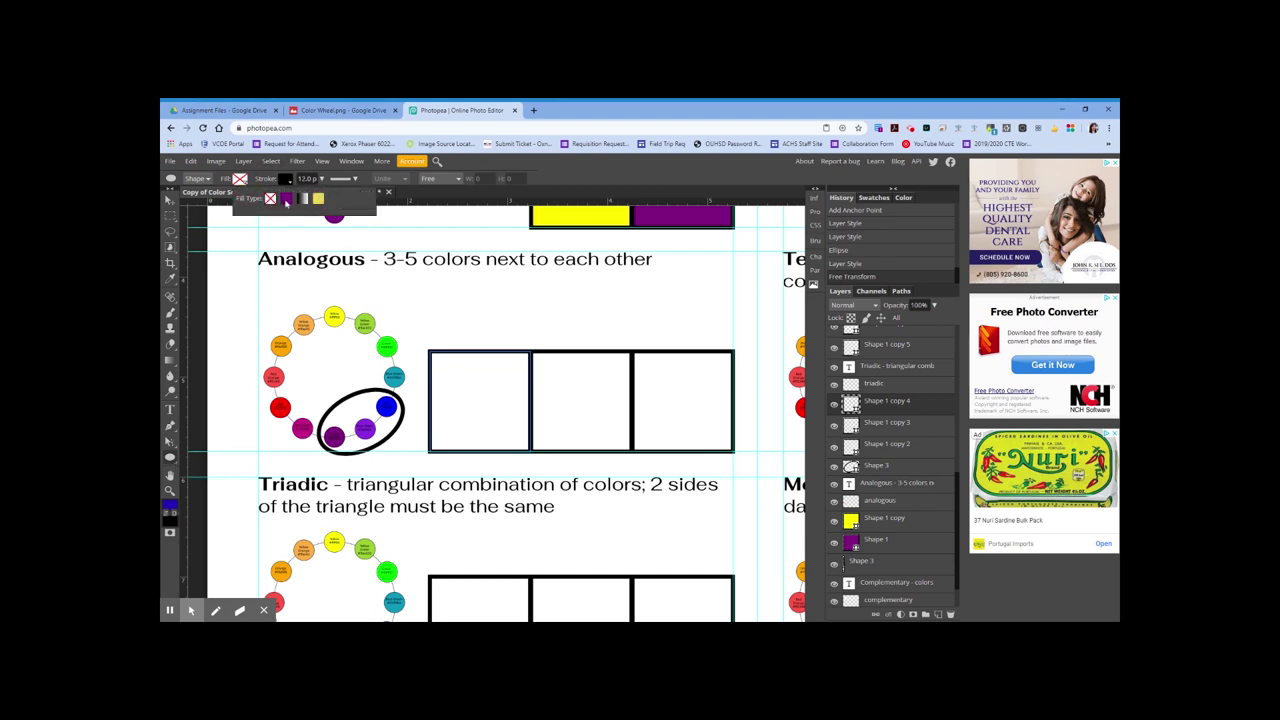
pyautogui.click(286, 199)
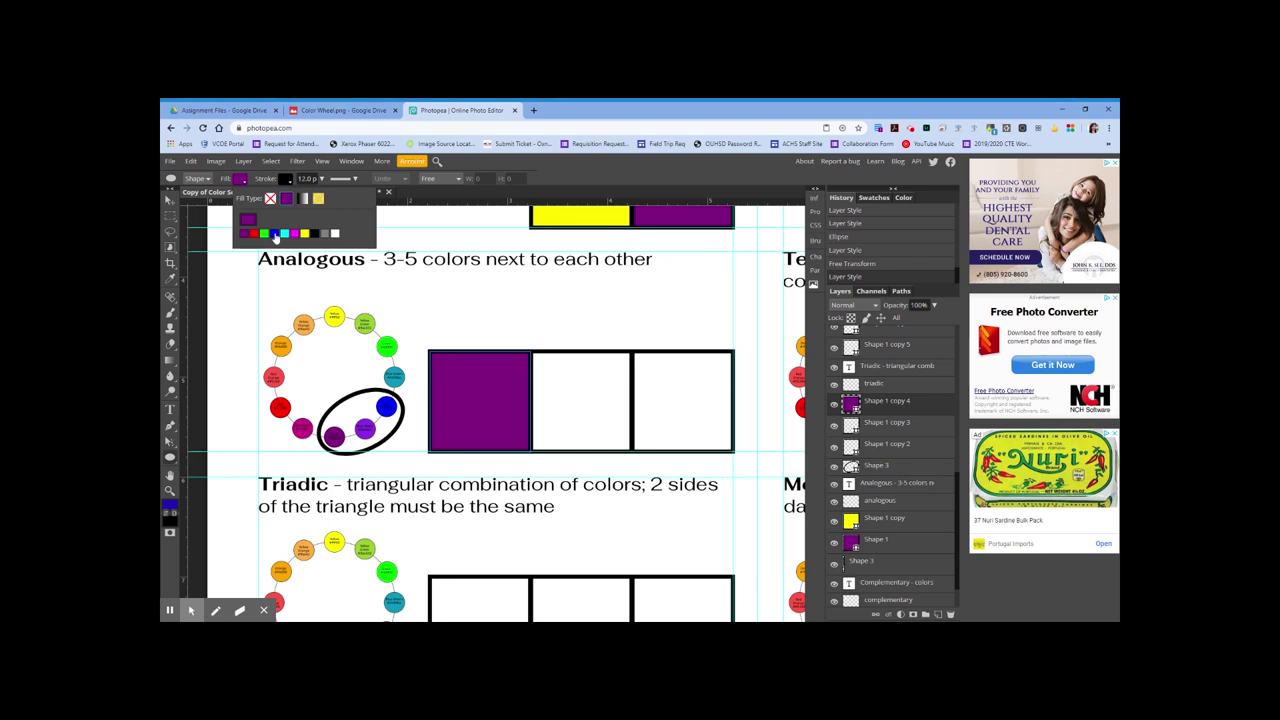
pyautogui.click(274, 233)
pyautogui.click(248, 221)
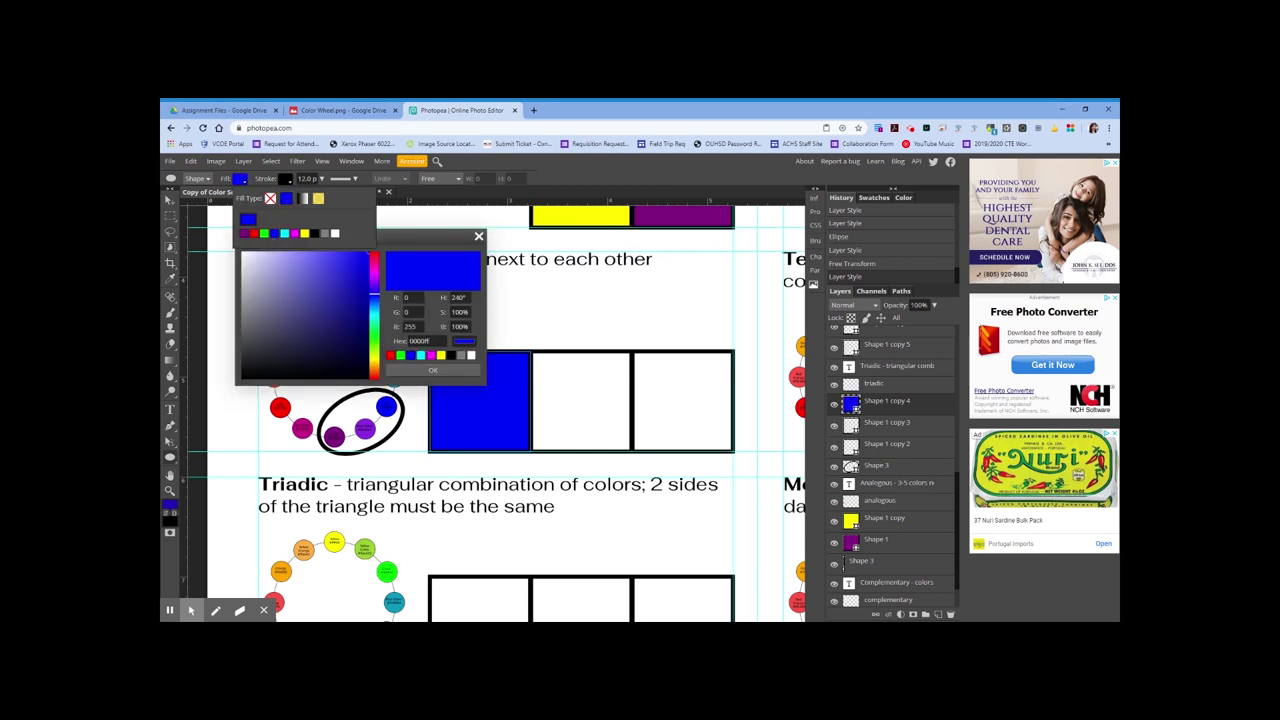
pyautogui.click(432, 370)
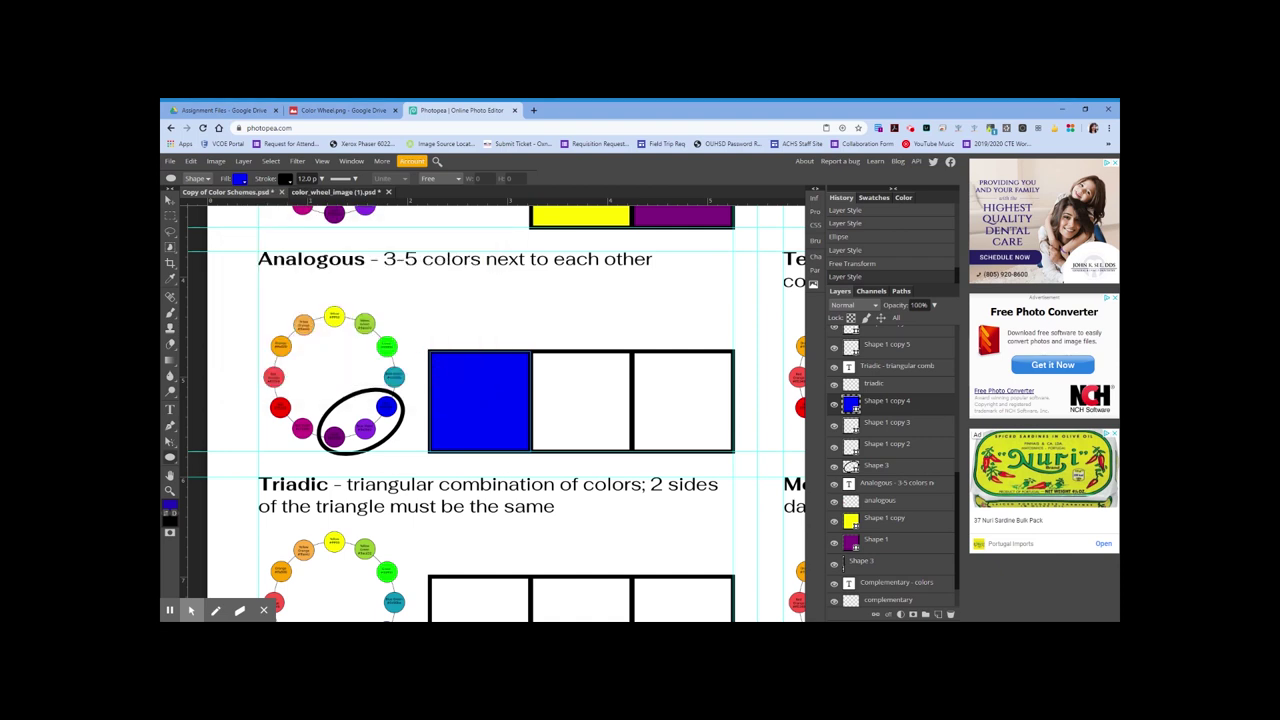
# - Consult the Color Wheel reference image and fill the middle Analogous square with solid blue violet (hex 8a2be2)
pyautogui.click(891, 428)
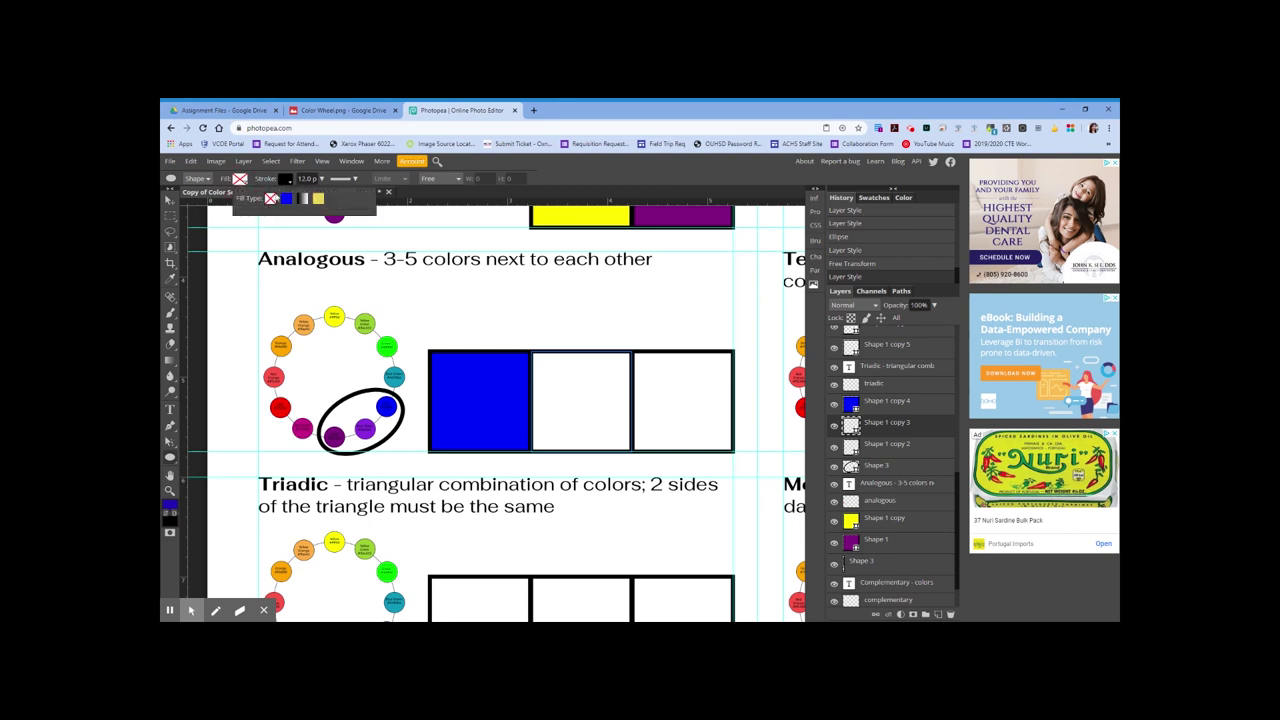
pyautogui.click(286, 198)
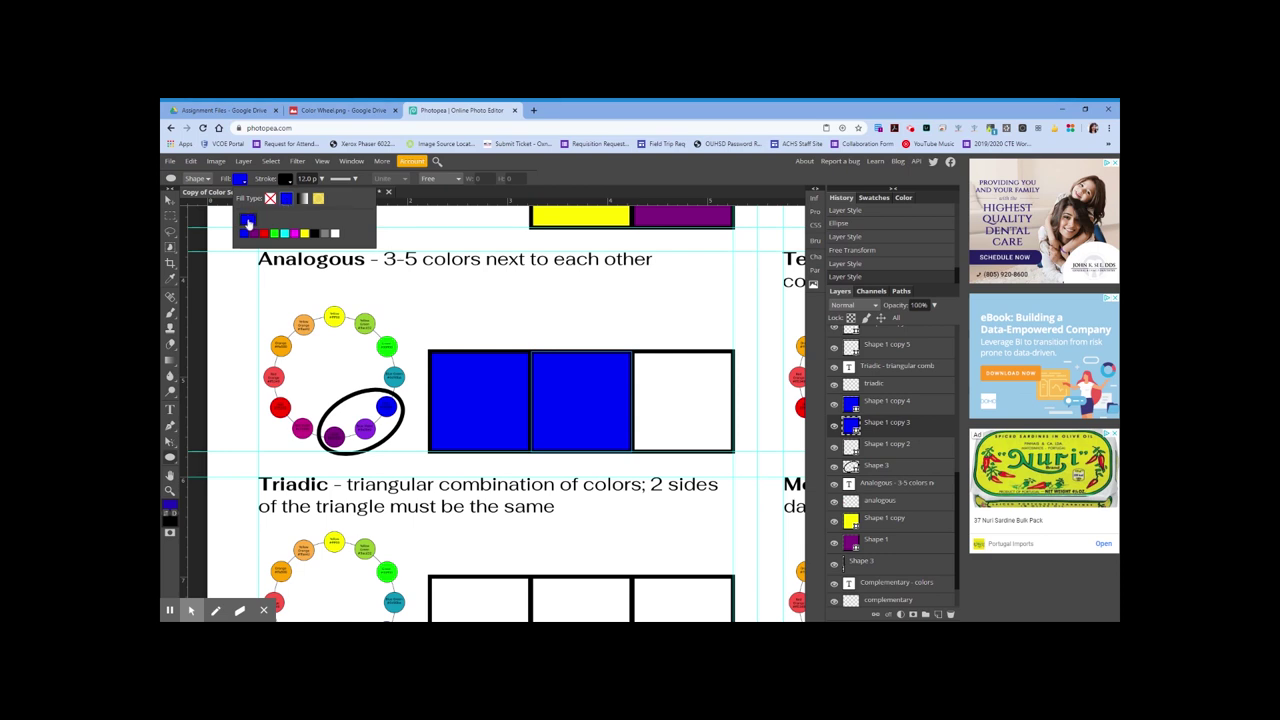
pyautogui.click(248, 224)
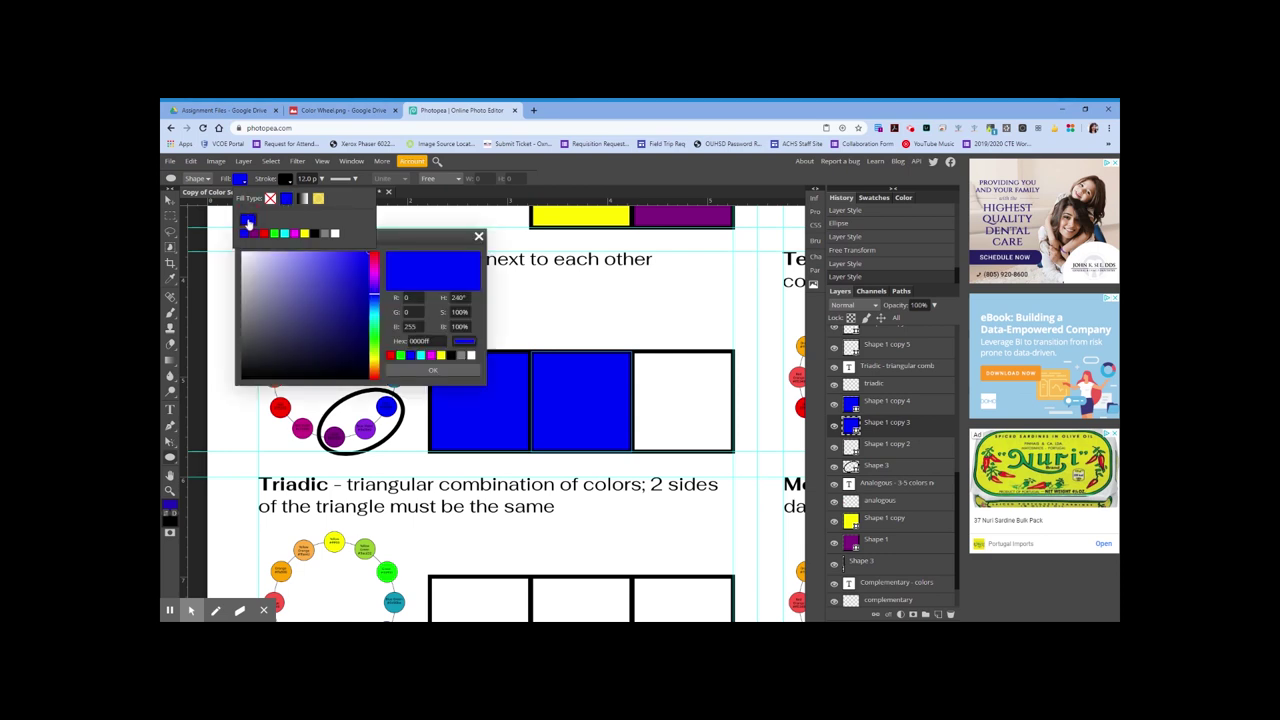
pyautogui.click(342, 110)
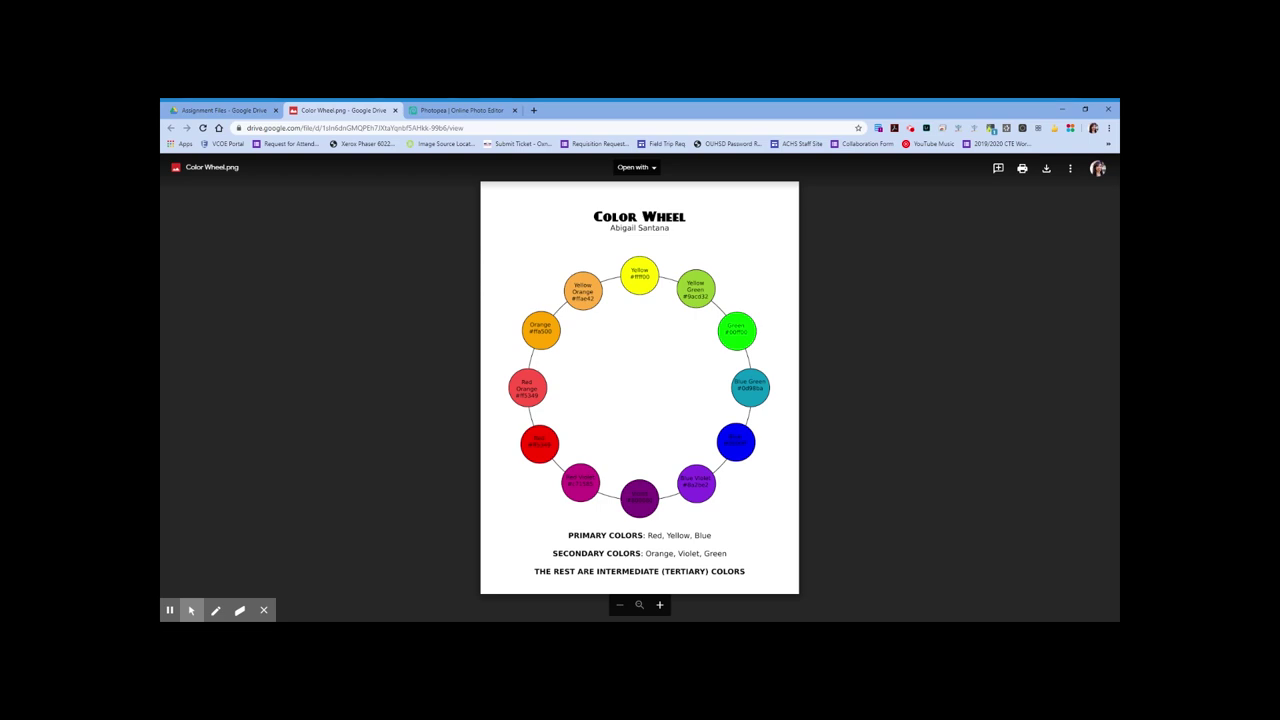
pyautogui.click(448, 110)
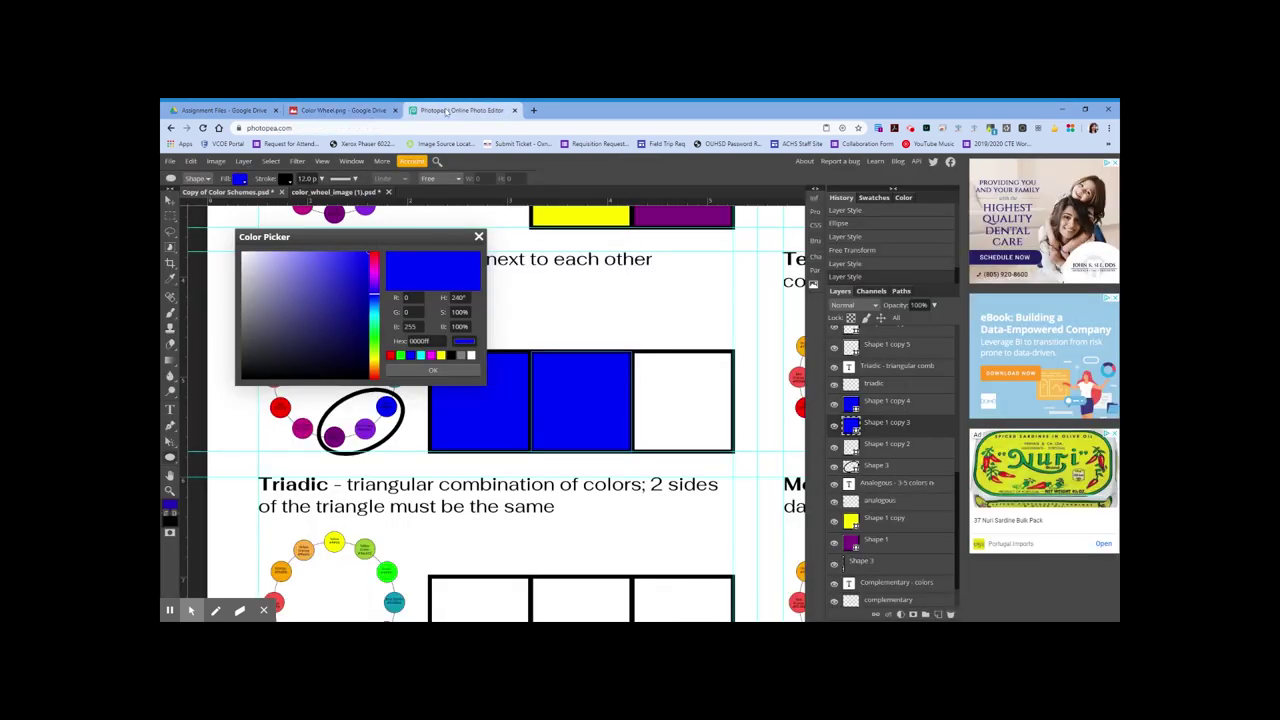
pyautogui.click(419, 341)
pyautogui.write('fa2be2')
pyautogui.click(440, 373)
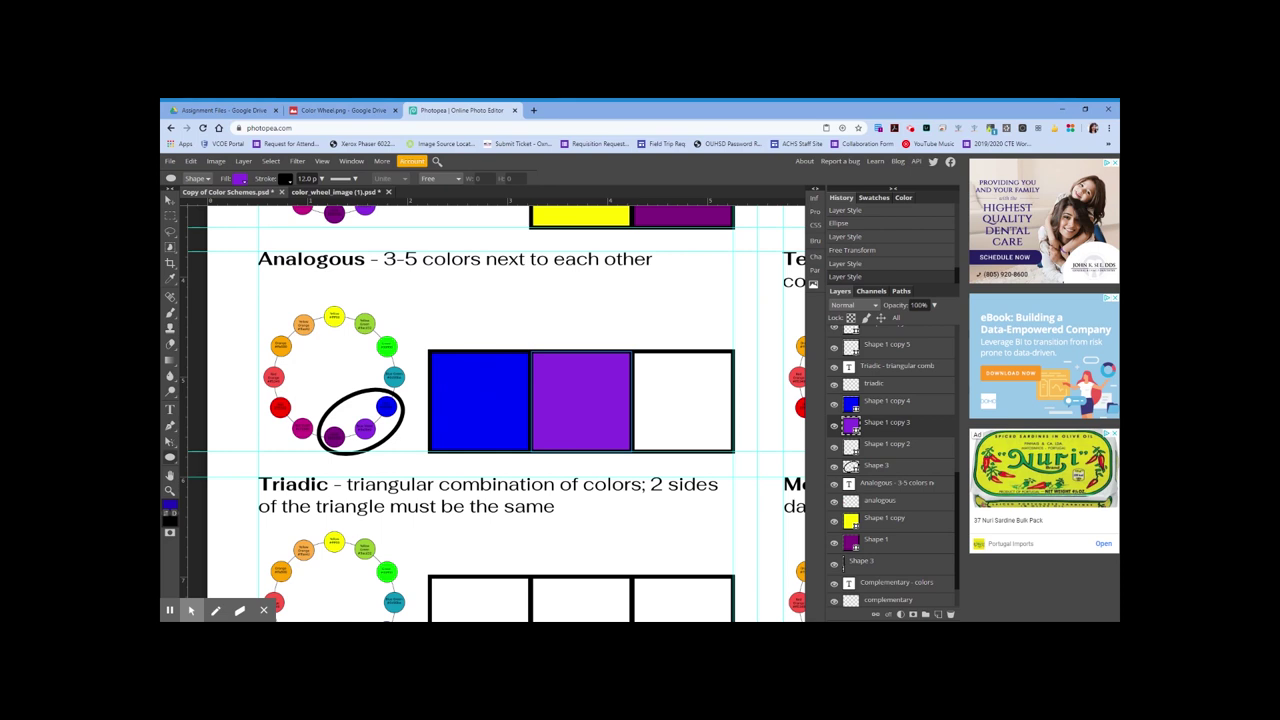
# - Fill the right Analogous square with the same solid purple used in the Complementary swatch
pyautogui.click(876, 450)
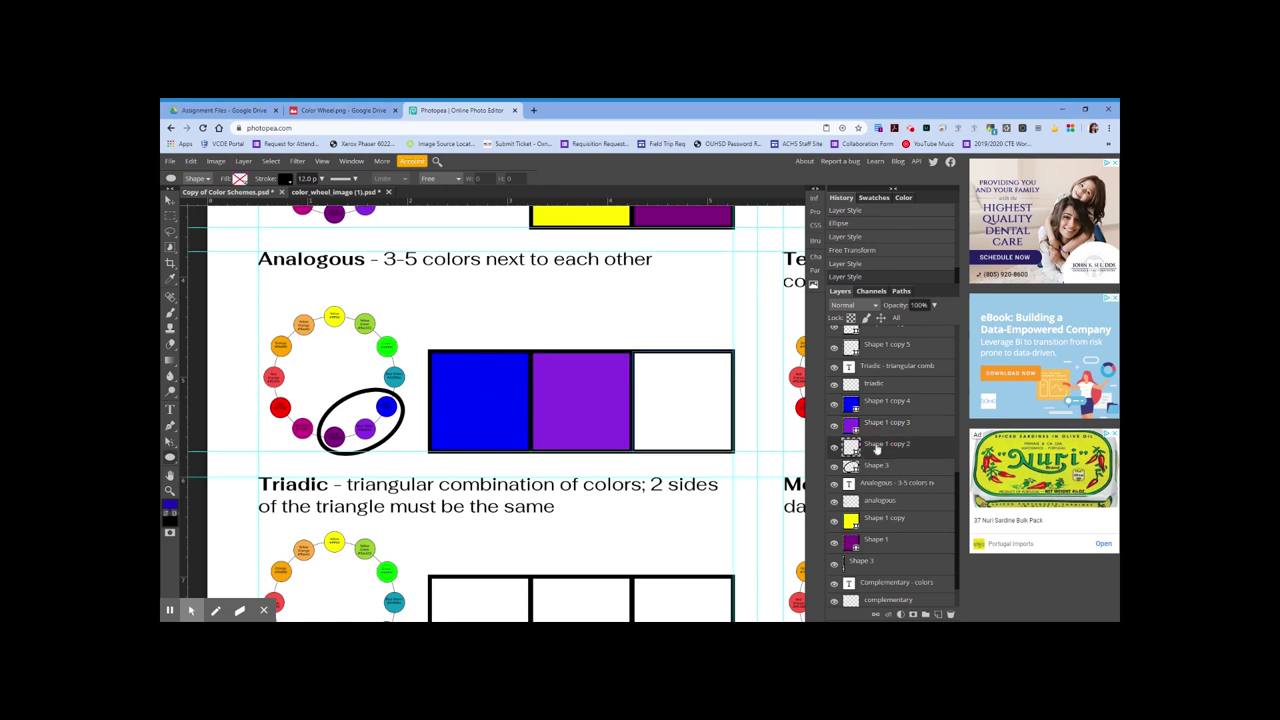
pyautogui.click(240, 179)
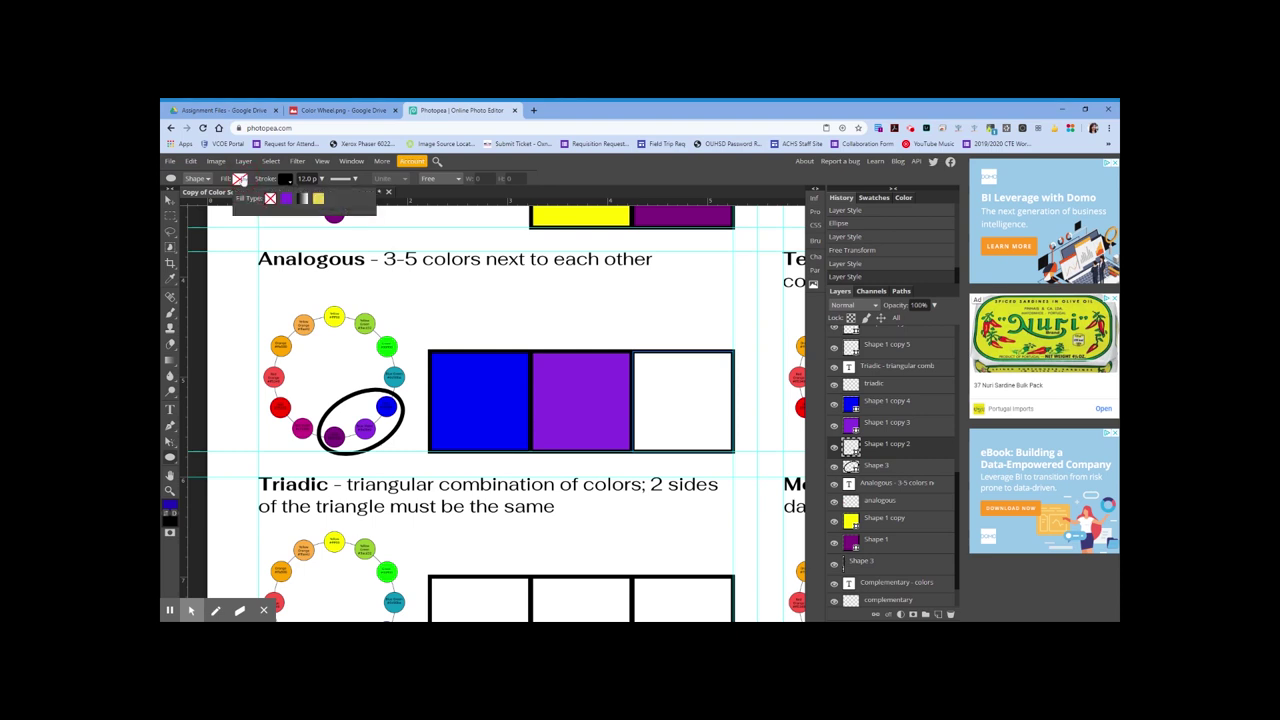
pyautogui.click(286, 200)
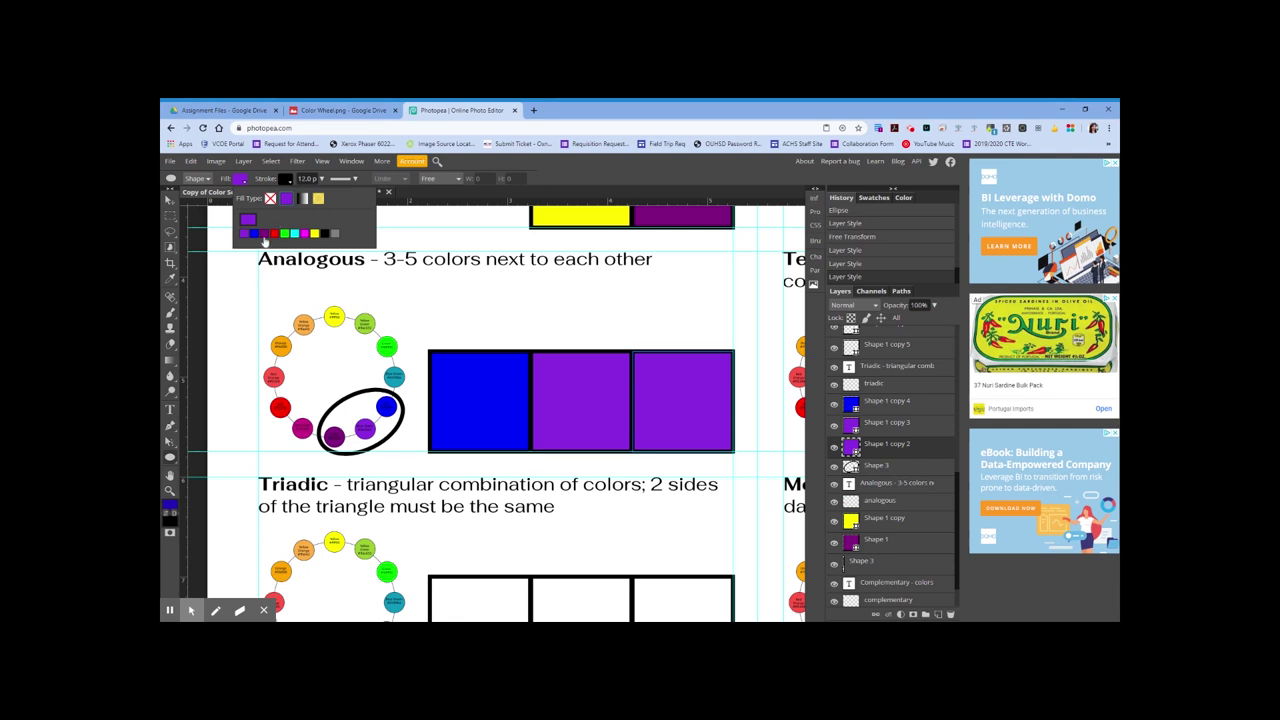
pyautogui.click(264, 236)
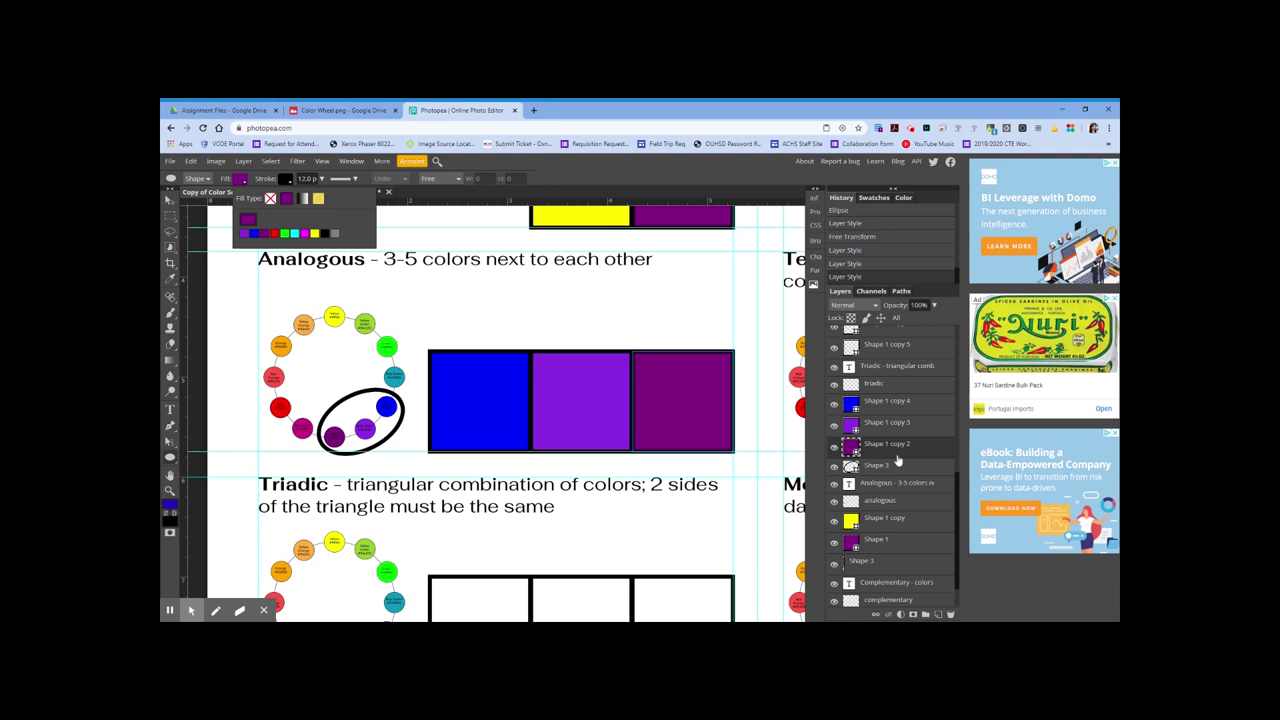
# - Draw a closed triangle with the Pen tool above the Triadic caption layer, connecting the wheel's violet, green and orange circles
pyautogui.click(895, 371)
pyautogui.click(895, 371)
pyautogui.scroll(-4, 505, 410)
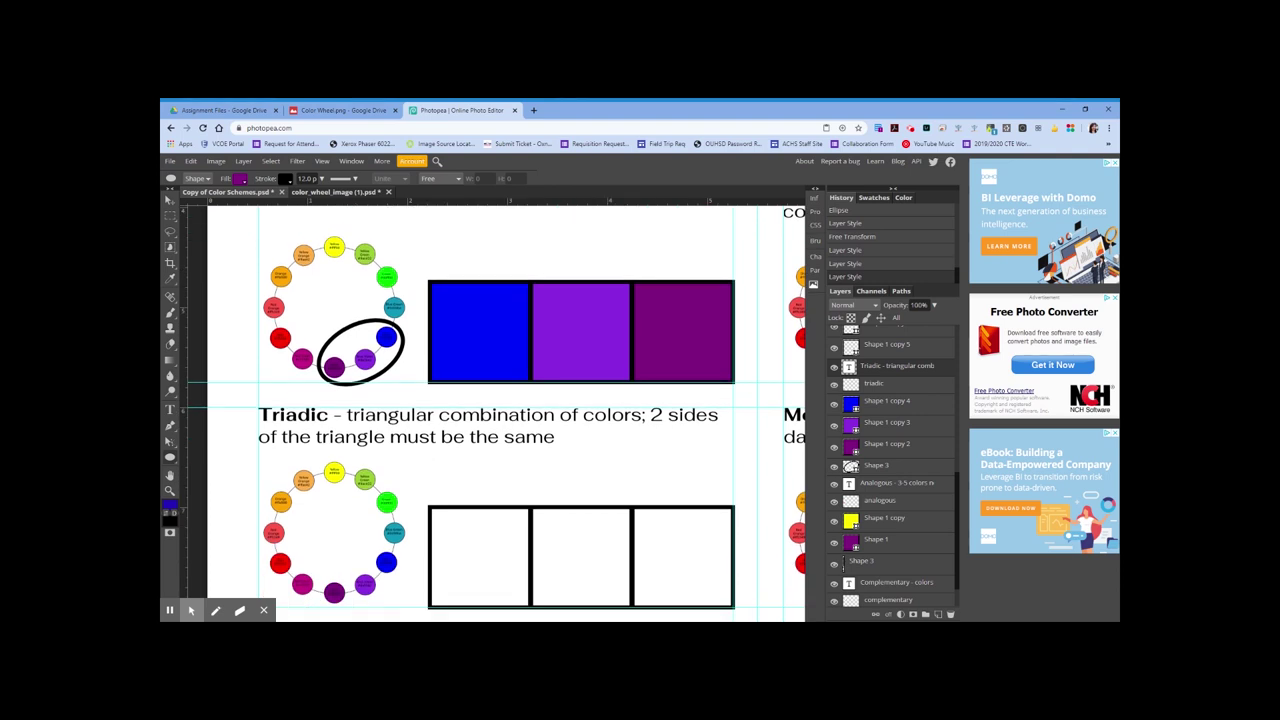
pyautogui.scroll(-1, 493, 390)
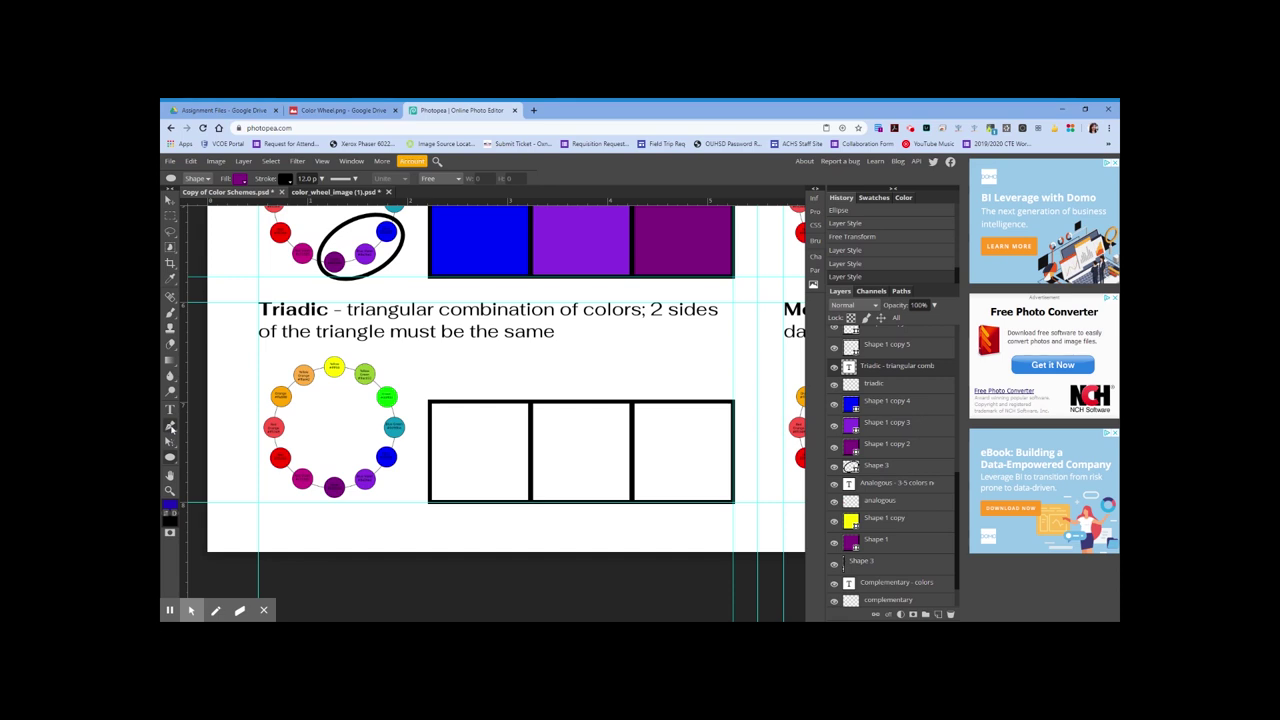
pyautogui.click(171, 427)
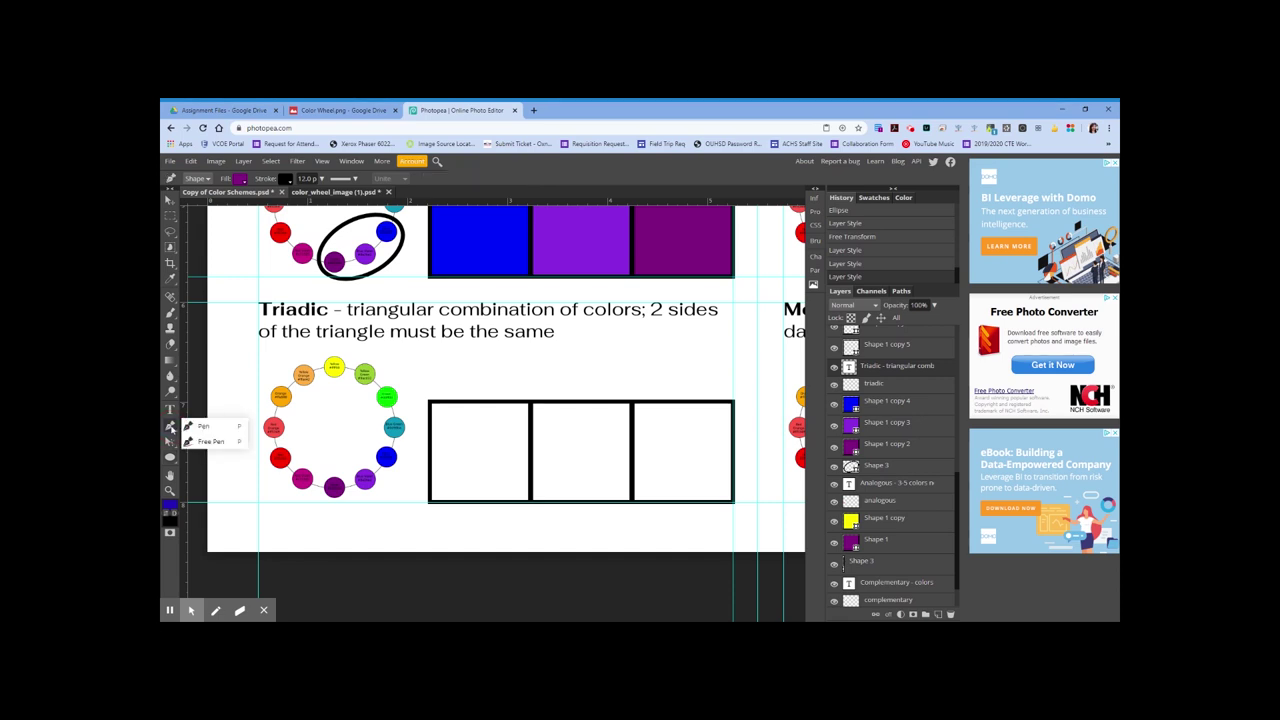
pyautogui.click(201, 428)
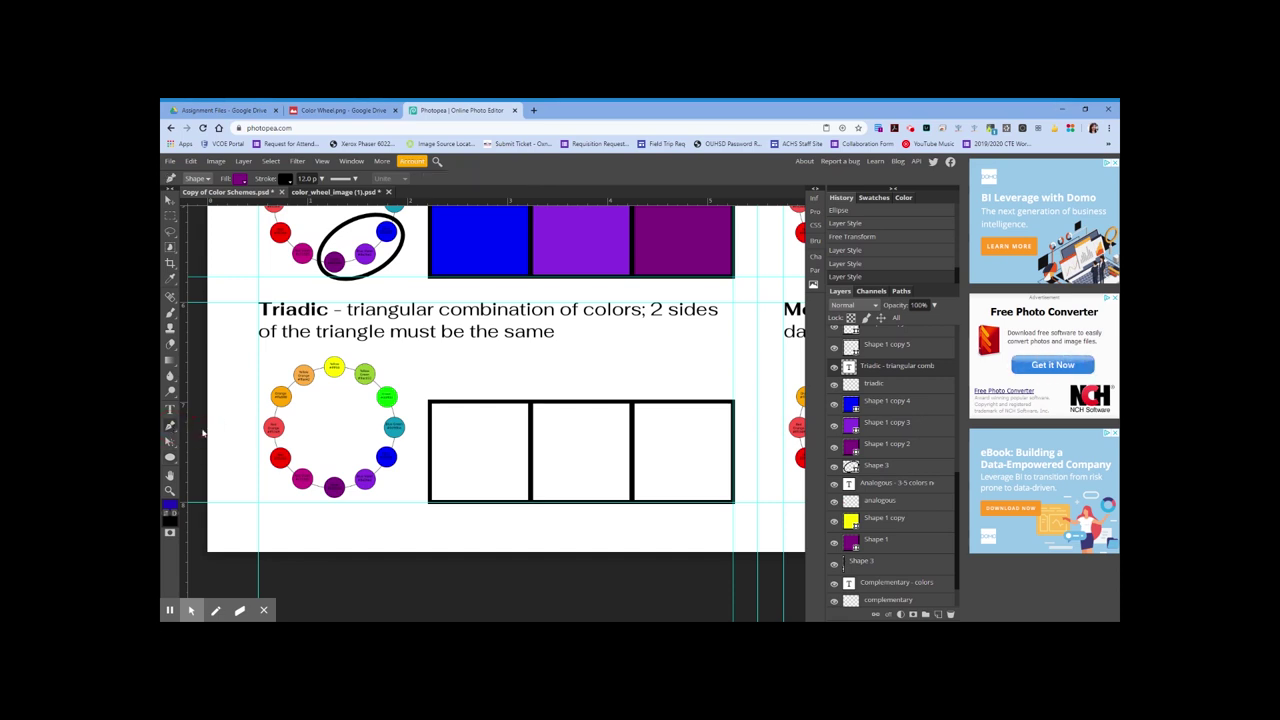
pyautogui.click(334, 481)
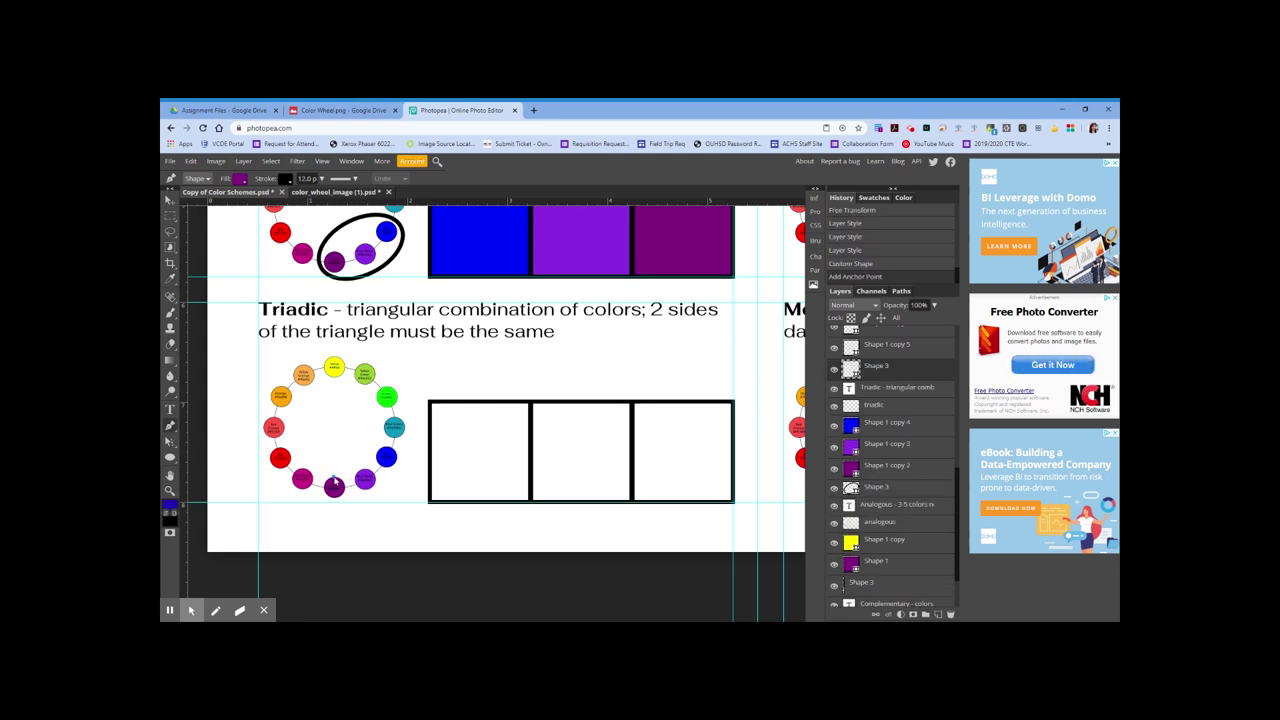
pyautogui.click(382, 401)
pyautogui.click(381, 400)
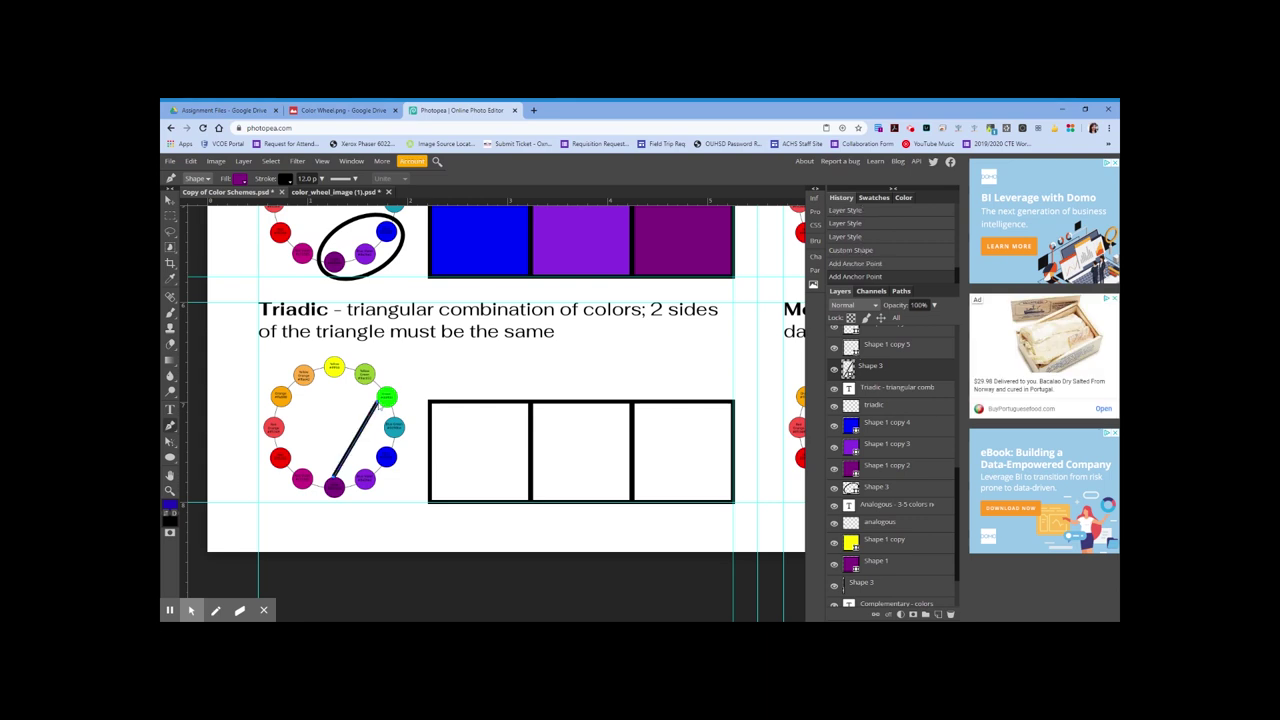
pyautogui.click(292, 401)
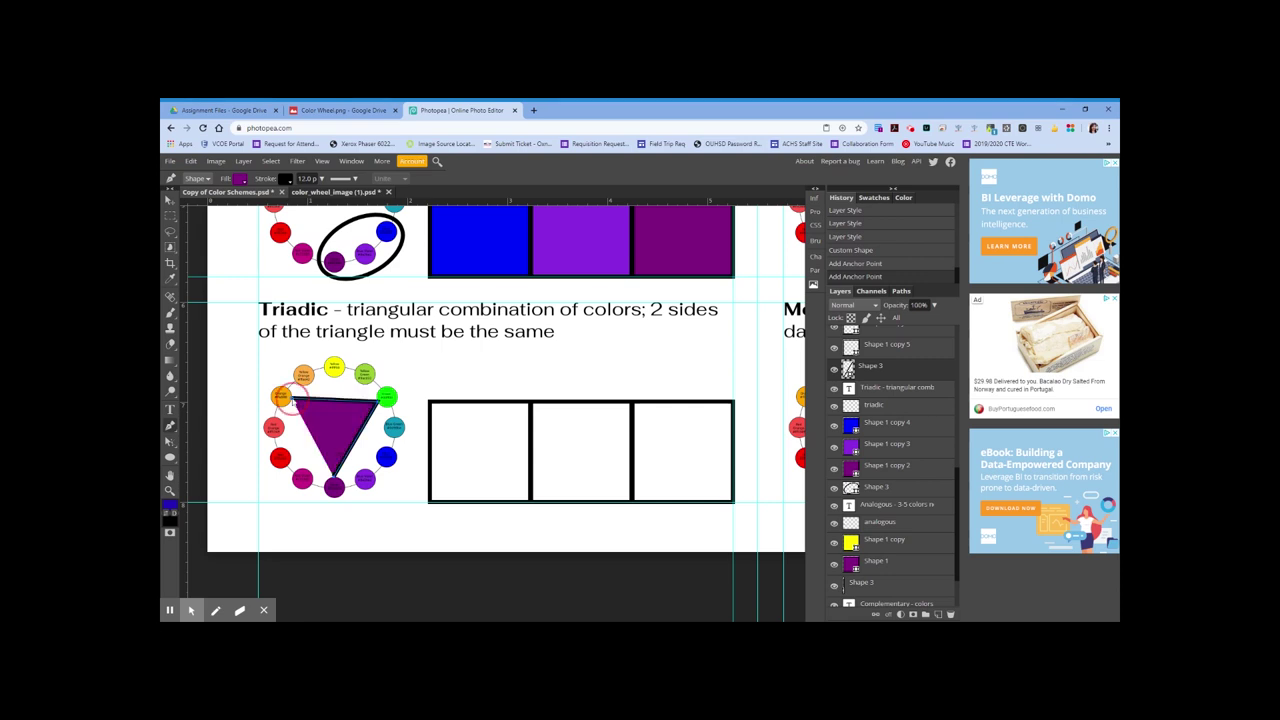
pyautogui.click(336, 481)
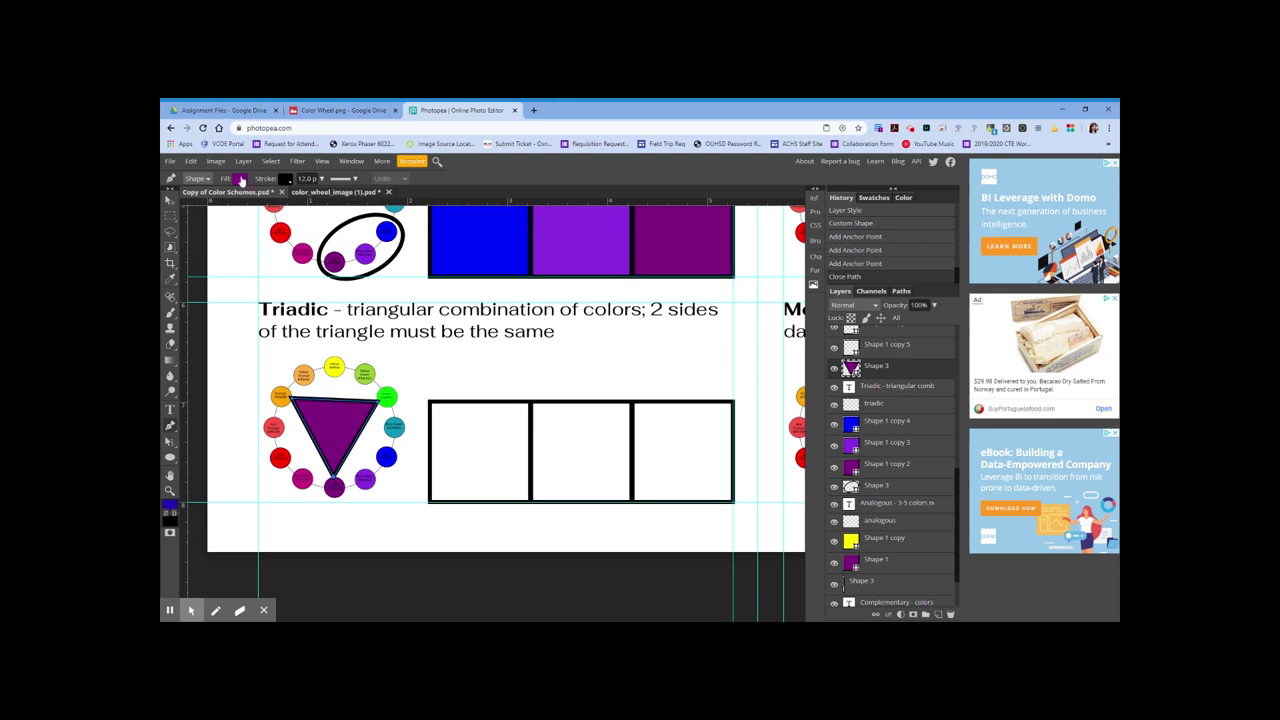
# - Remove the Triadic triangle's fill and level its upper edge by rotating it about -1.9° with Free Transform
pyautogui.click(241, 179)
pyautogui.click(270, 199)
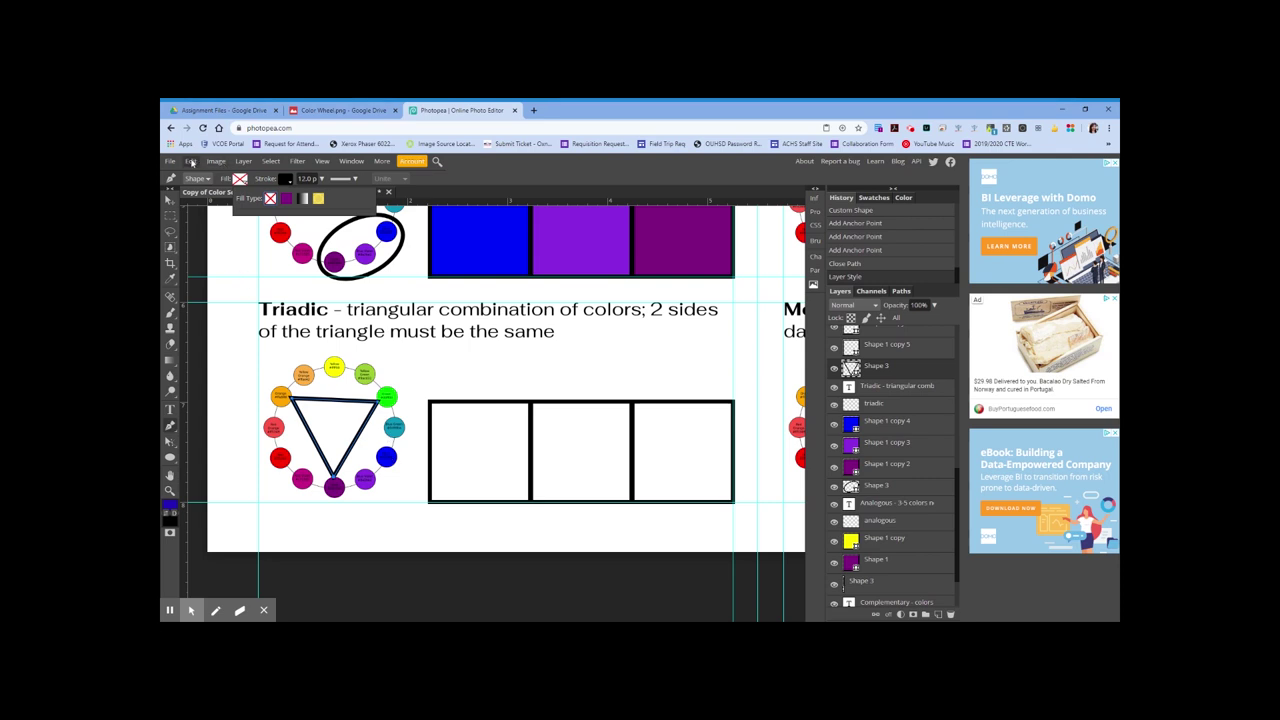
pyautogui.click(192, 162)
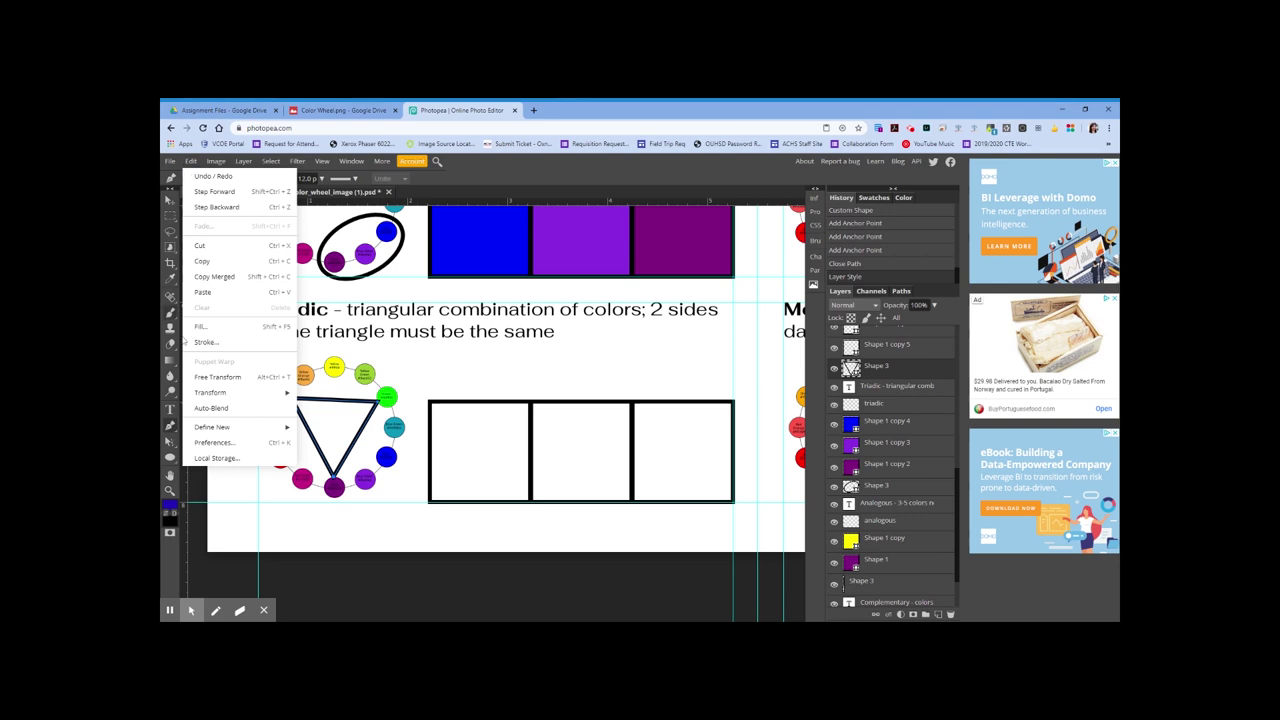
pyautogui.moveTo(232, 390)
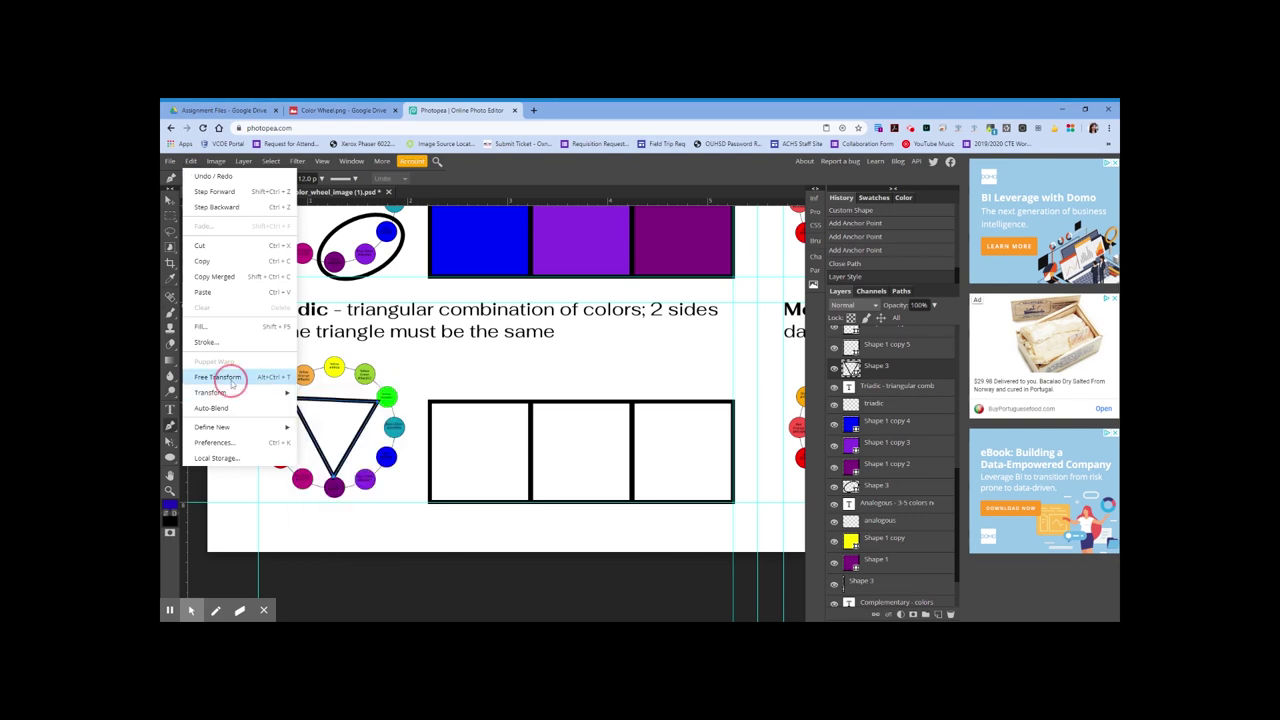
pyautogui.click(229, 376)
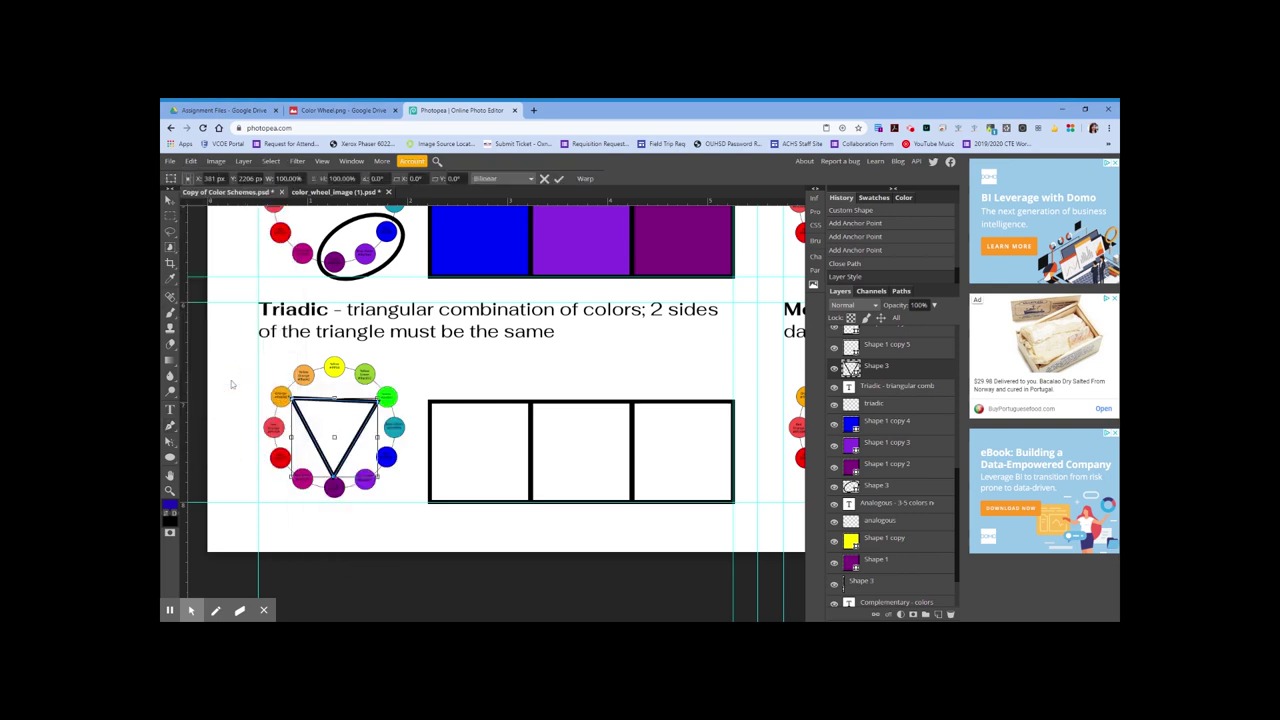
pyautogui.click(381, 475)
pyautogui.moveTo(381, 475); pyautogui.dragTo(384, 475)
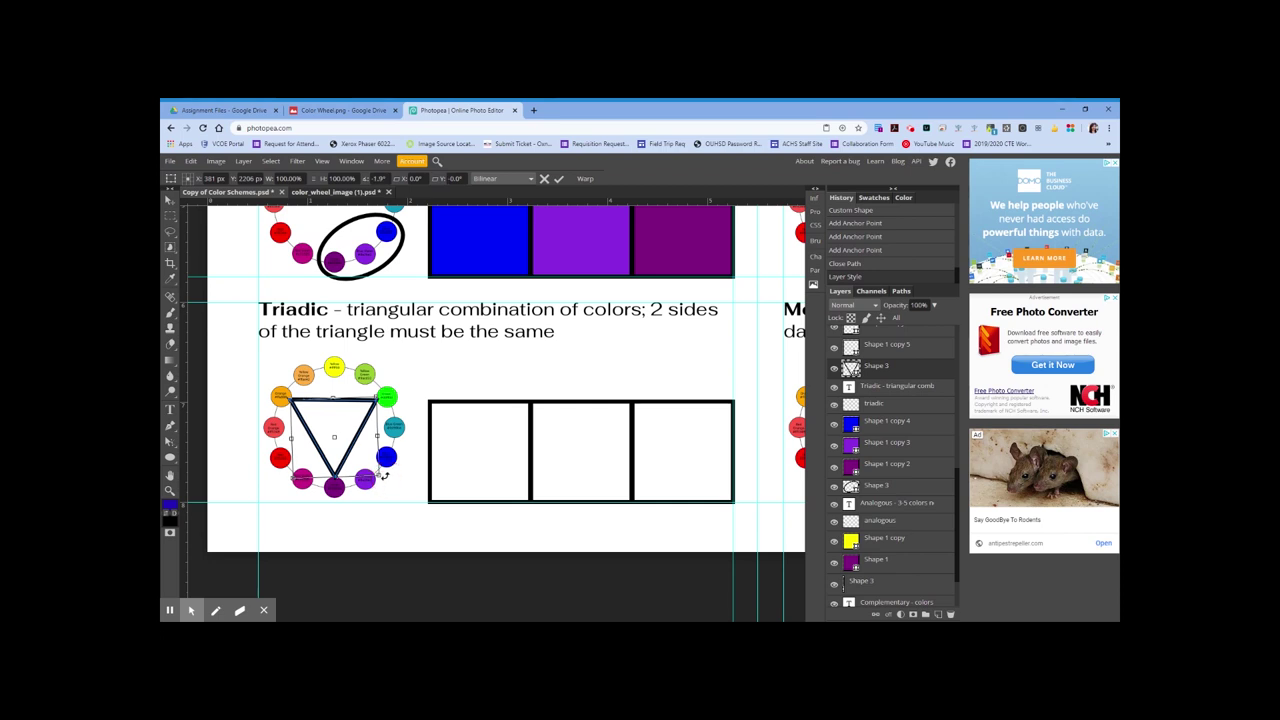
pyautogui.click(559, 179)
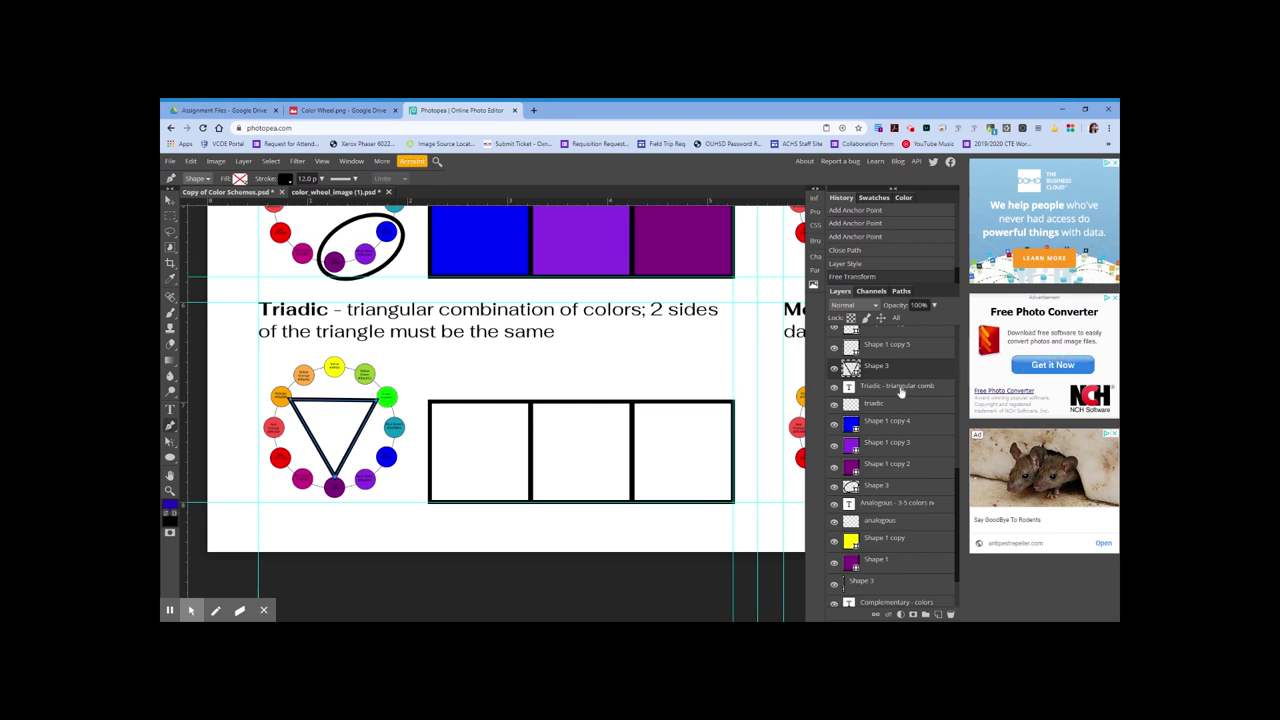
# - Fill the left Triadic square (Shape 1 copy 7) with solid green, hex 00ff00
pyautogui.scroll(3, 901, 393)
pyautogui.scroll(1, 901, 393)
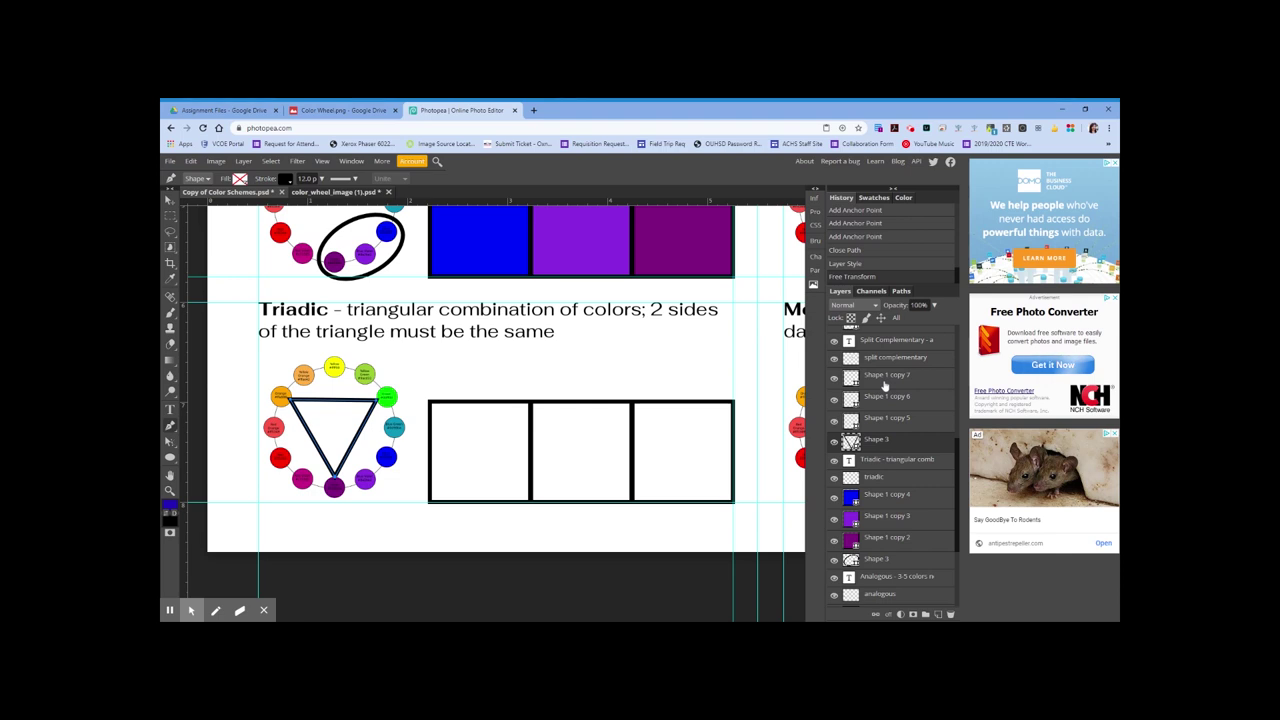
pyautogui.click(884, 385)
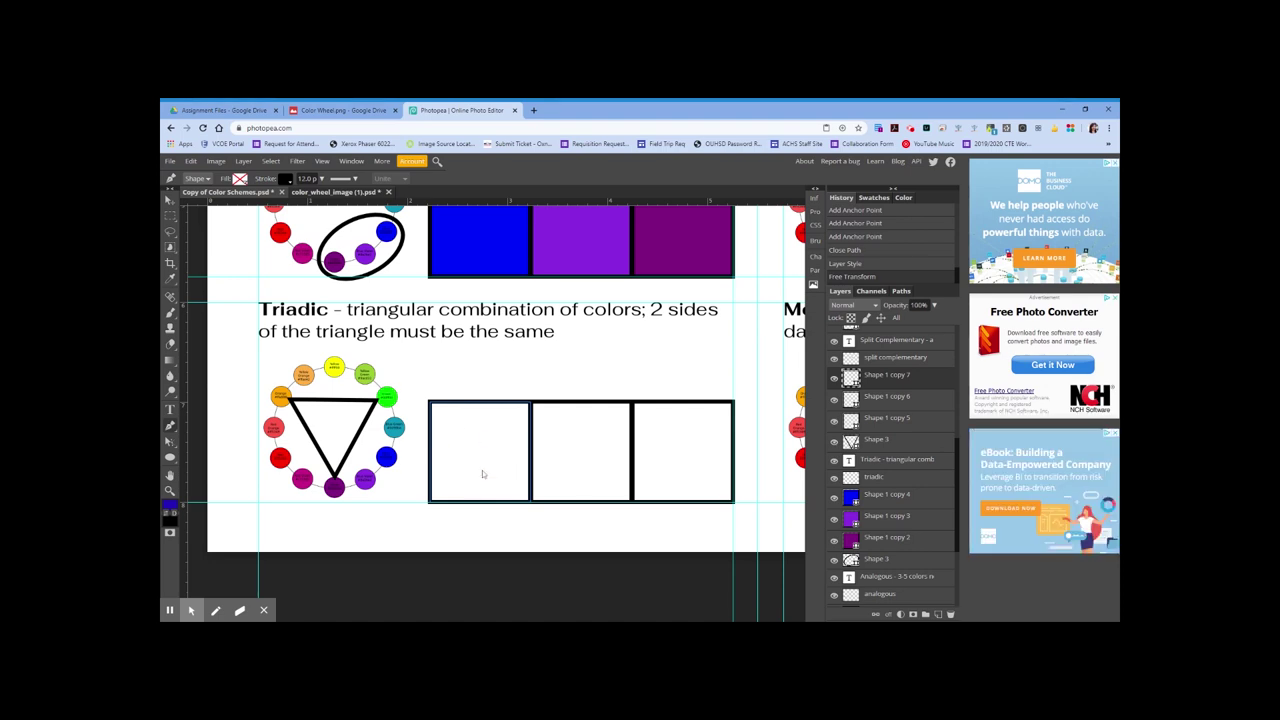
pyautogui.rightClick(170, 458)
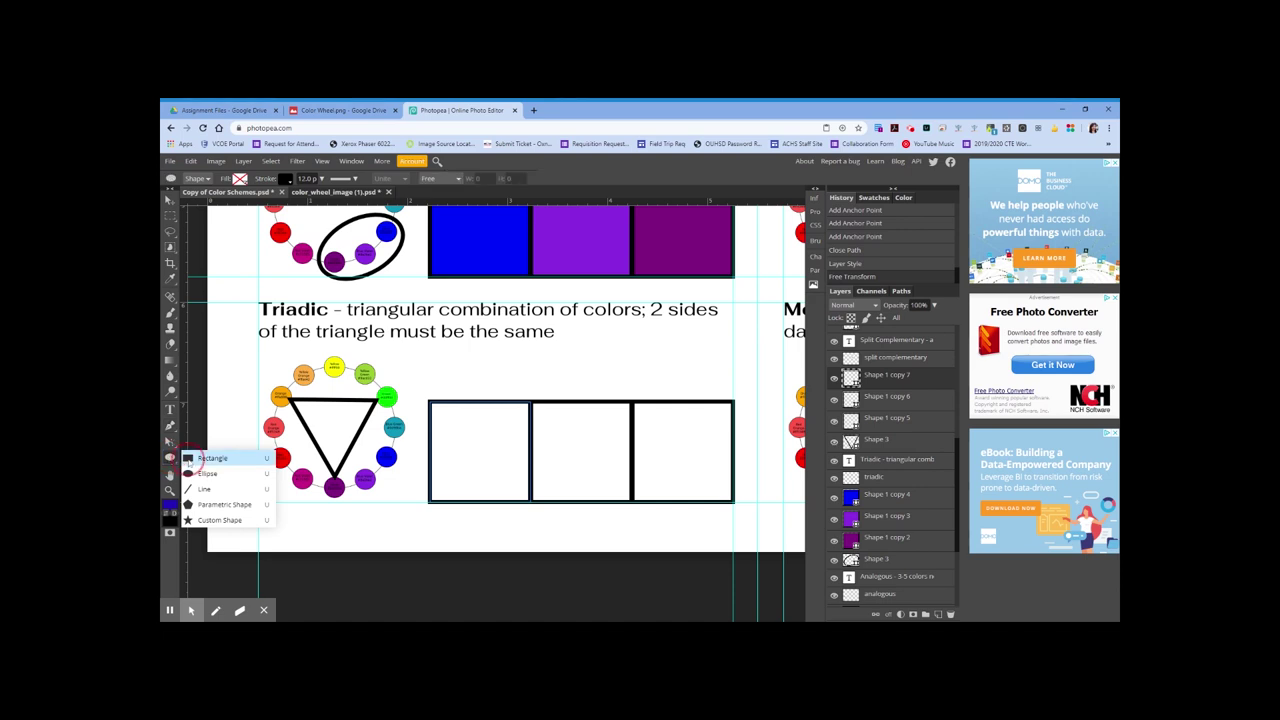
pyautogui.click(205, 458)
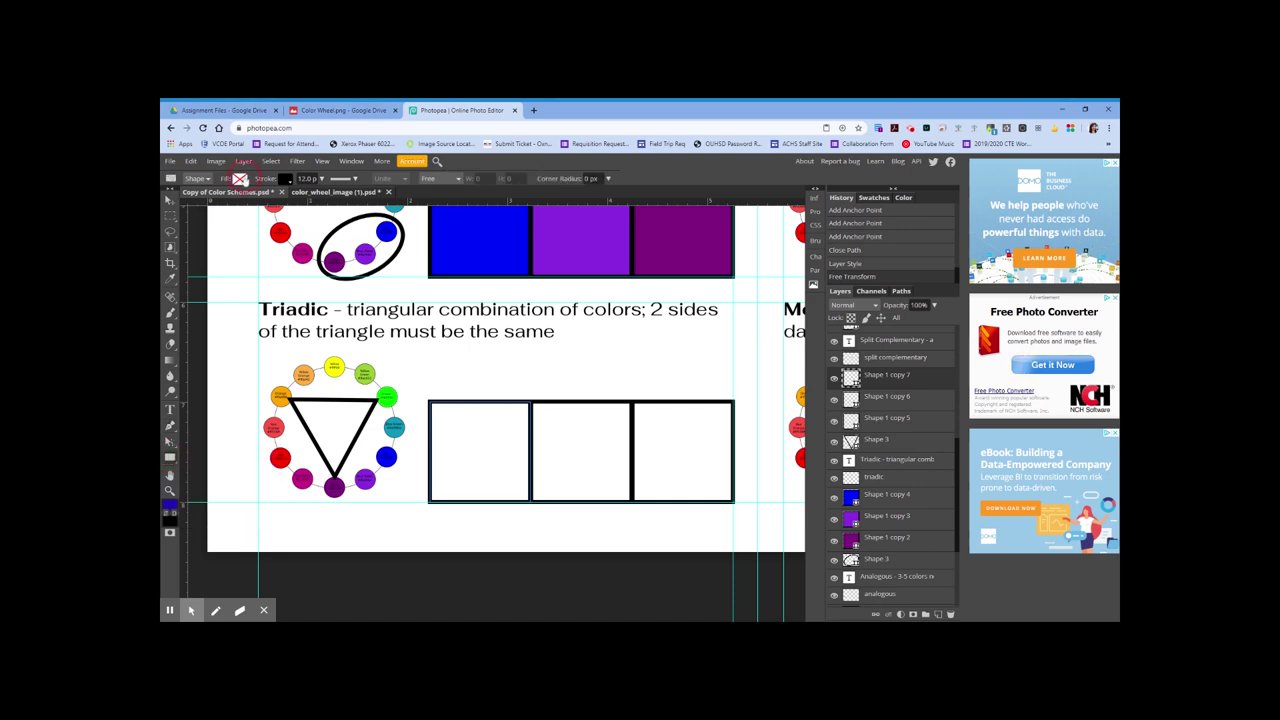
pyautogui.click(240, 179)
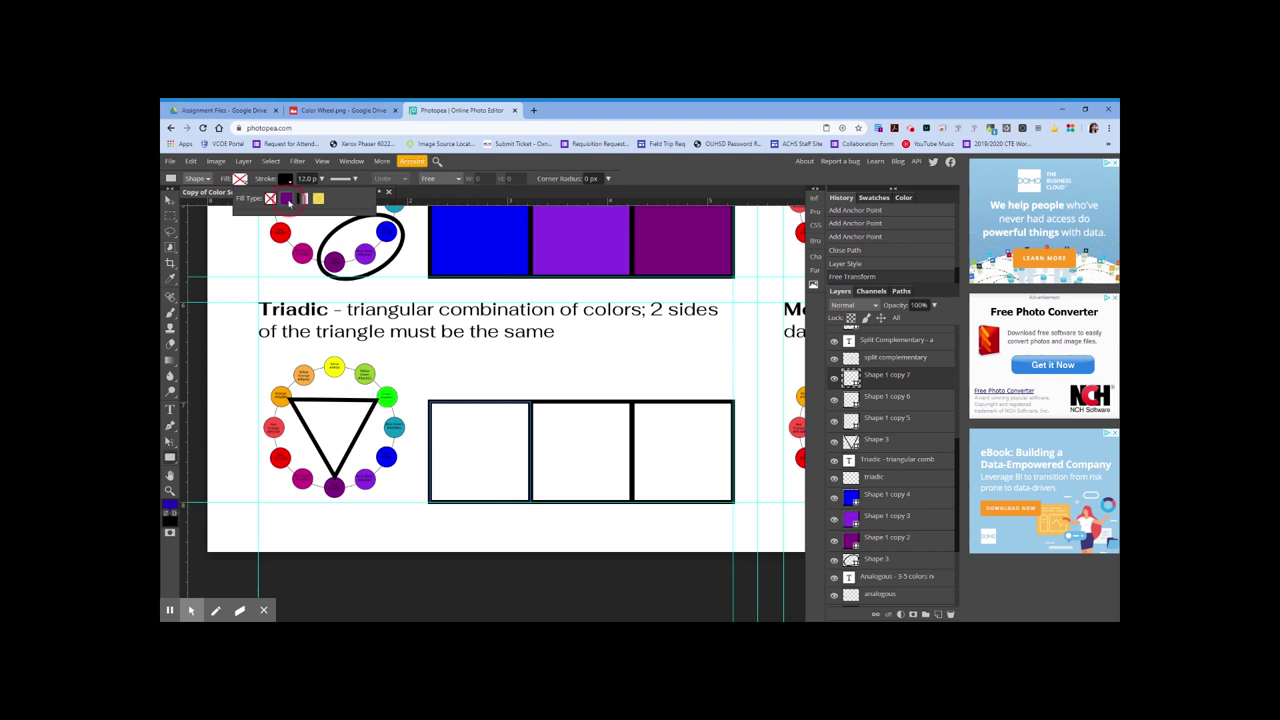
pyautogui.click(287, 199)
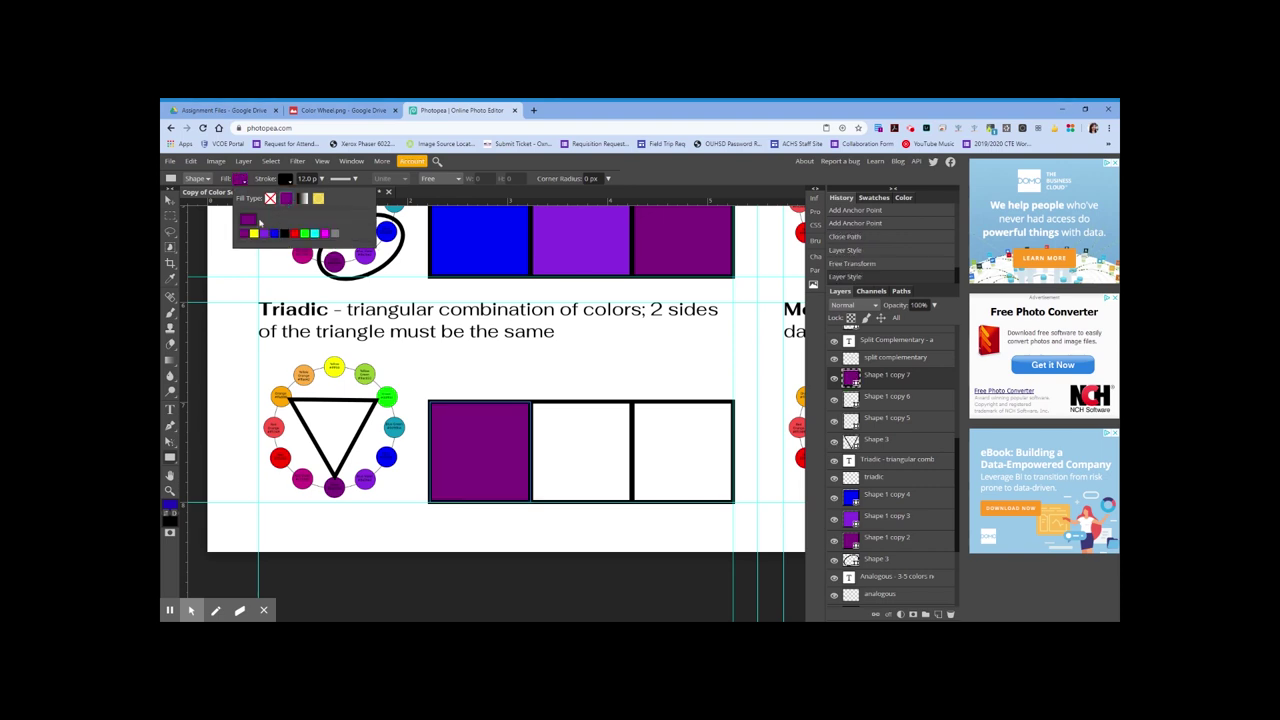
pyautogui.click(247, 221)
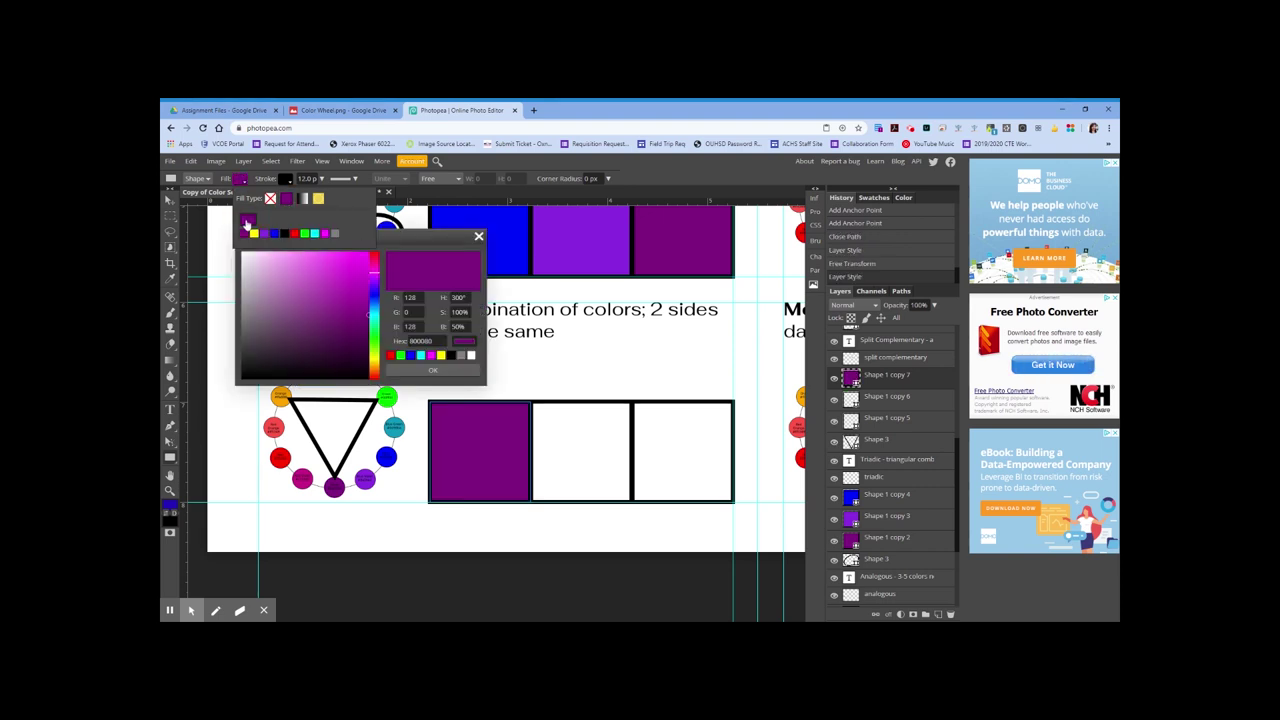
pyautogui.click(401, 356)
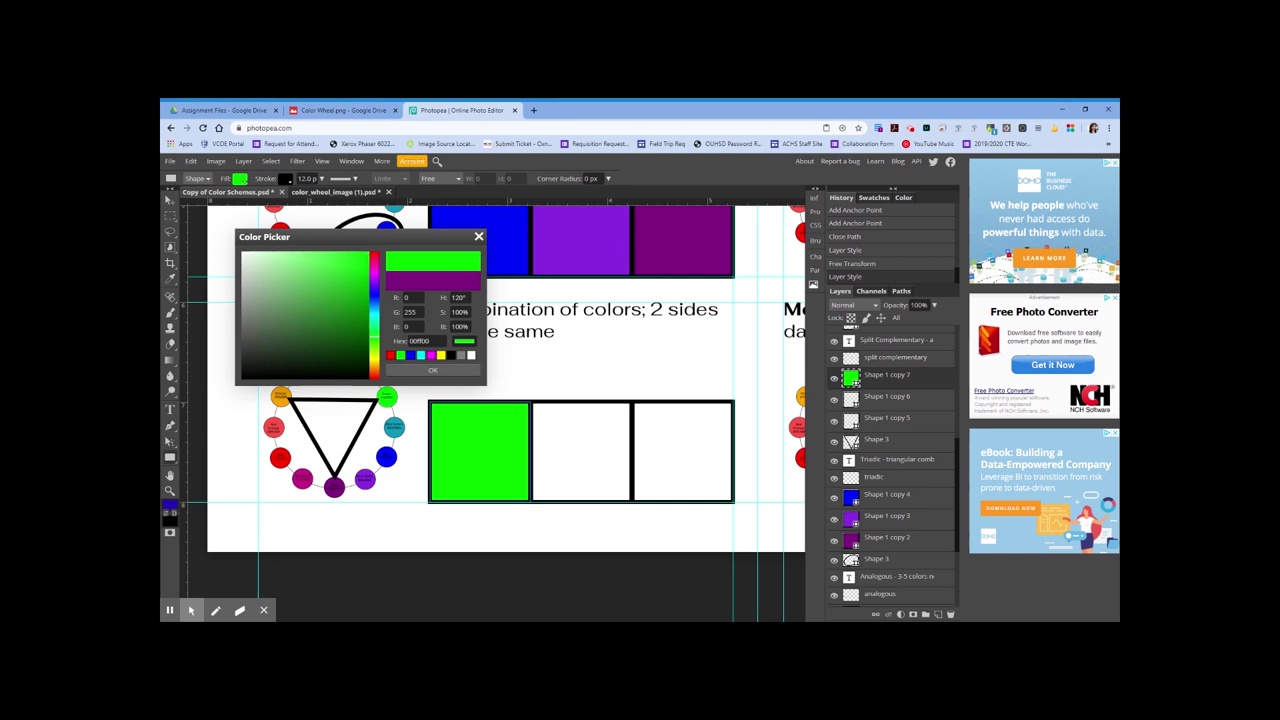
pyautogui.click(444, 372)
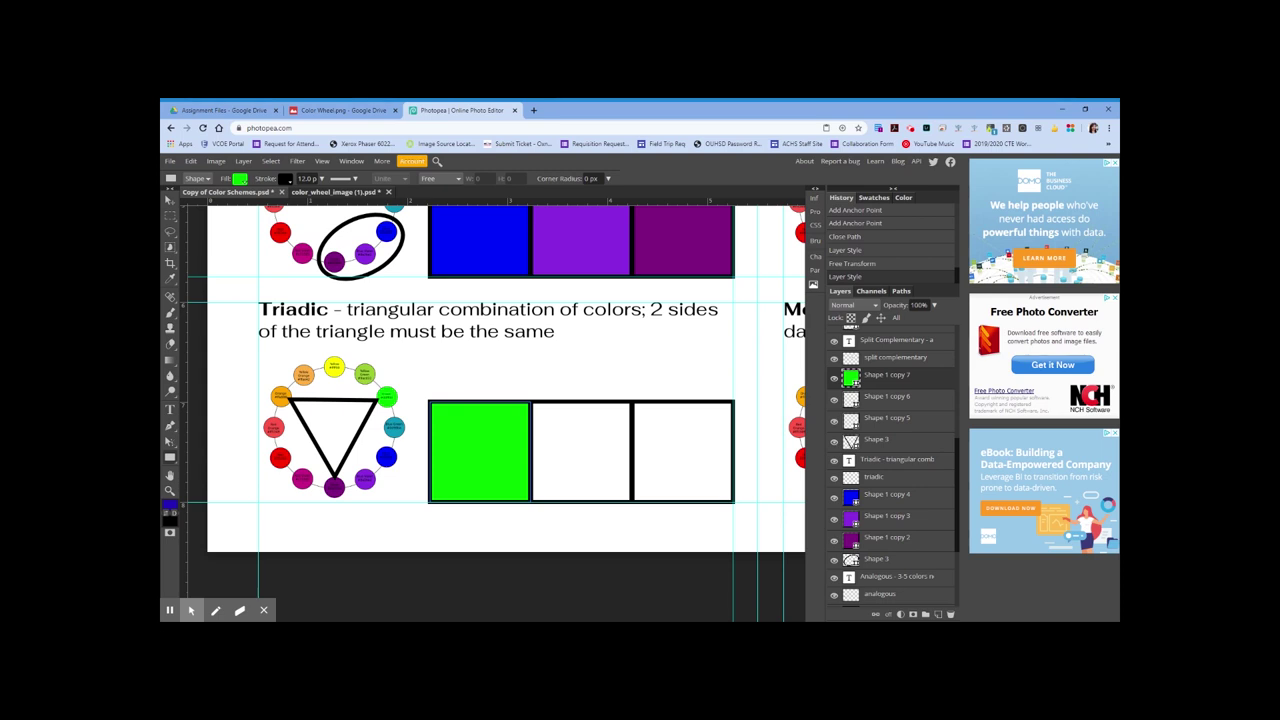
# - Fill the middle Triadic square (Shape 1 copy 6) with solid purple, hex 800080
pyautogui.click(900, 400)
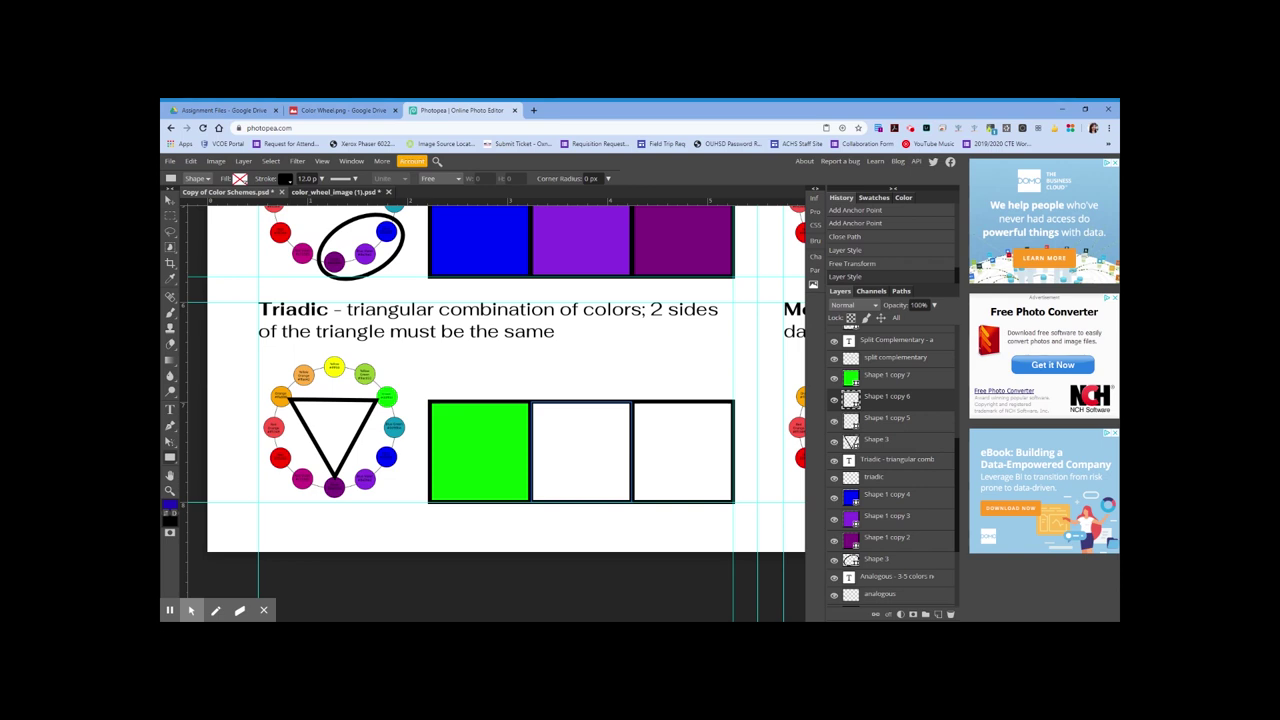
pyautogui.click(240, 179)
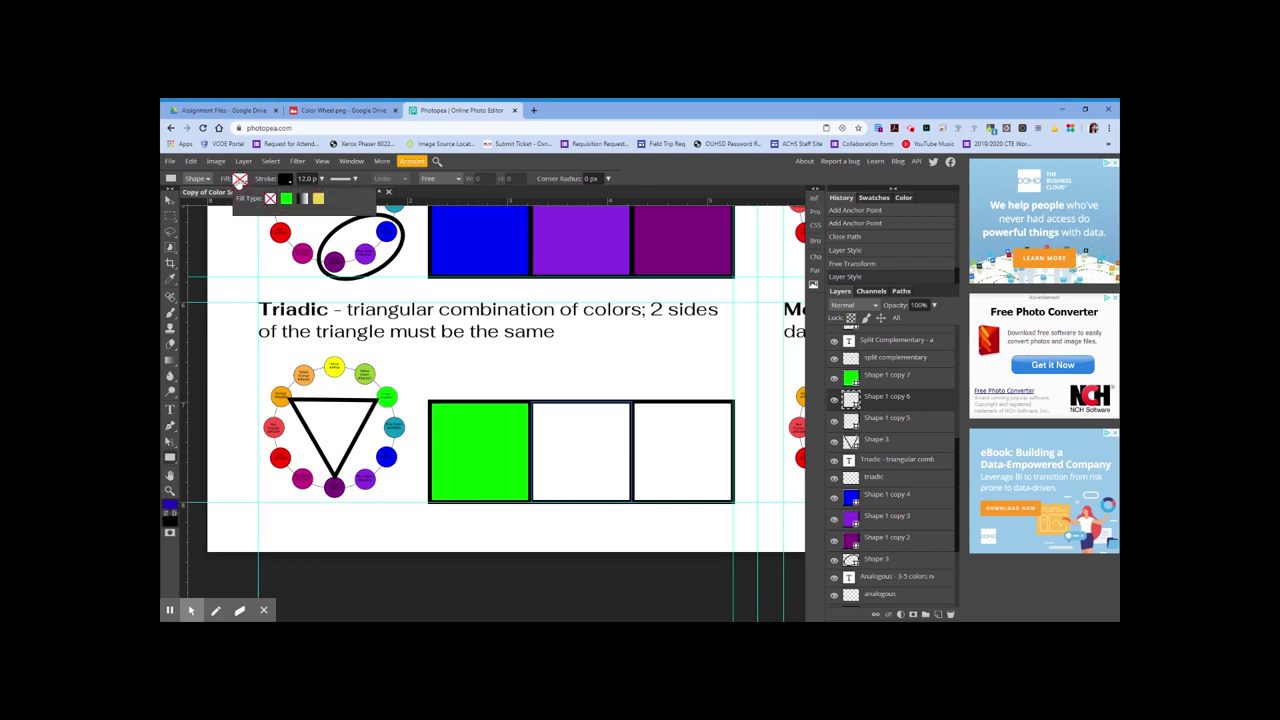
pyautogui.click(286, 198)
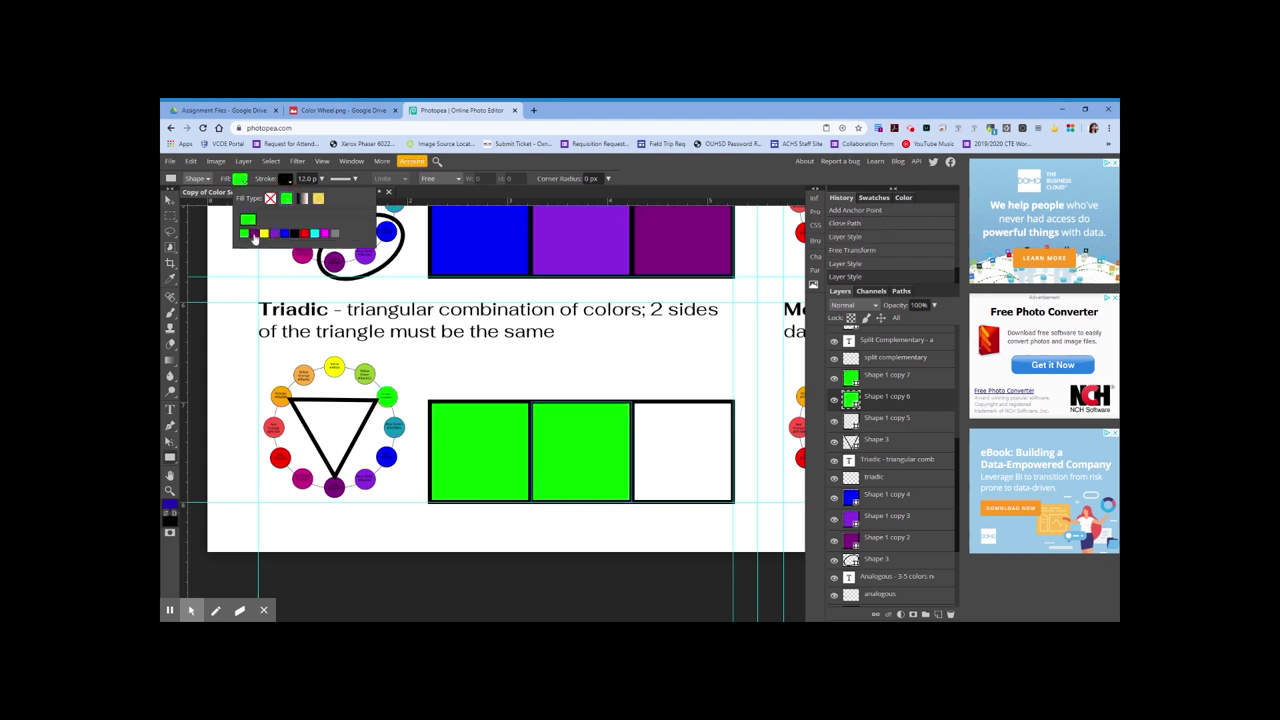
pyautogui.click(255, 234)
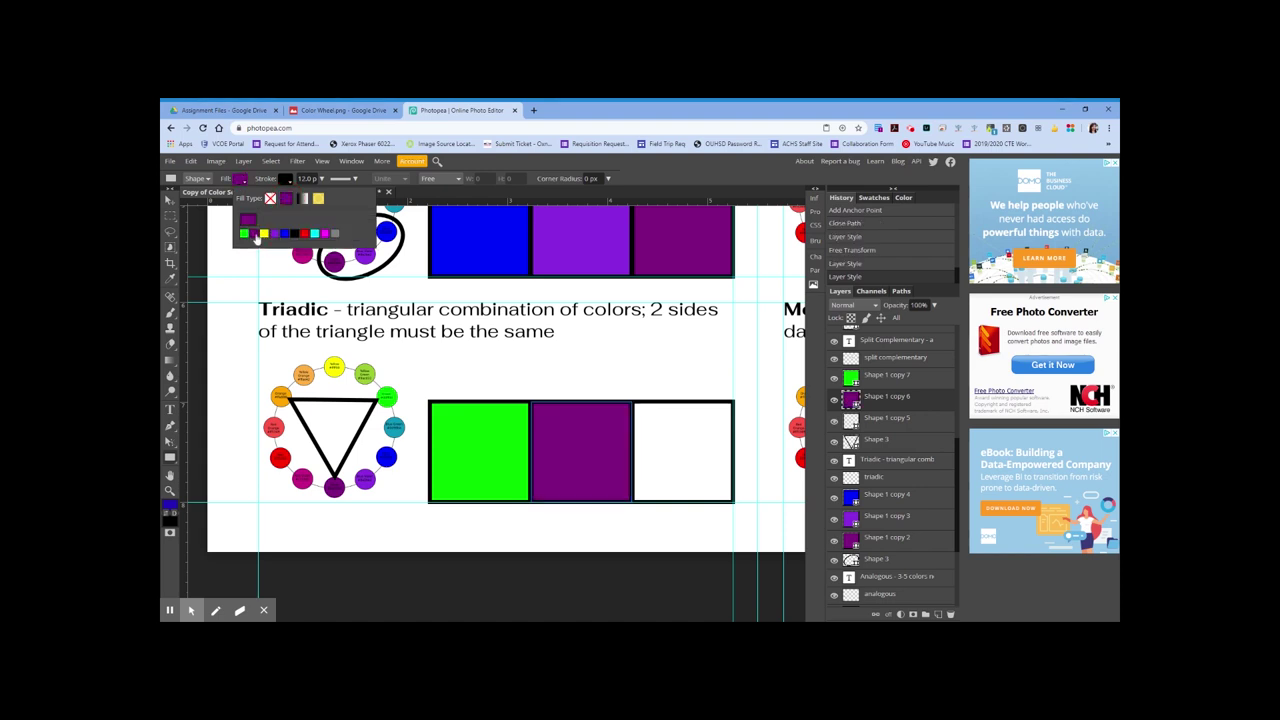
pyautogui.click(249, 222)
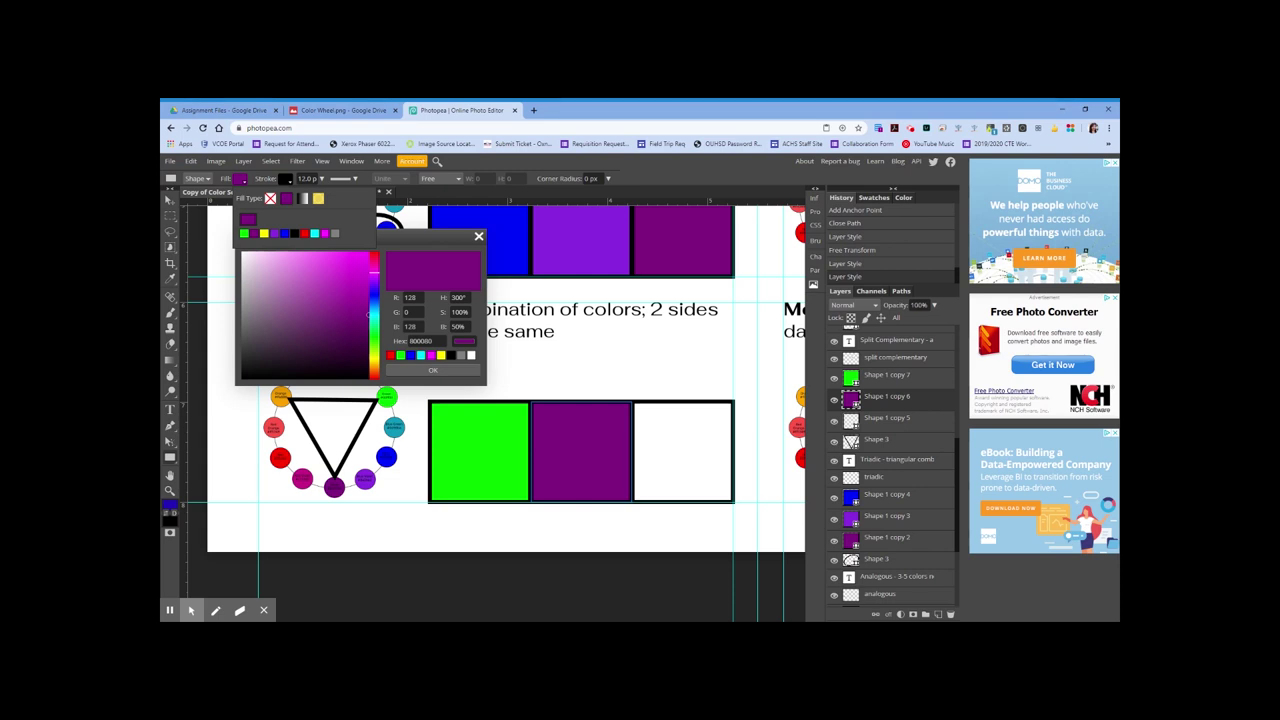
pyautogui.click(432, 370)
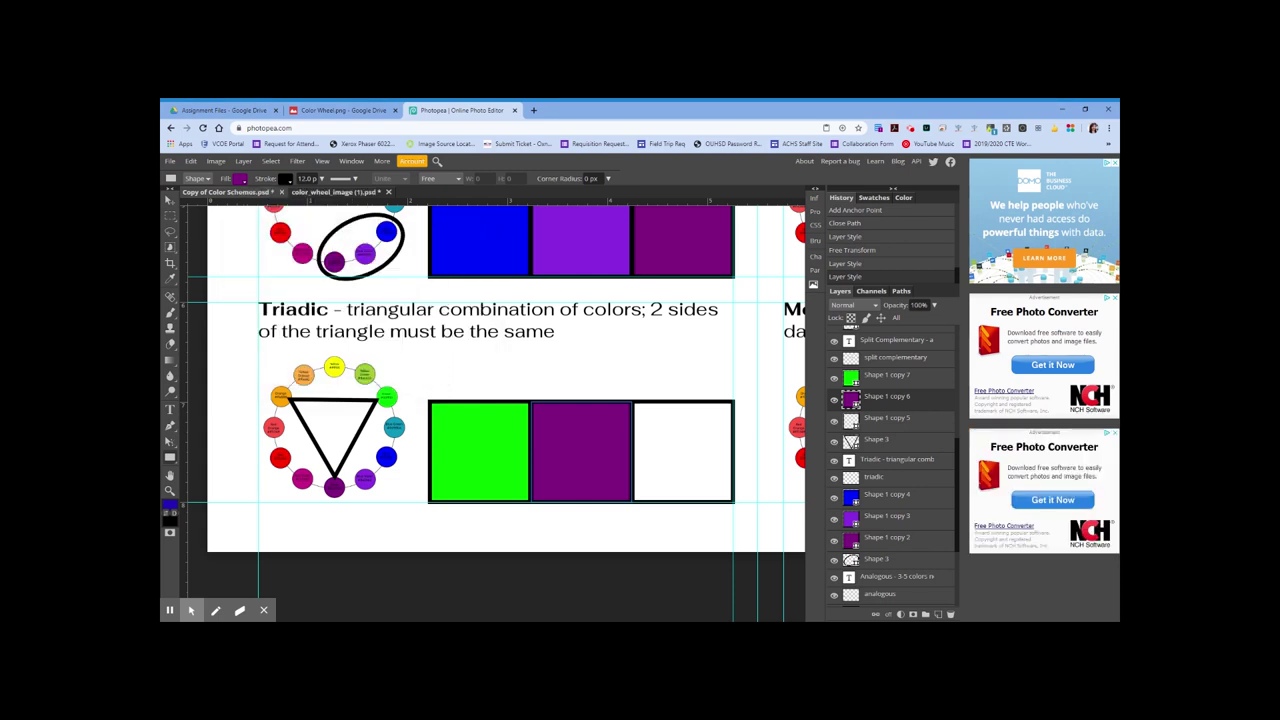
# - Fill the right Triadic square (Shape 1 copy 5) with solid orange, hex ffa500, checking the code on the Color Wheel image in Google Drive
pyautogui.click(912, 425)
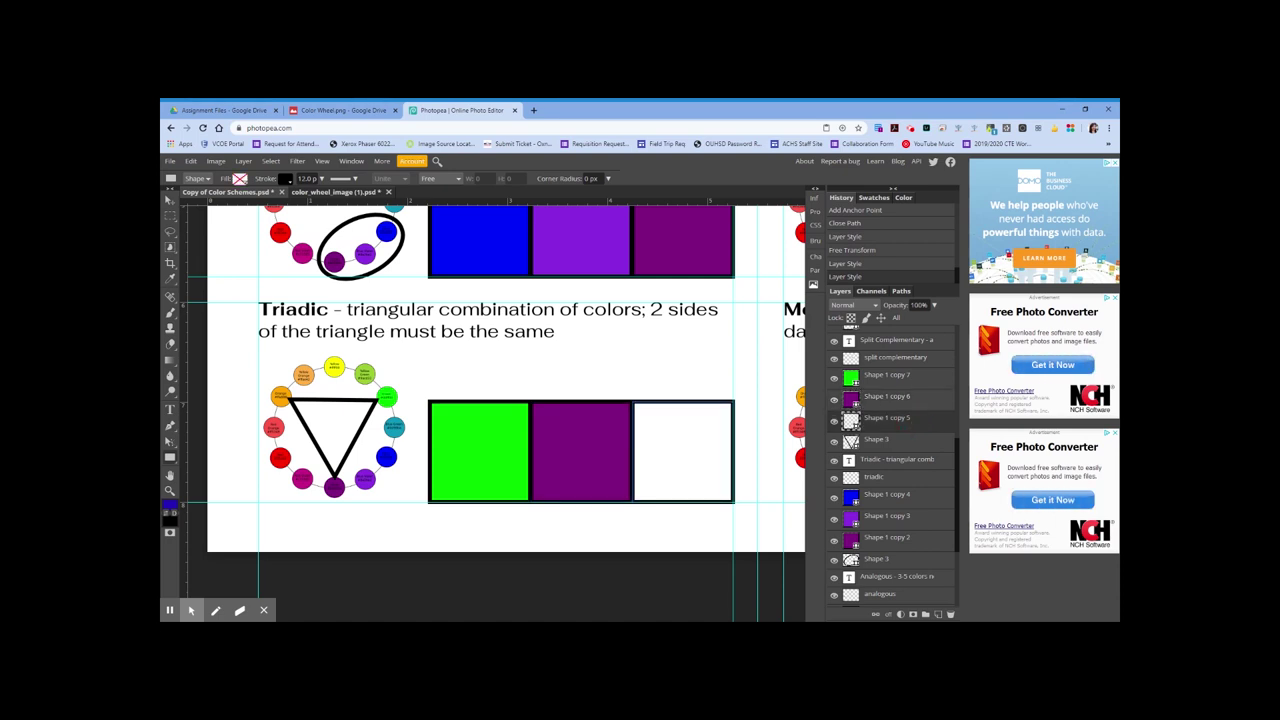
pyautogui.click(240, 178)
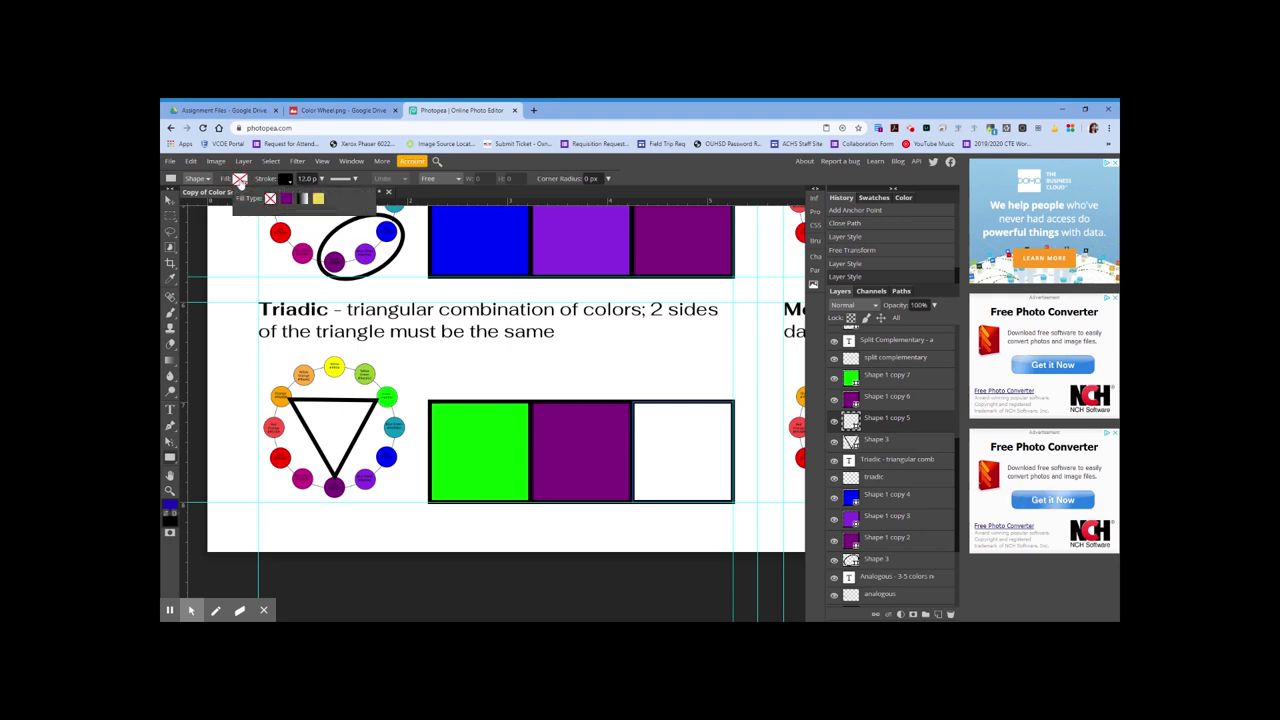
pyautogui.click(285, 199)
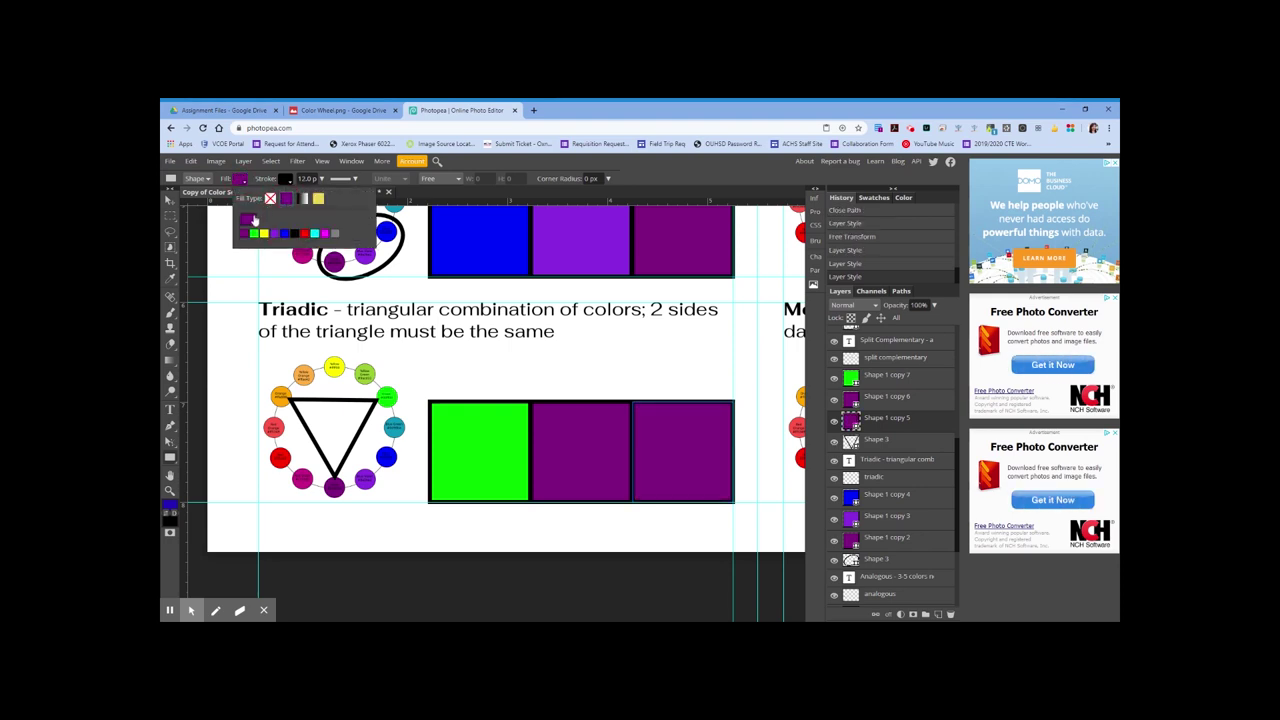
pyautogui.click(248, 221)
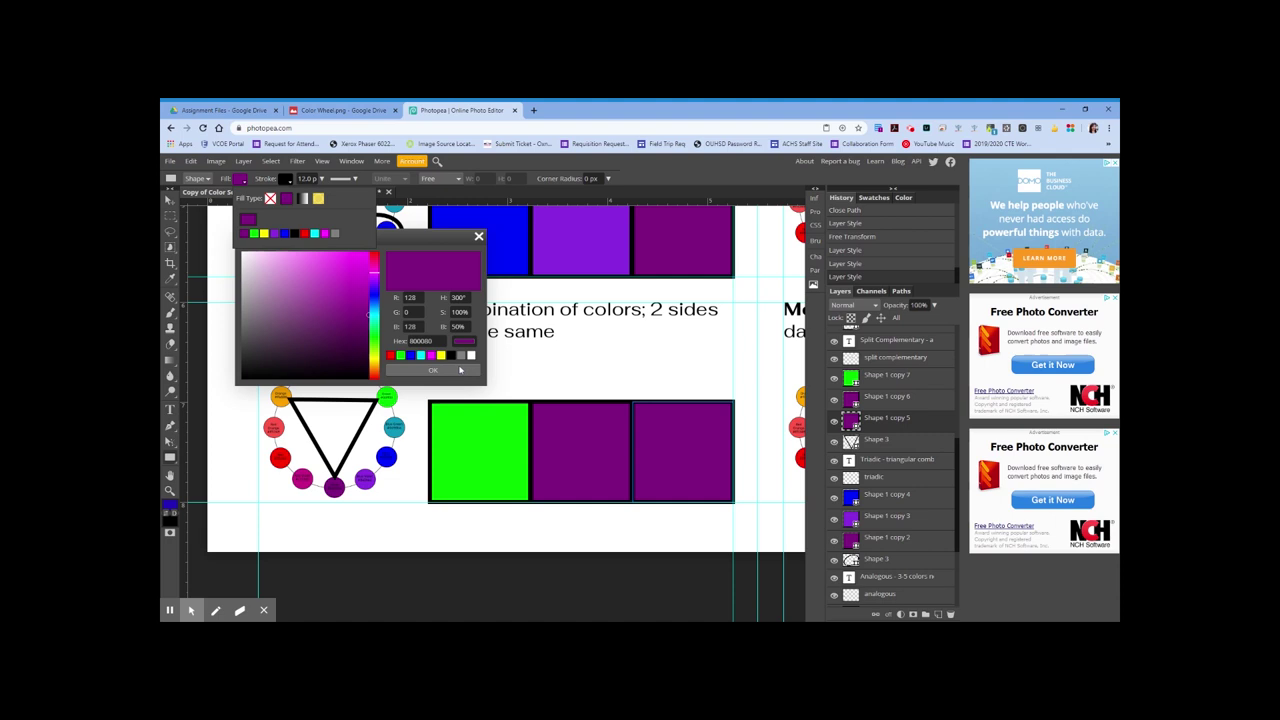
pyautogui.click(420, 341)
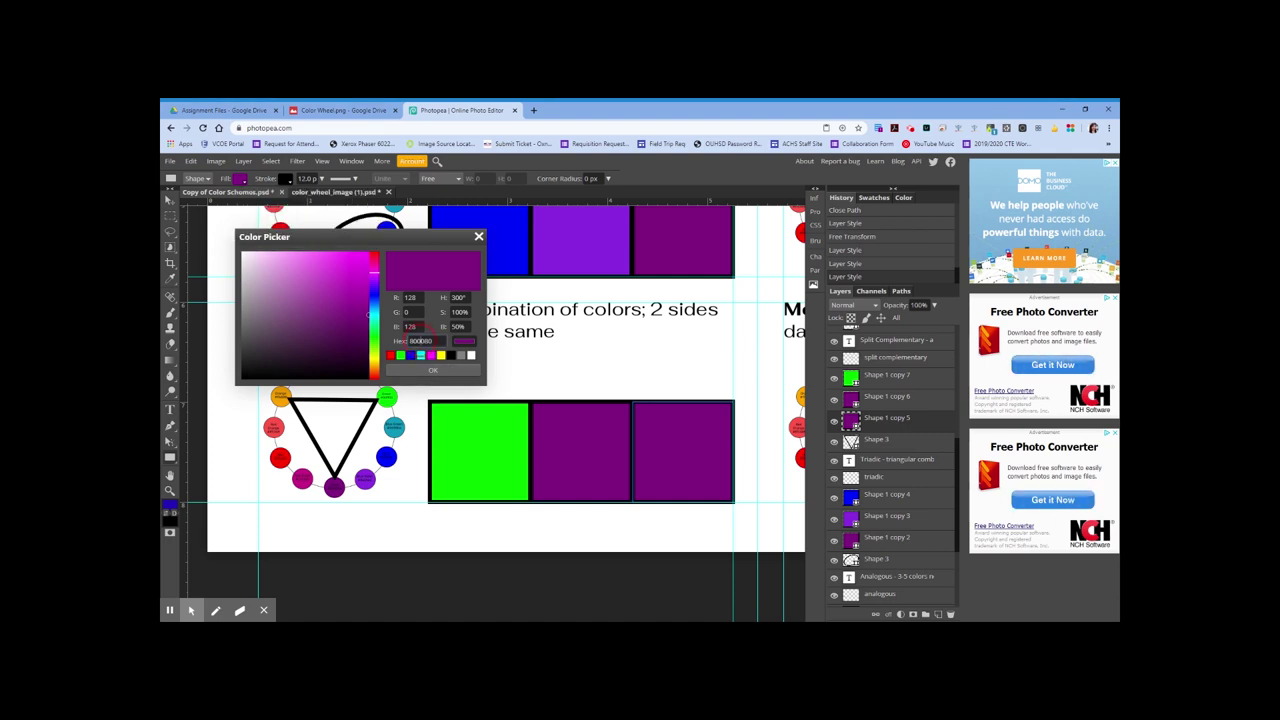
pyautogui.click(347, 111)
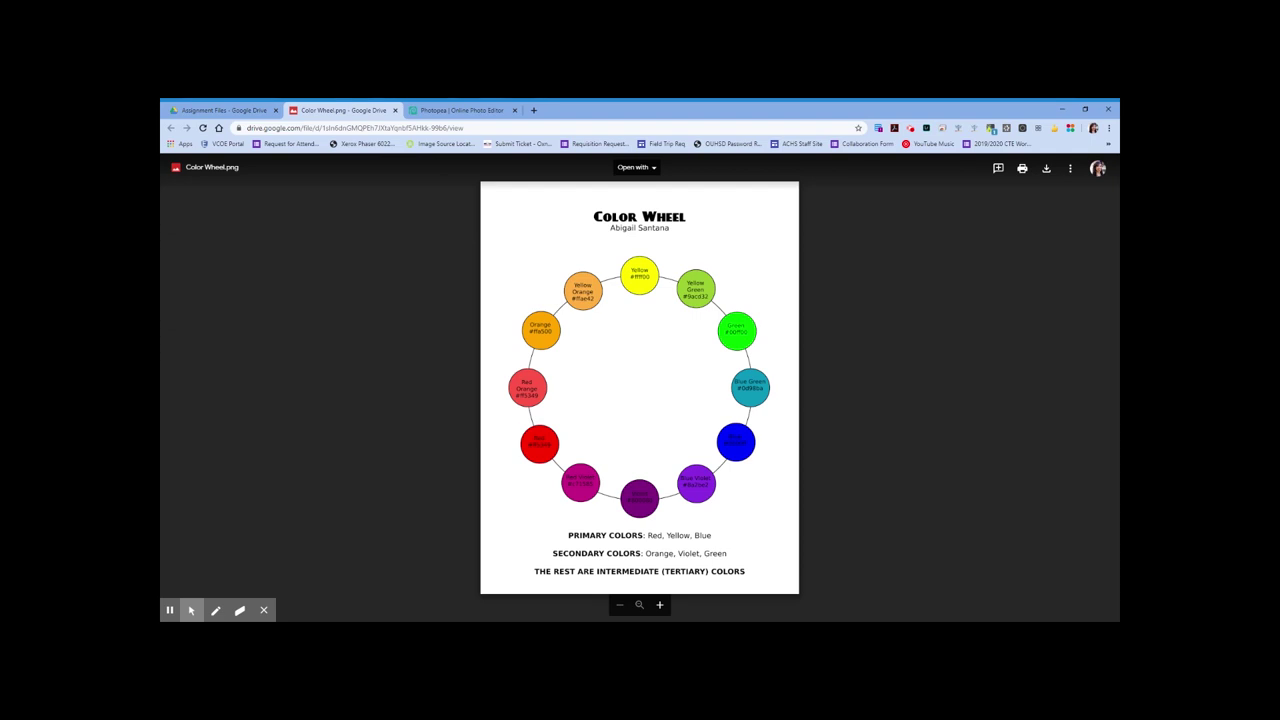
pyautogui.click(460, 113)
pyautogui.write('ffa500')
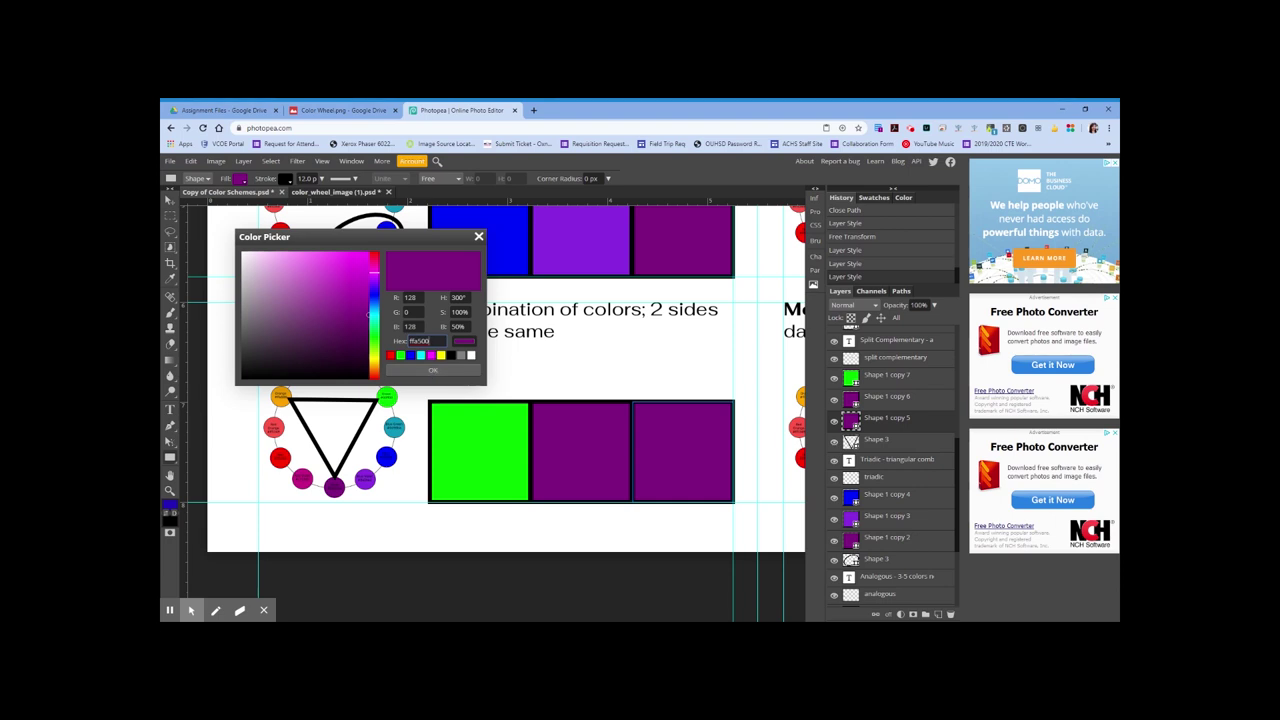
pyautogui.click(365, 111)
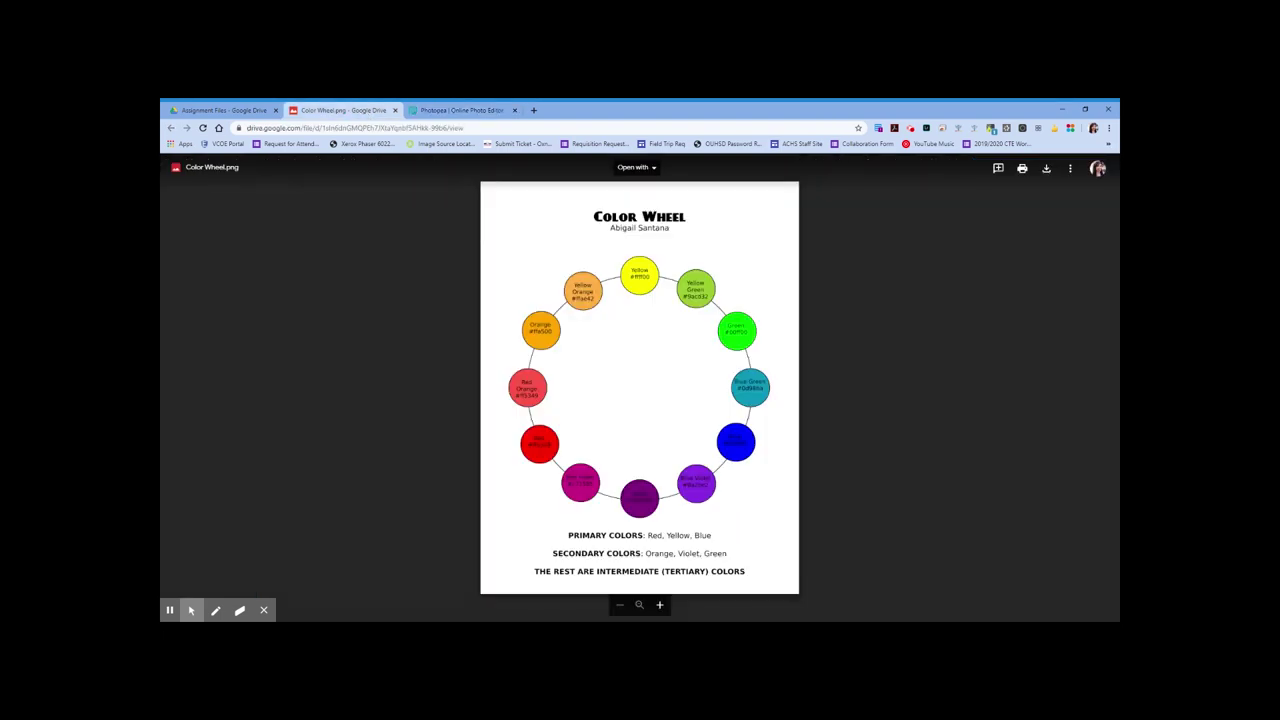
pyautogui.click(468, 110)
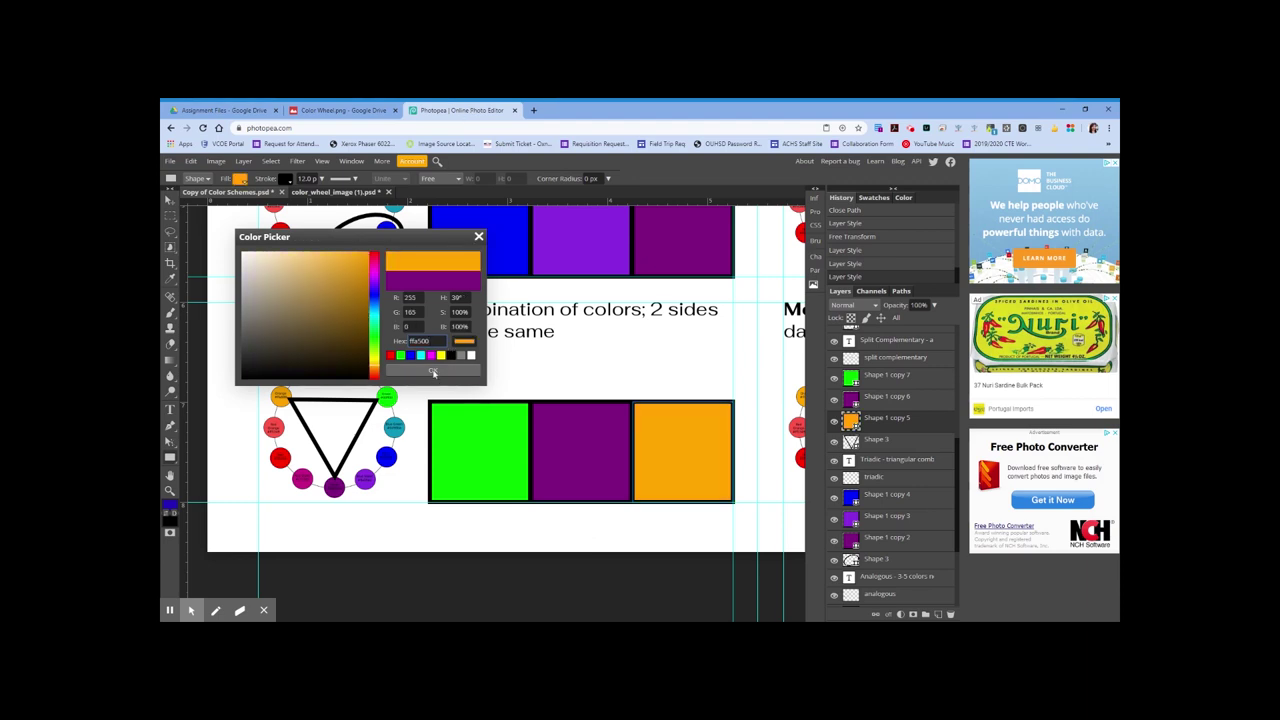
pyautogui.click(433, 371)
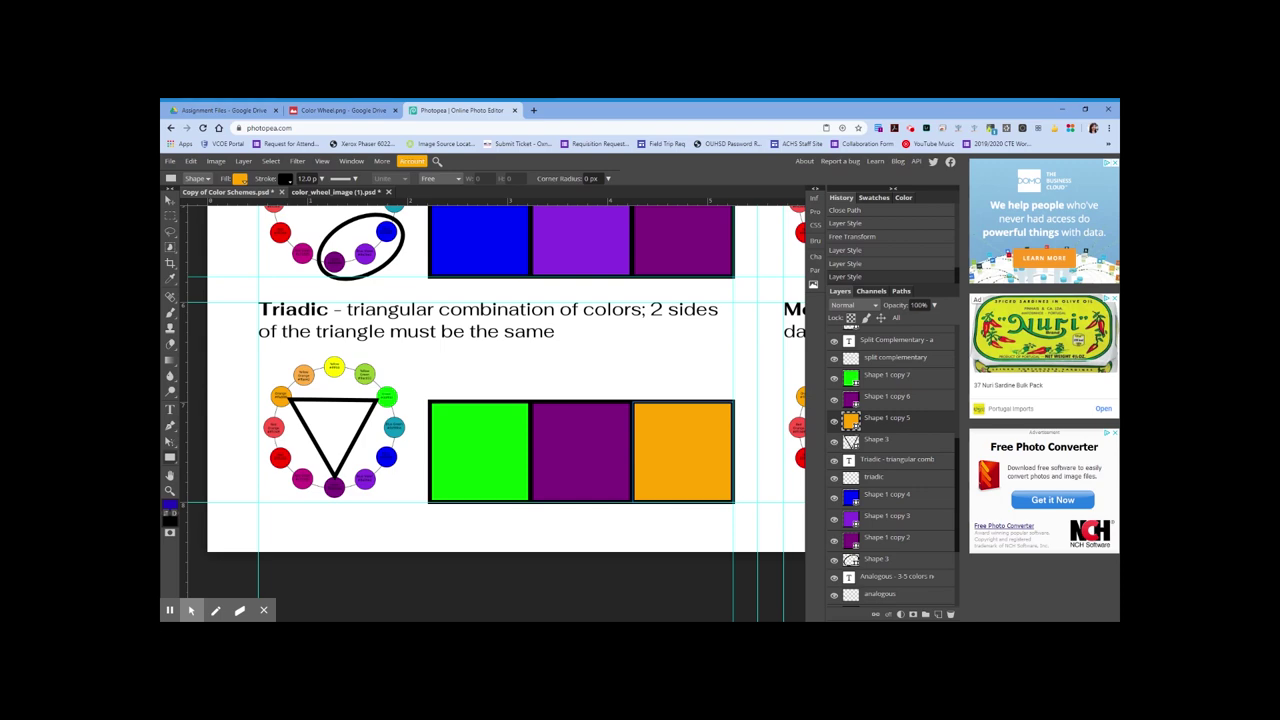
# - Draw a Pen tool path above the Split Complementary caption layer, linking the wheel's red, yellow-green and blue-green circles
pyautogui.scroll(6, 495, 413)
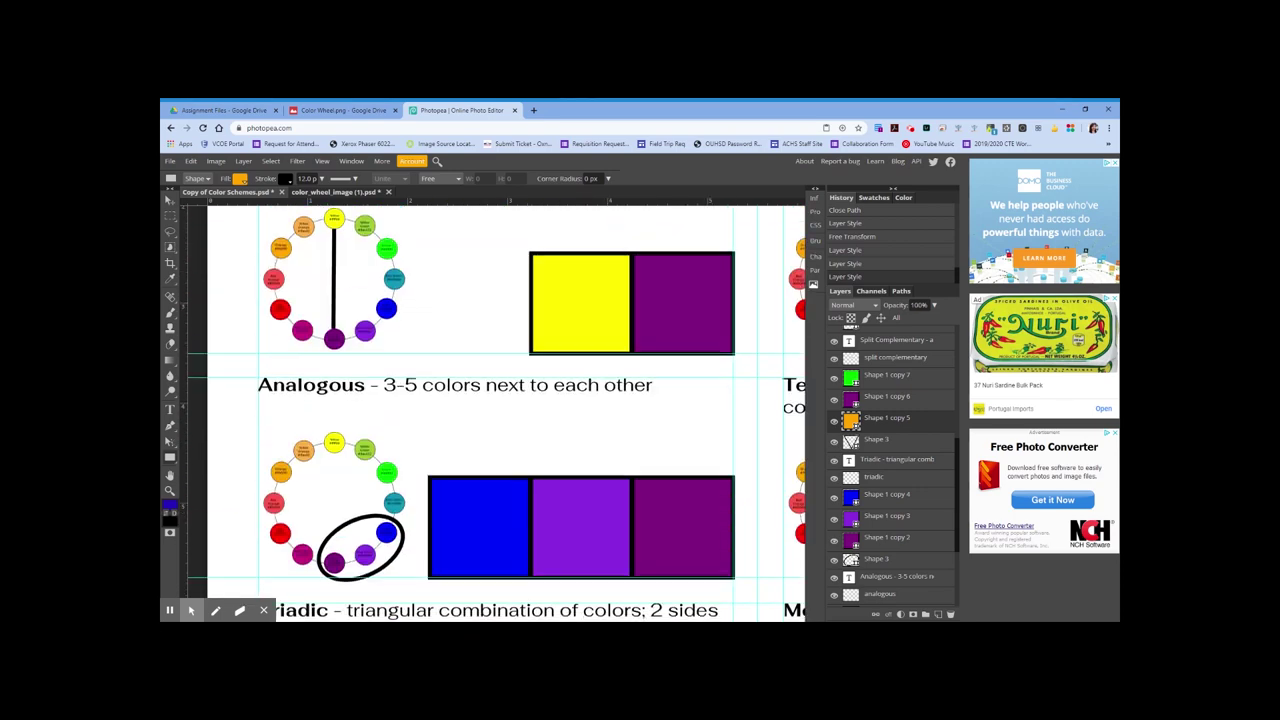
pyautogui.hscroll(4, 495, 413)
pyautogui.hscroll(3, 495, 413)
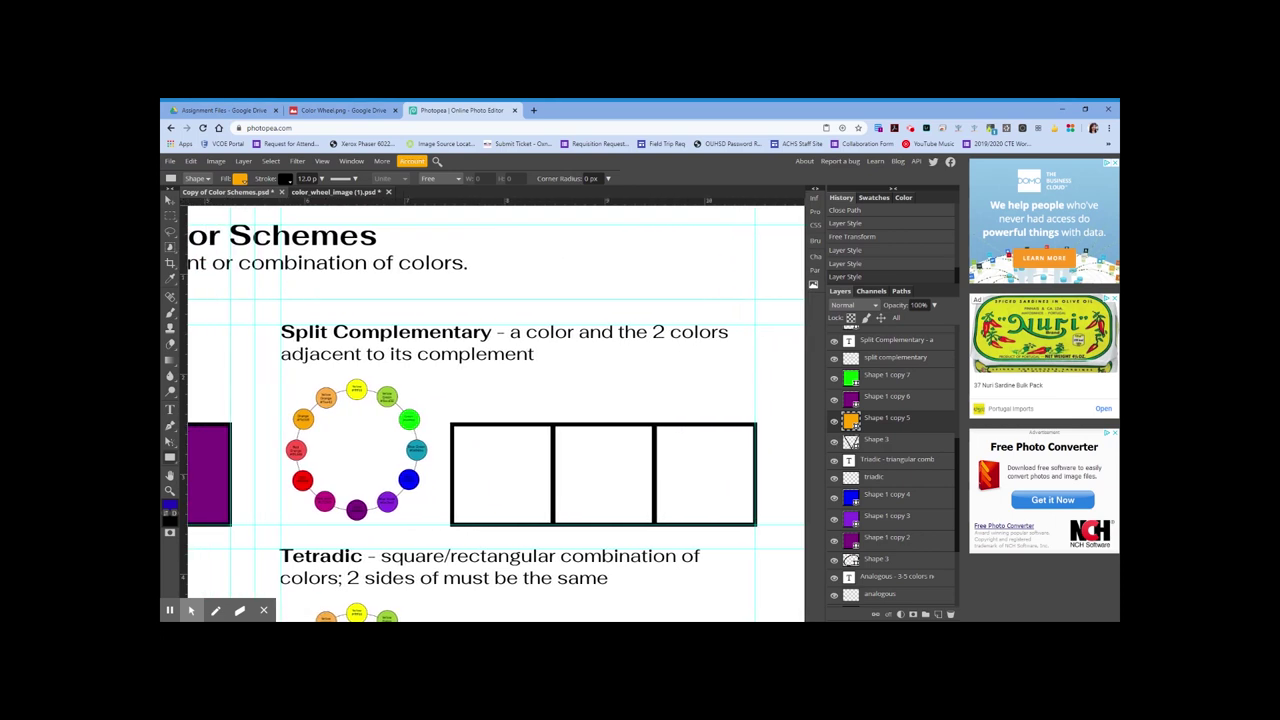
pyautogui.scroll(-3, 495, 413)
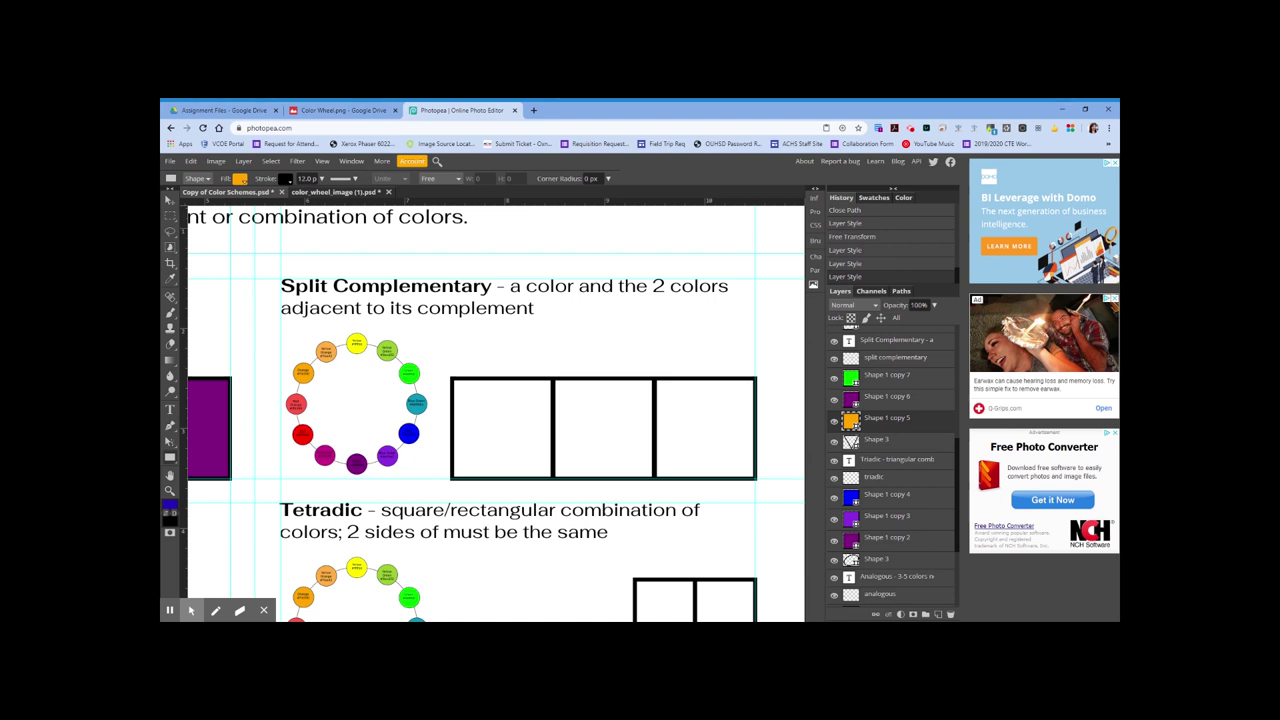
pyautogui.scroll(2, 888, 435)
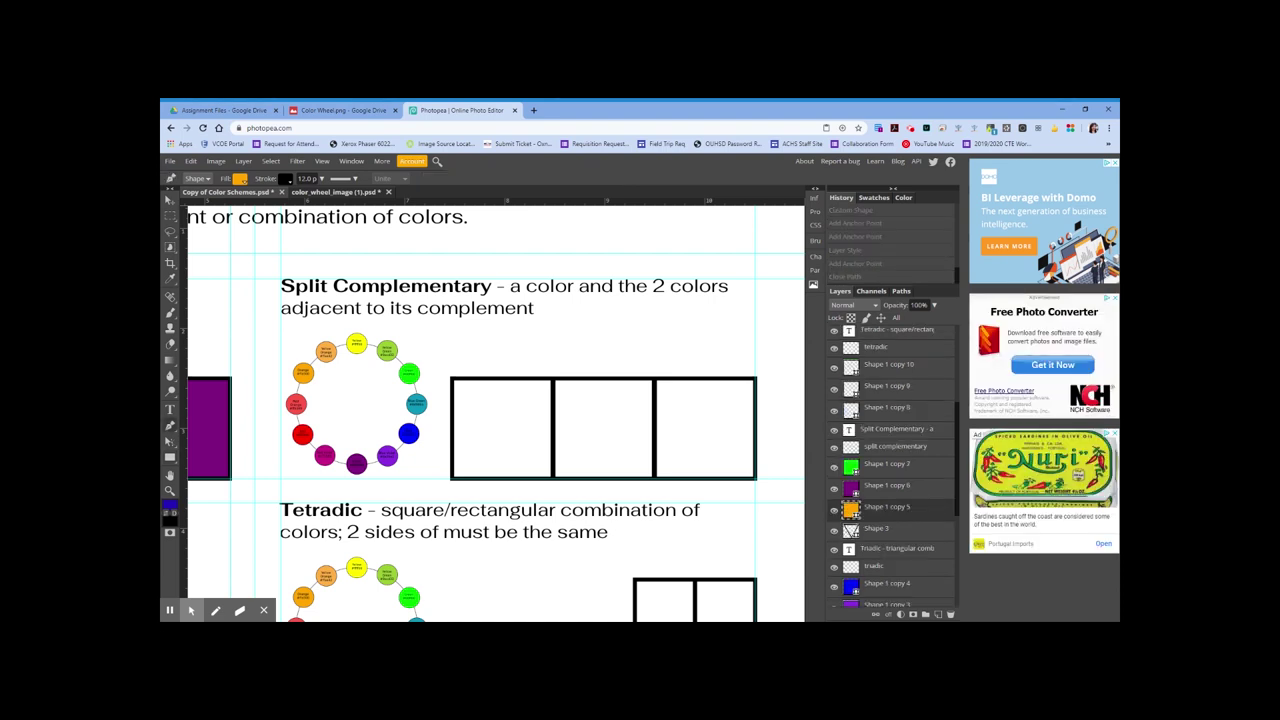
pyautogui.click(887, 433)
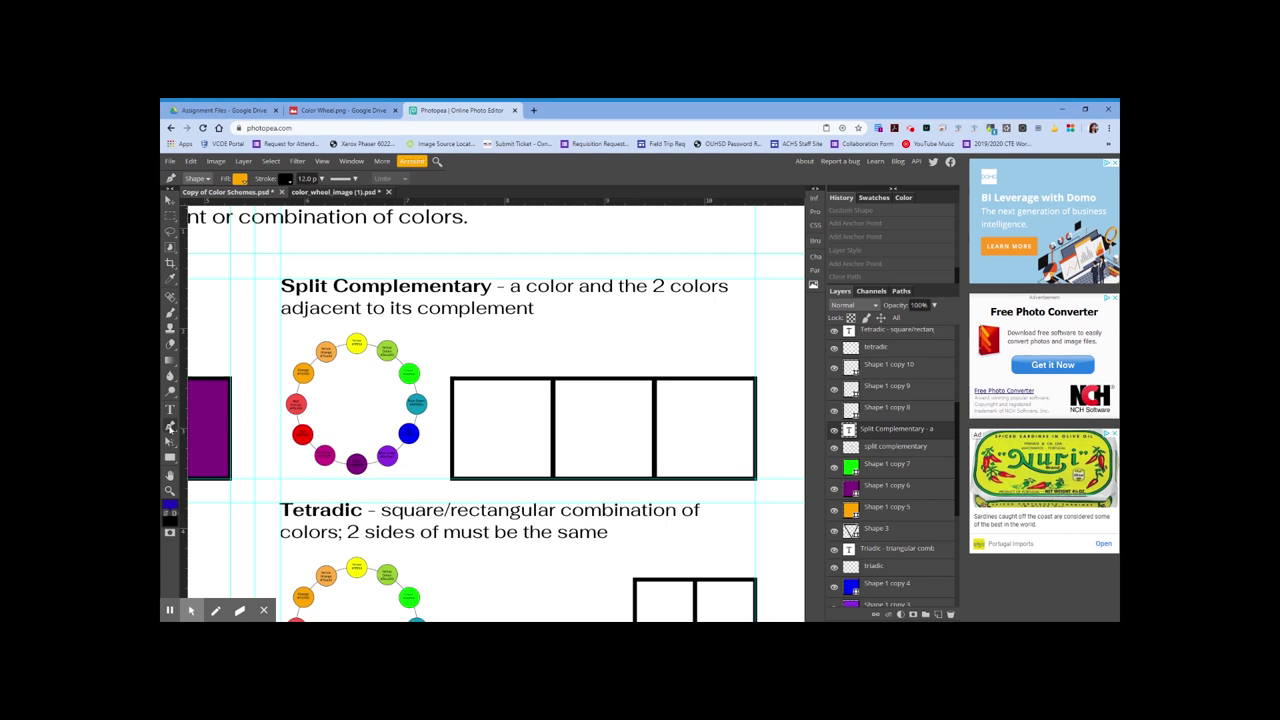
pyautogui.click(170, 426)
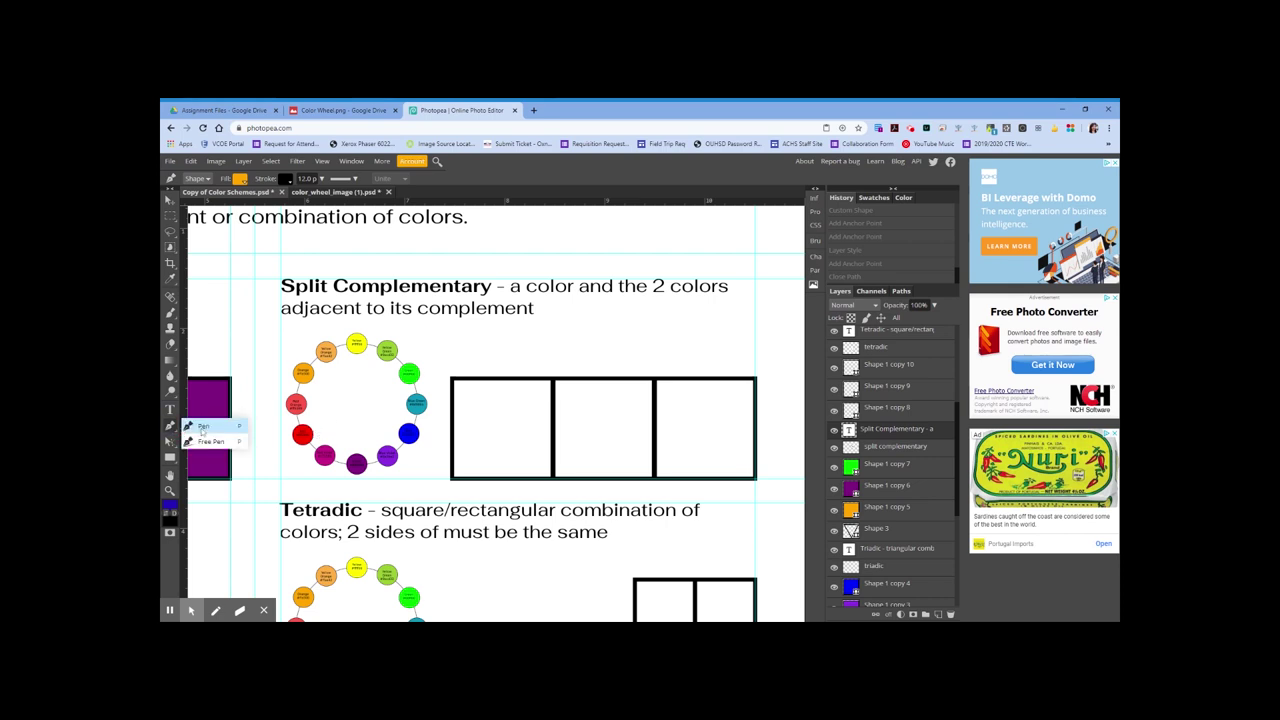
pyautogui.click(202, 427)
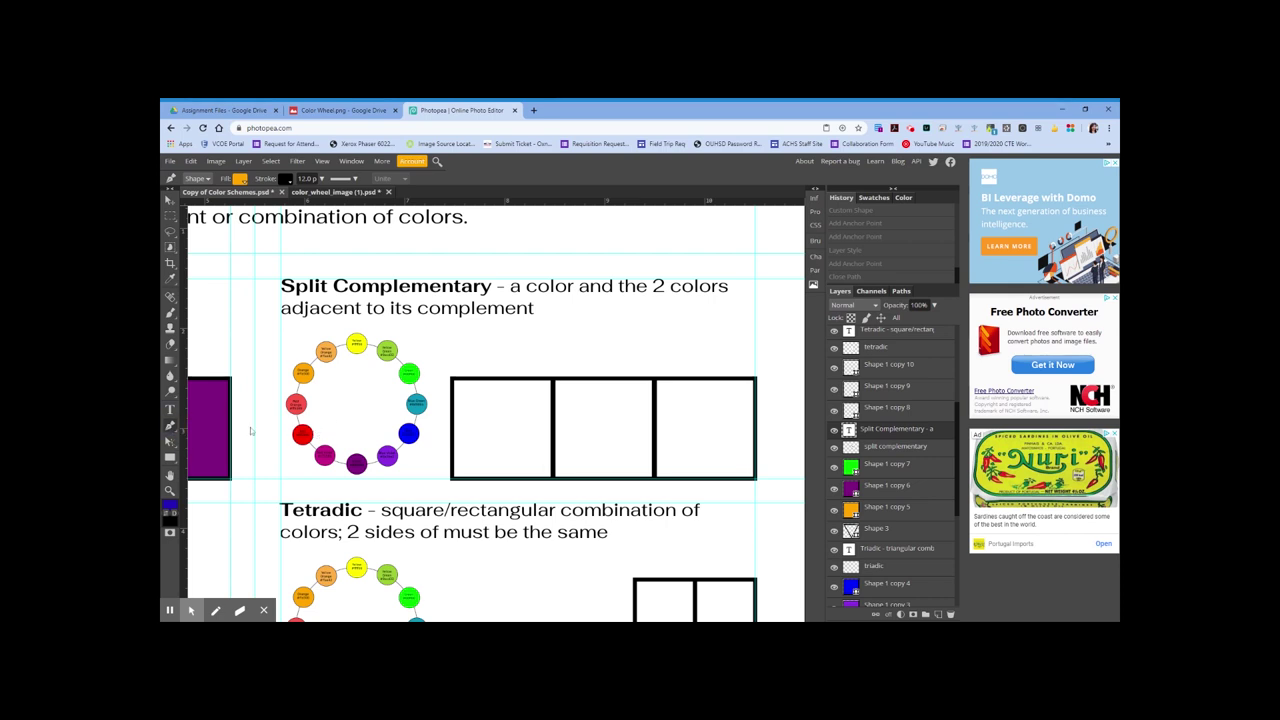
pyautogui.click(312, 434)
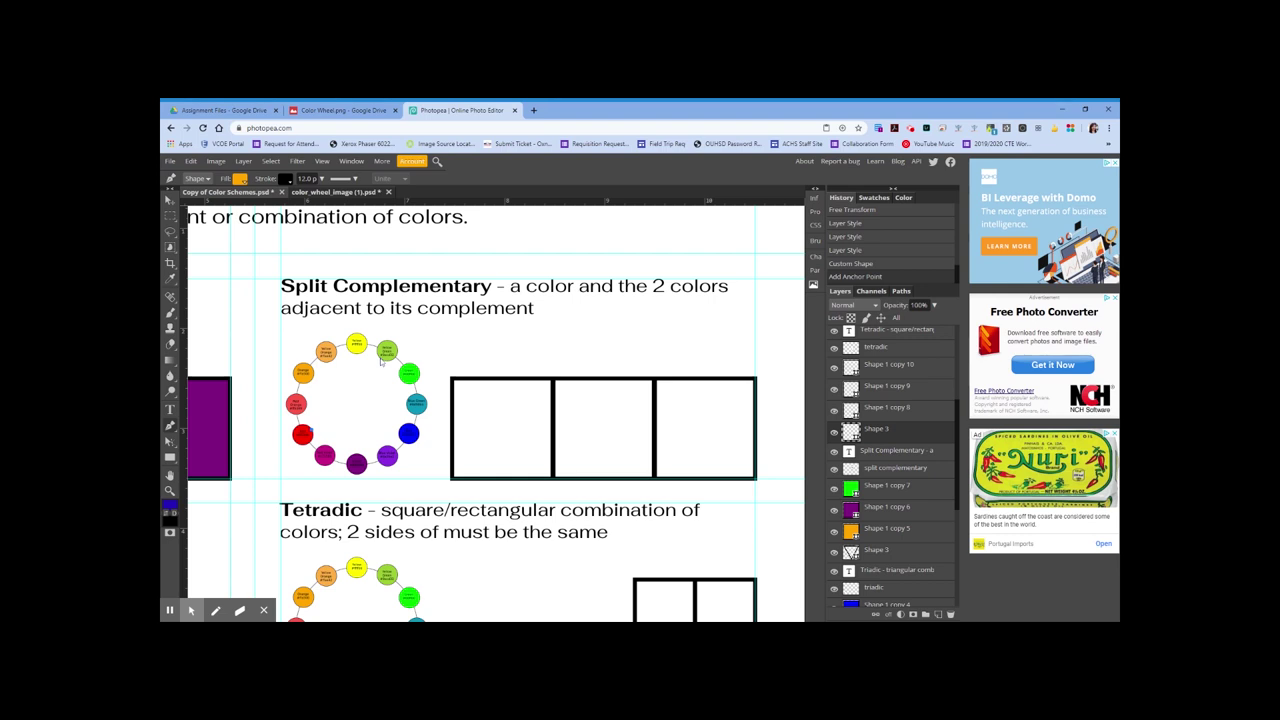
pyautogui.click(380, 360)
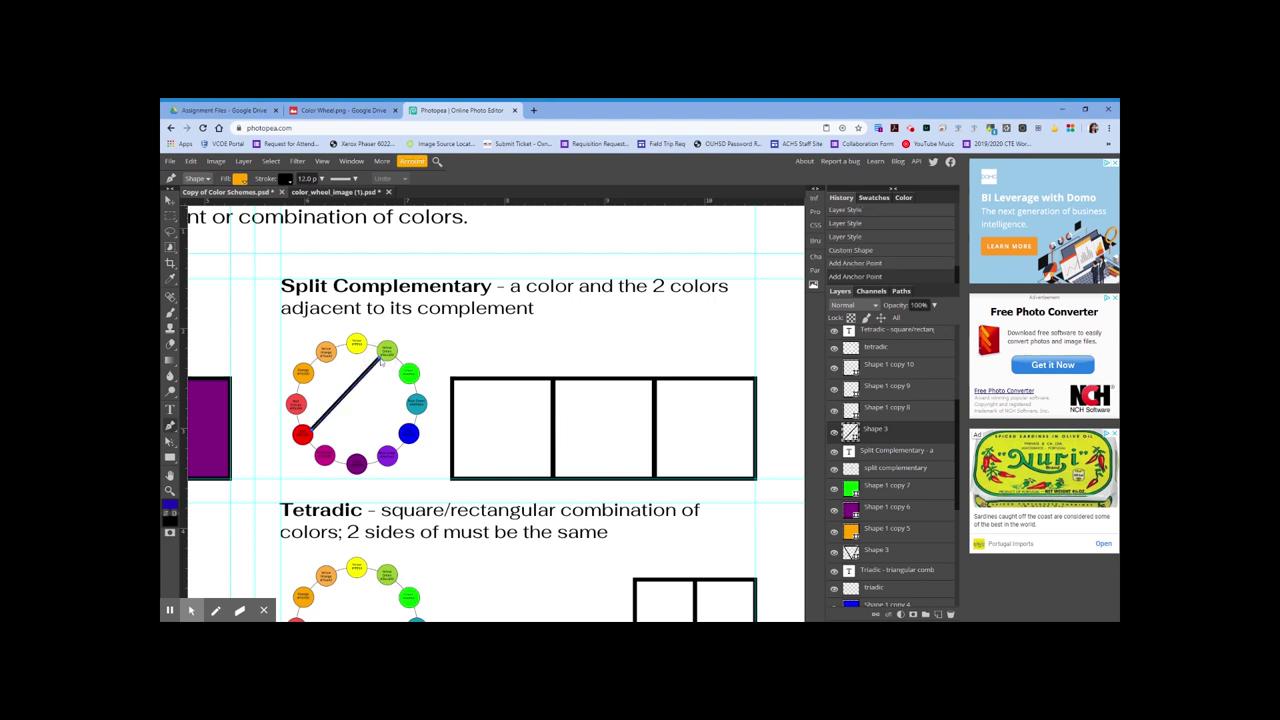
pyautogui.click(409, 404)
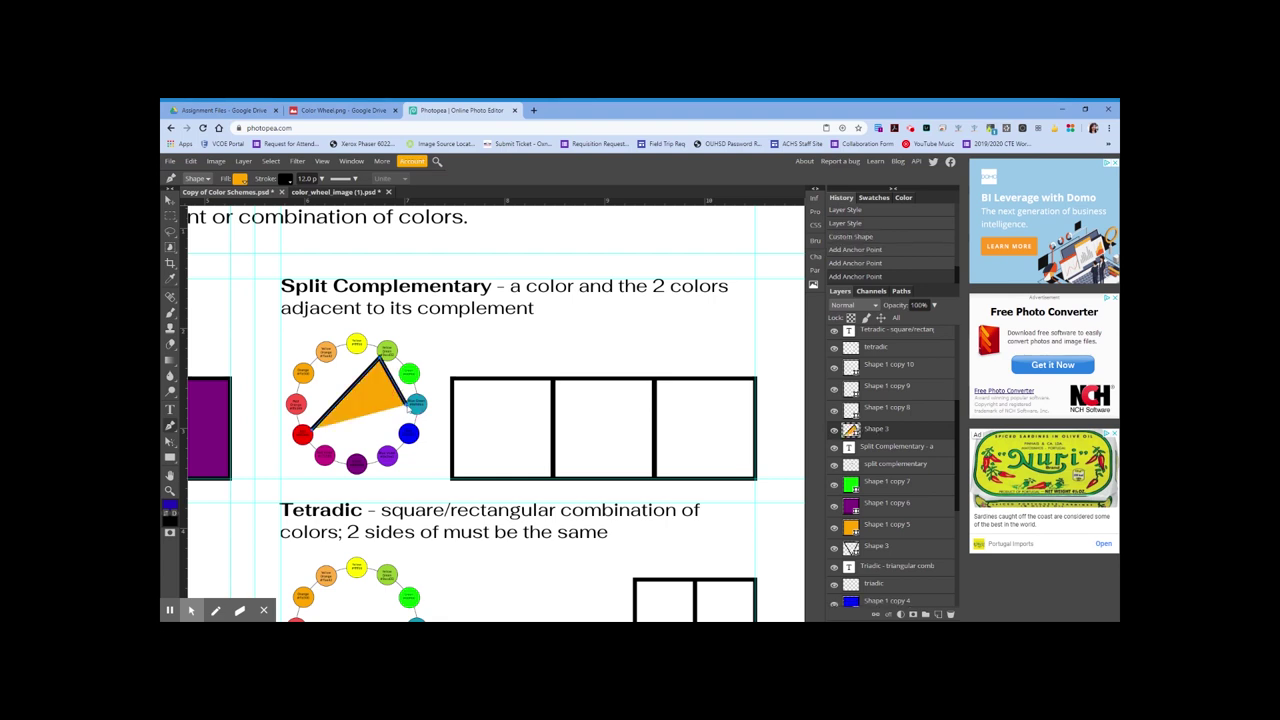
# - Remove the Split Complementary path's fill and close it into a triangle at the red circle
pyautogui.click(240, 178)
pyautogui.click(270, 198)
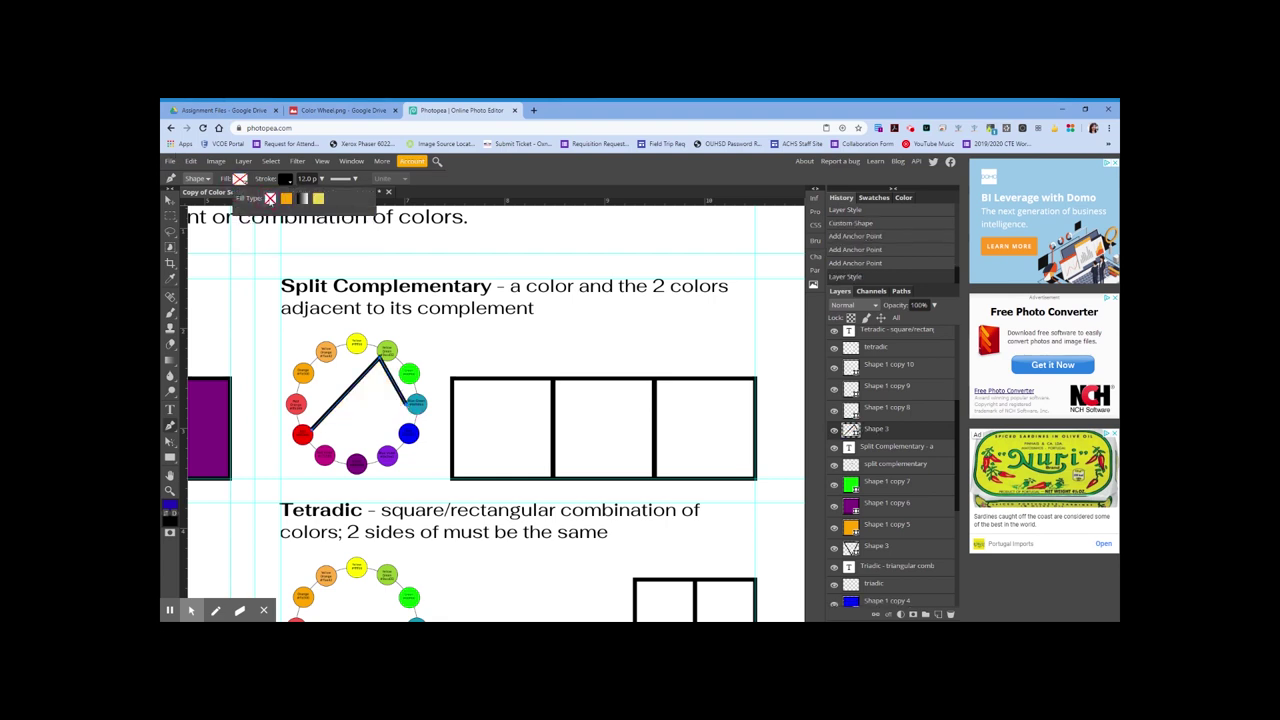
pyautogui.click(314, 430)
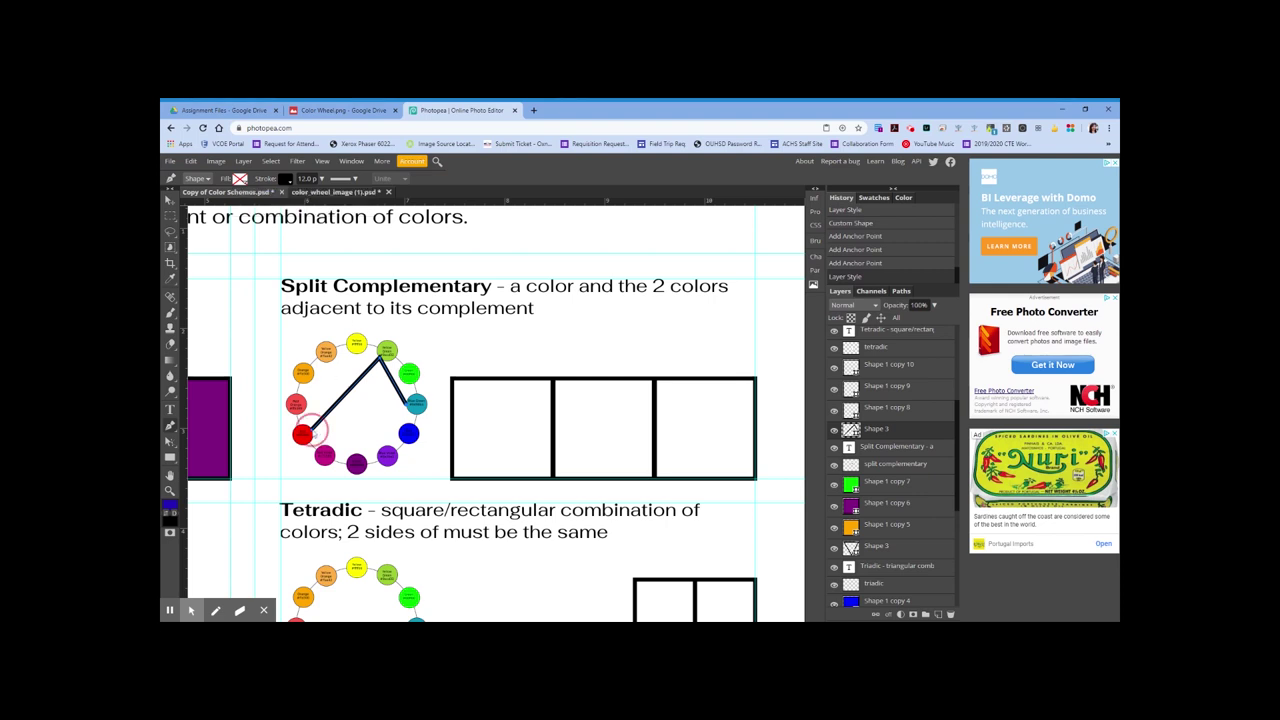
pyautogui.click(313, 433)
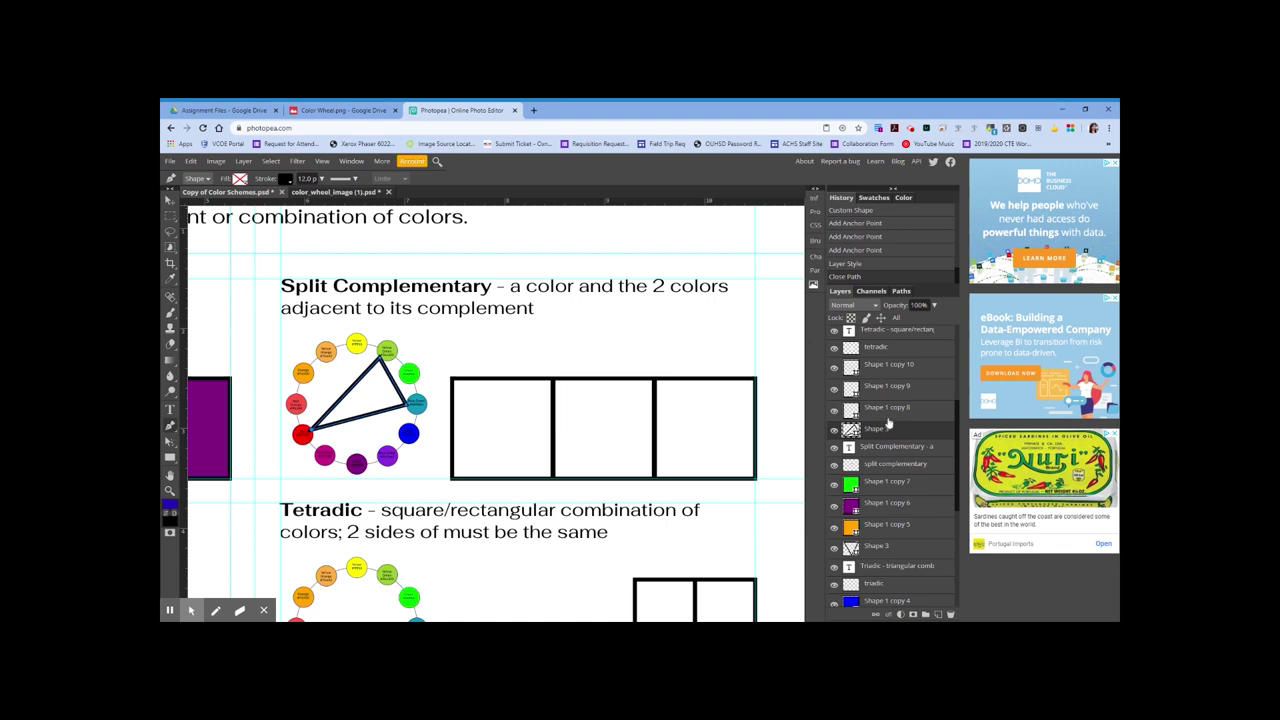
# - Fill the left Split Complementary square (Shape 1 copy 10) with solid red, hex ff0000, checking the code on the Color Wheel image in Google Drive
pyautogui.click(890, 368)
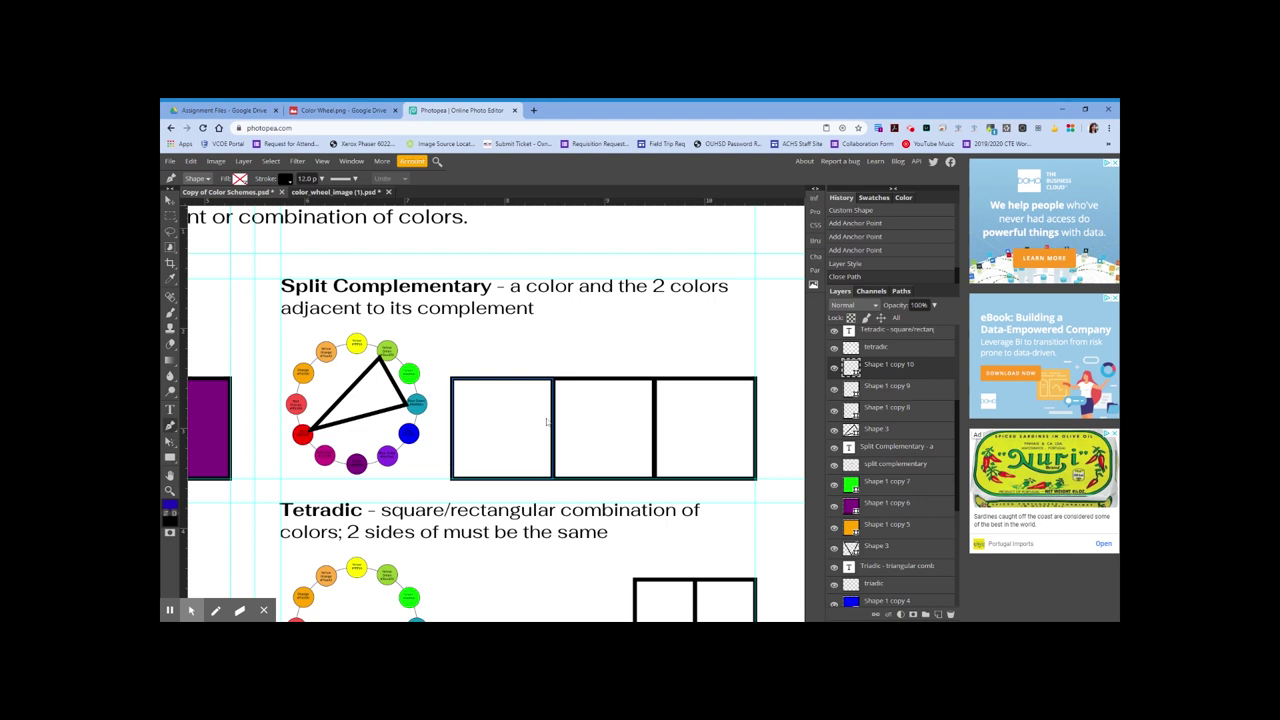
pyautogui.click(170, 457)
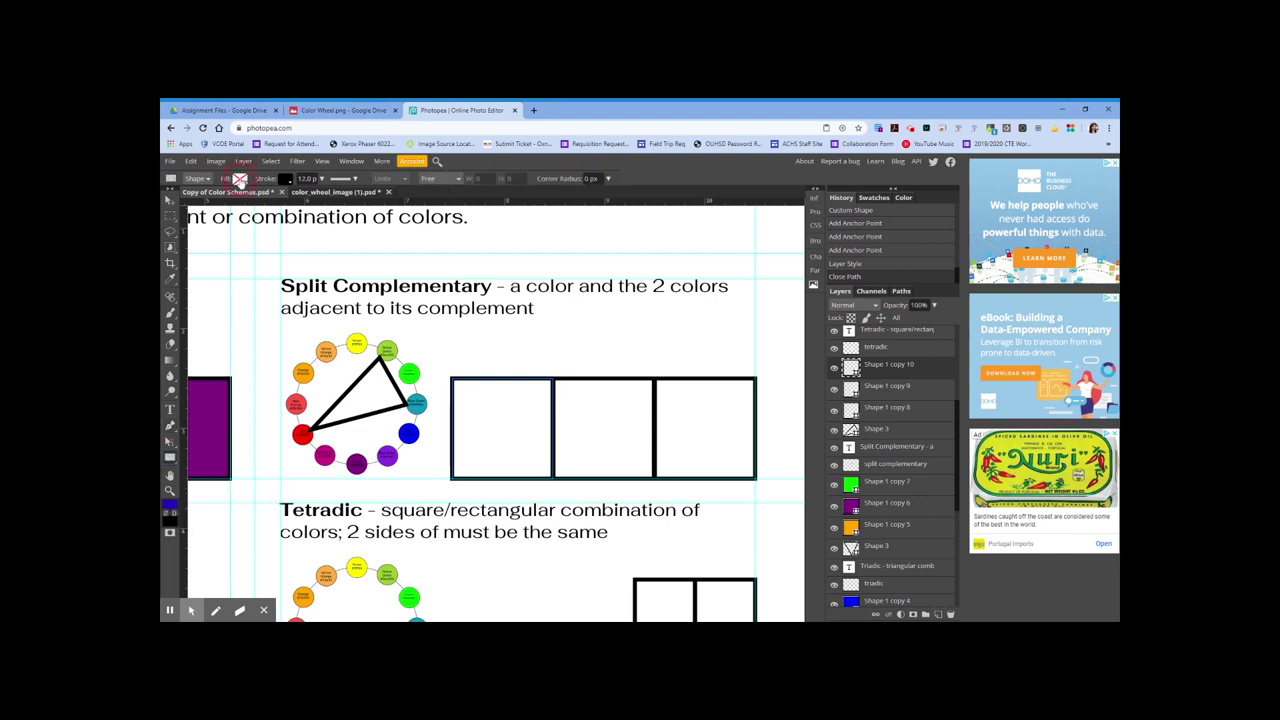
pyautogui.click(240, 178)
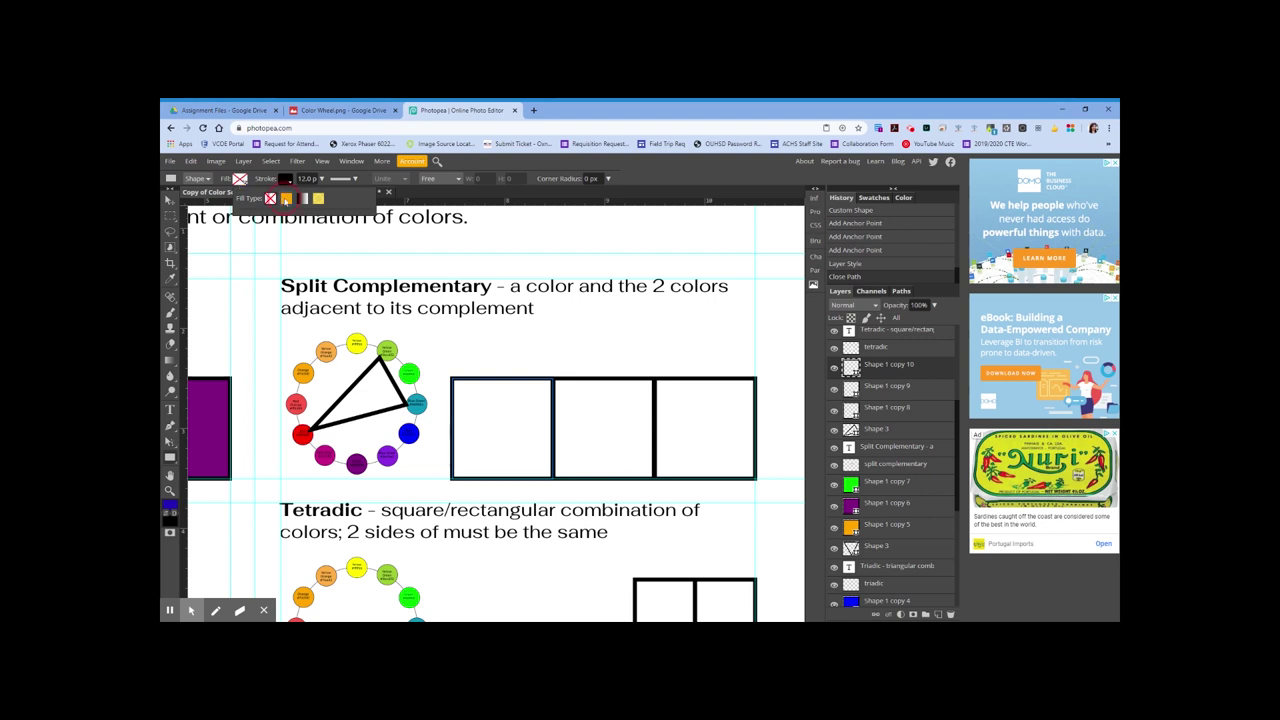
pyautogui.click(285, 198)
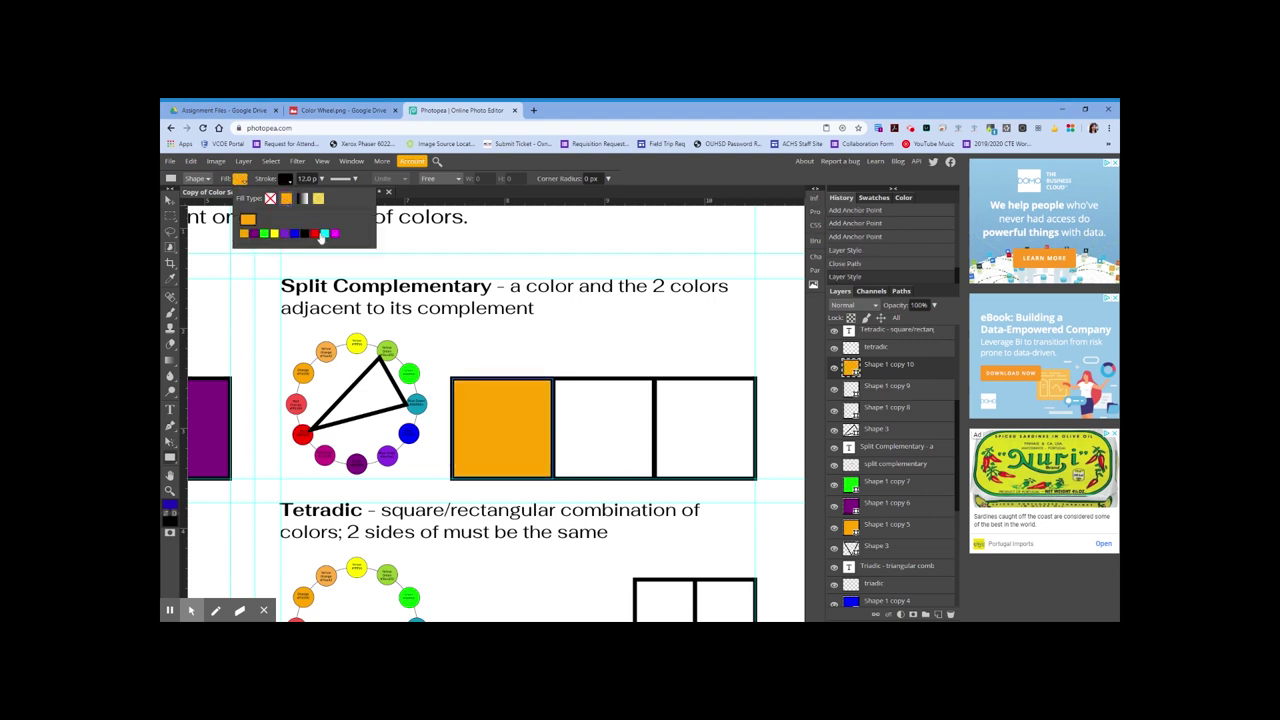
pyautogui.click(315, 234)
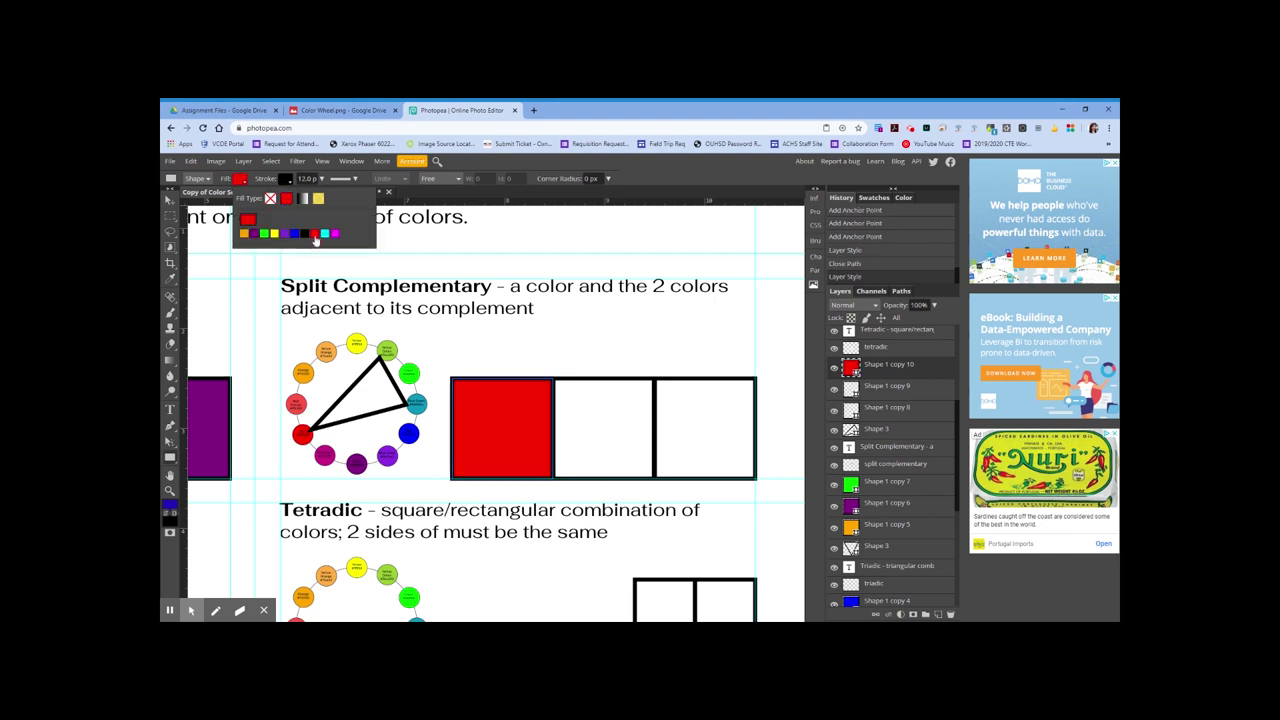
pyautogui.click(248, 222)
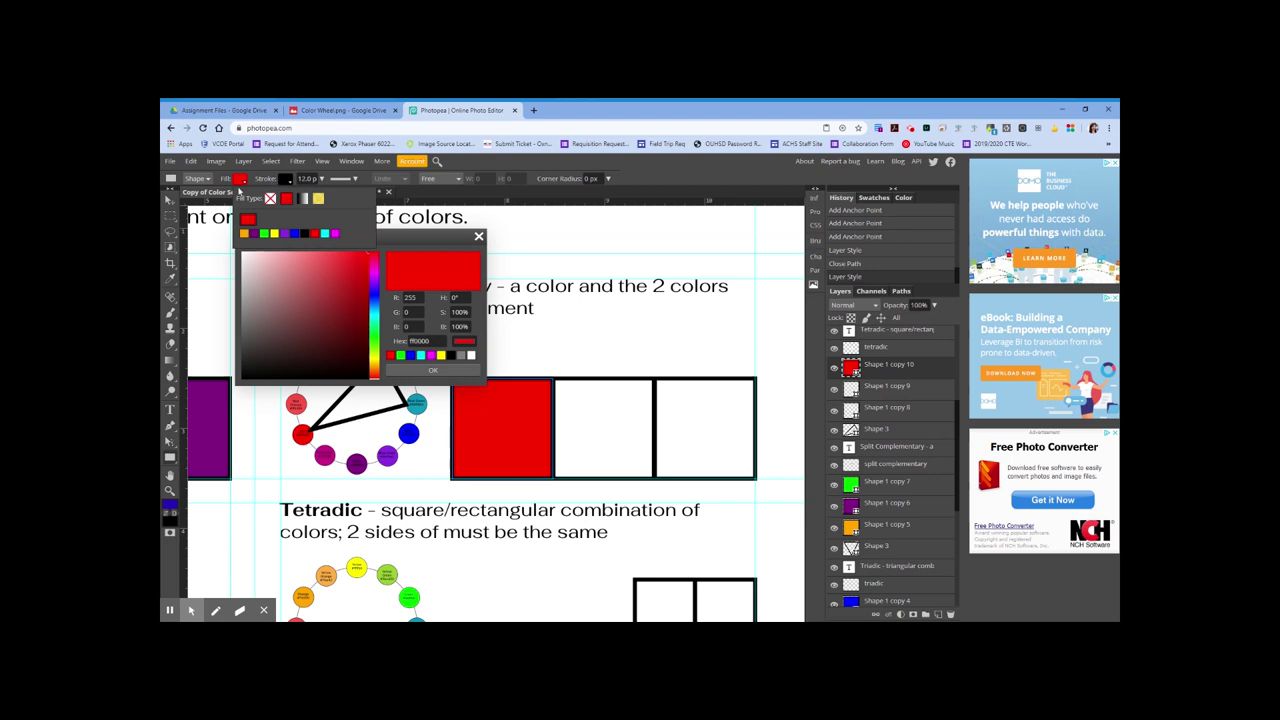
pyautogui.click(340, 110)
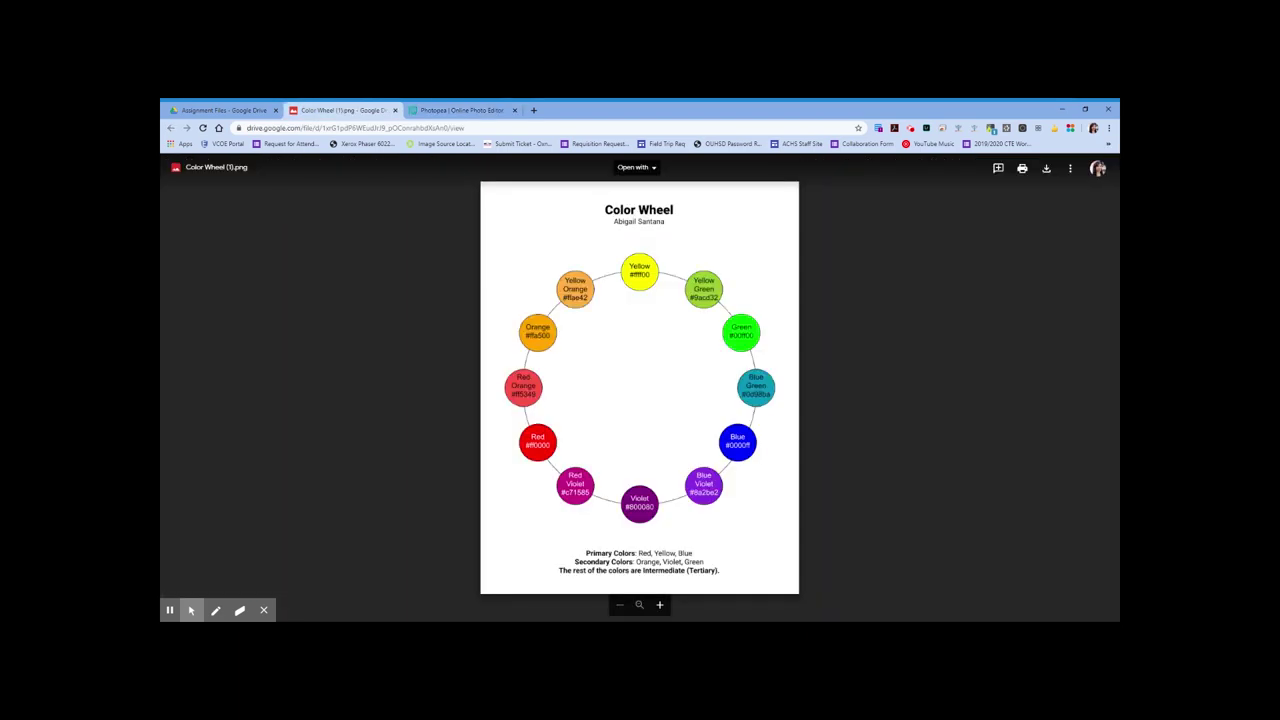
pyautogui.click(456, 111)
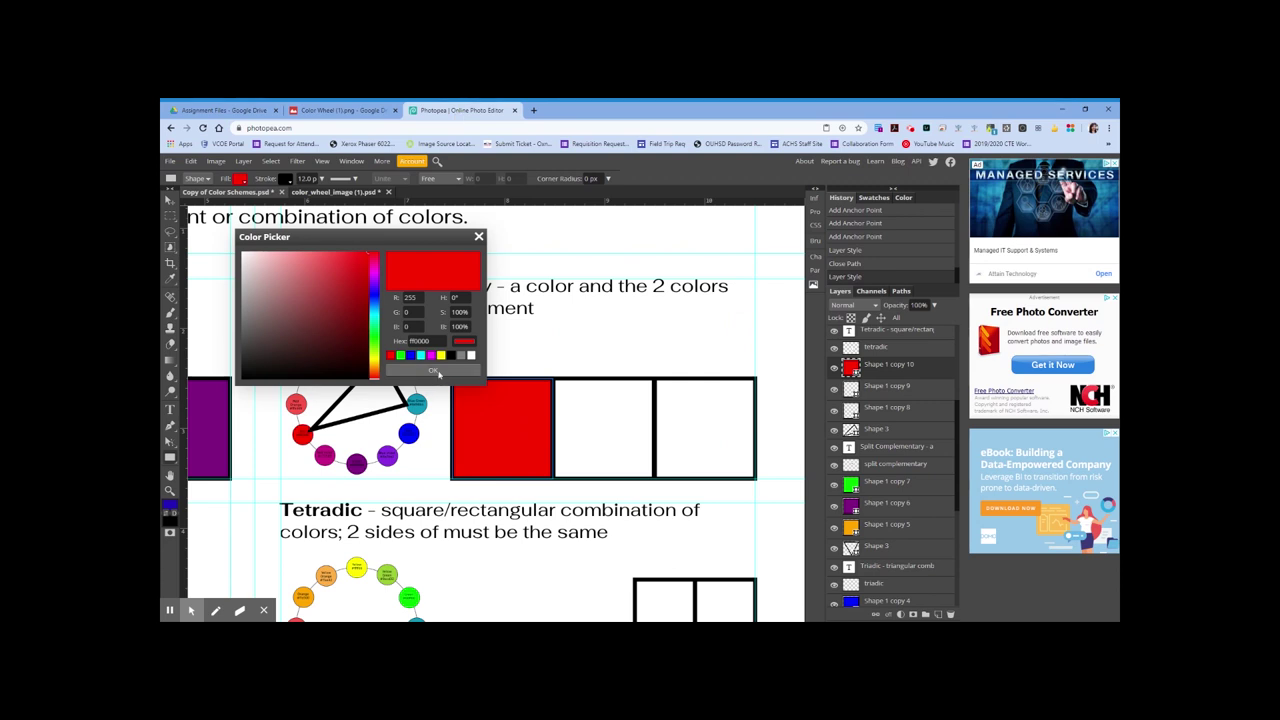
pyautogui.click(432, 370)
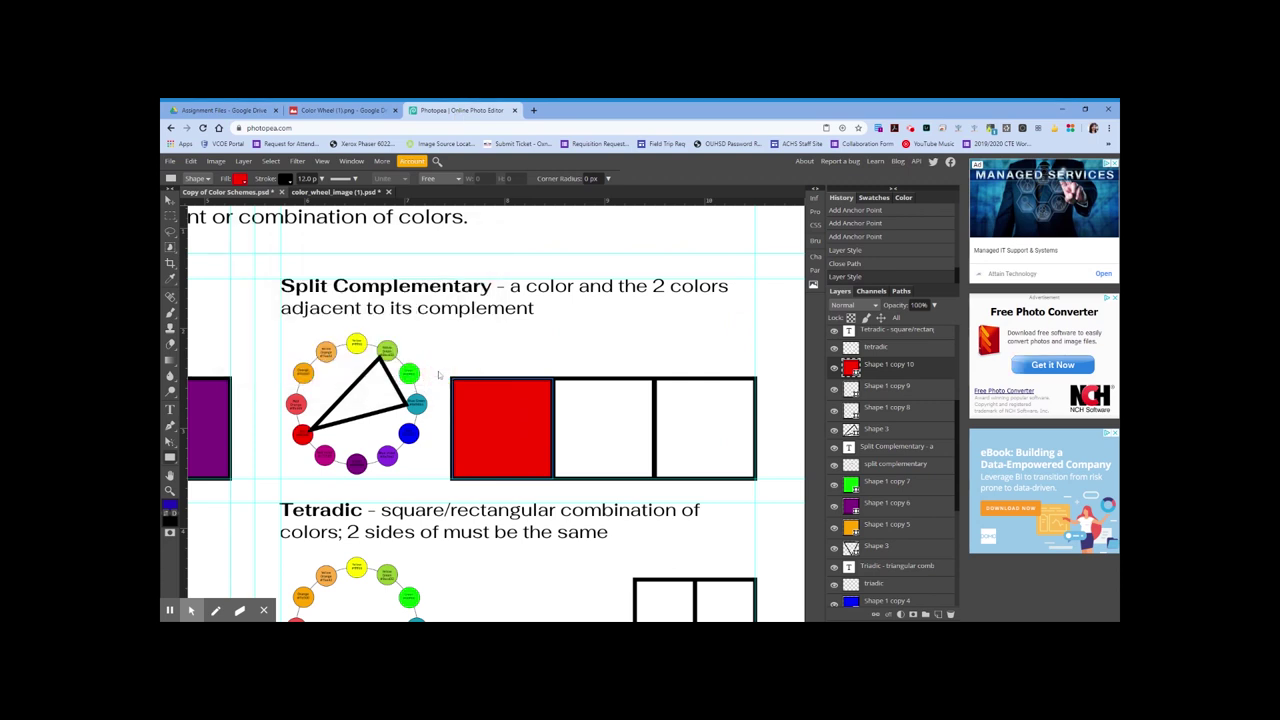
# - Fill the middle Split Complementary square (Shape 1 copy 9) with solid yellow-green, hex 9acd32, checking the code on the Color Wheel image in Google Drive
pyautogui.click(905, 395)
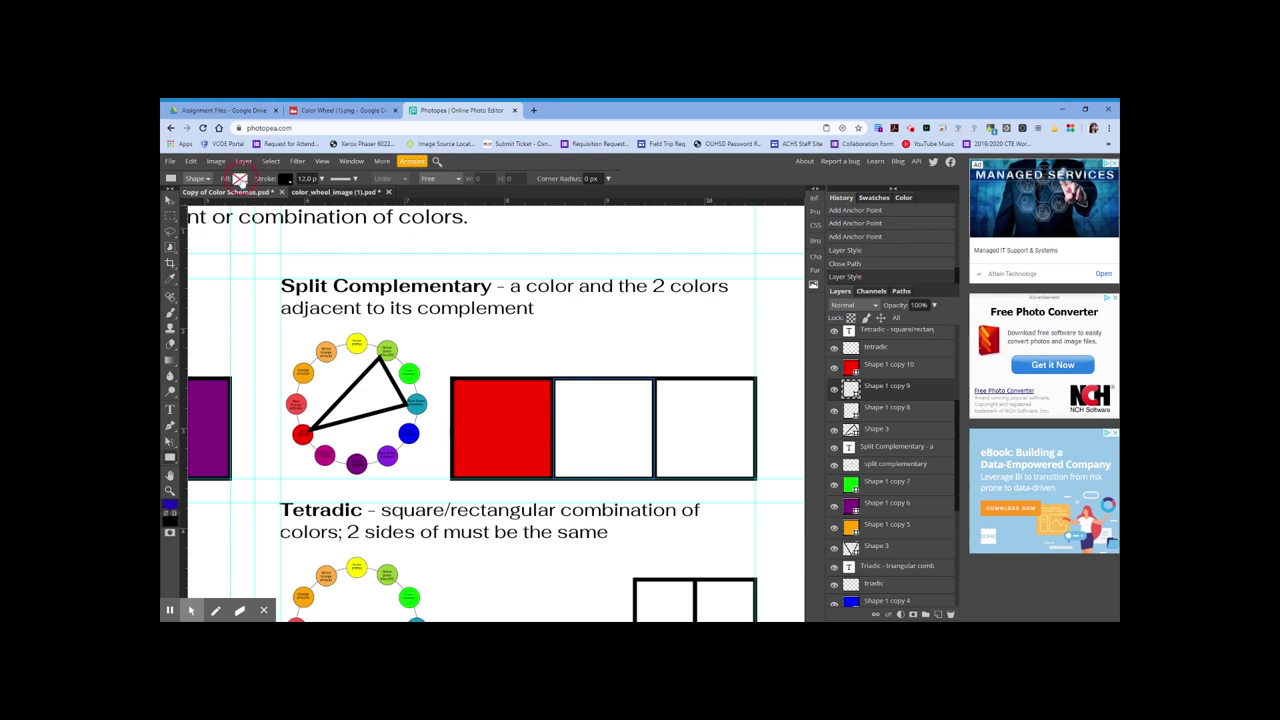
pyautogui.click(240, 179)
pyautogui.click(287, 200)
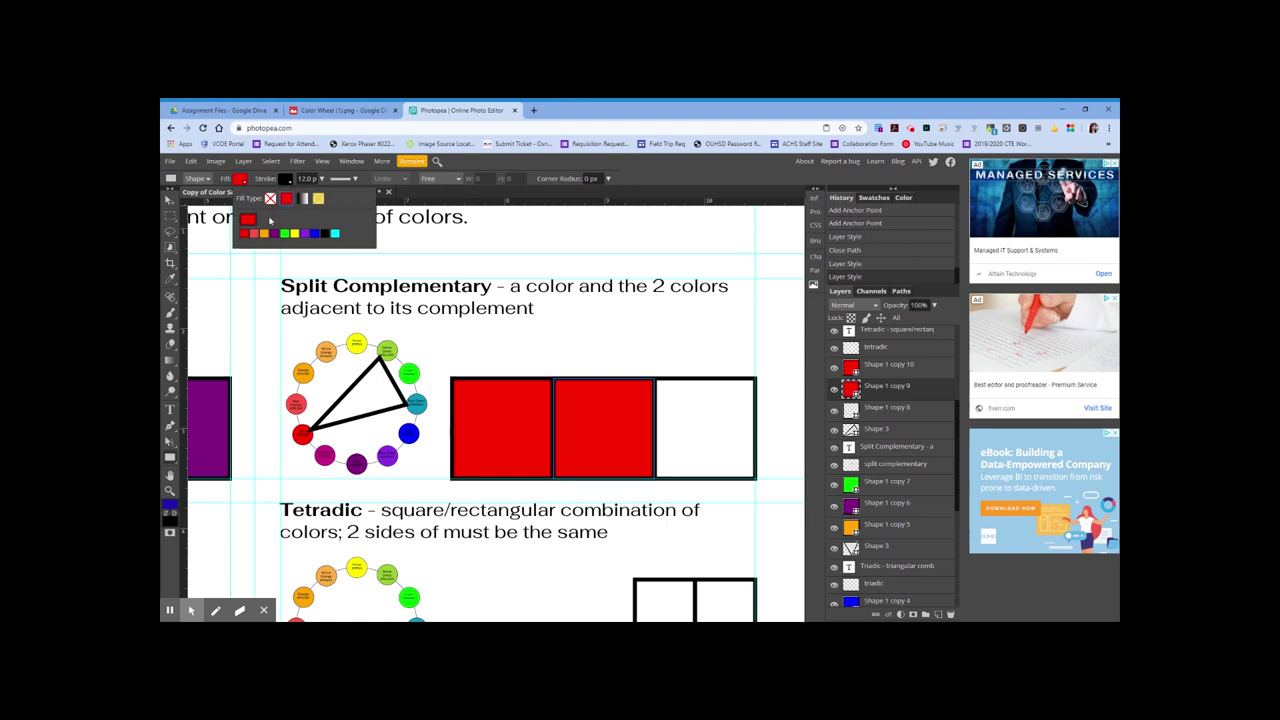
pyautogui.click(252, 221)
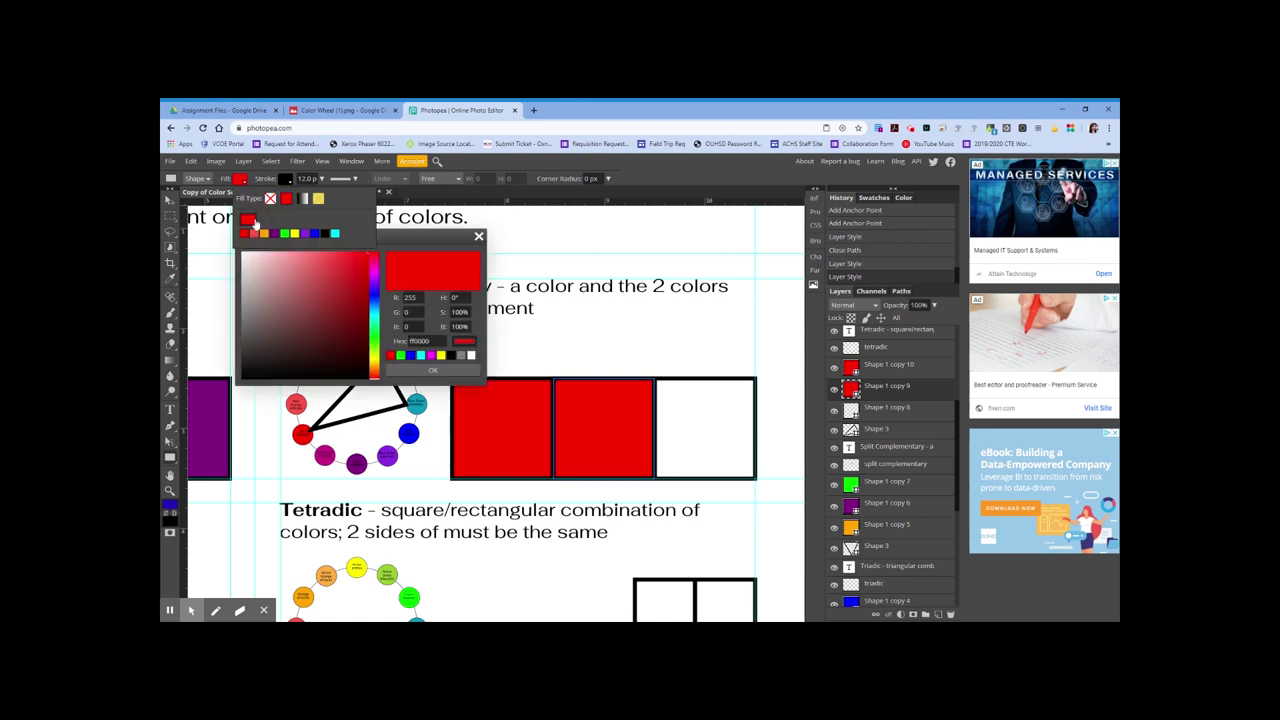
pyautogui.click(328, 112)
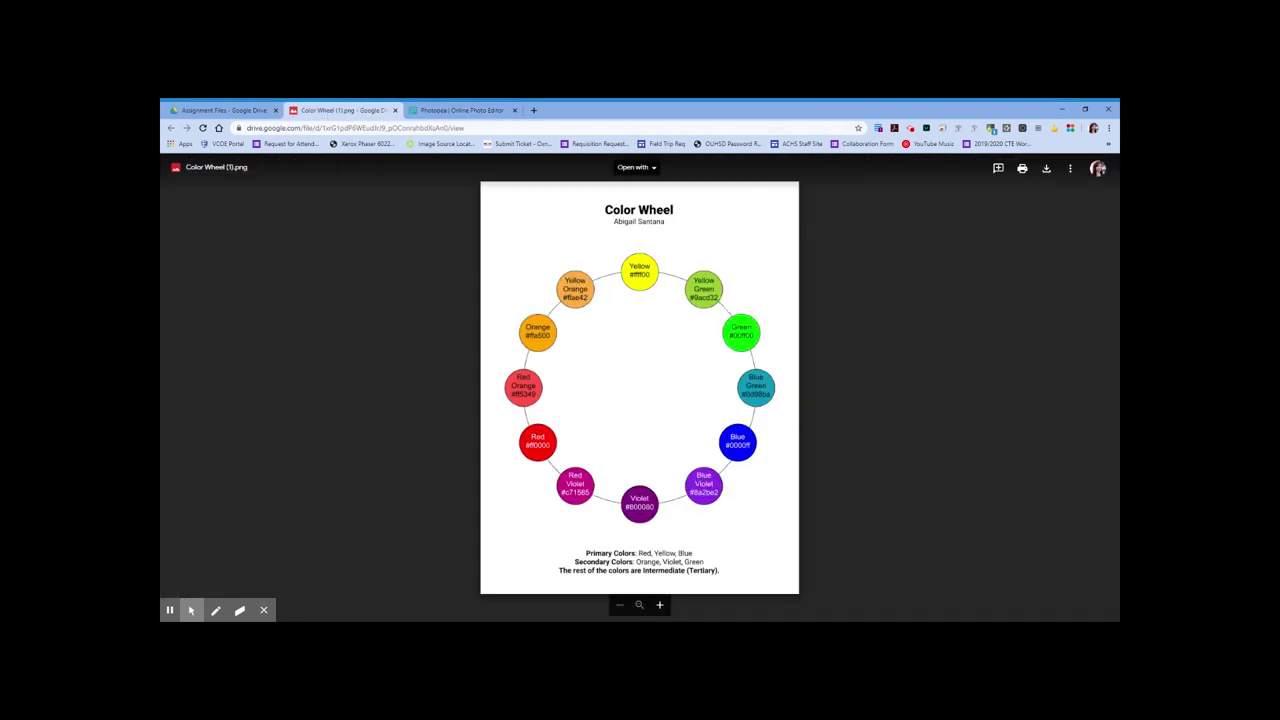
pyautogui.click(440, 111)
pyautogui.click(419, 341)
pyautogui.write('9')
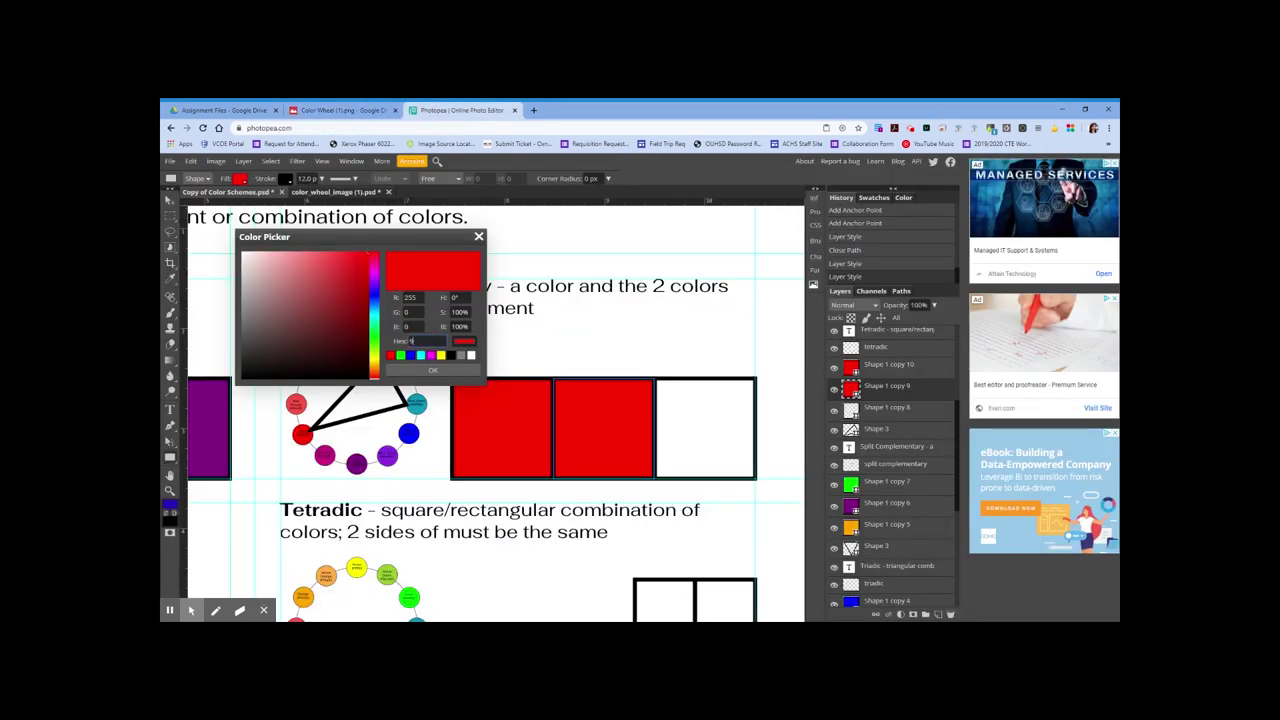
pyautogui.write('acd32')
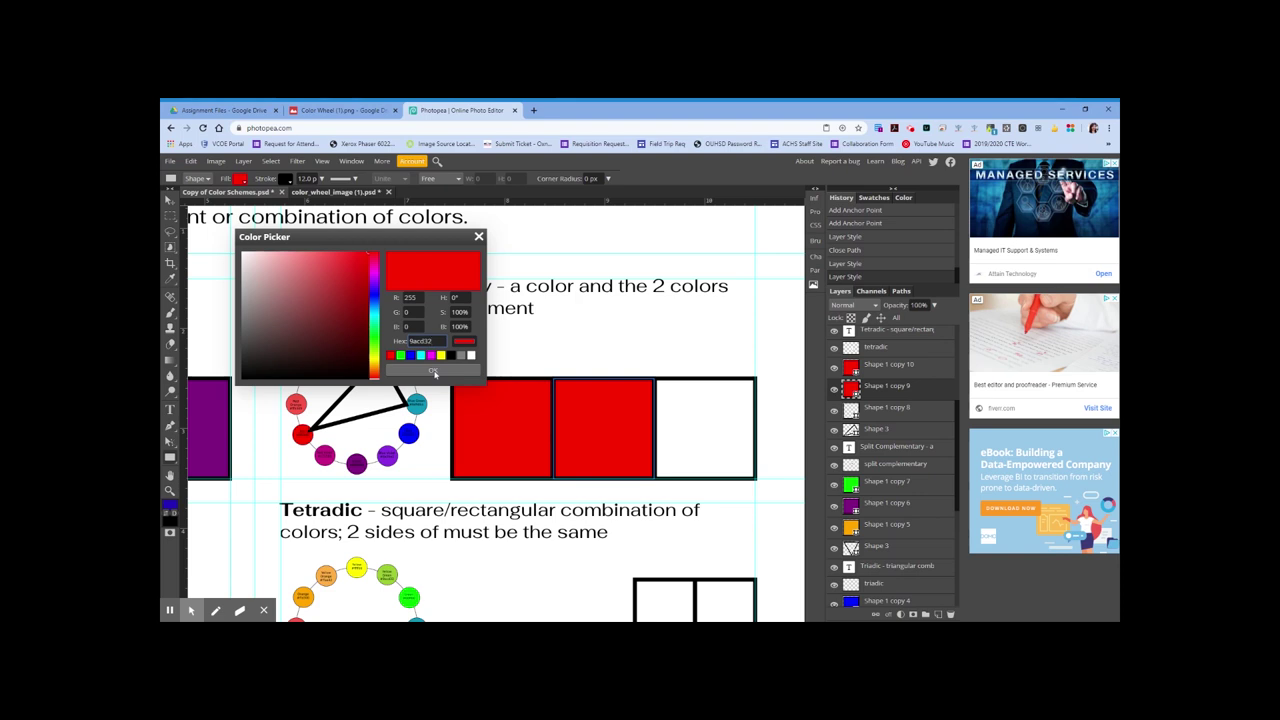
pyautogui.click(434, 372)
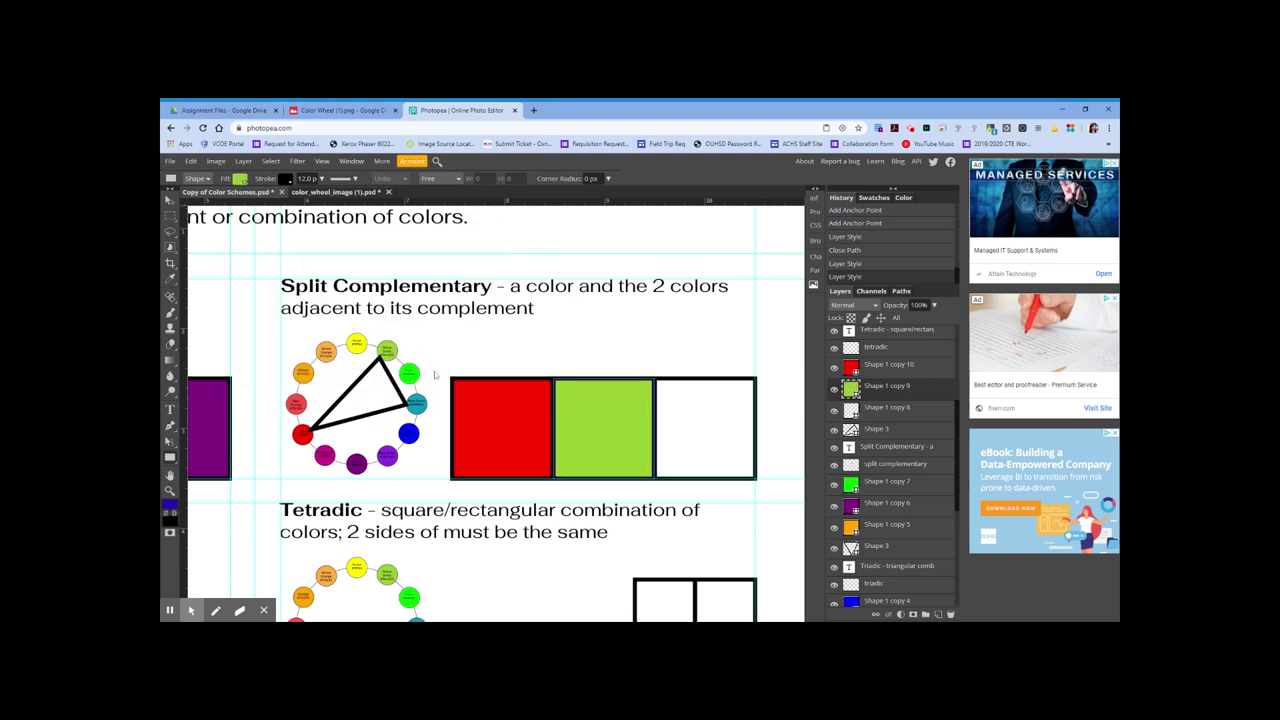
# - Give the right Split Complementary square (Shape 1 copy 8) a solid fill and look up the blue-green code on the Color Wheel image in Google Drive
pyautogui.click(889, 409)
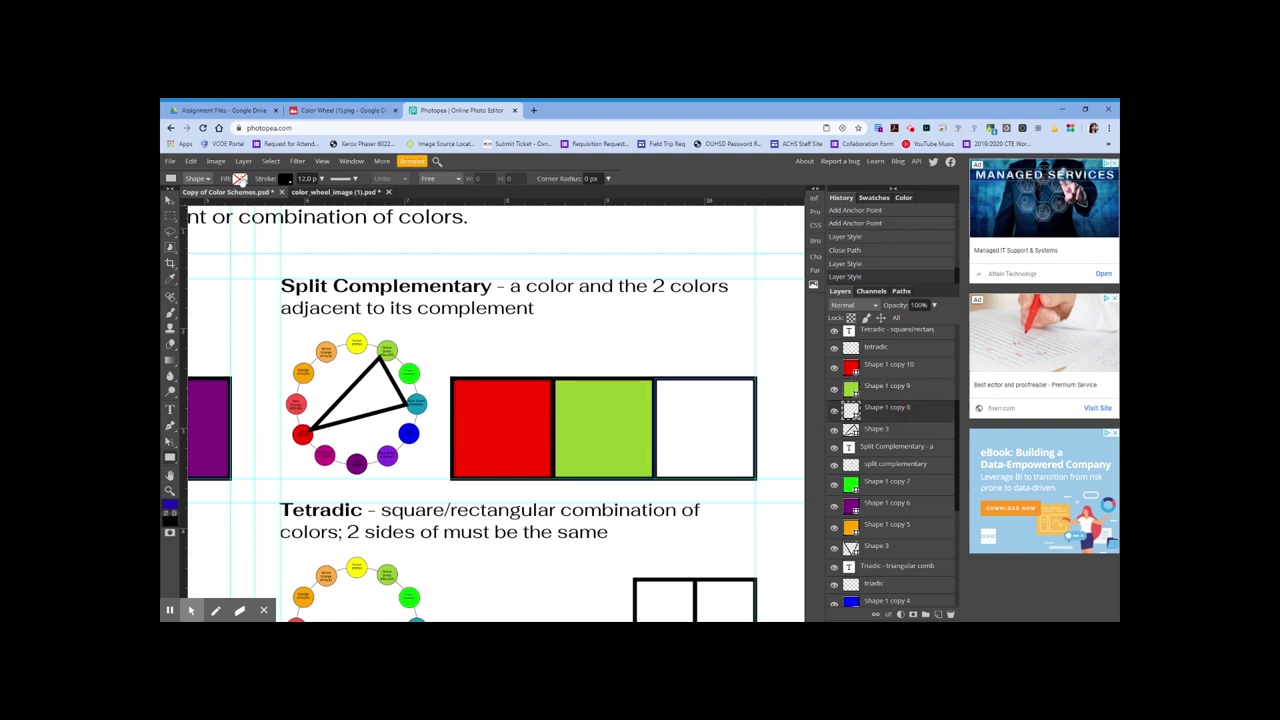
pyautogui.click(240, 179)
pyautogui.click(285, 199)
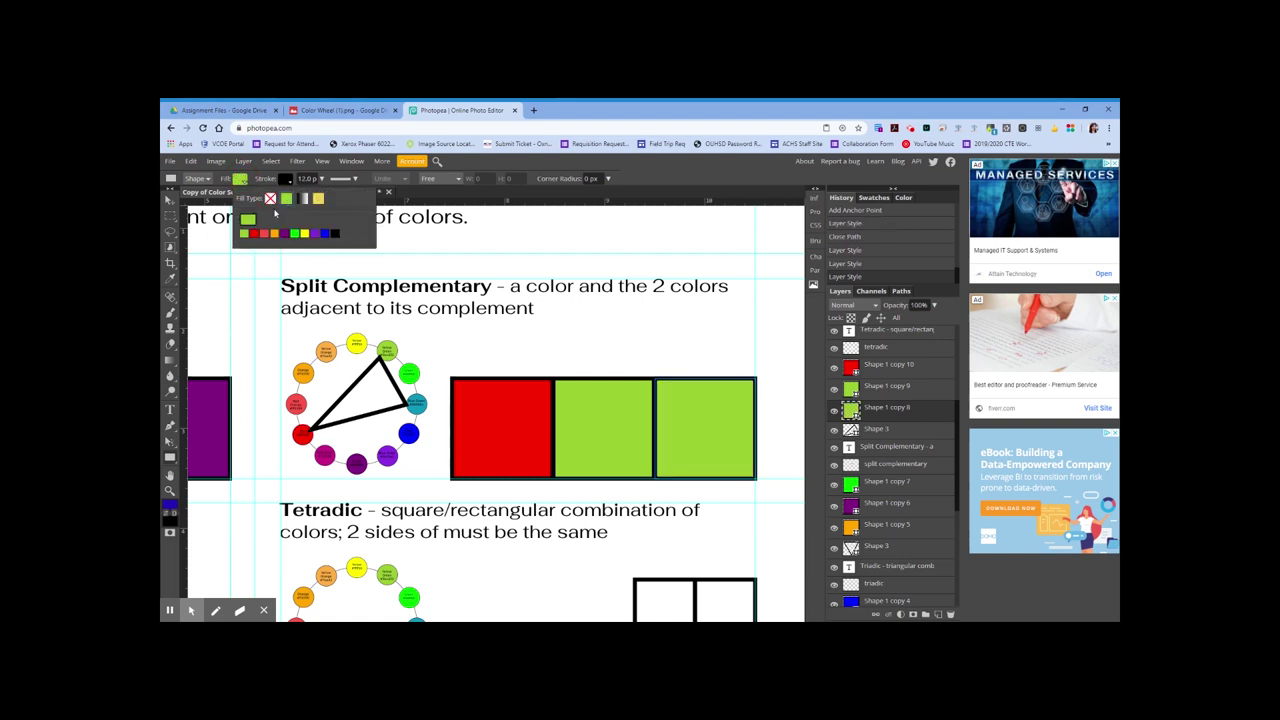
pyautogui.click(249, 222)
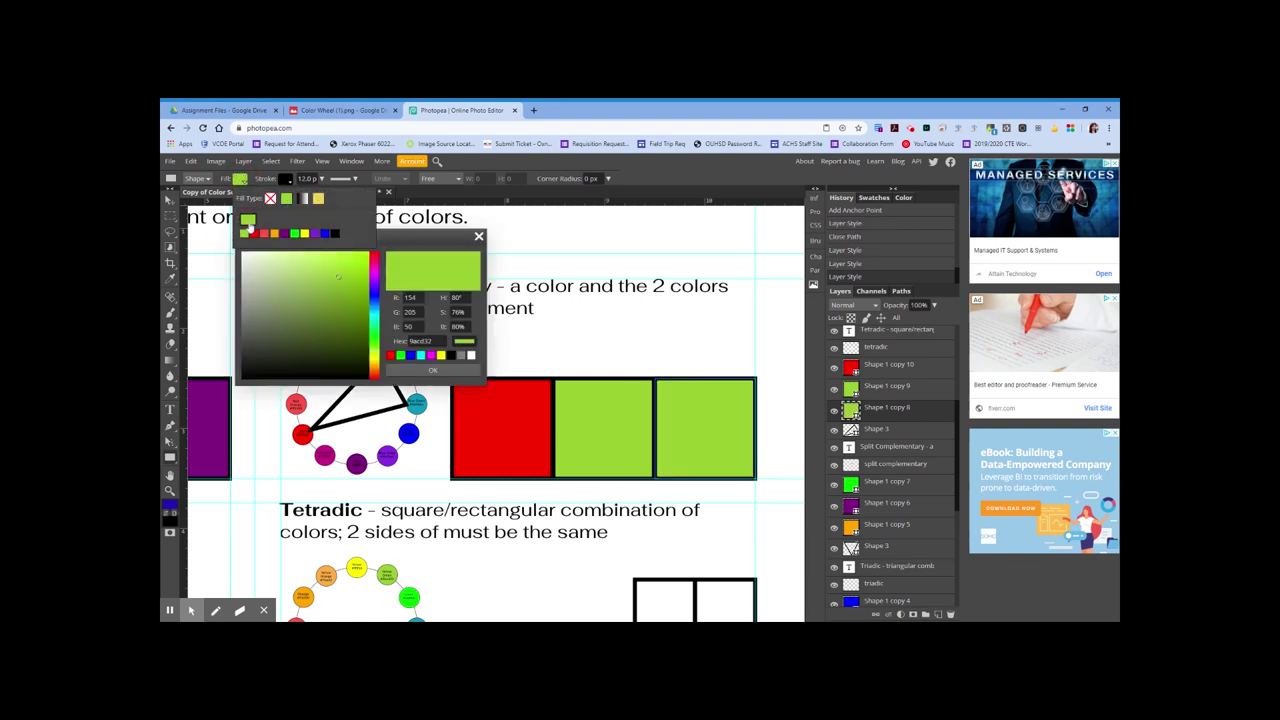
pyautogui.click(359, 109)
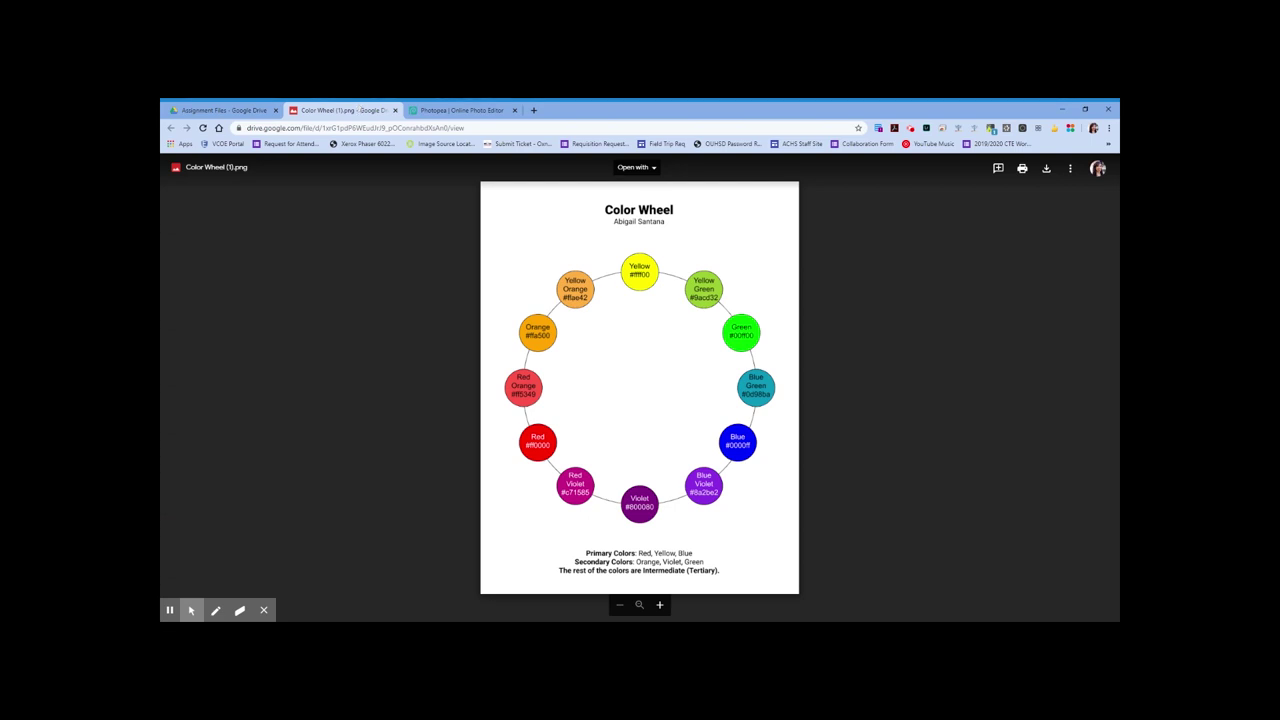
pyautogui.click(462, 110)
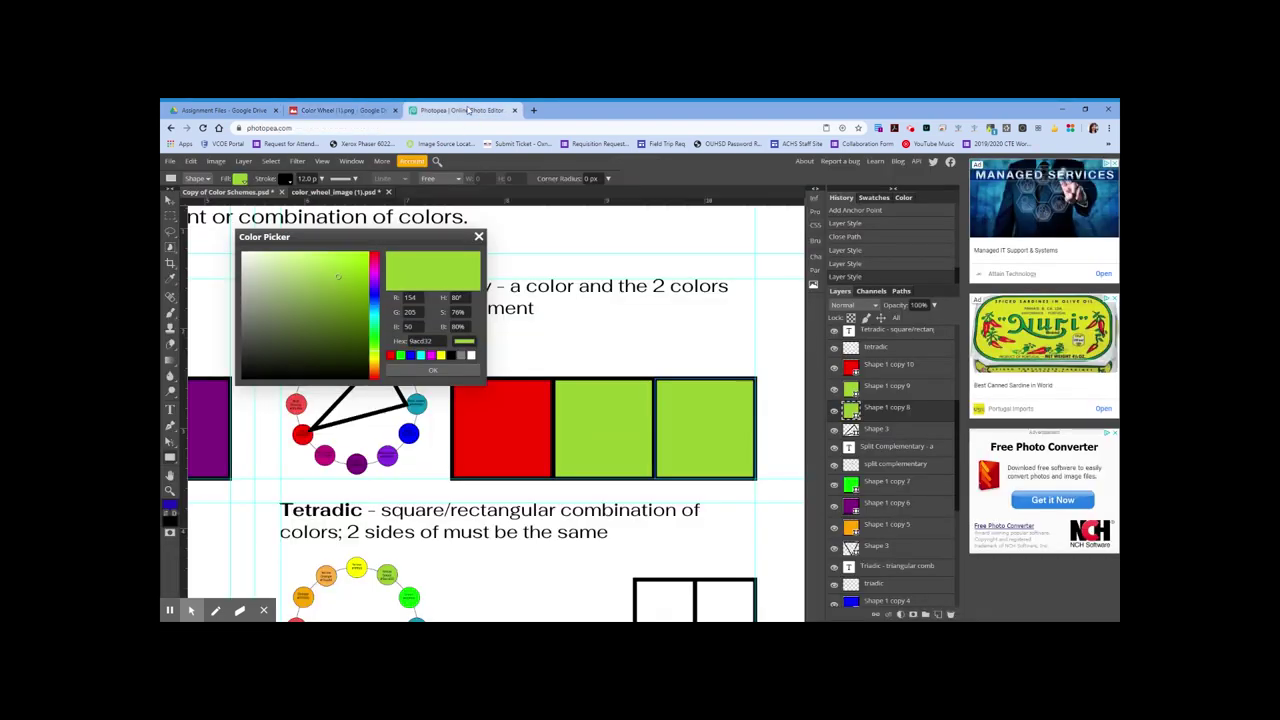
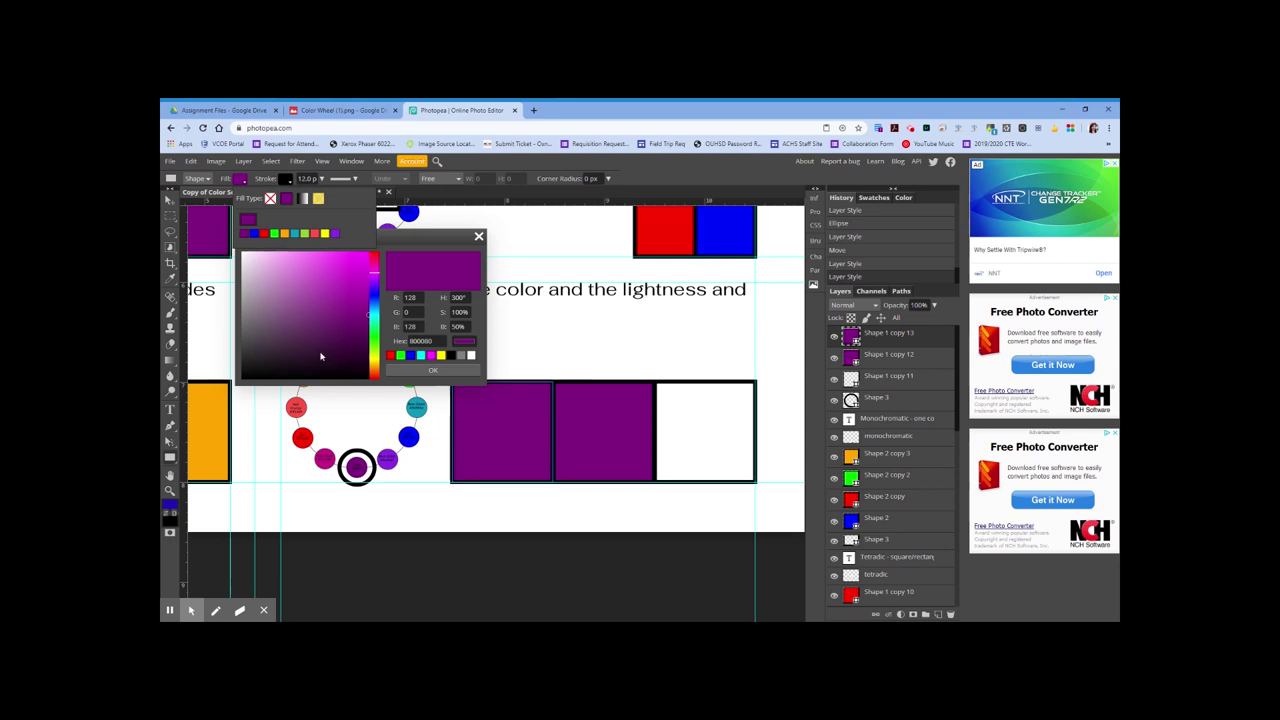
# - Change the left Monochromatic square (Shape 1 copy 13) to a light tint of purple, RGB 198, 119, 198
pyautogui.click(353, 312)
pyautogui.moveTo(340, 308); pyautogui.dragTo(293, 284)
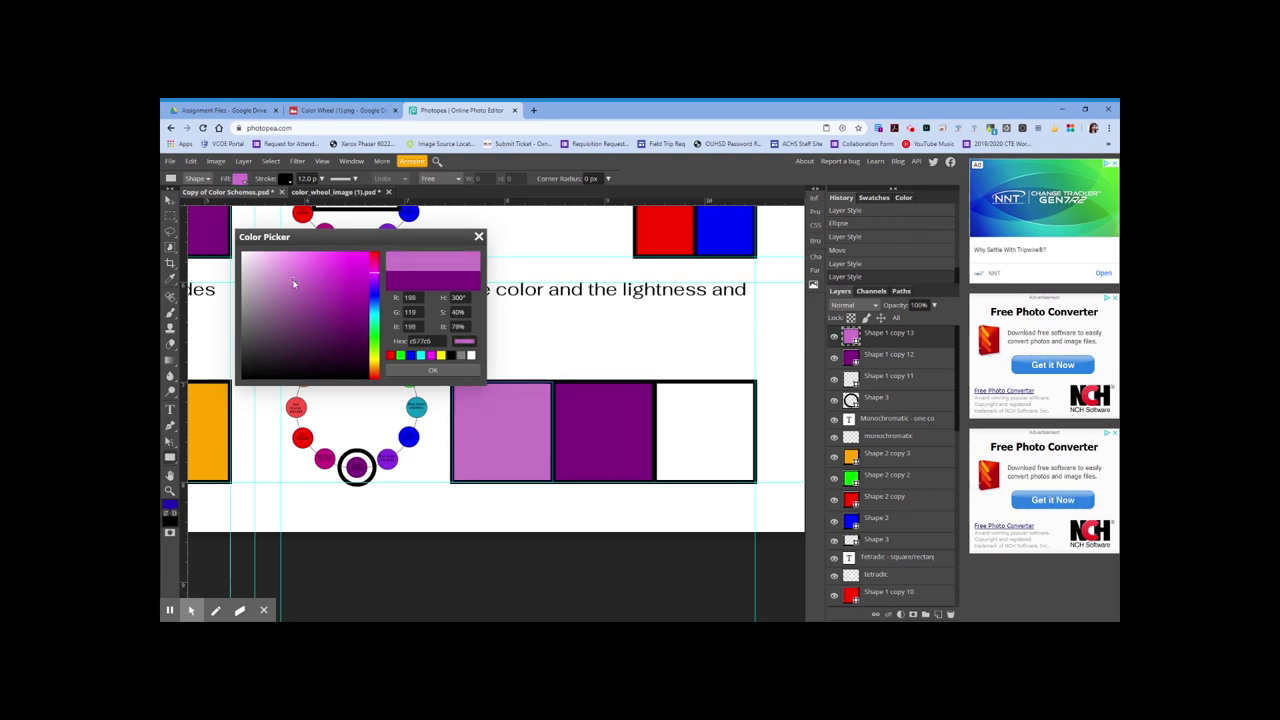
pyautogui.click(432, 370)
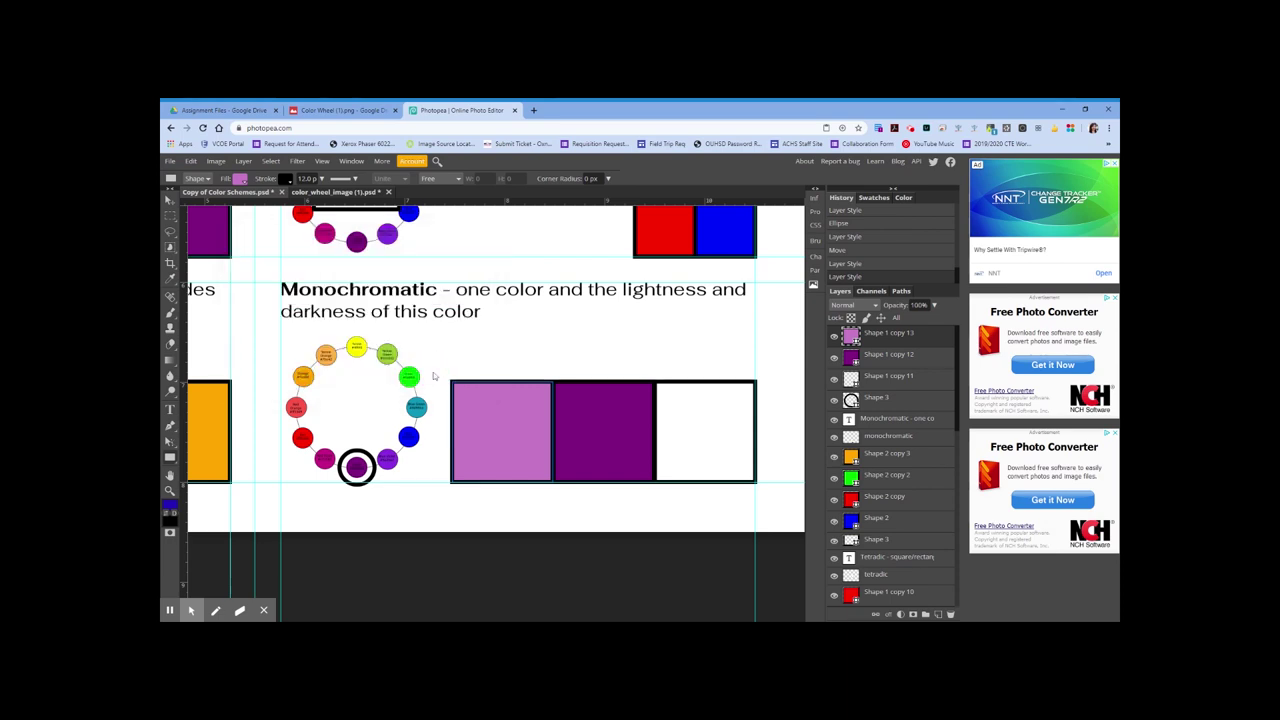
# - Fill the right Monochromatic square (Shape 1 copy 11) with a solid dark shade of purple, hex 420042
pyautogui.click(885, 379)
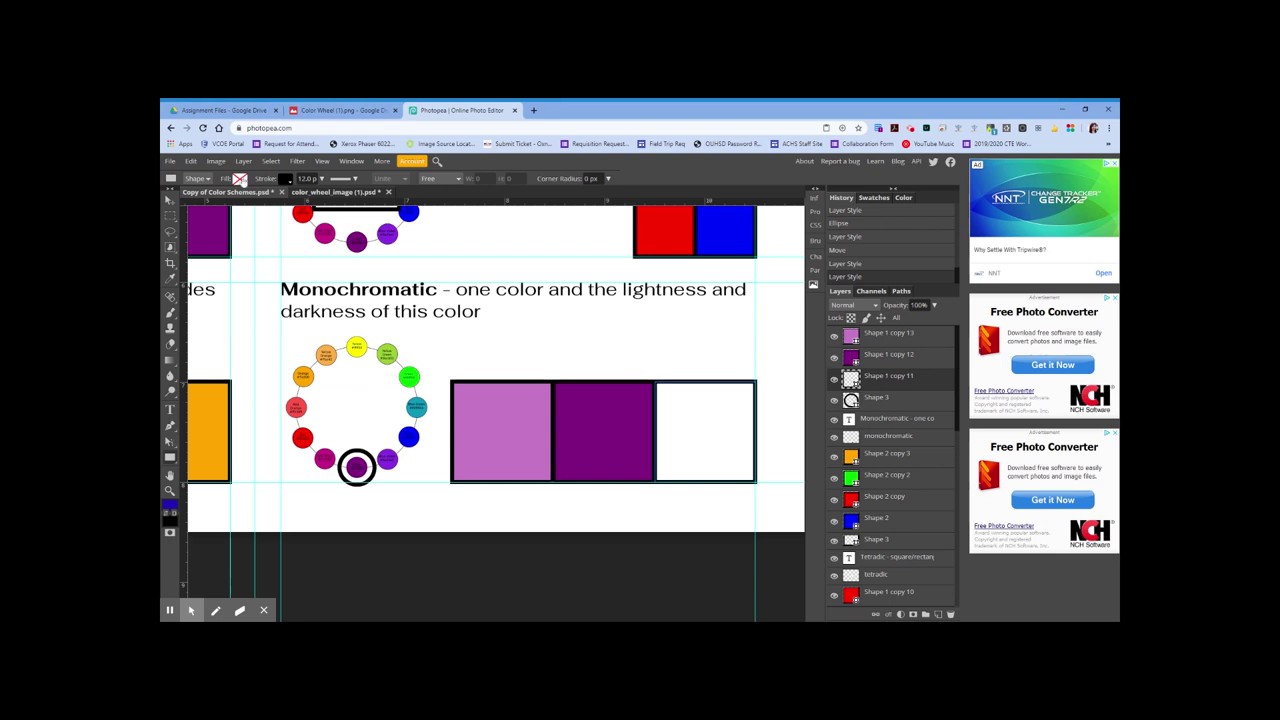
pyautogui.click(240, 179)
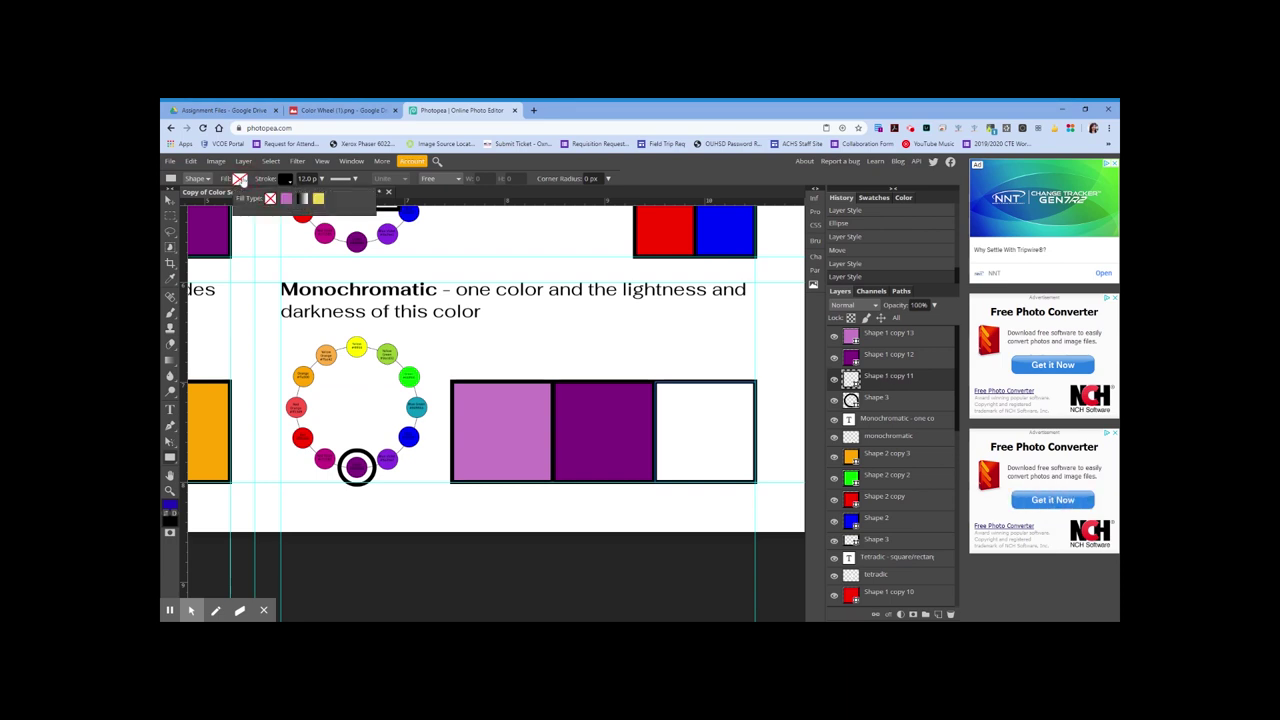
pyautogui.click(287, 199)
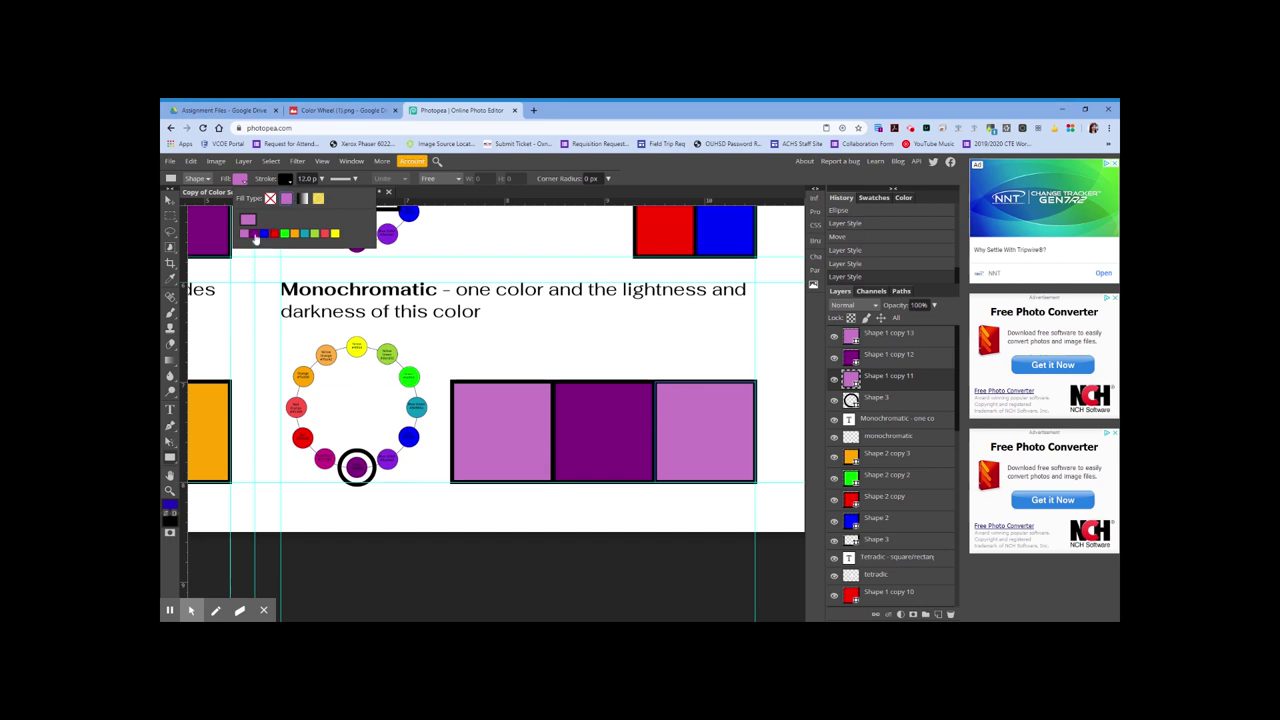
pyautogui.click(255, 234)
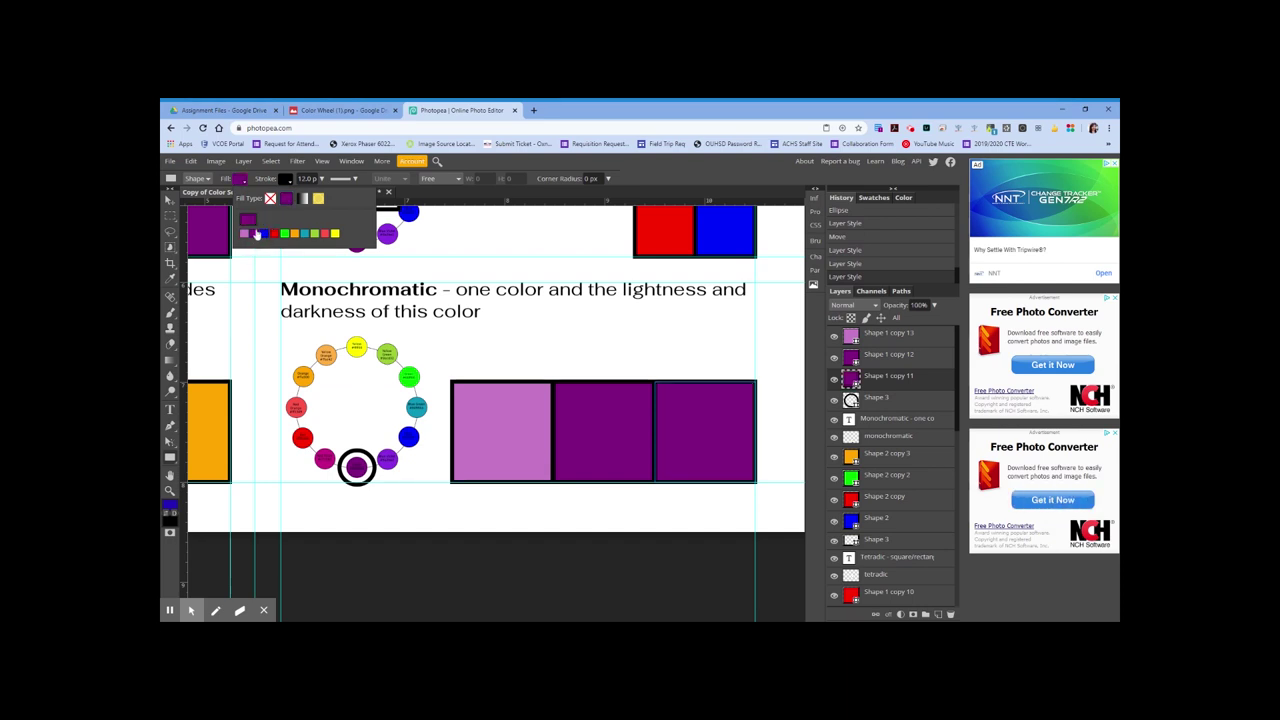
pyautogui.click(251, 222)
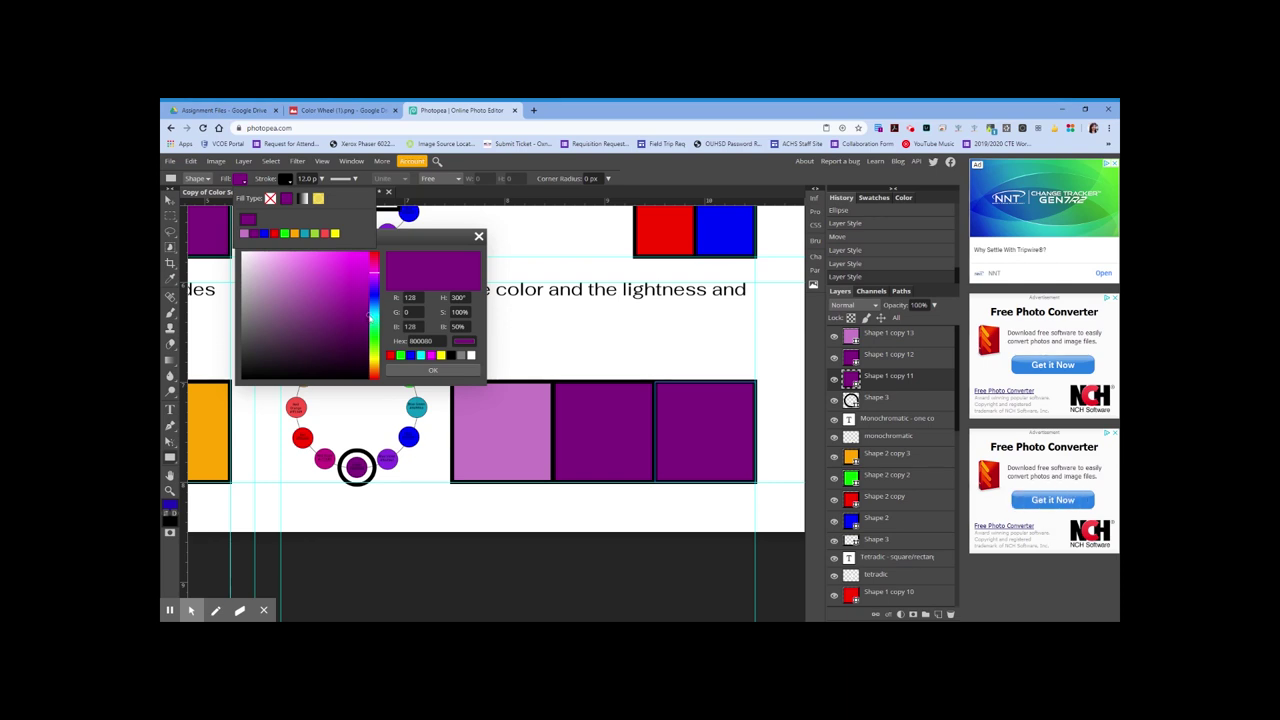
pyautogui.moveTo(370, 315); pyautogui.dragTo(373, 350)
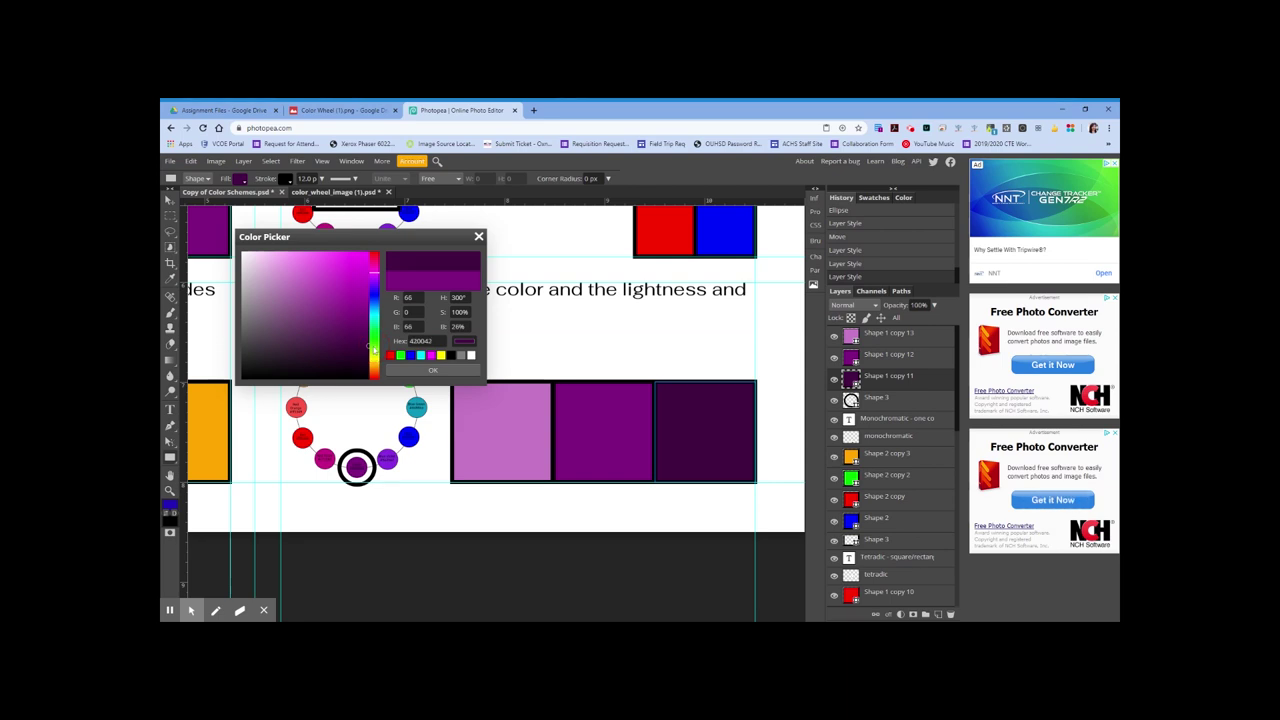
pyautogui.click(446, 373)
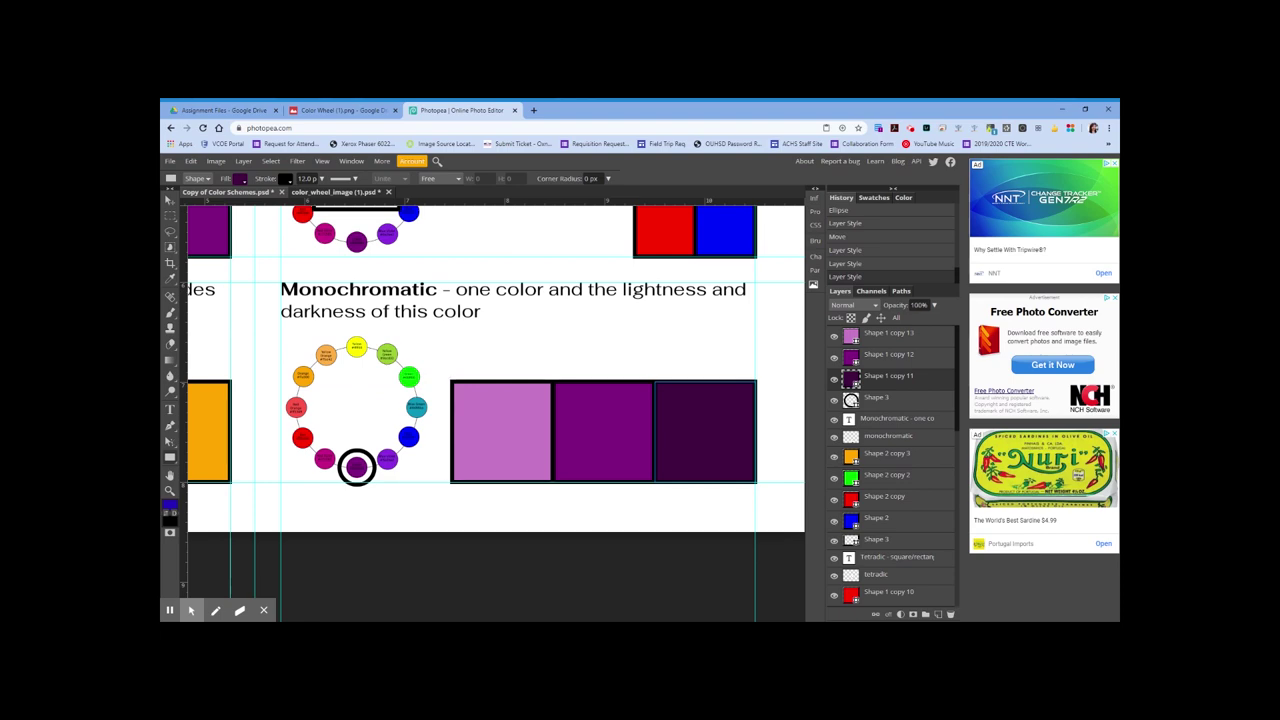
# - Select the four Tetradic squares (Shape 2 through Shape 2 copy 3) together and move them horizontally closer to the Tetradic color wheel
pyautogui.scroll(-5, 496, 414)
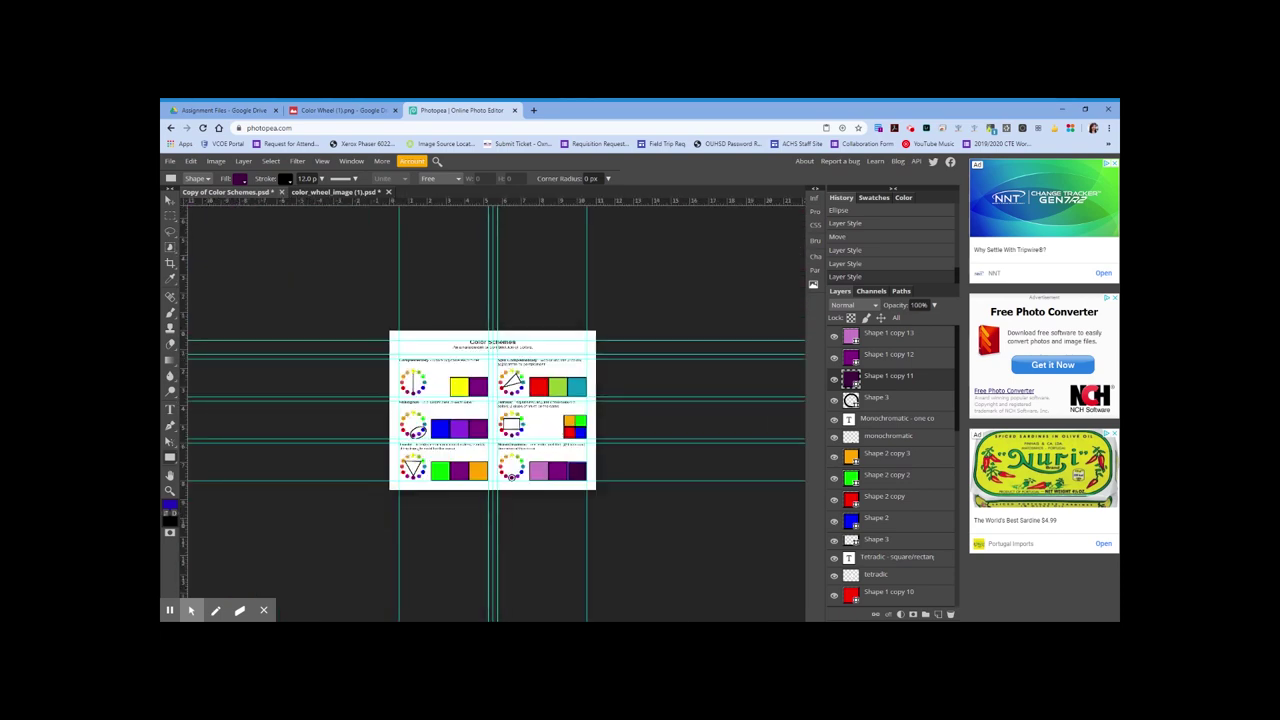
pyautogui.scroll(5, 482, 403)
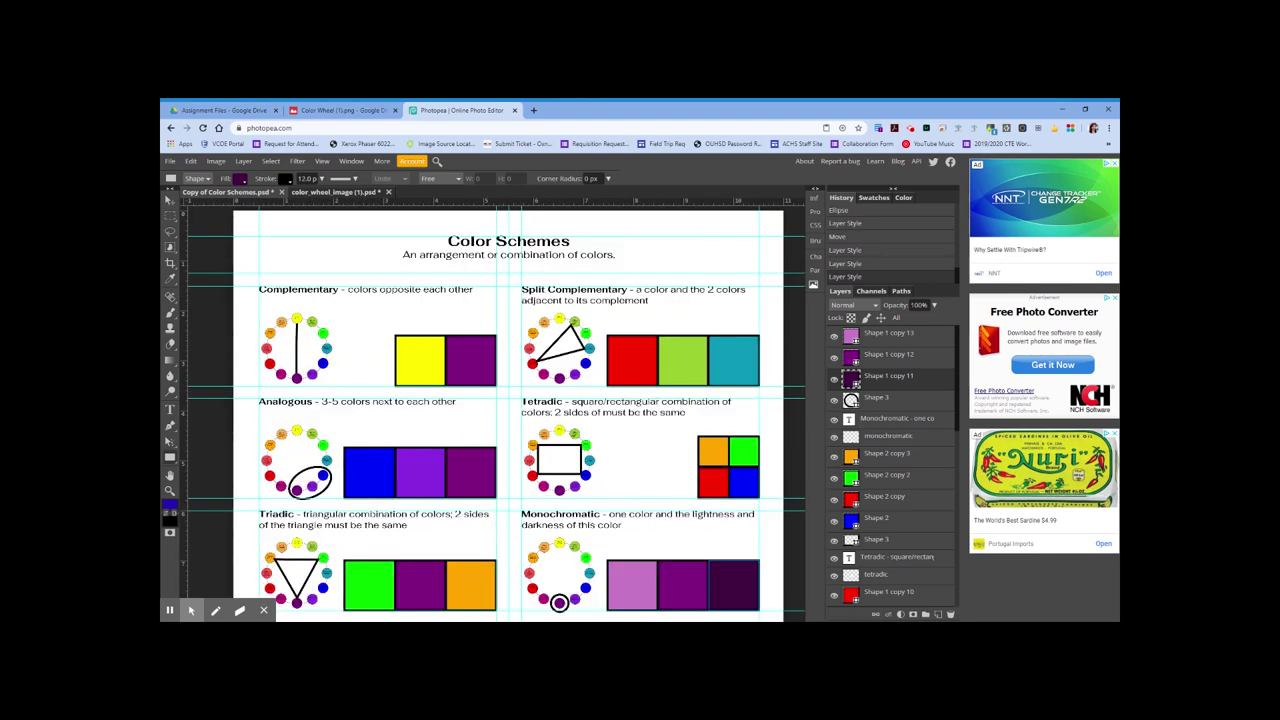
pyautogui.scroll(-3, 496, 414)
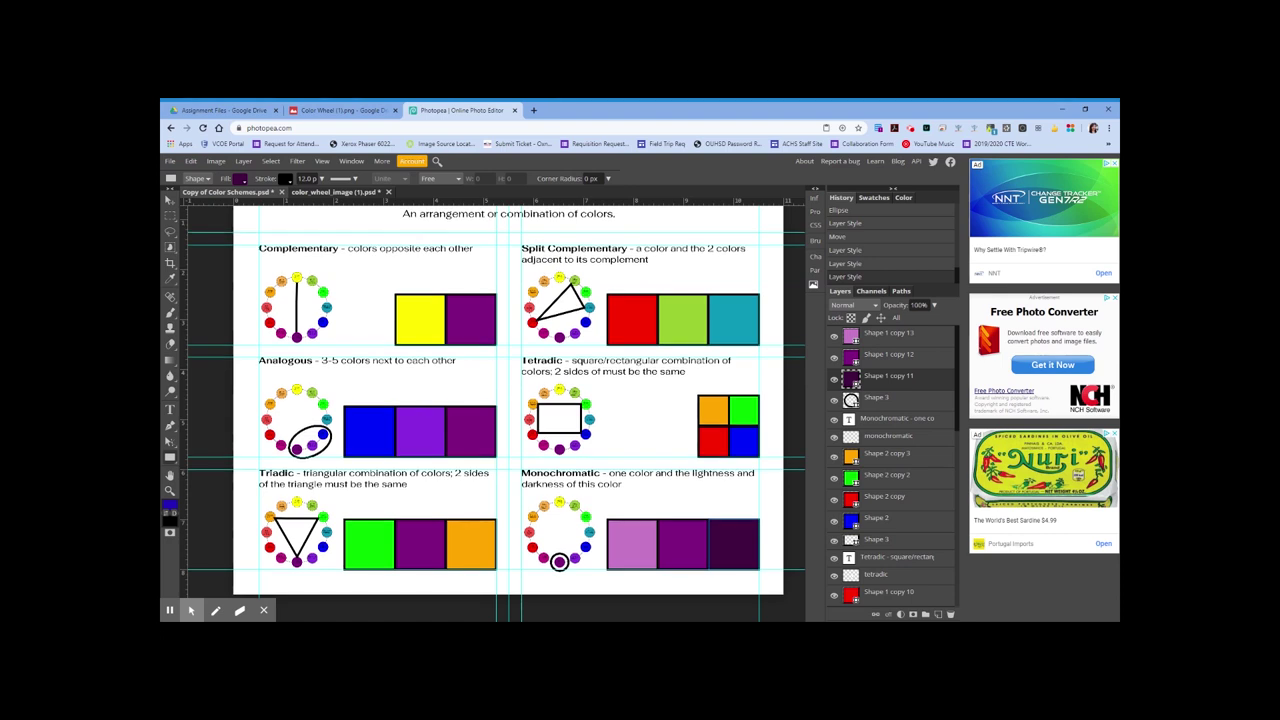
pyautogui.scroll(-1, 496, 414)
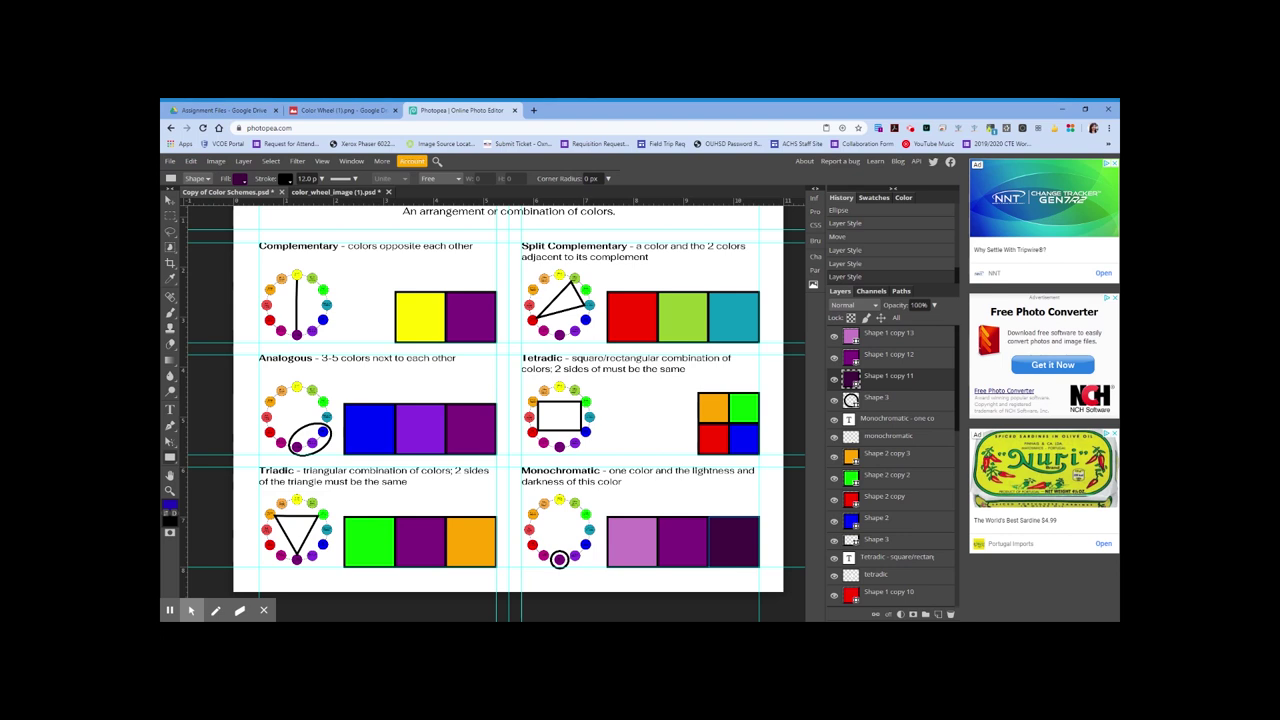
pyautogui.click(171, 200)
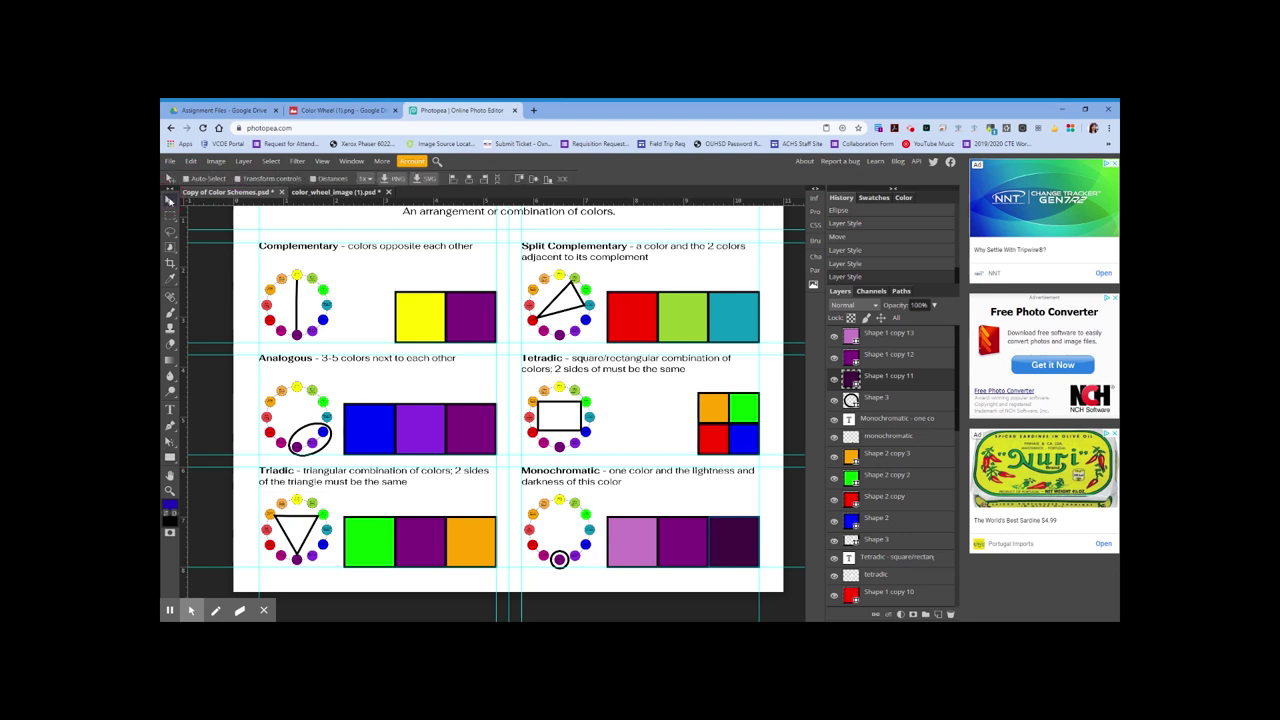
pyautogui.moveTo(693, 392); pyautogui.dragTo(762, 462)
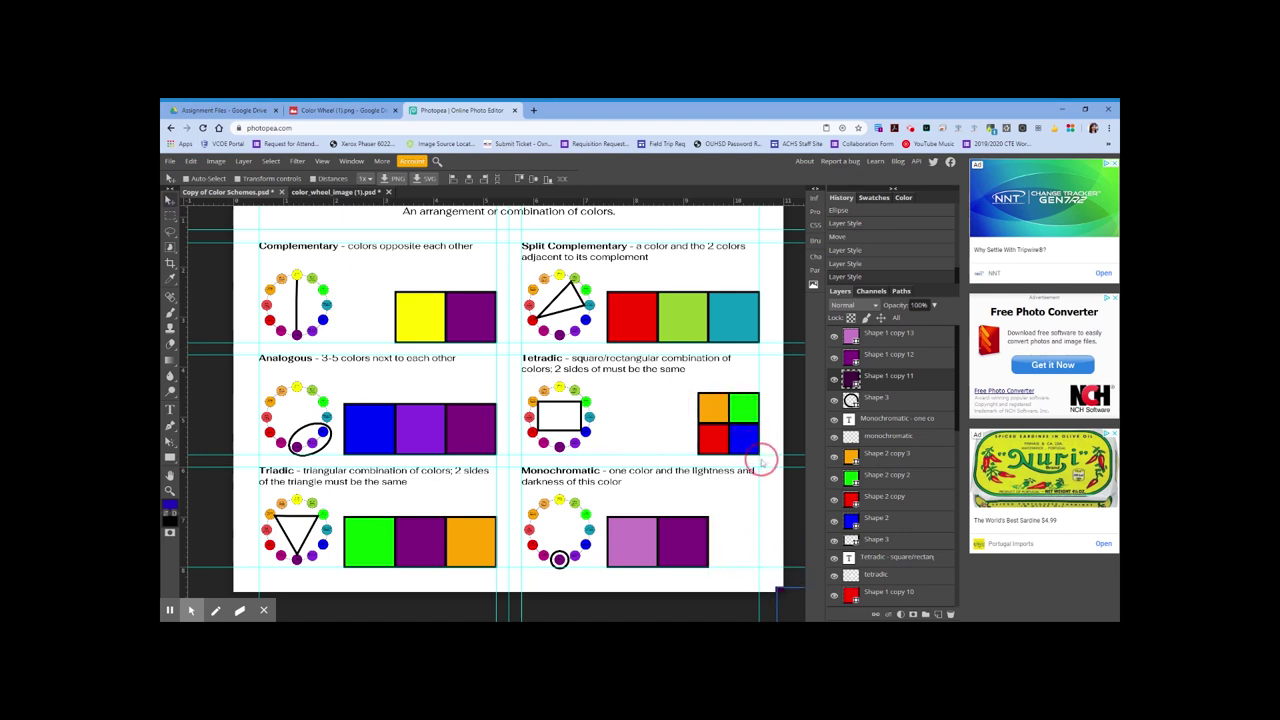
pyautogui.hotkey('ctrl', 'z')
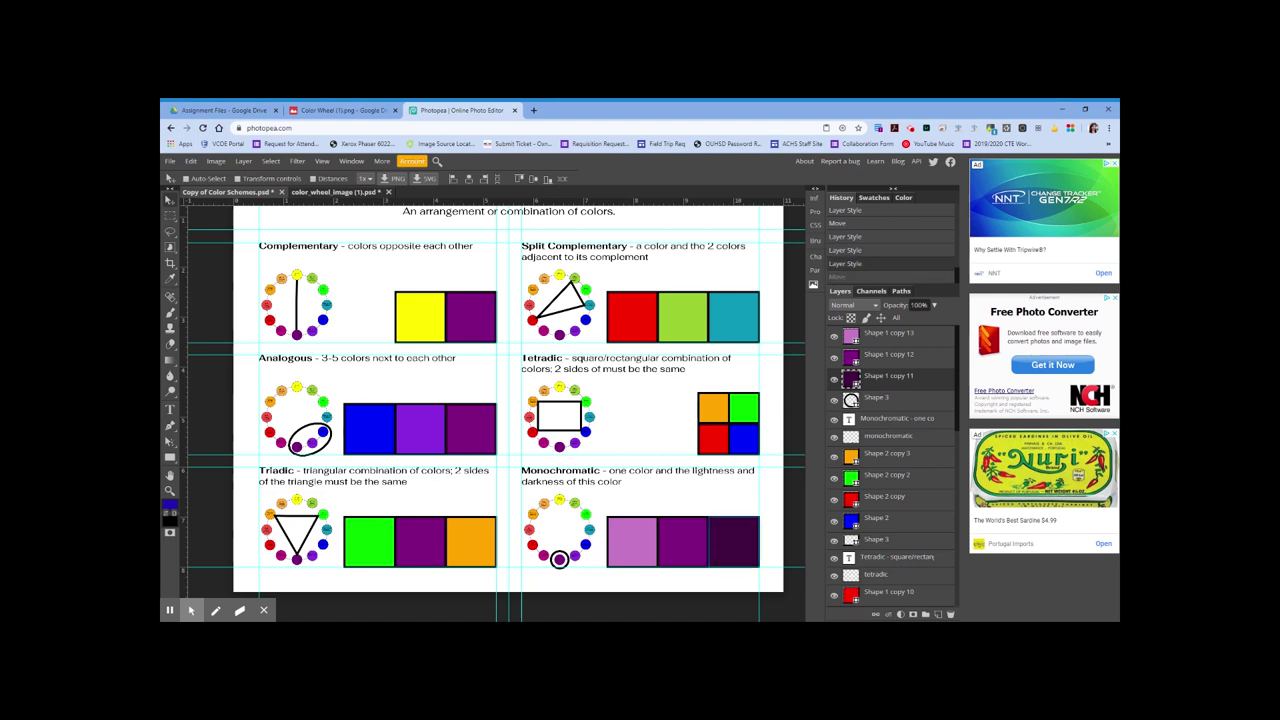
pyautogui.click(913, 462)
pyautogui.moveTo(913, 462)
pyautogui.mouseDown()
pyautogui.moveTo(915, 490)
pyautogui.moveTo(910, 463)
pyautogui.mouseUp()
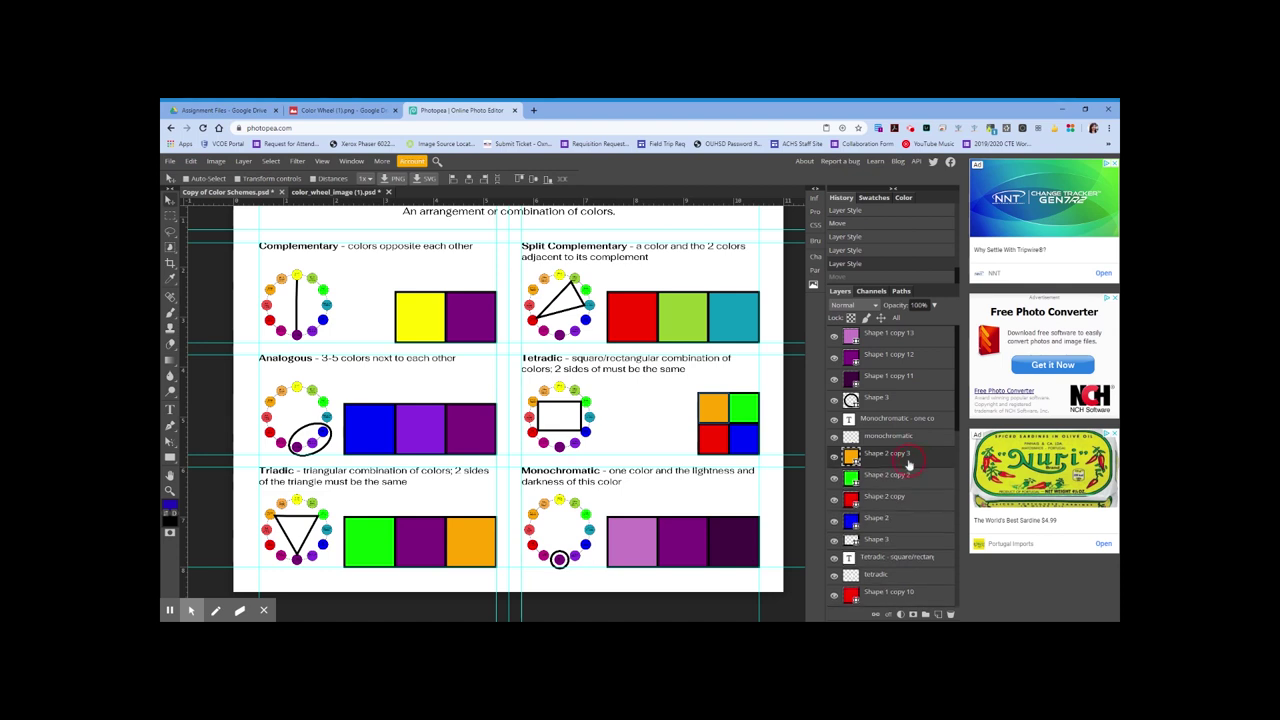
pyautogui.keyDown('shift'); pyautogui.click(915, 519); pyautogui.keyUp('shift')
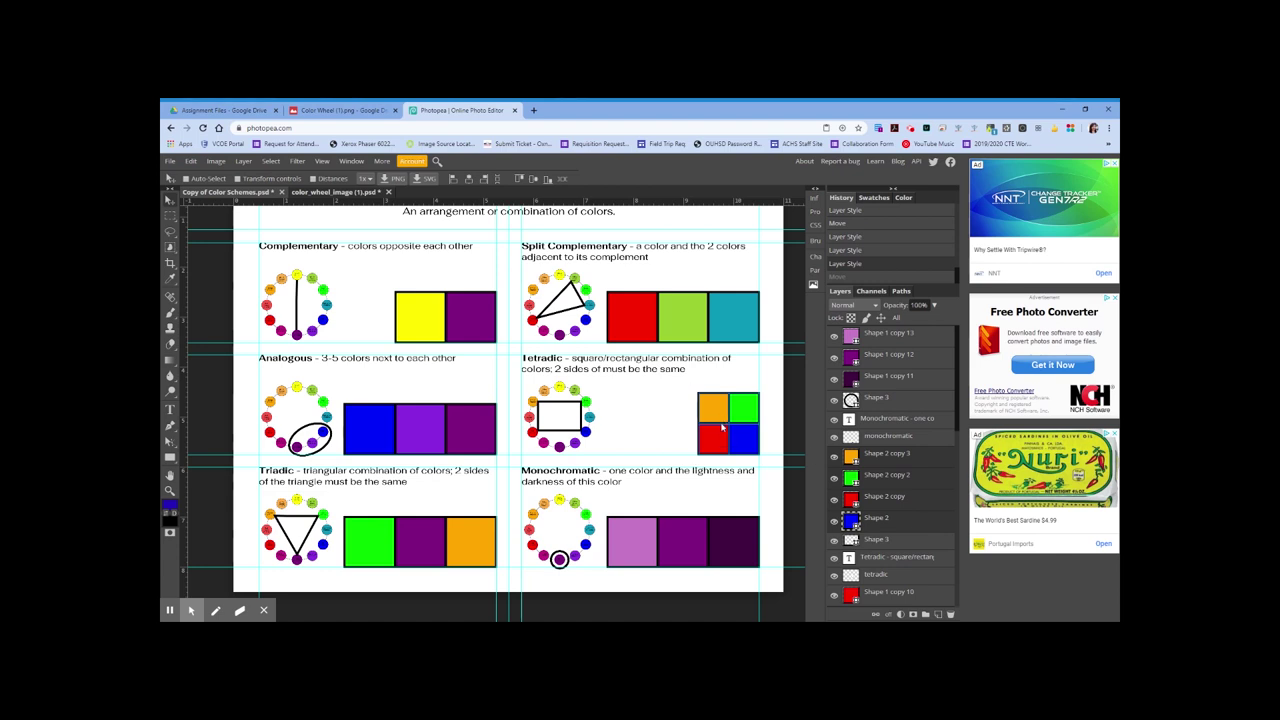
pyautogui.moveTo(722, 427); pyautogui.dragTo(677, 428)
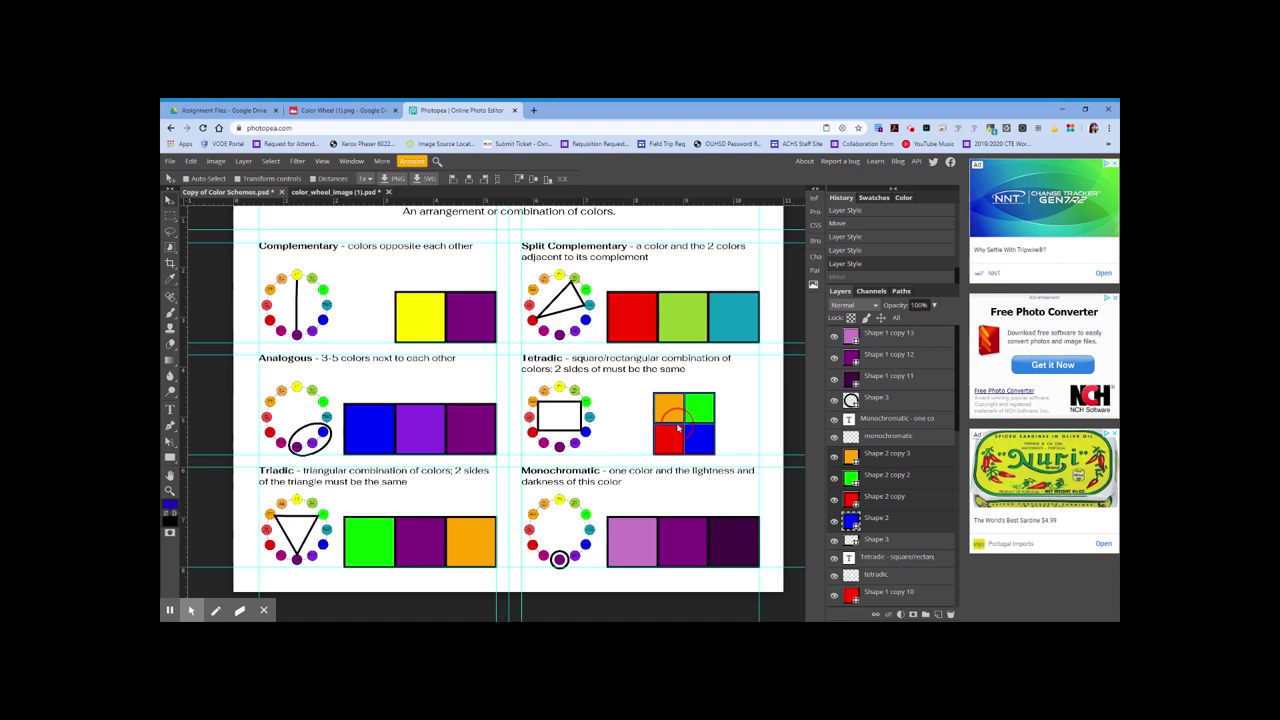
pyautogui.moveTo(677, 428); pyautogui.dragTo(676, 428)
pyautogui.moveTo(677, 426); pyautogui.dragTo(677, 426)
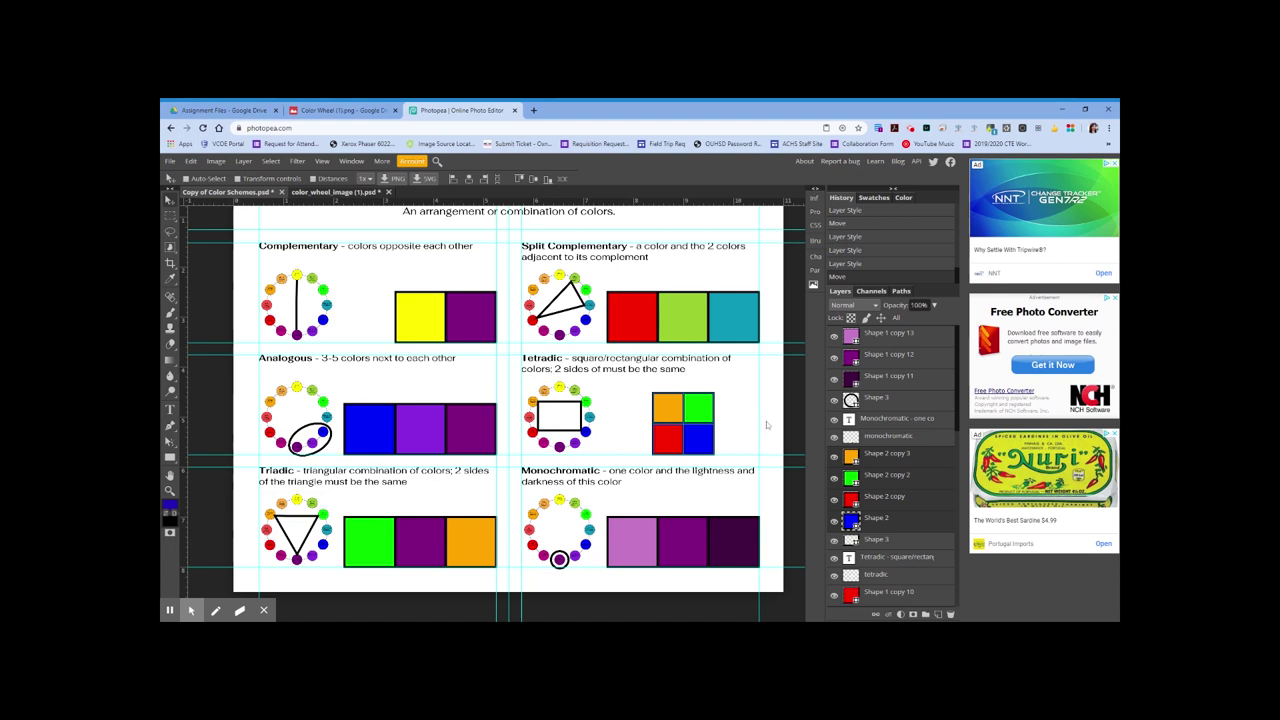
# - Draw a right-aligned text box in the page's upper right corner beside the Color Schemes title, layered above Shape 1 copy 13
pyautogui.scroll(2, 767, 425)
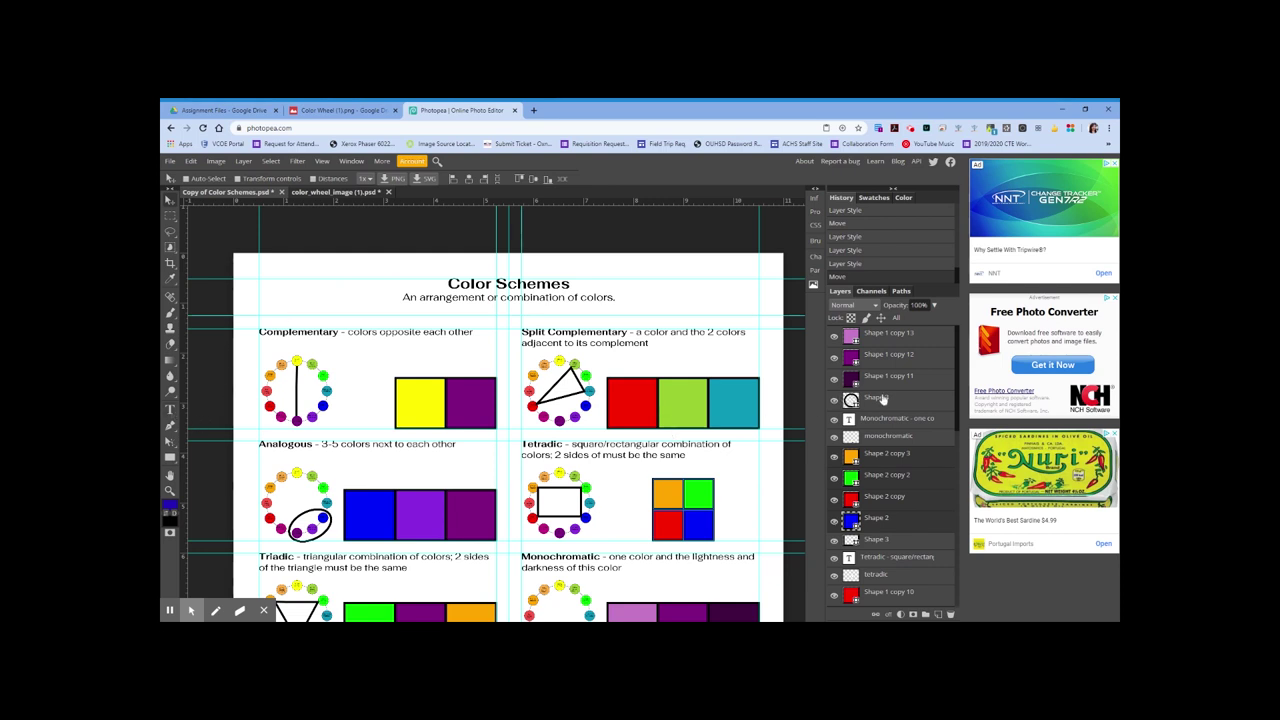
pyautogui.click(888, 336)
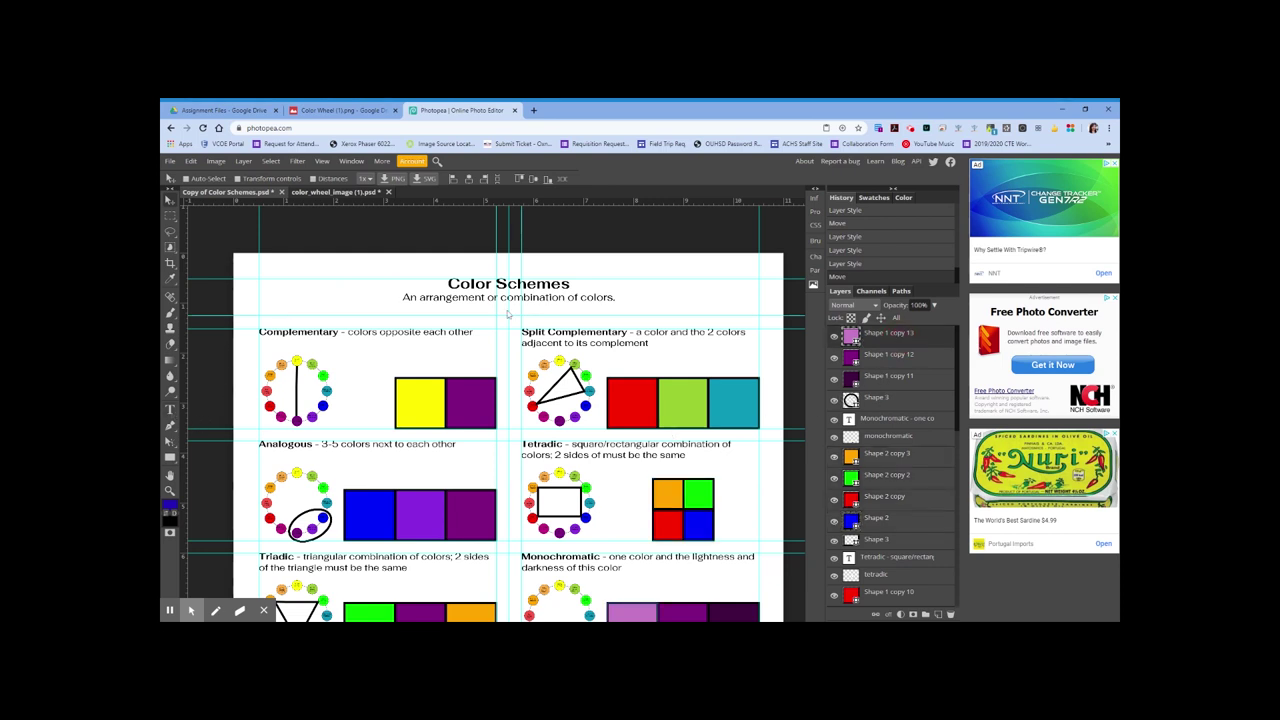
pyautogui.click(170, 410)
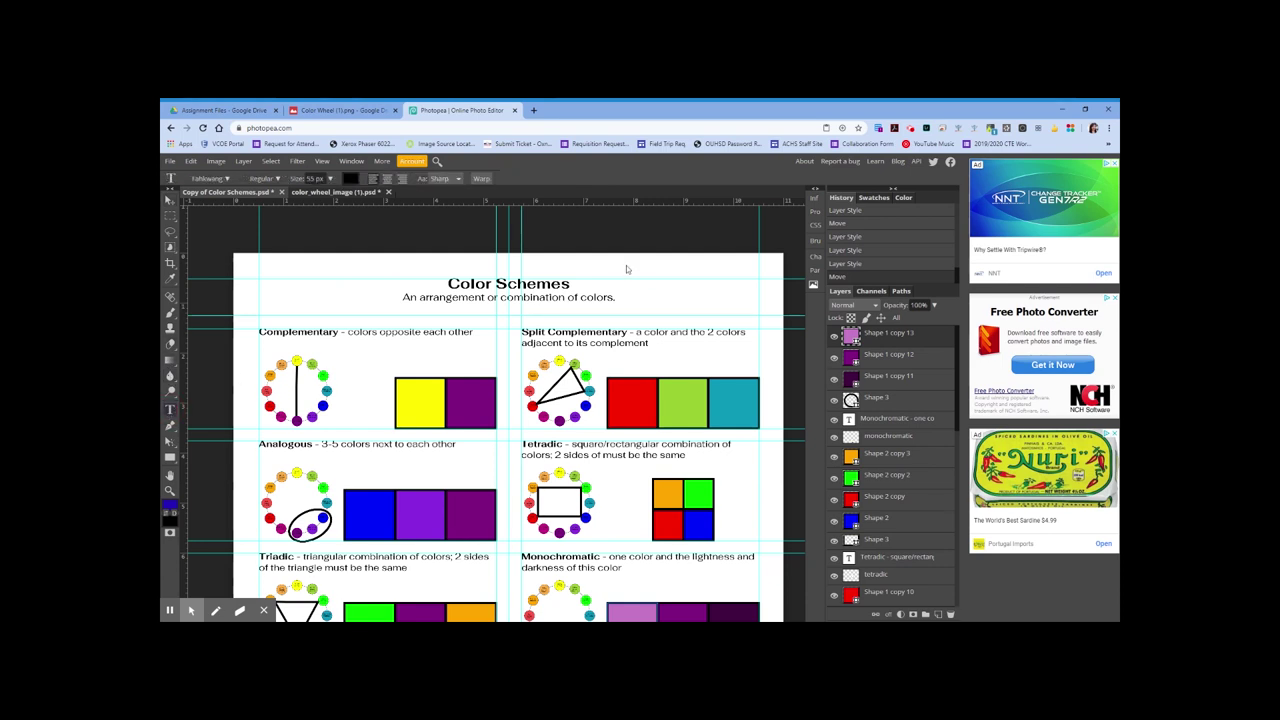
pyautogui.moveTo(626, 269); pyautogui.dragTo(758, 277)
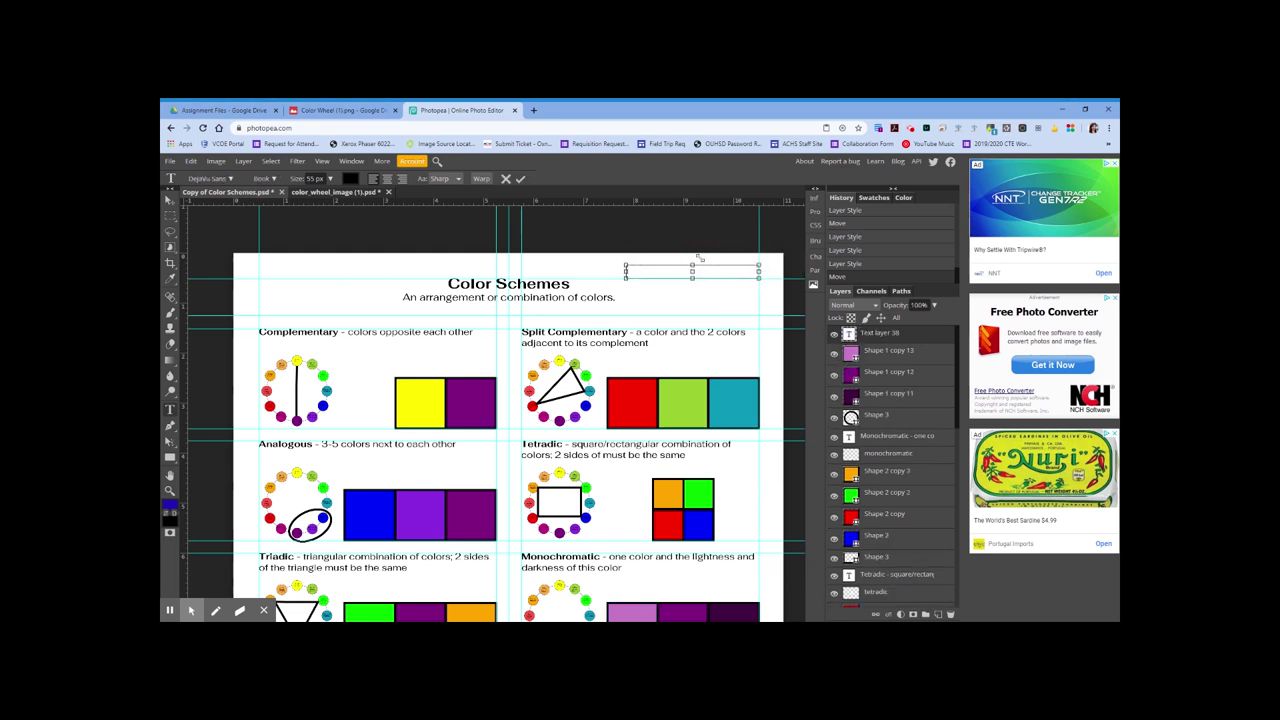
pyautogui.click(405, 180)
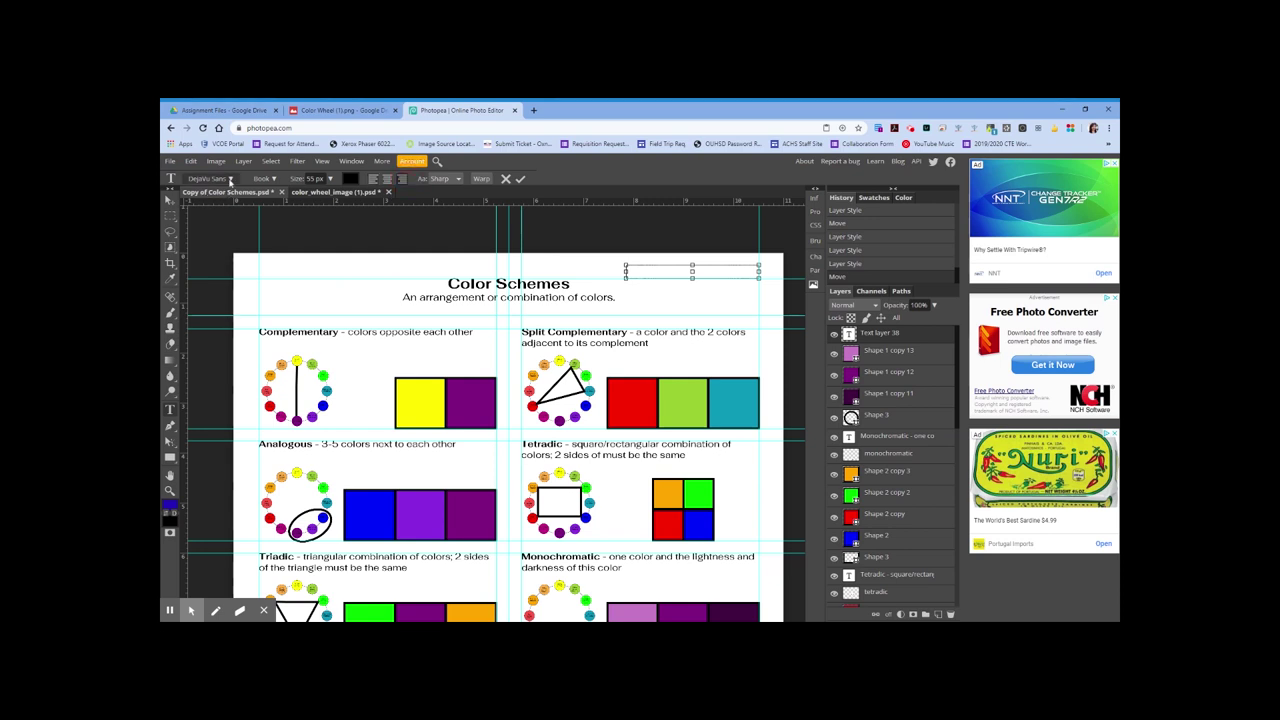
# - Set the new text's font to Desyrel and enter the author's full name in the box
pyautogui.click(230, 181)
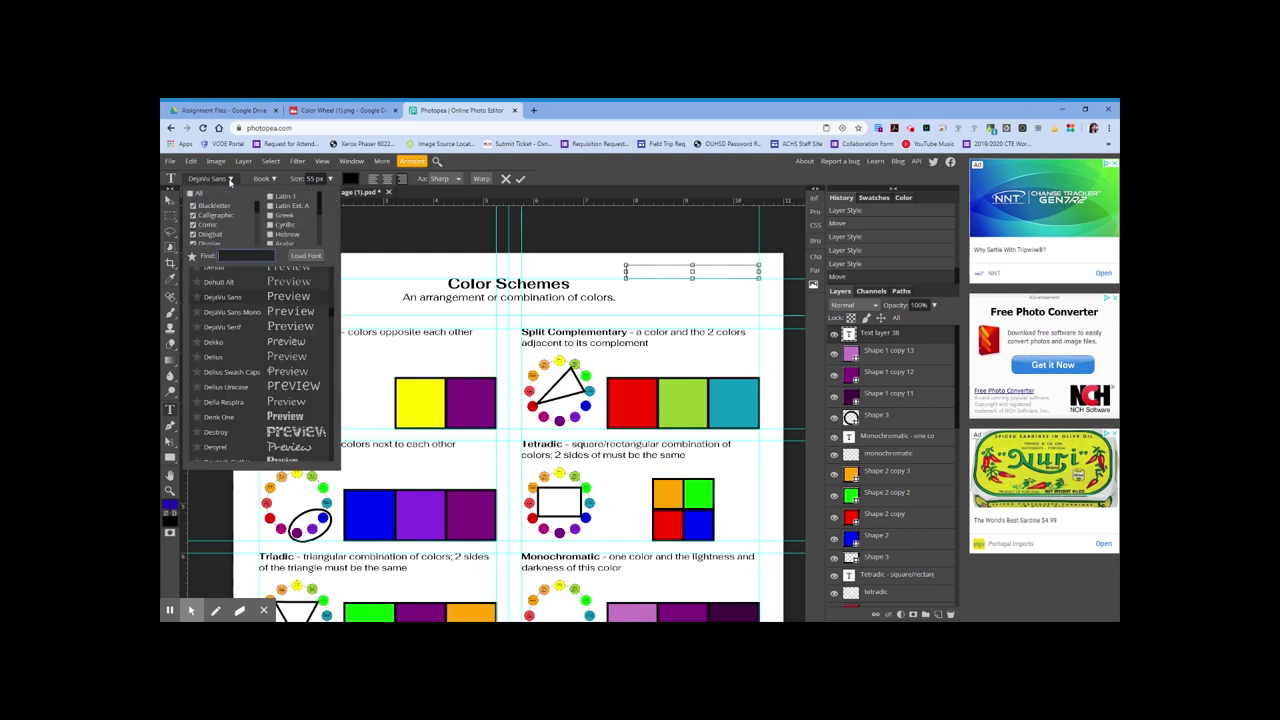
pyautogui.scroll(-2, 235, 360)
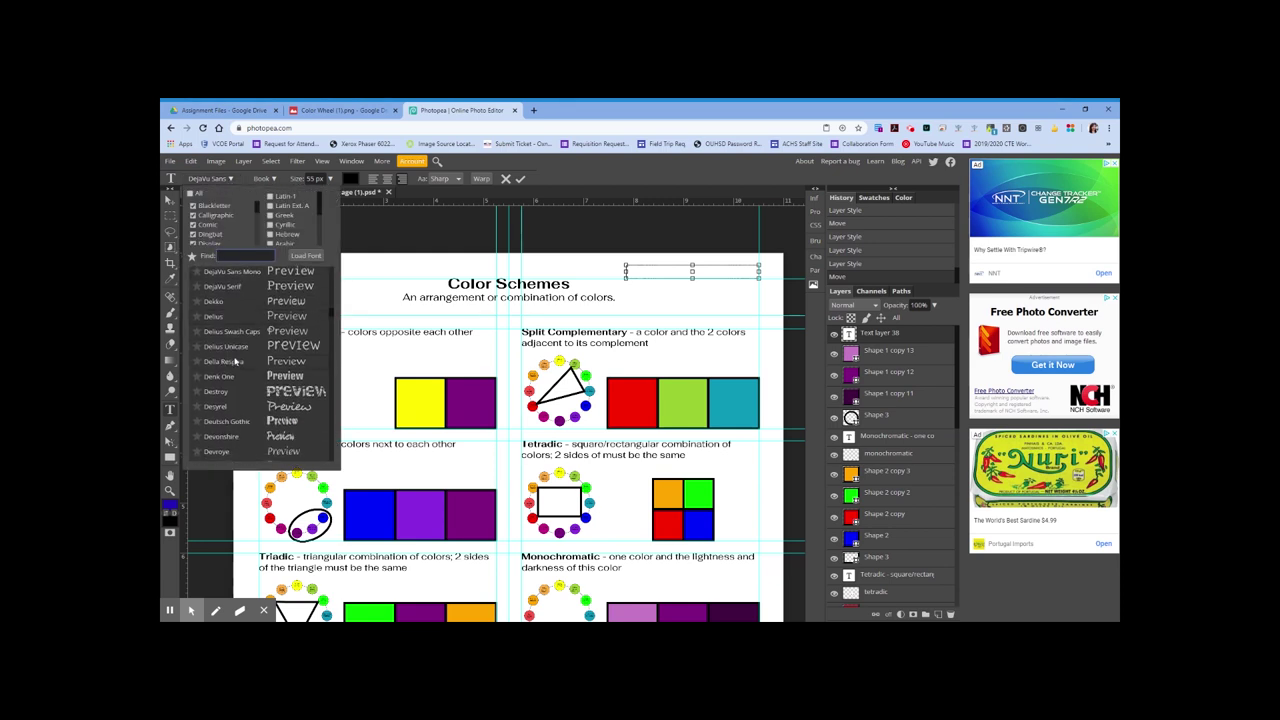
pyautogui.click(231, 408)
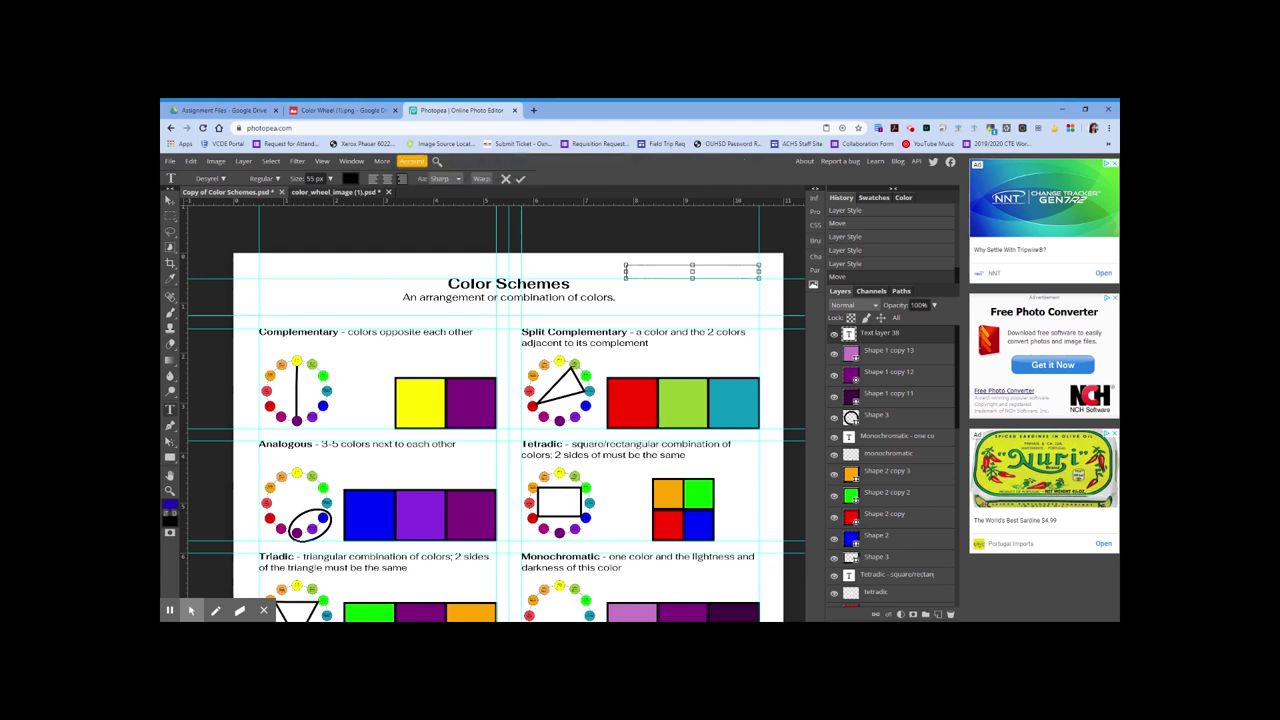
pyautogui.write('Abigail Santana')
pyautogui.click(170, 205)
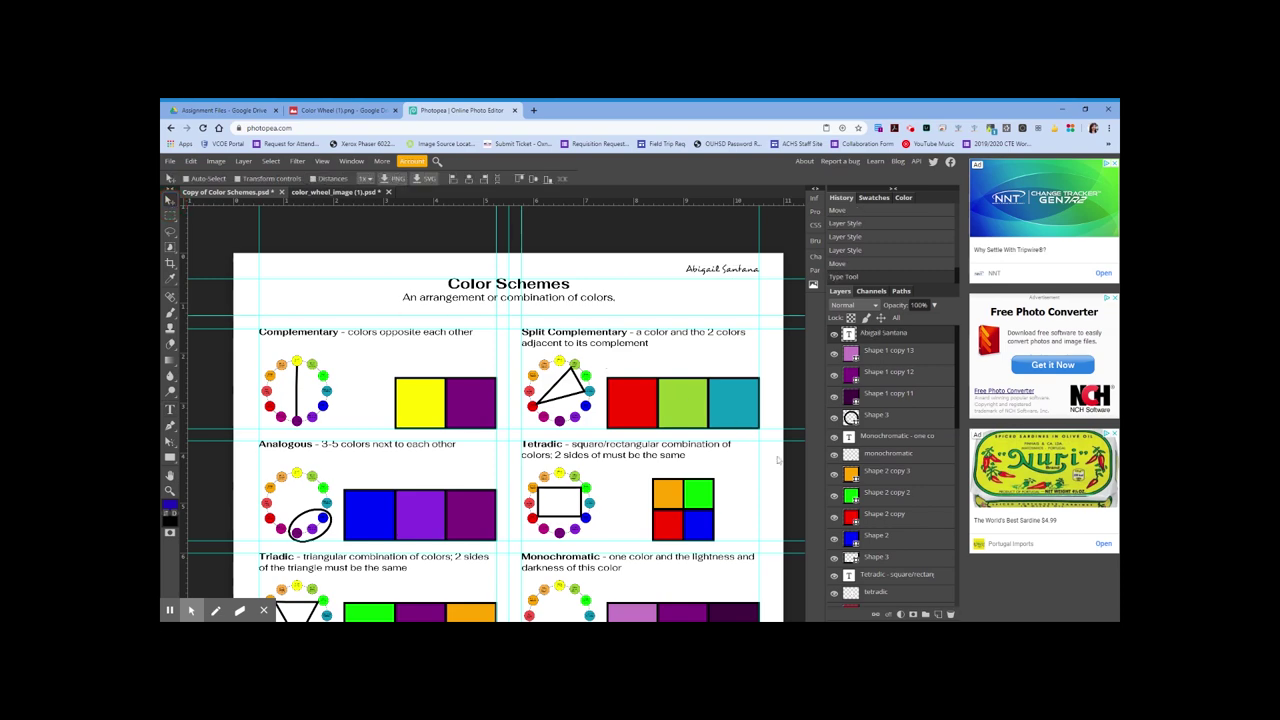
# - Save the Copy of Color Schemes document as a PSD file
pyautogui.scroll(-2, 778, 459)
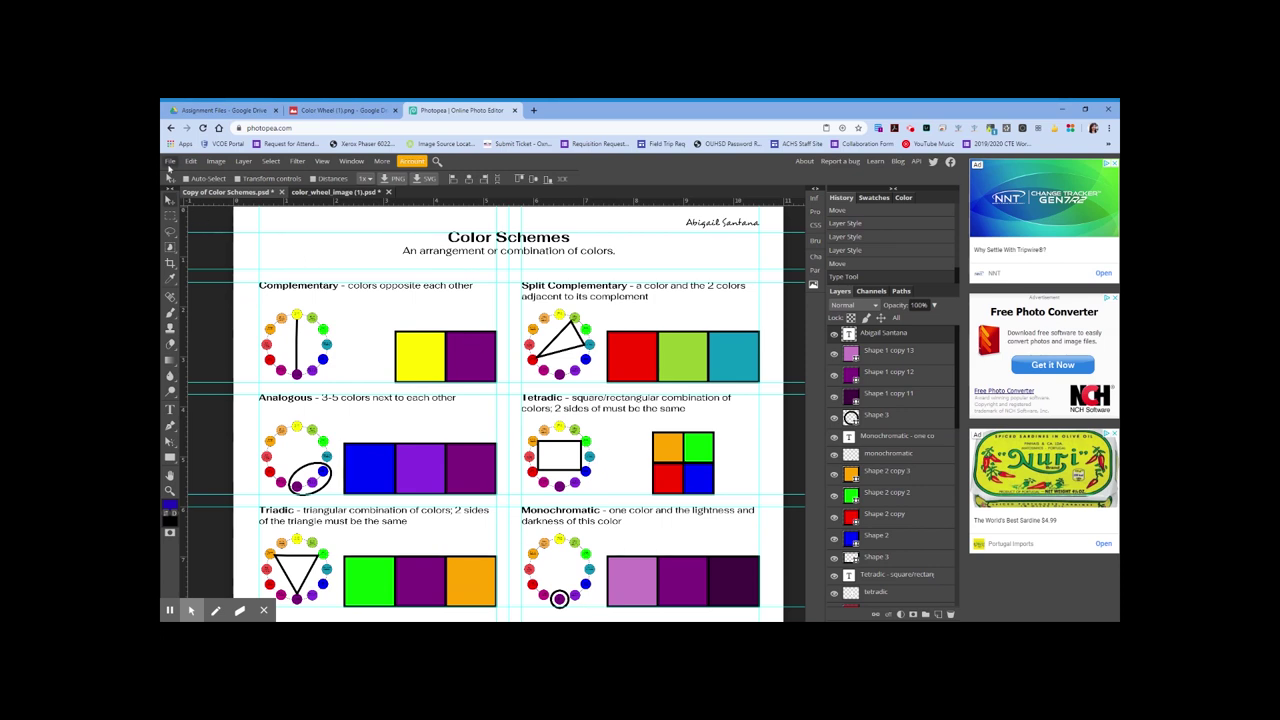
pyautogui.click(169, 162)
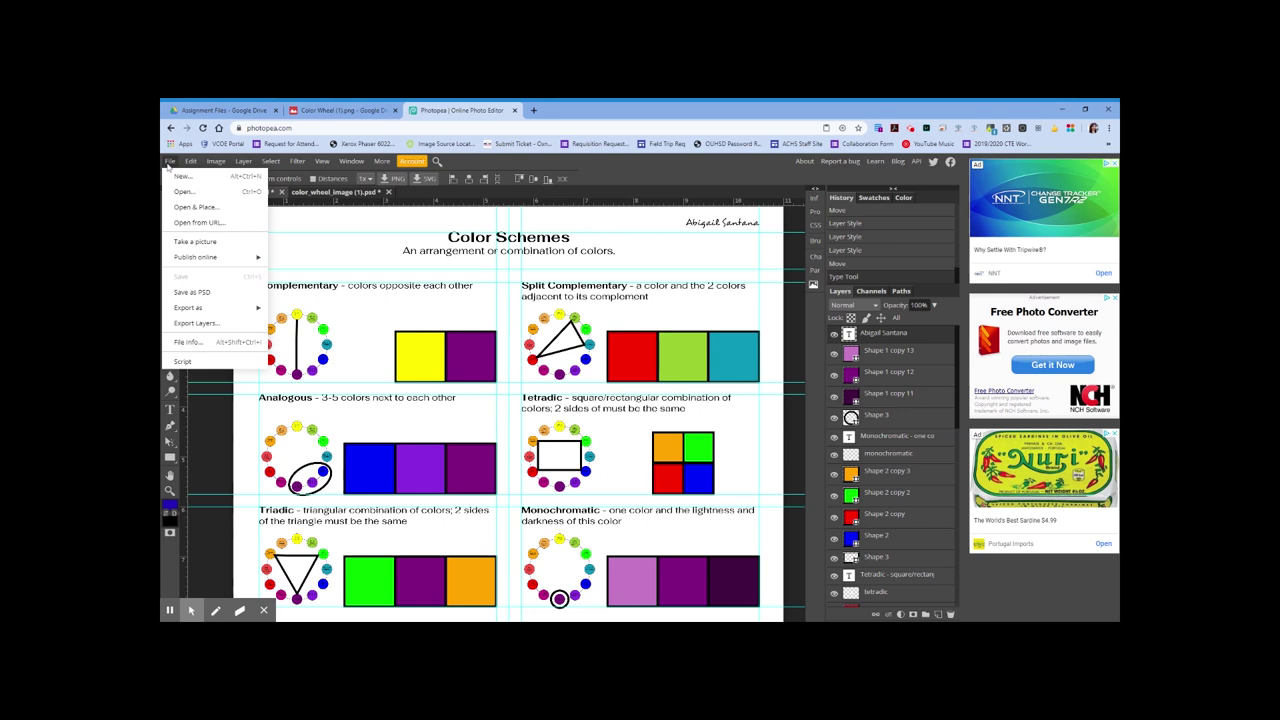
pyautogui.click(197, 296)
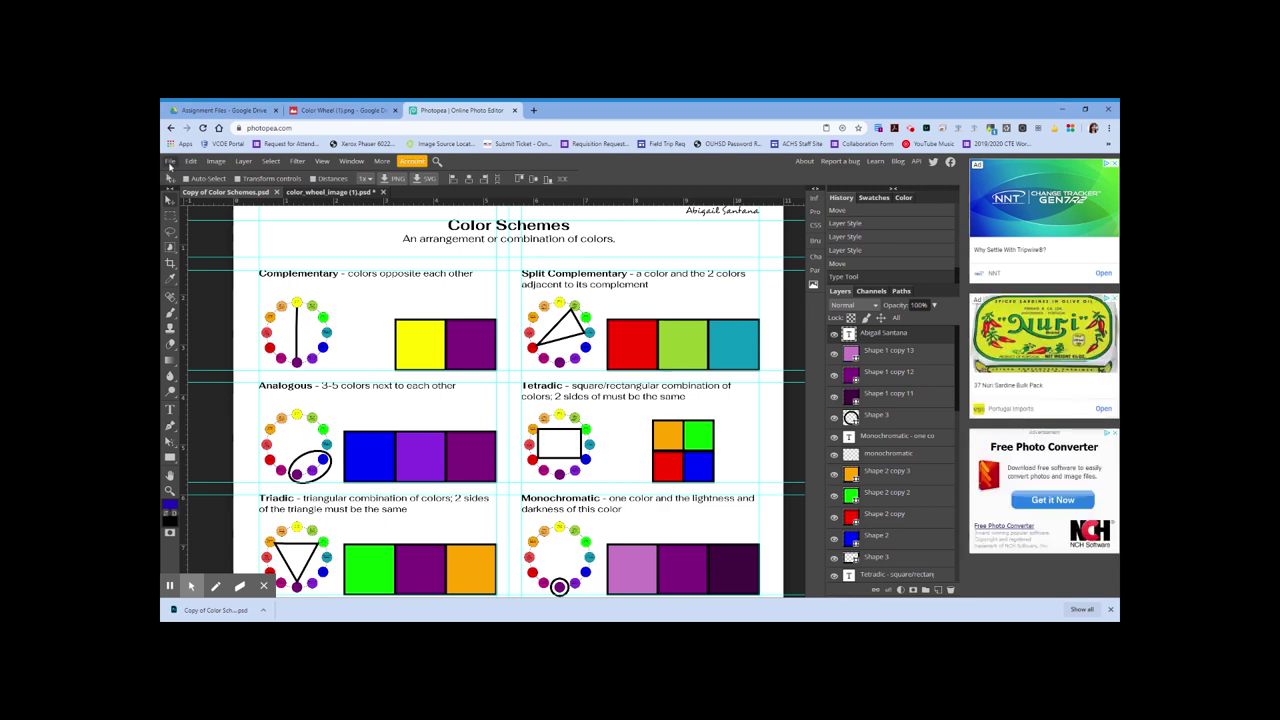
# - Export the color schemes sheet as a PNG at 3300 by 2550 px and 100% quality
pyautogui.click(170, 162)
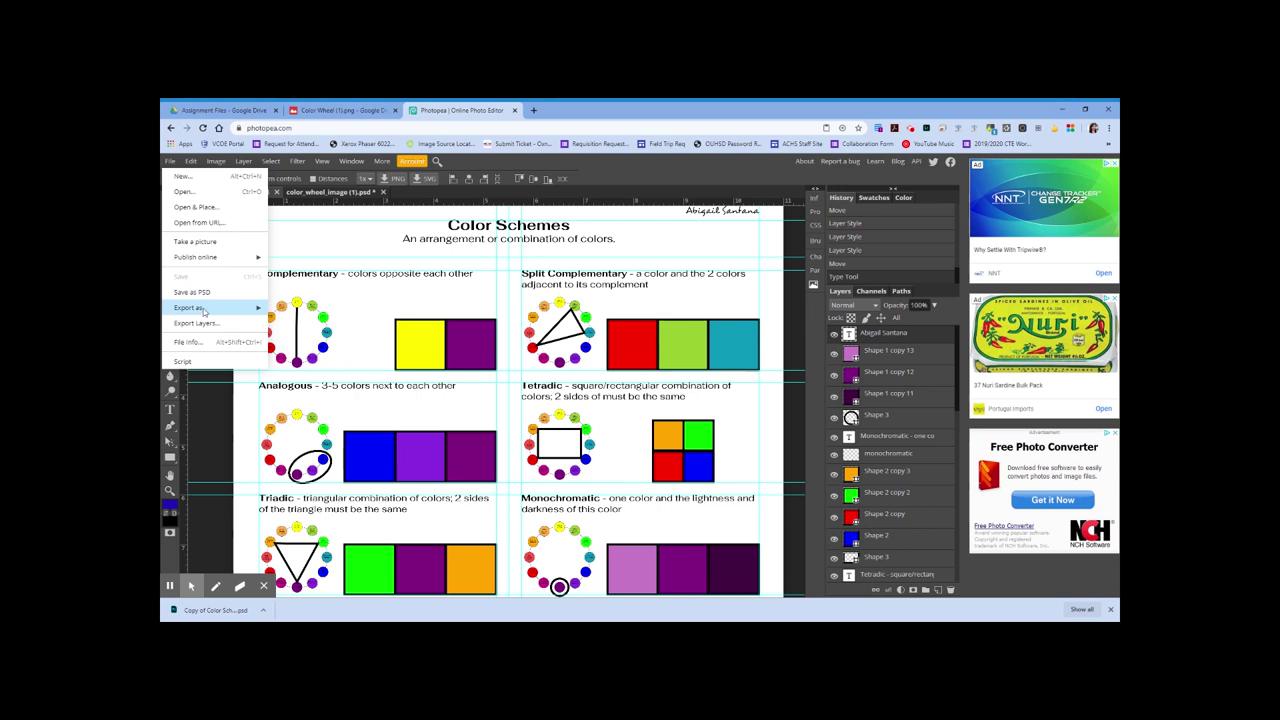
pyautogui.moveTo(203, 312)
pyautogui.click(299, 310)
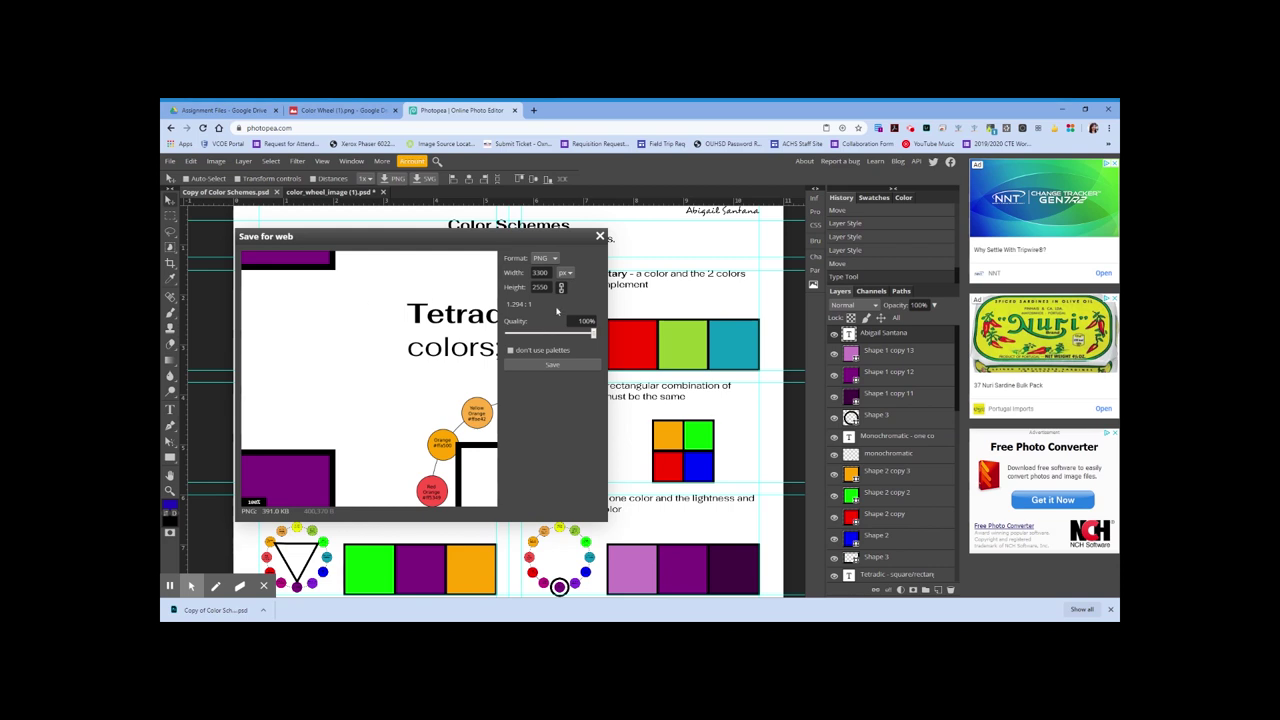
pyautogui.click(552, 366)
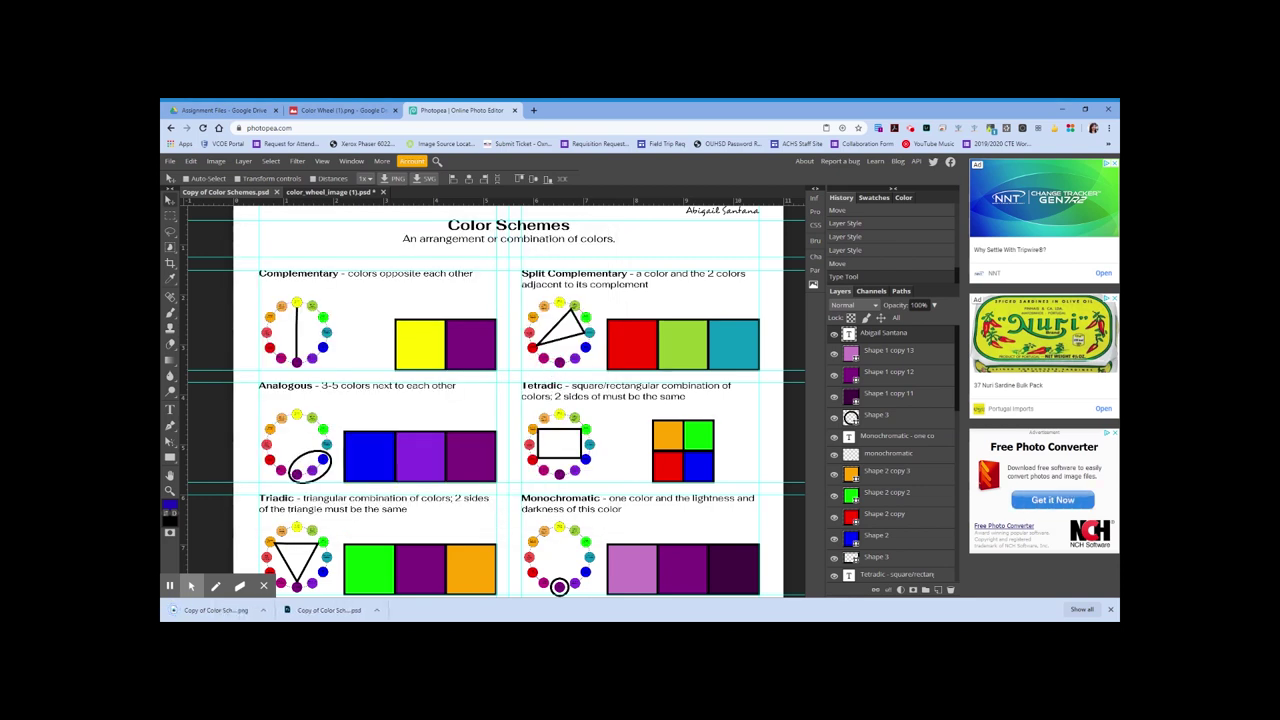
# - Switch to Google Drive, close the Color Wheel preview and upload the exported Color Schemes PNG to the Assignment Files folder
pyautogui.click(228, 110)
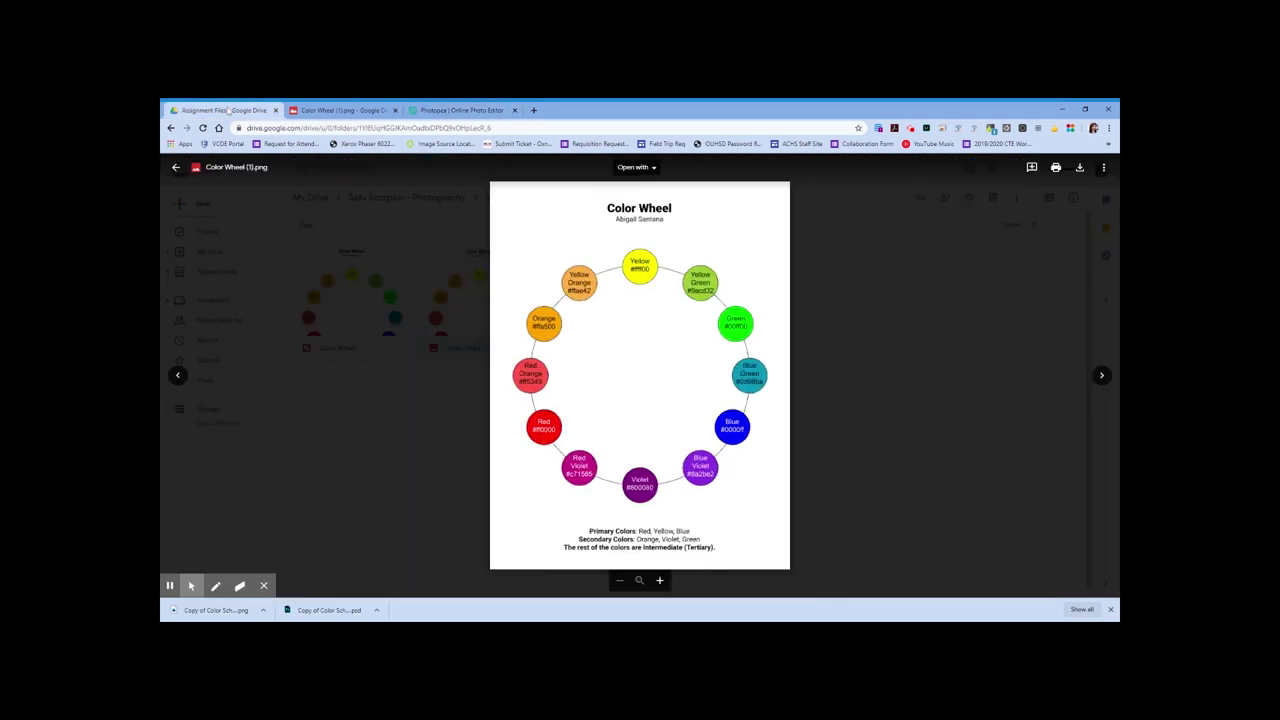
pyautogui.click(174, 172)
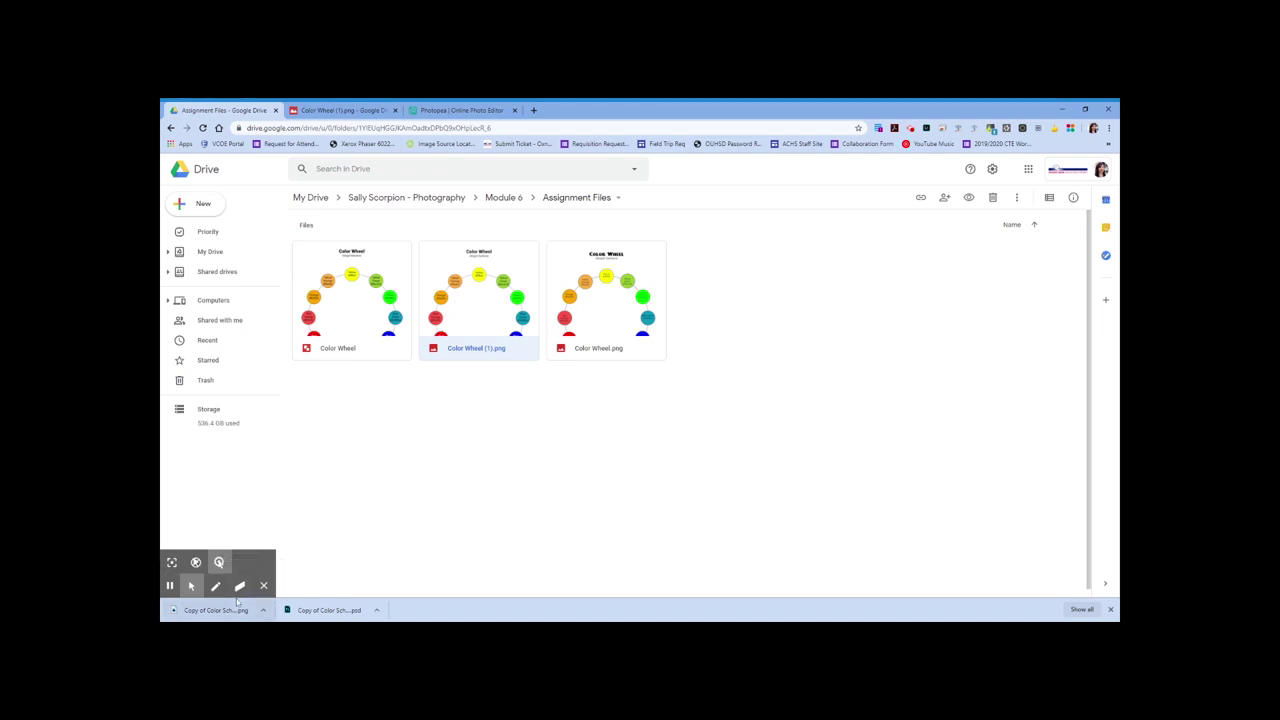
pyautogui.moveTo(225, 615); pyautogui.dragTo(480, 445)
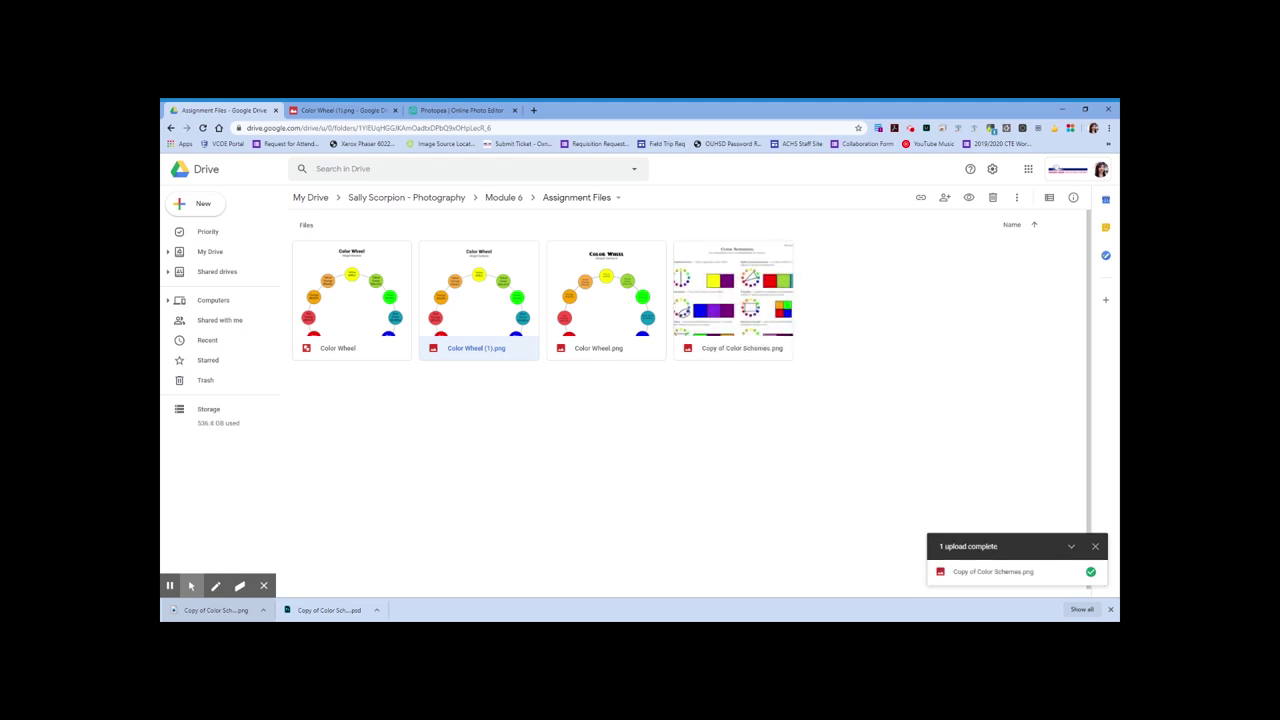
# - Open the Adobe Files folder in Module 6 and upload the saved Color Schemes PSD to it
pyautogui.click(510, 199)
pyautogui.doubleClick(390, 259)
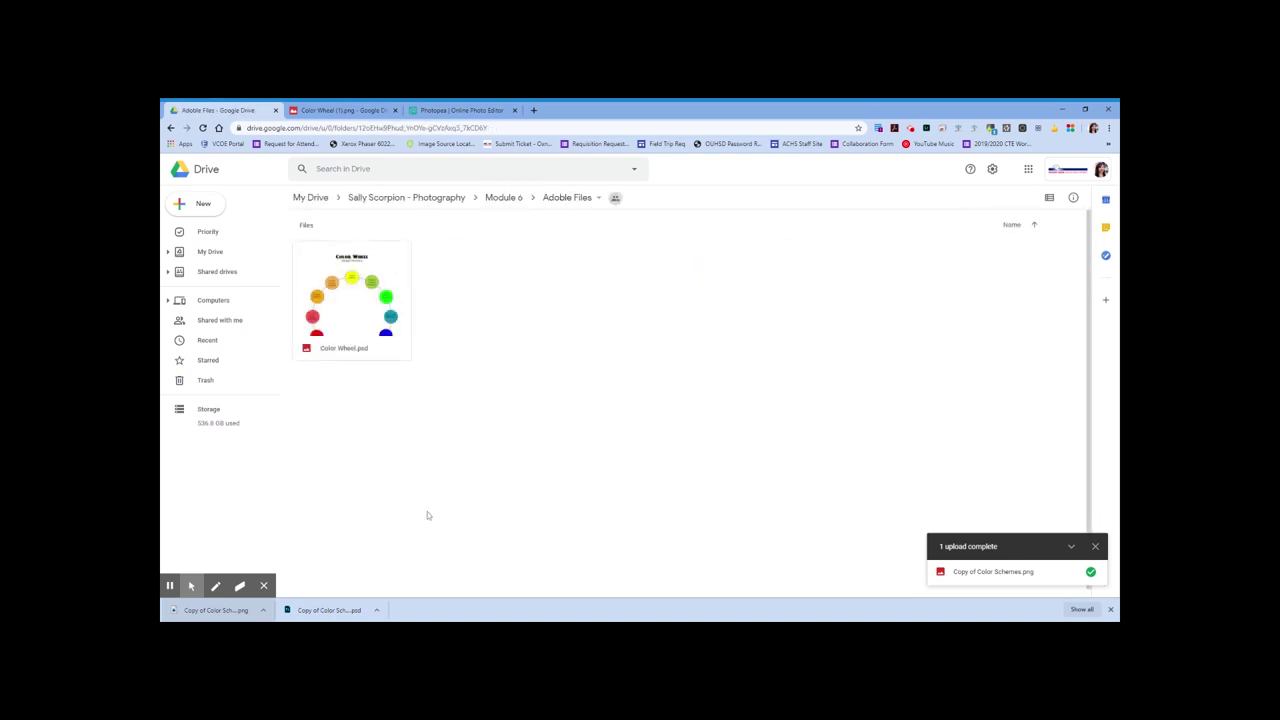
pyautogui.moveTo(347, 609); pyautogui.dragTo(534, 399)
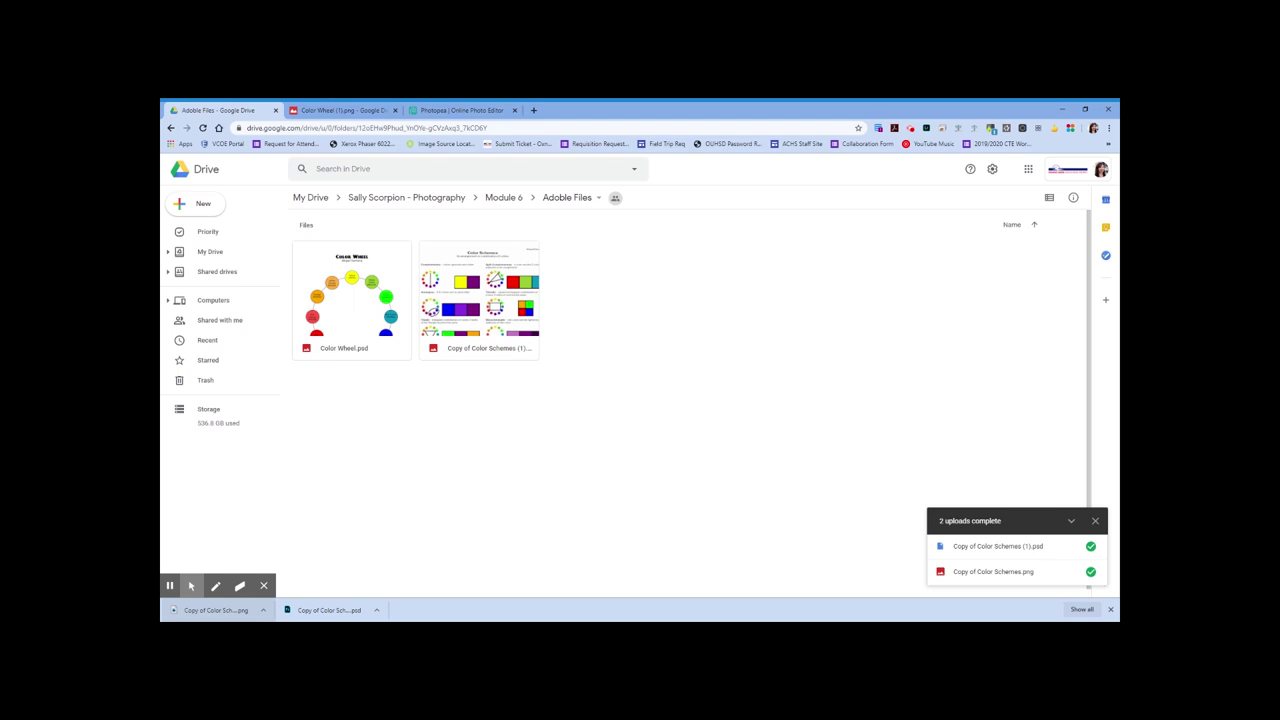
# - Return to the Module 6 folder and reopen its Assignment Files folder
pyautogui.click(512, 198)
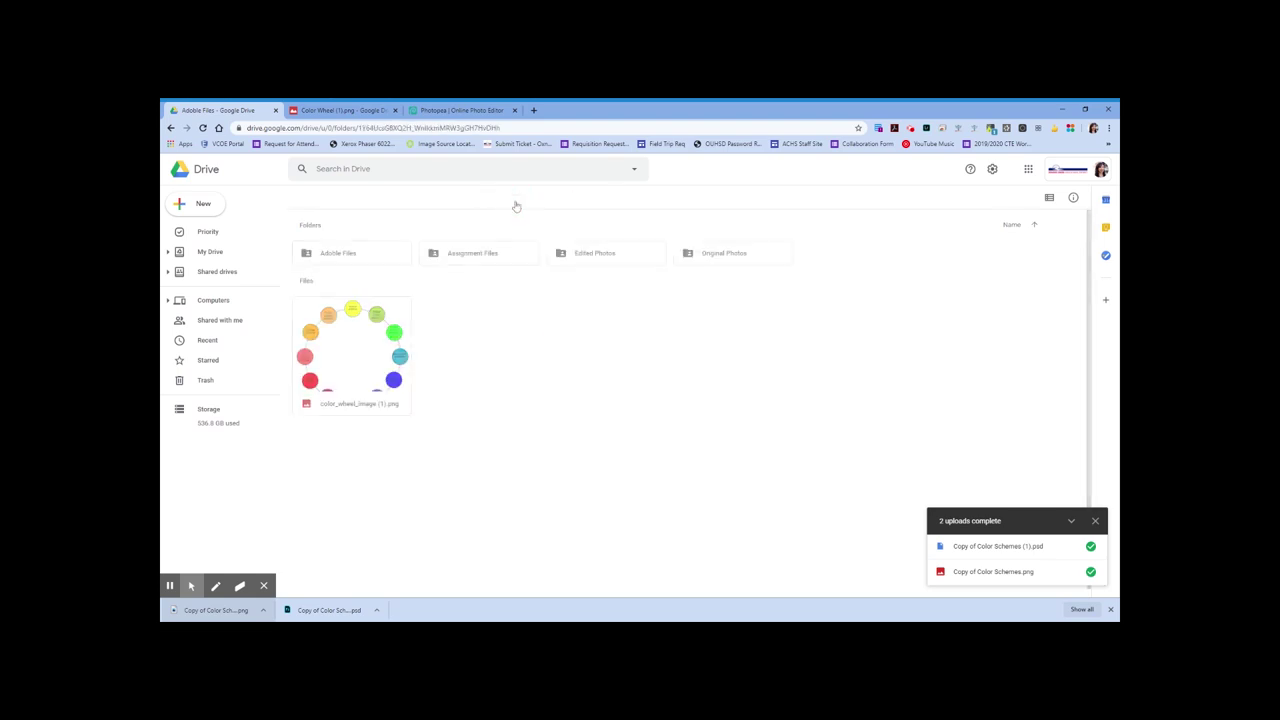
pyautogui.doubleClick(518, 255)
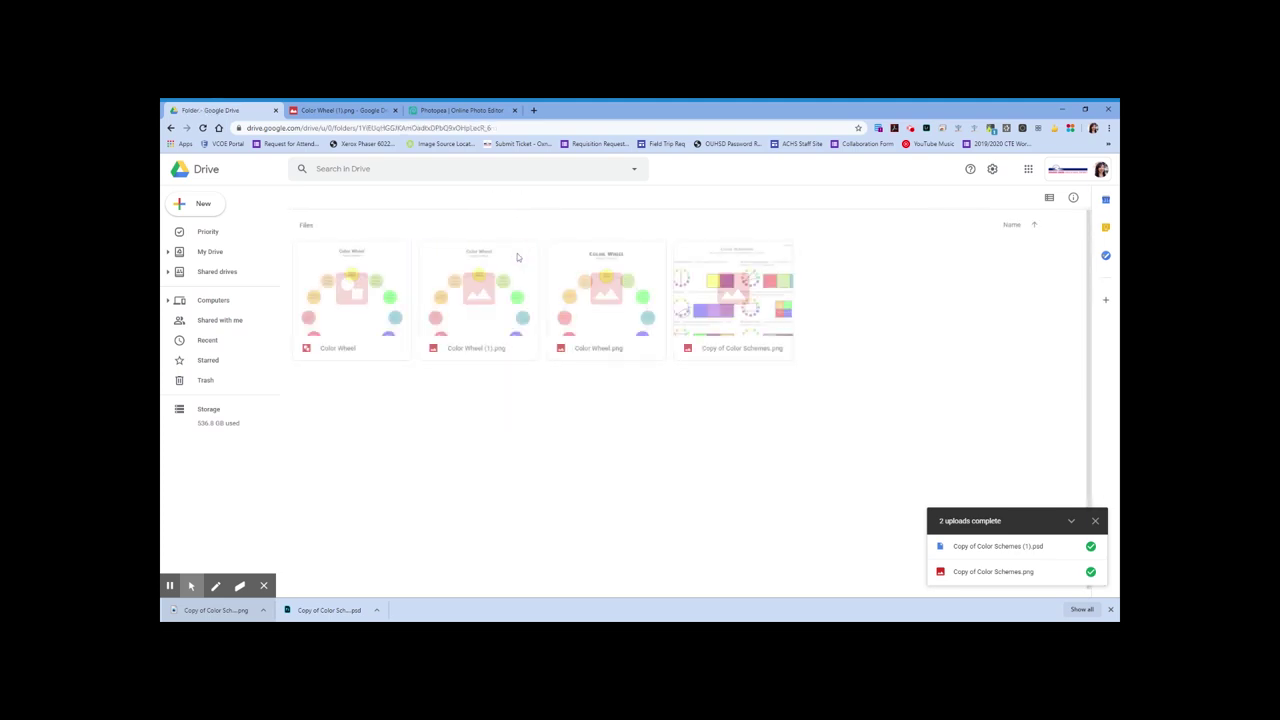